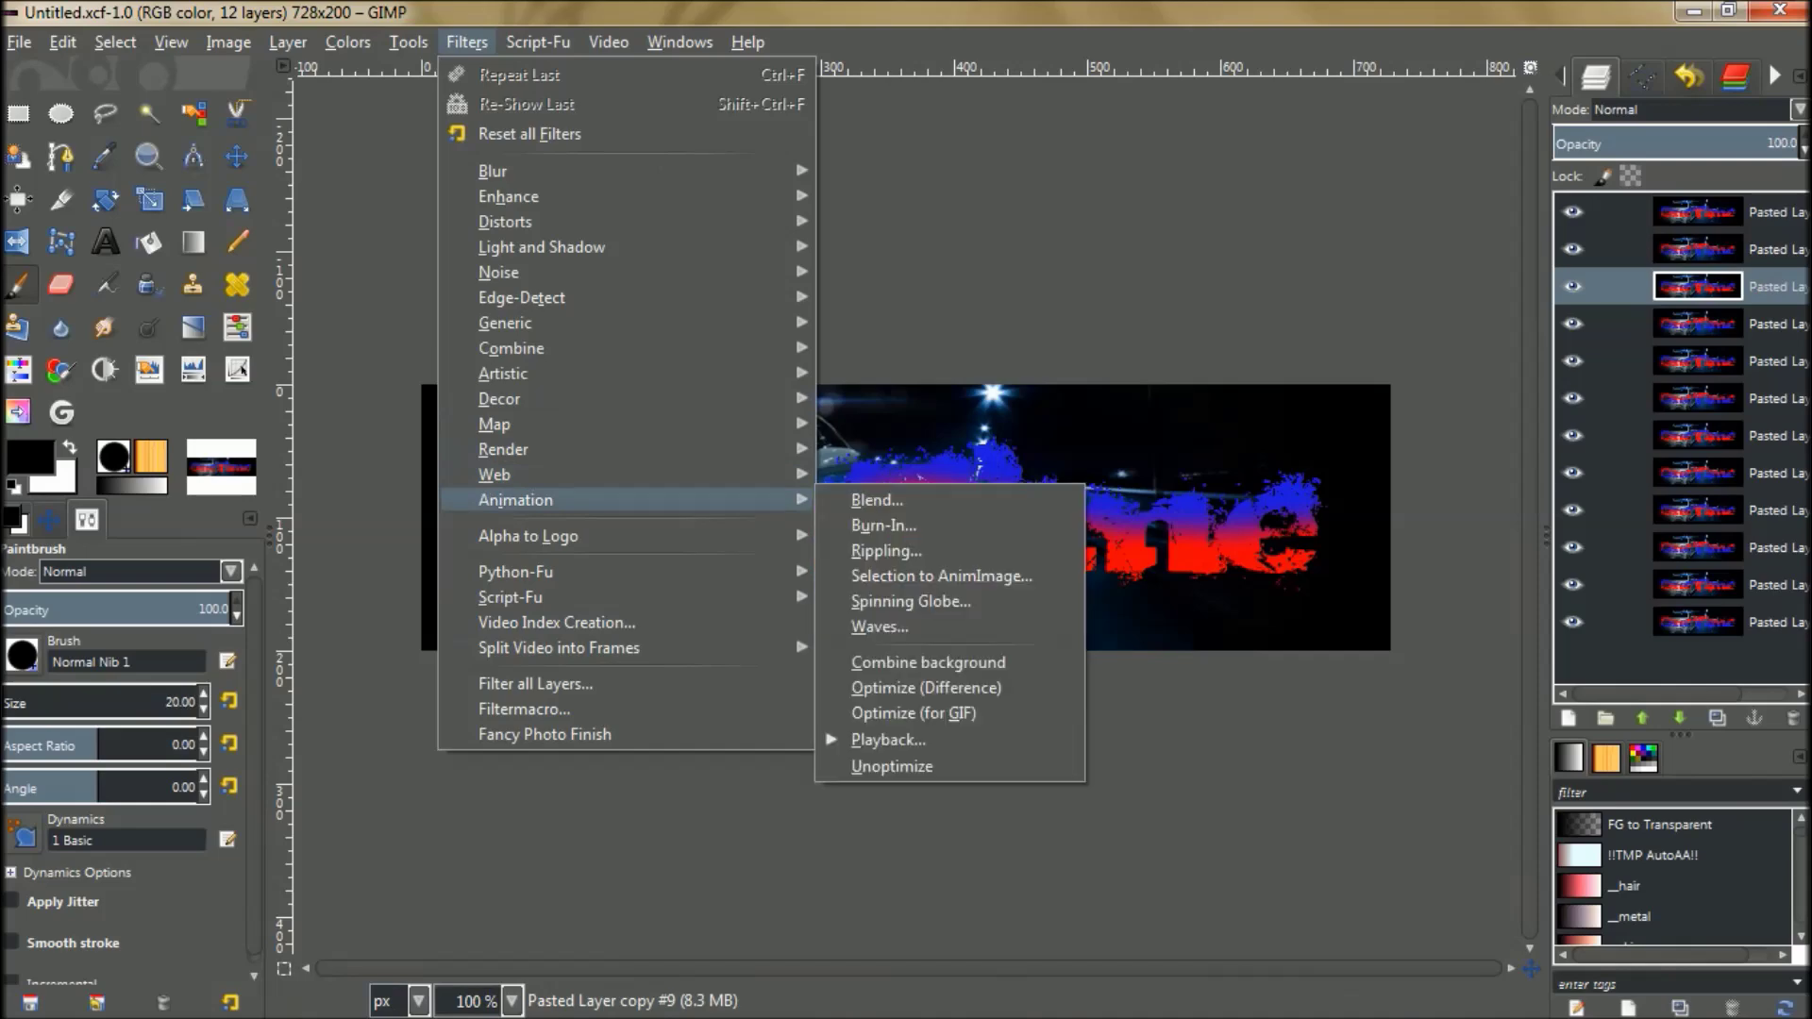
Play back the One Time banner animation to preview it, and close the preview.
left_click(950, 732)
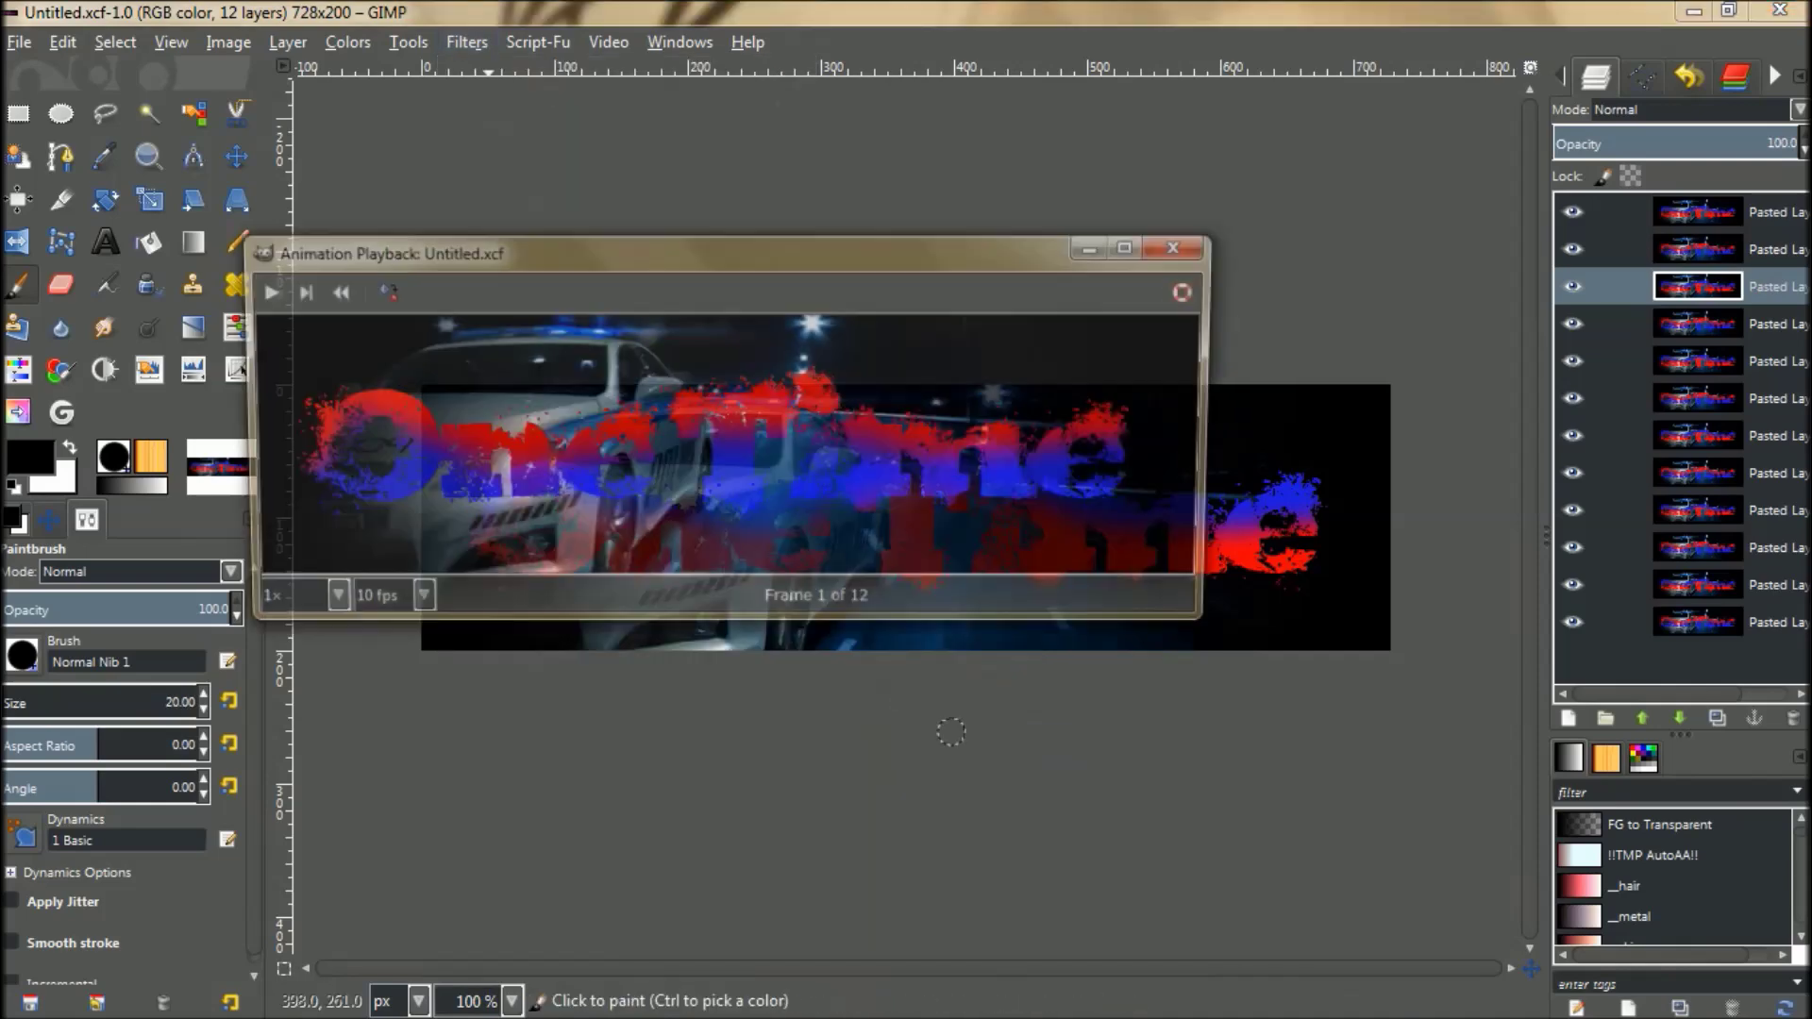
left_click(259, 290)
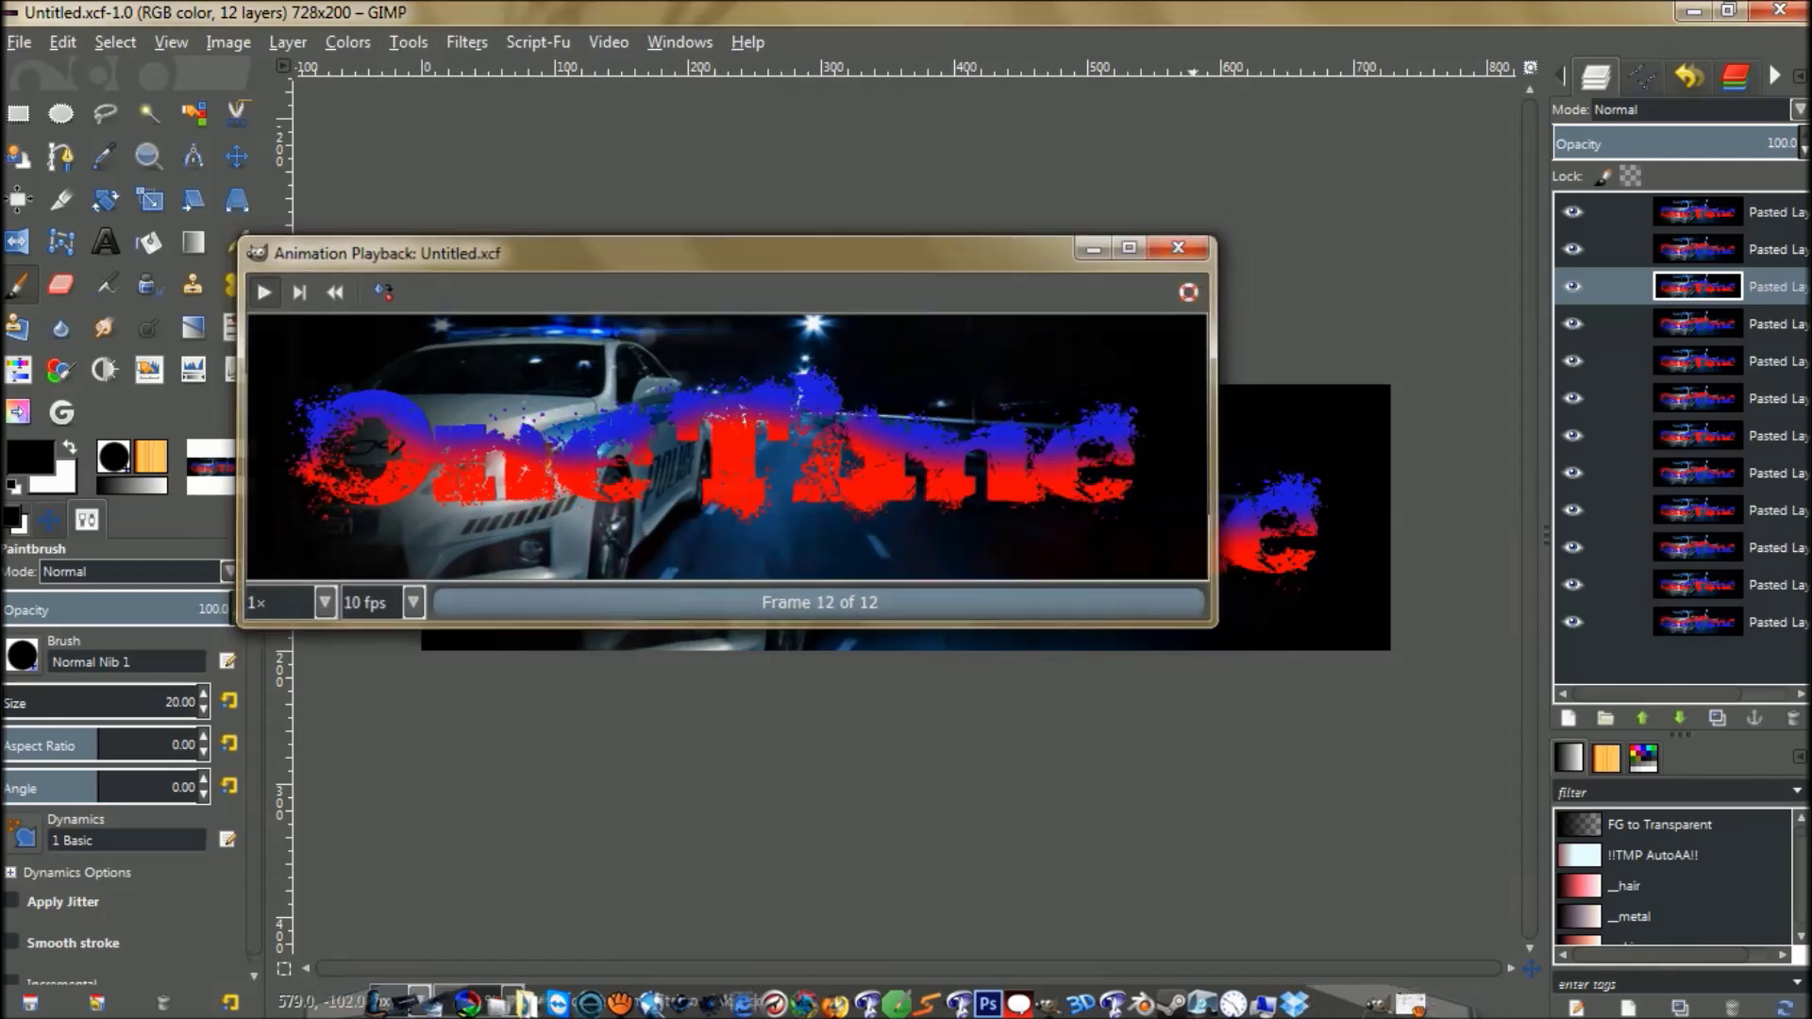
left_click(1192, 291)
Create a 728 × 200 px RGB image at 500 ppi filled with the background color, and close the old banner image.
key("alt+f")
key("Return")
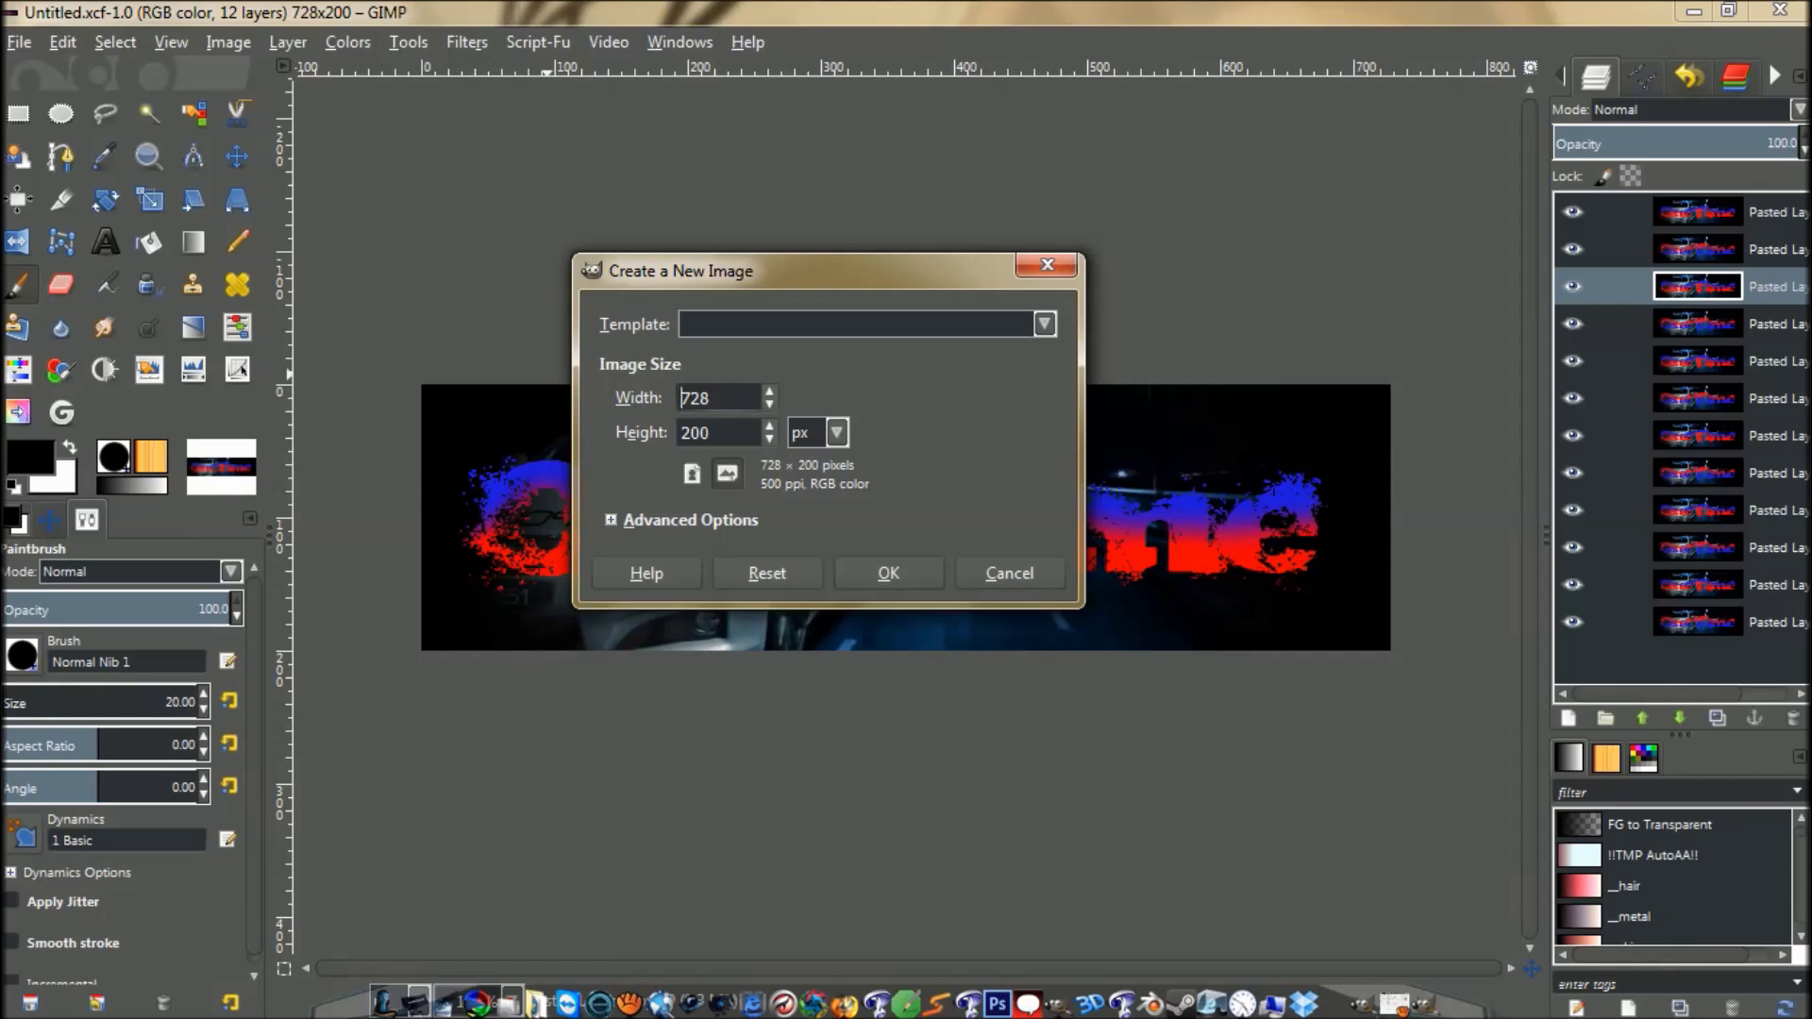
key("alt+a")
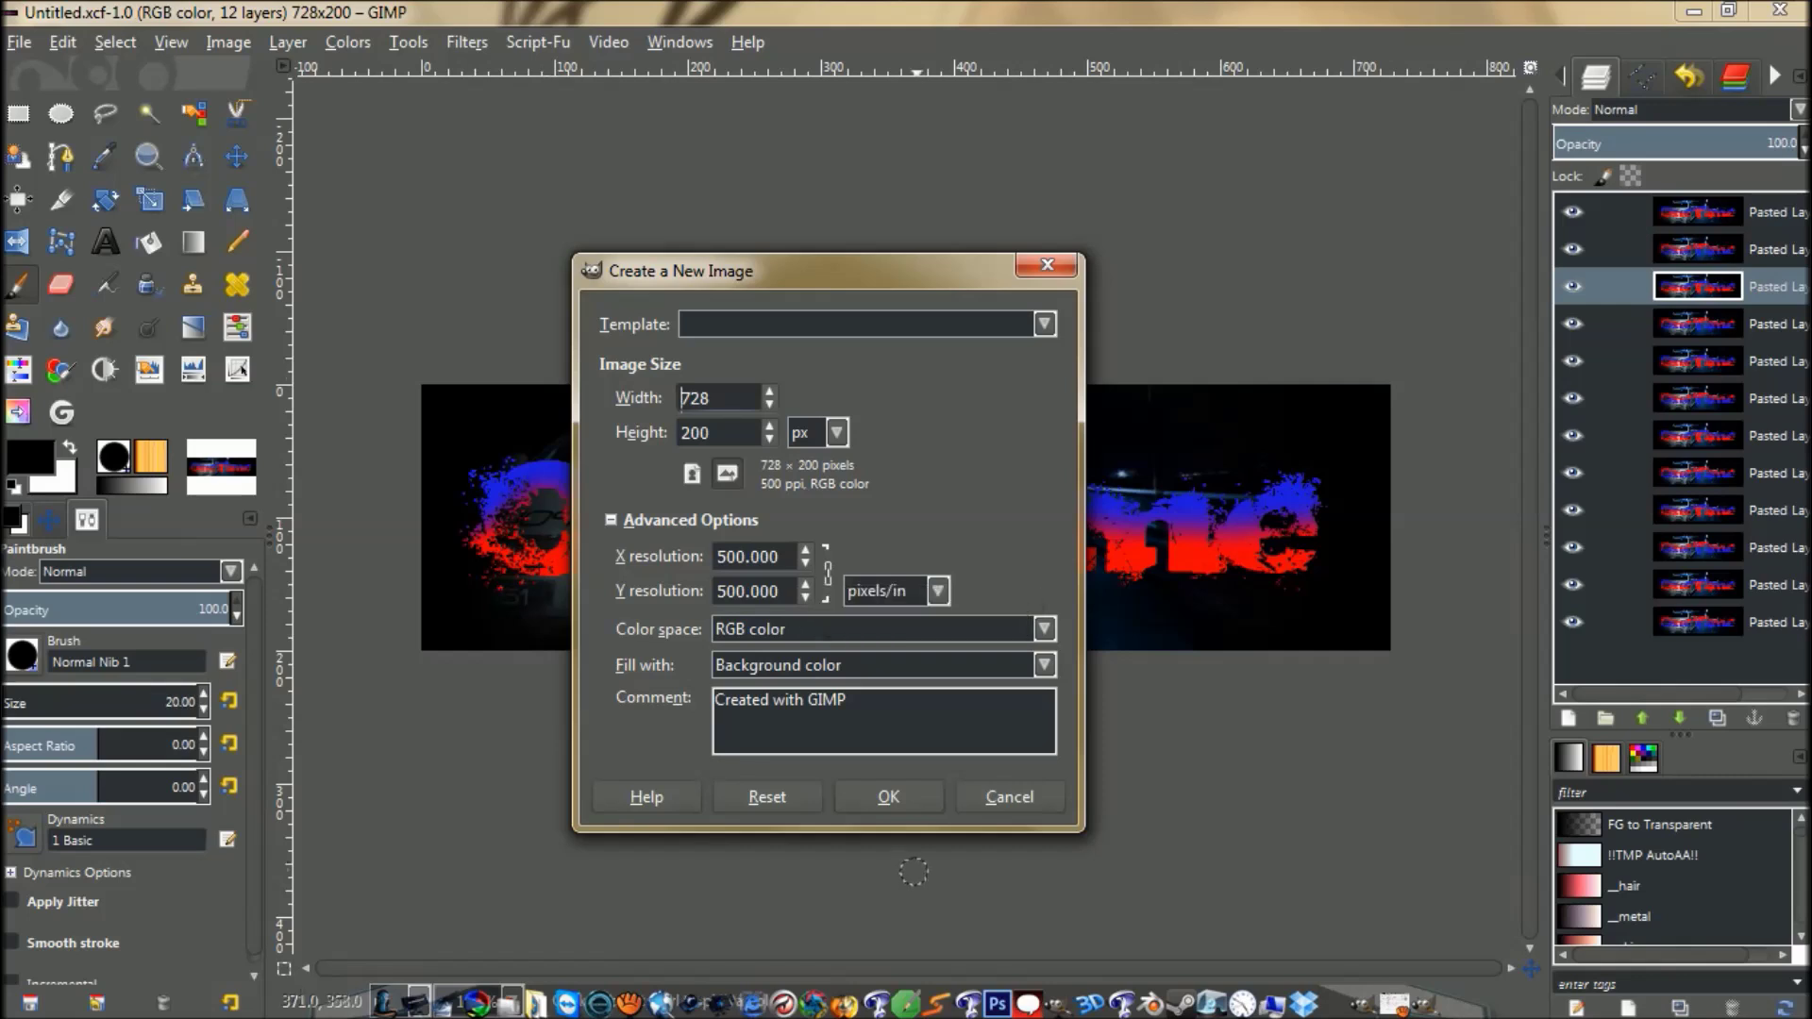
left_click(888, 795)
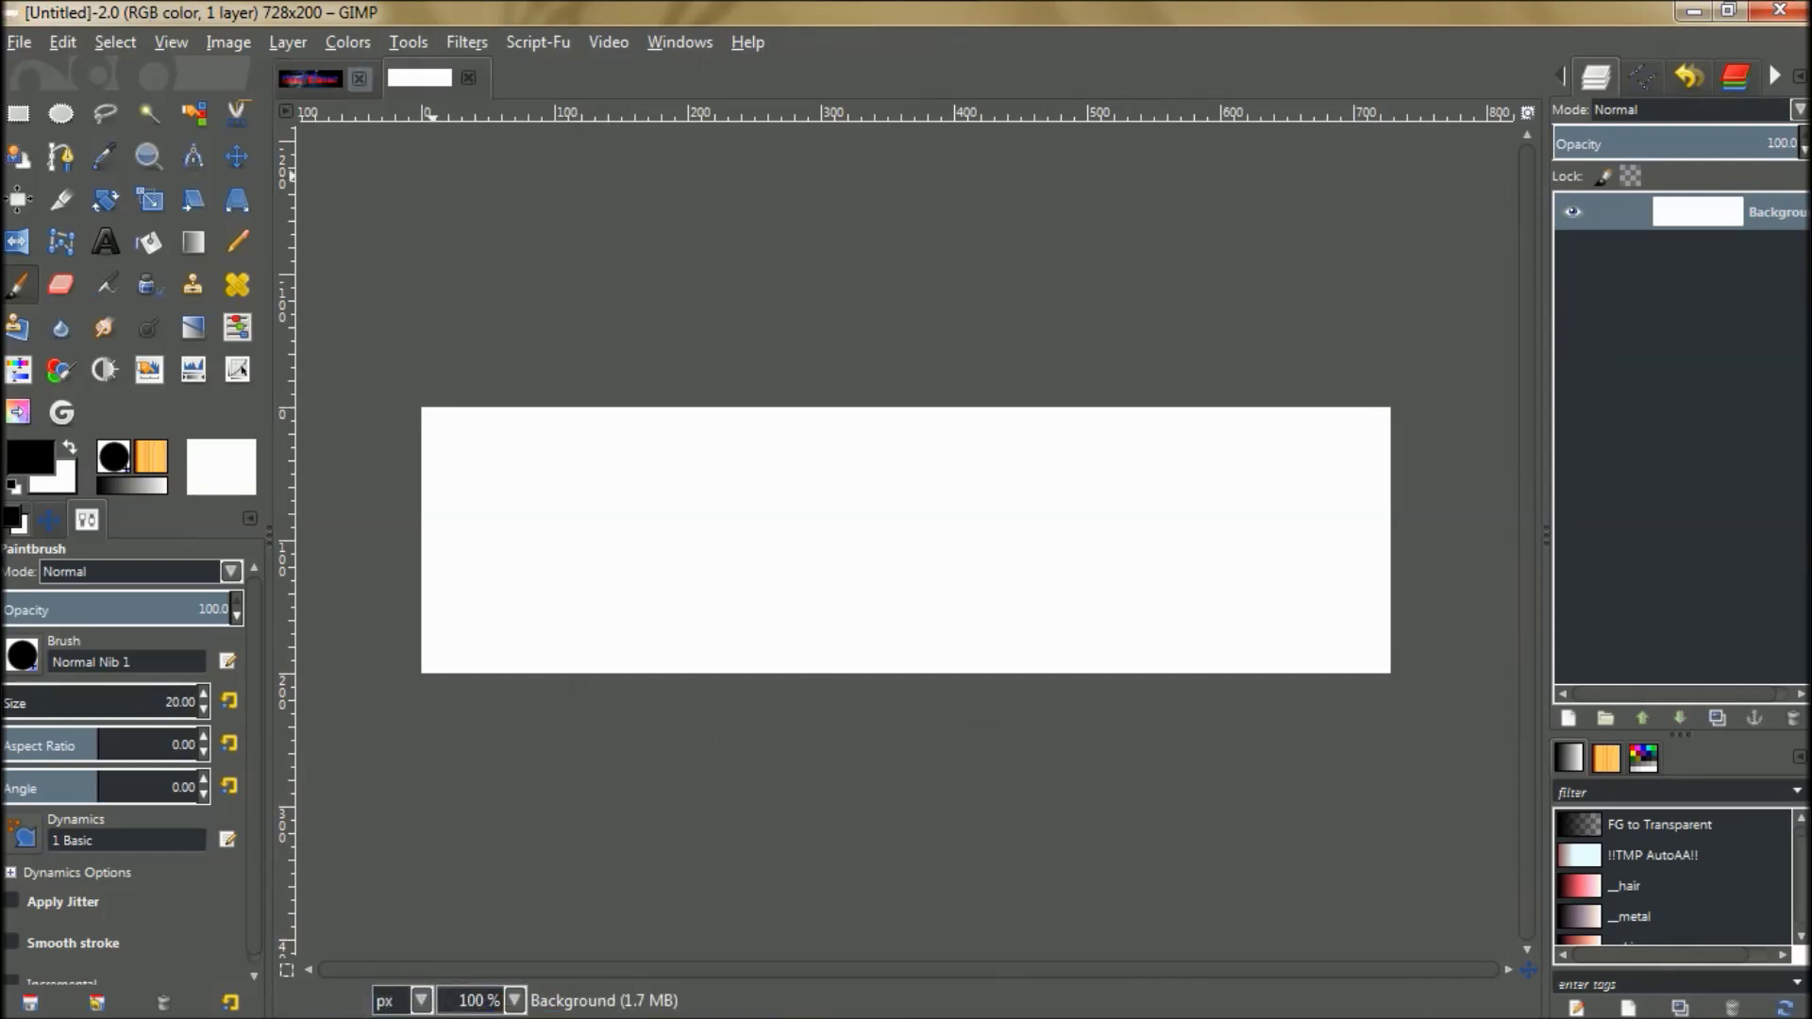
left_click(359, 77)
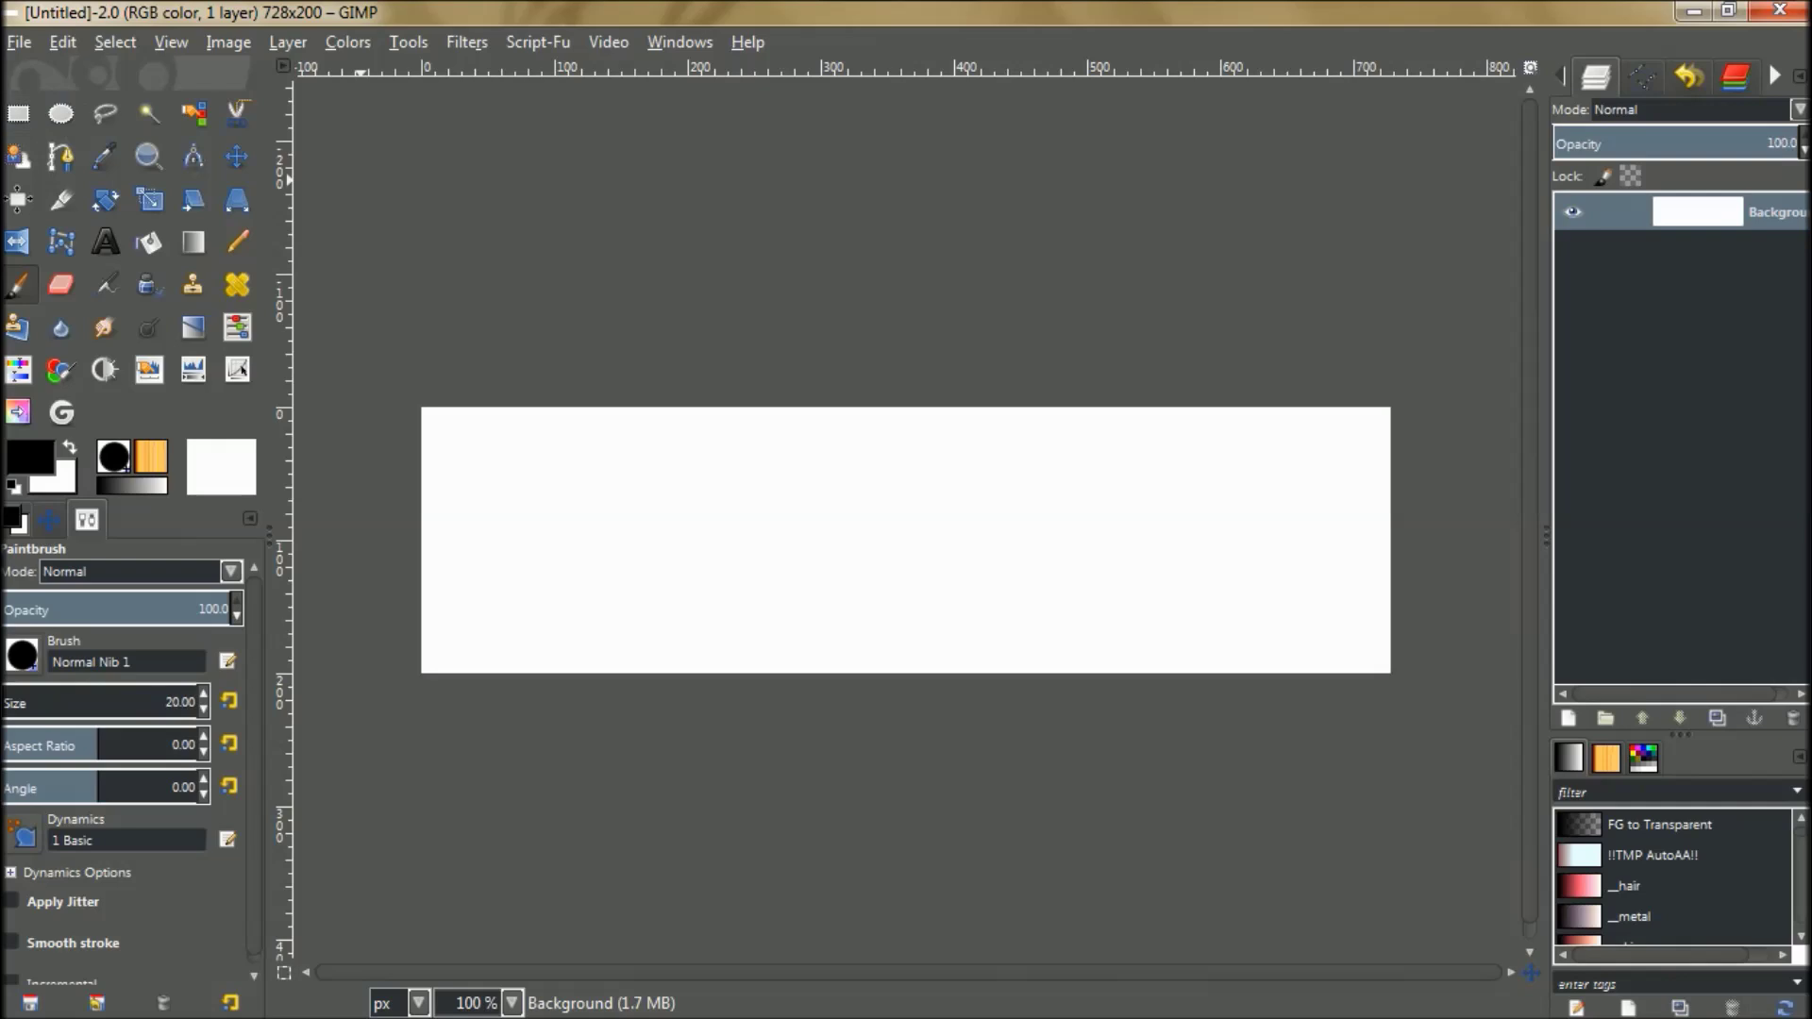
Open lexus_police_edition_by_sei_ten-d4xr1fd.jpg from the One Time Banner folder on the Desktop as a new layer.
key("alt+f")
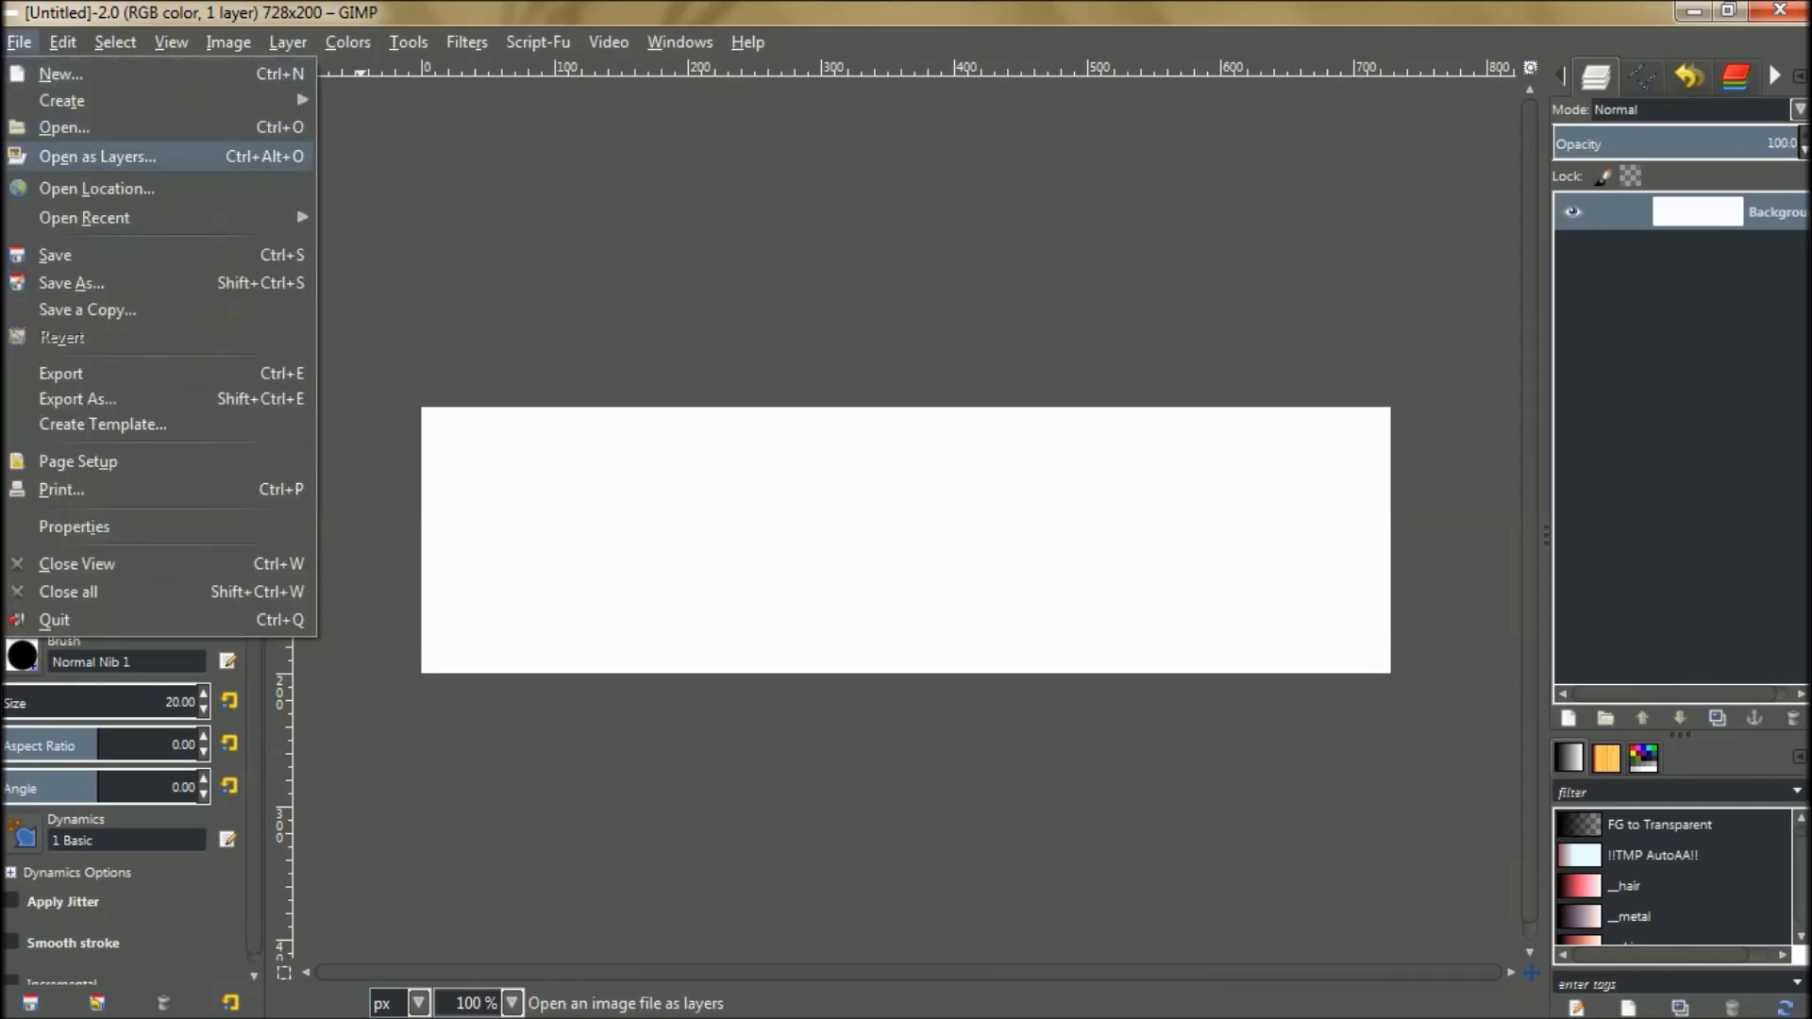
left_click(97, 157)
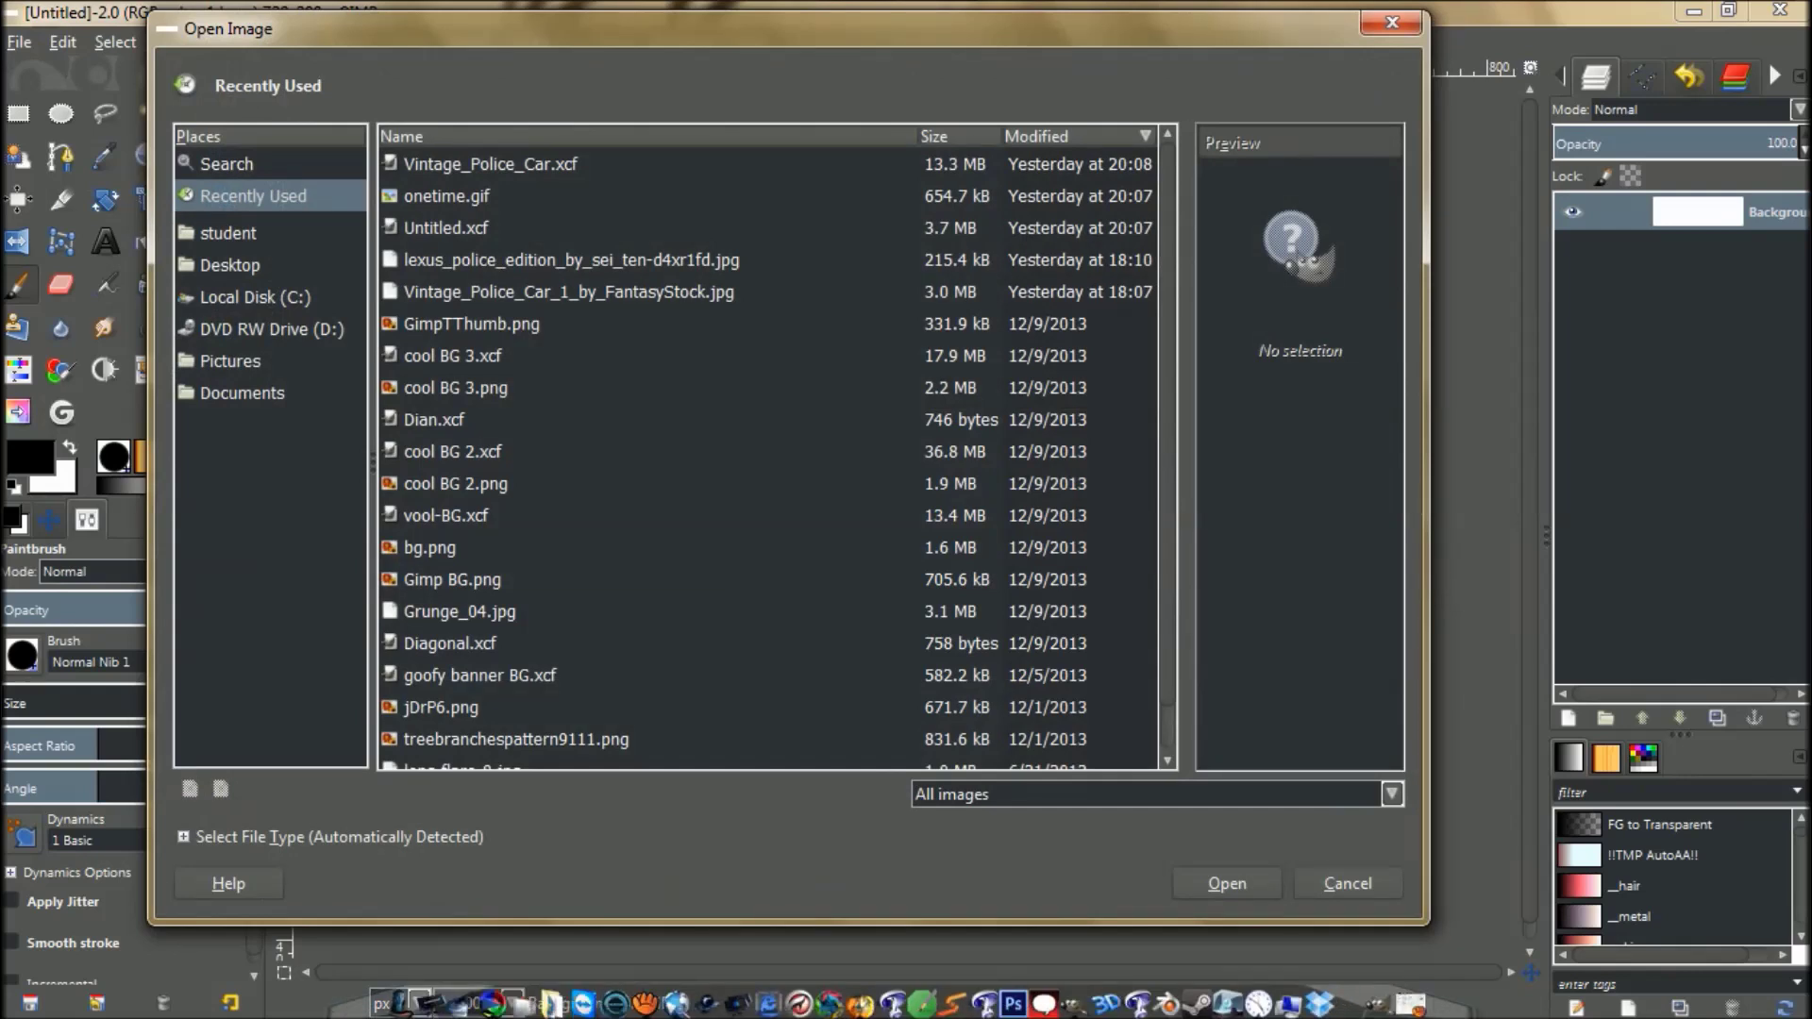
left_click(229, 264)
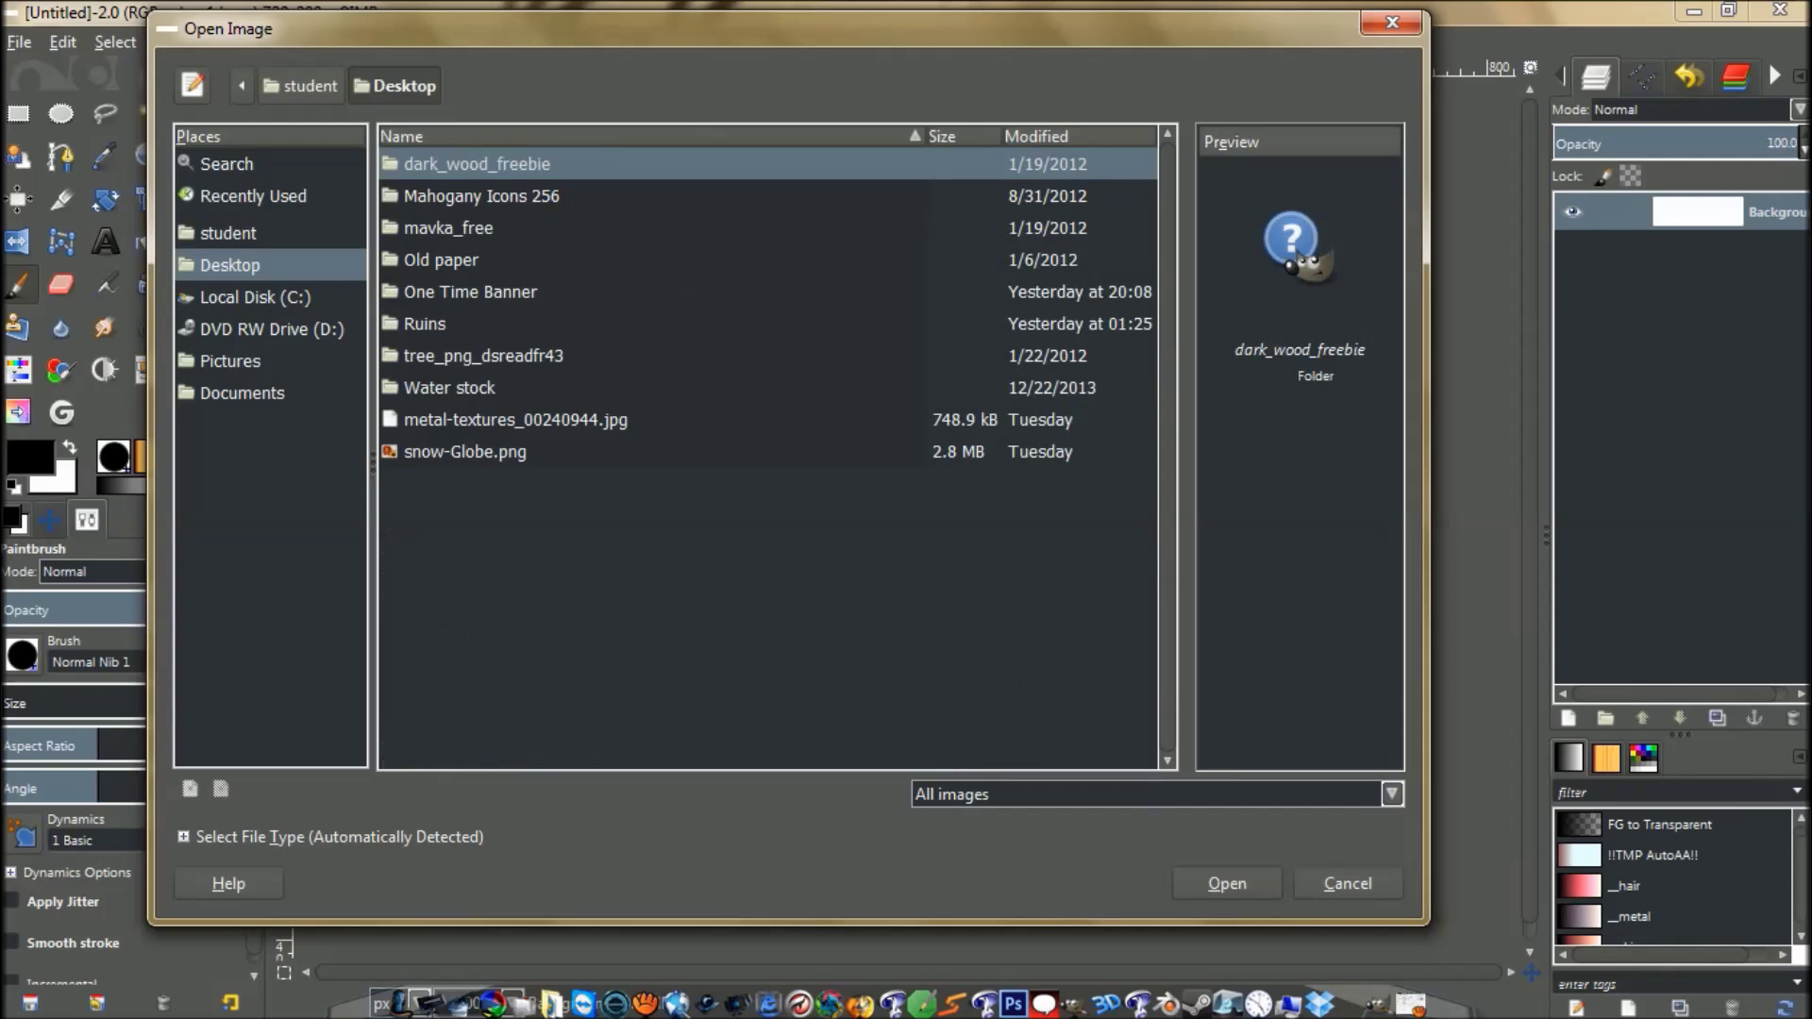
double_click(424, 324)
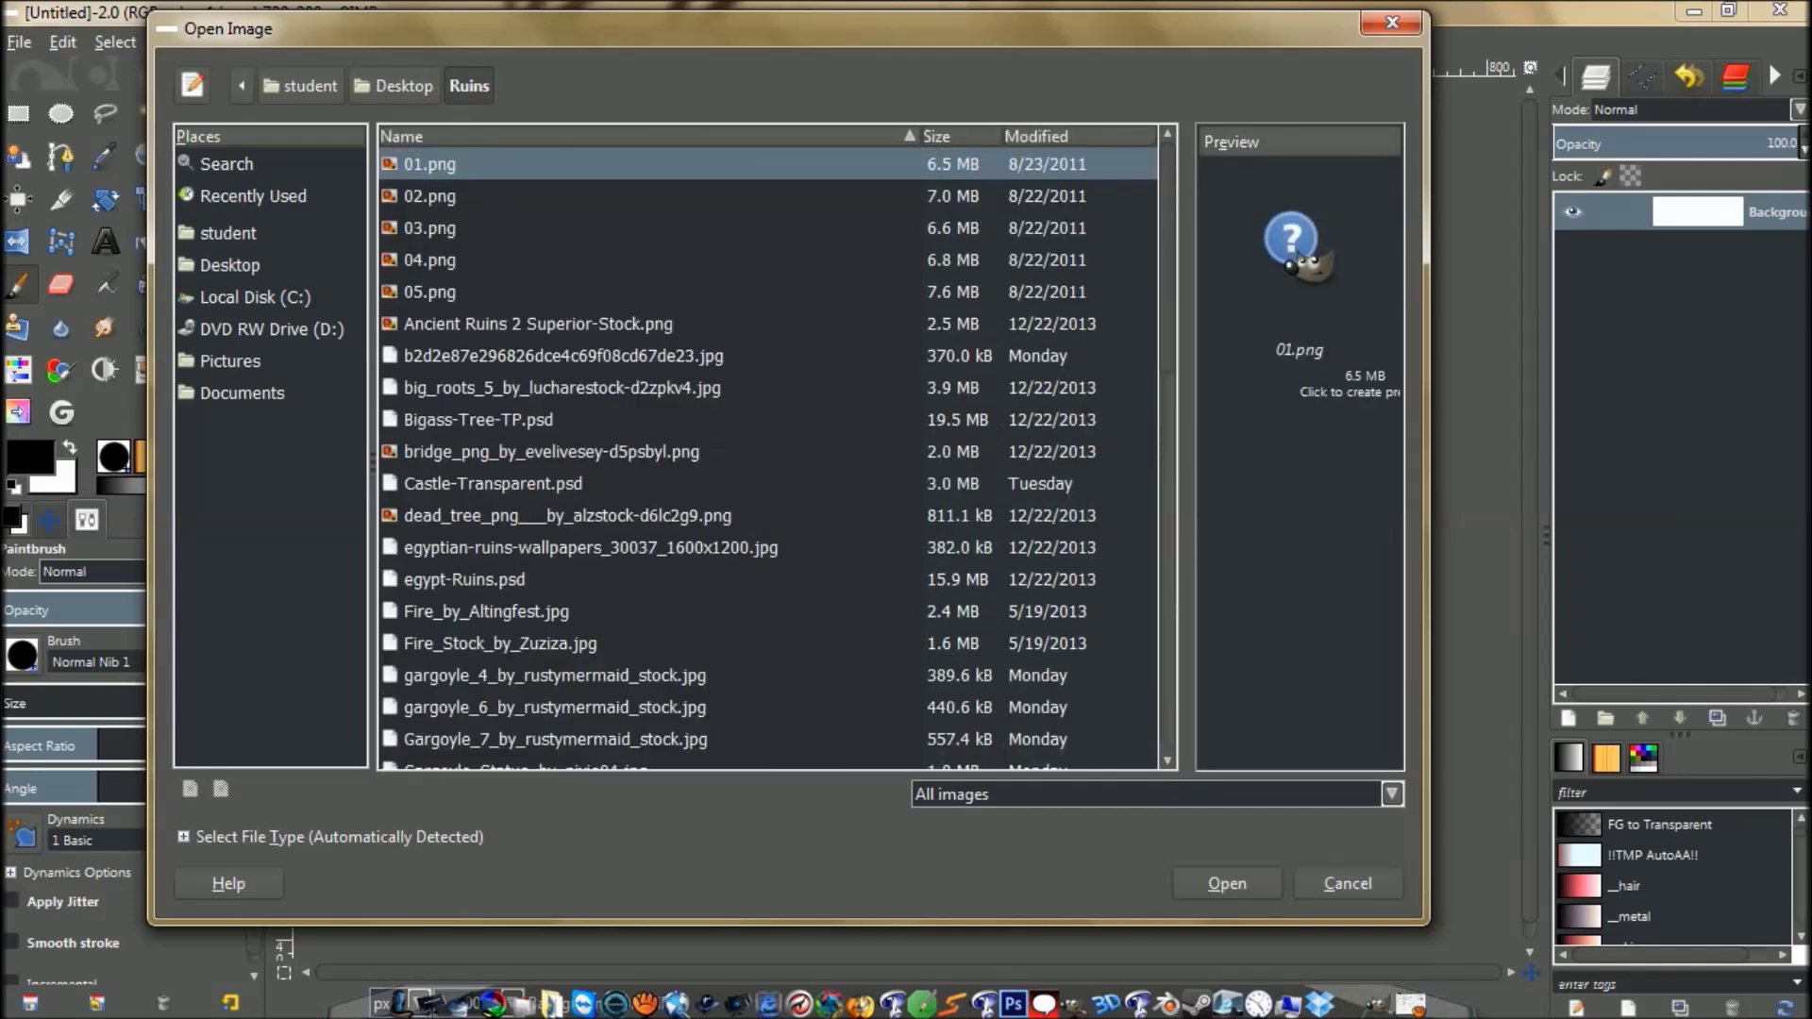
left_click(229, 264)
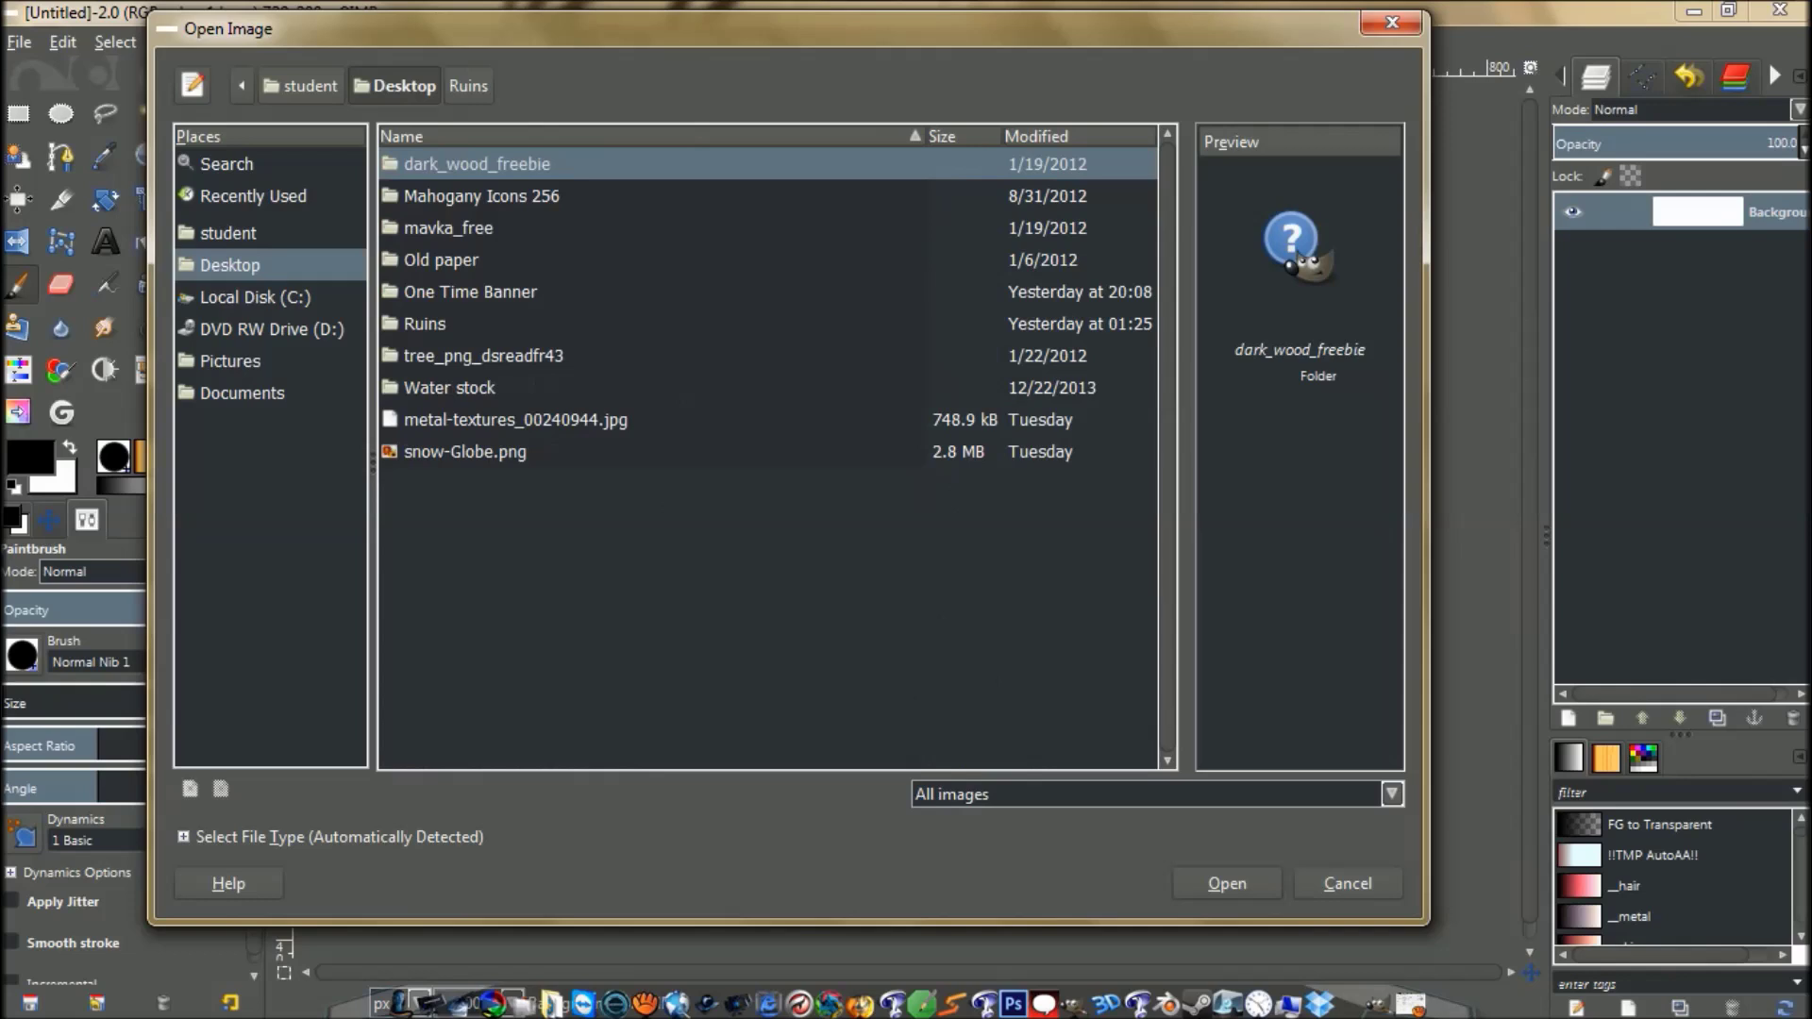
double_click(470, 291)
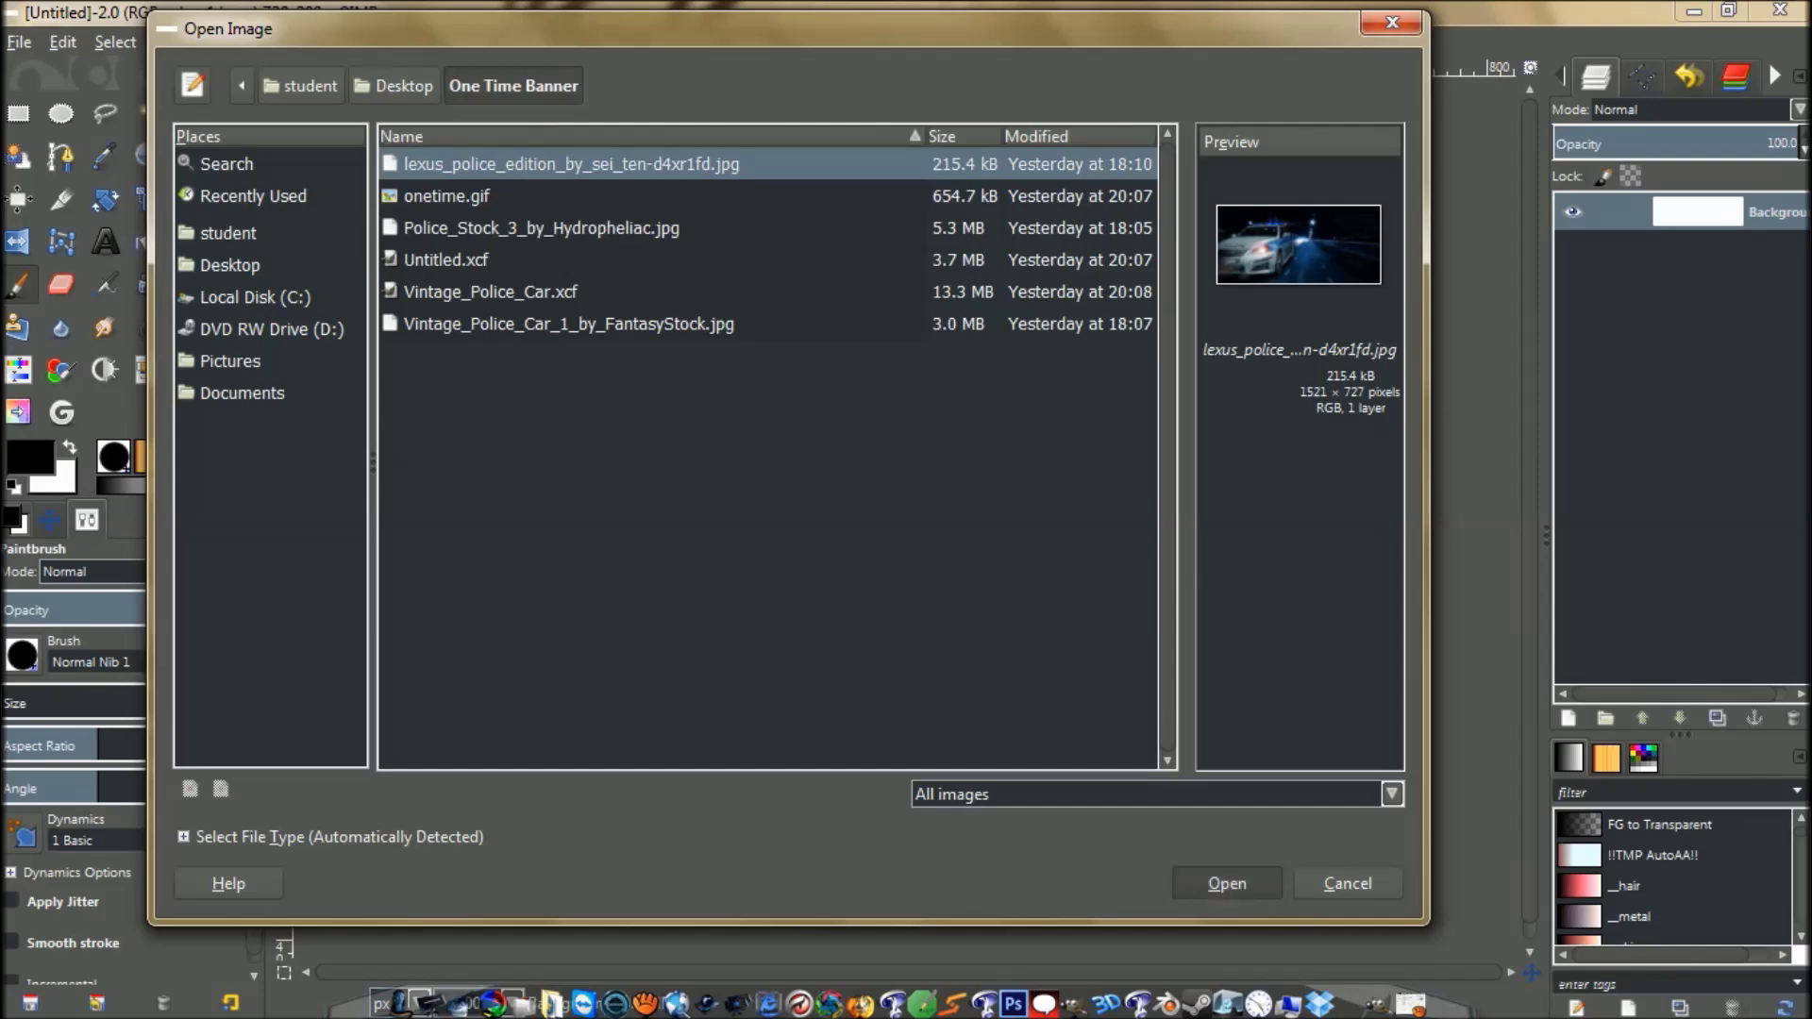
left_click(1226, 882)
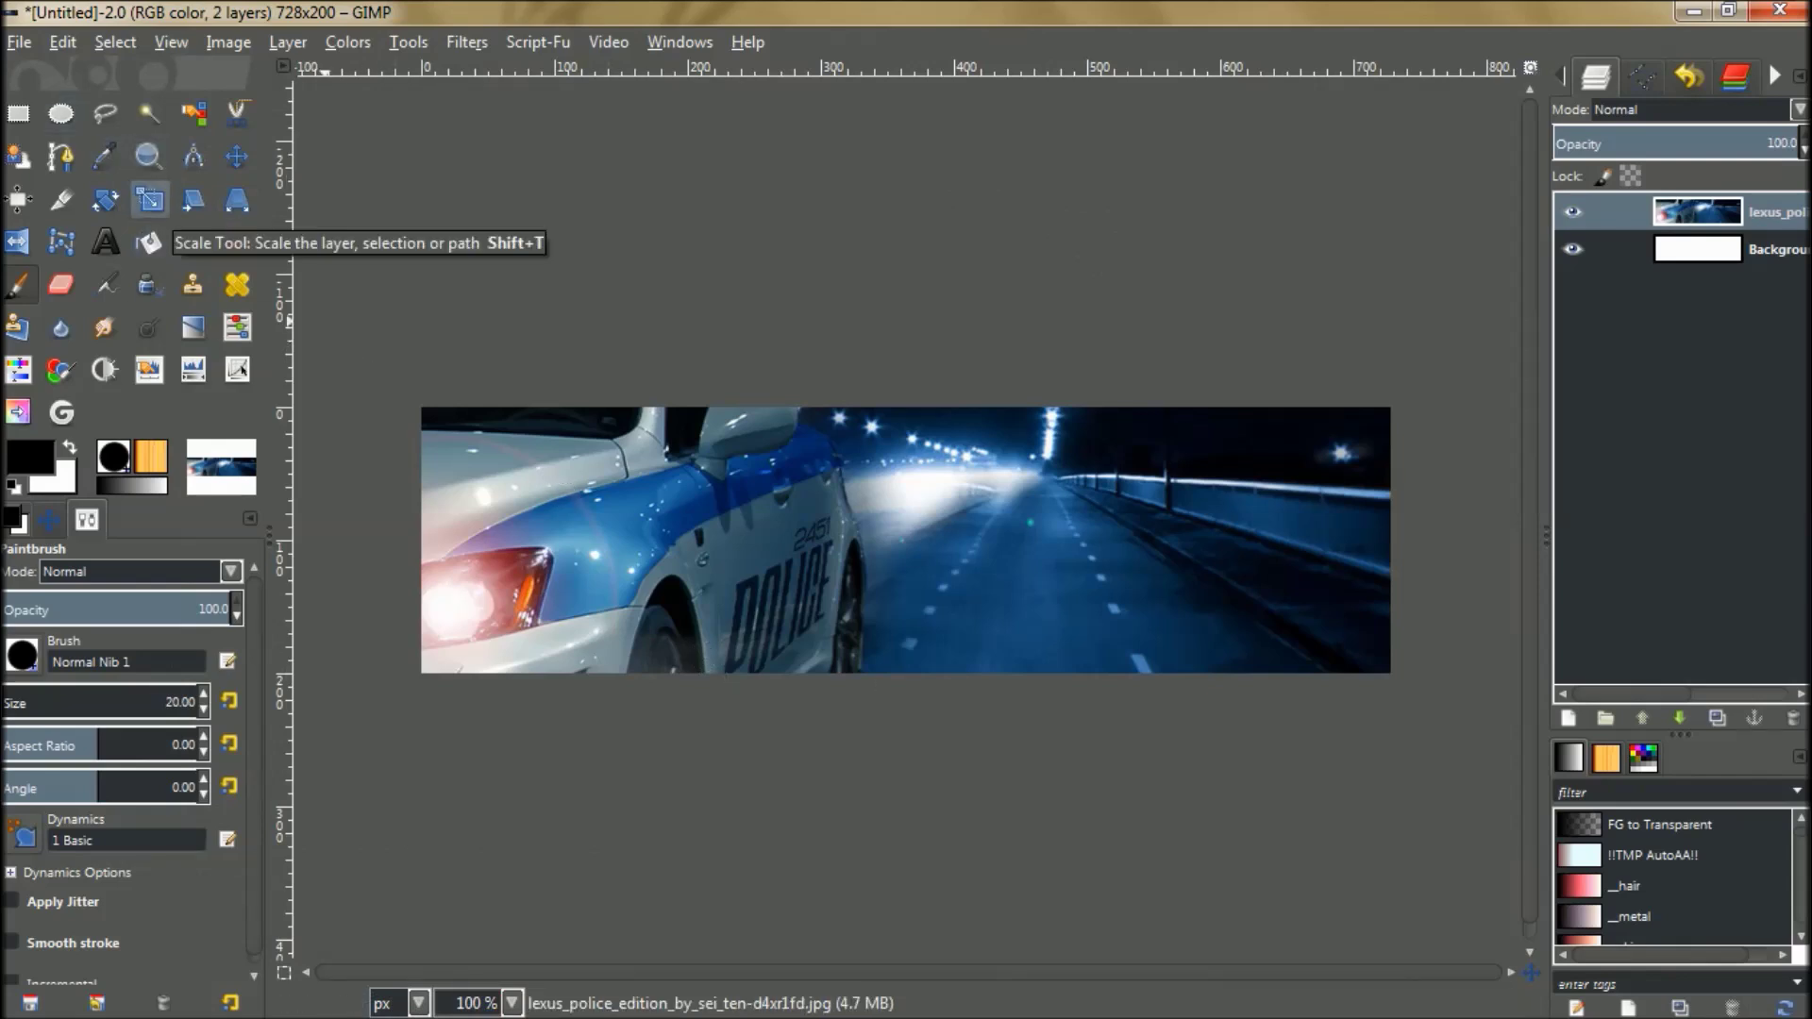
Scale the police car layer to 1431 × 680 px.
left_click(149, 199)
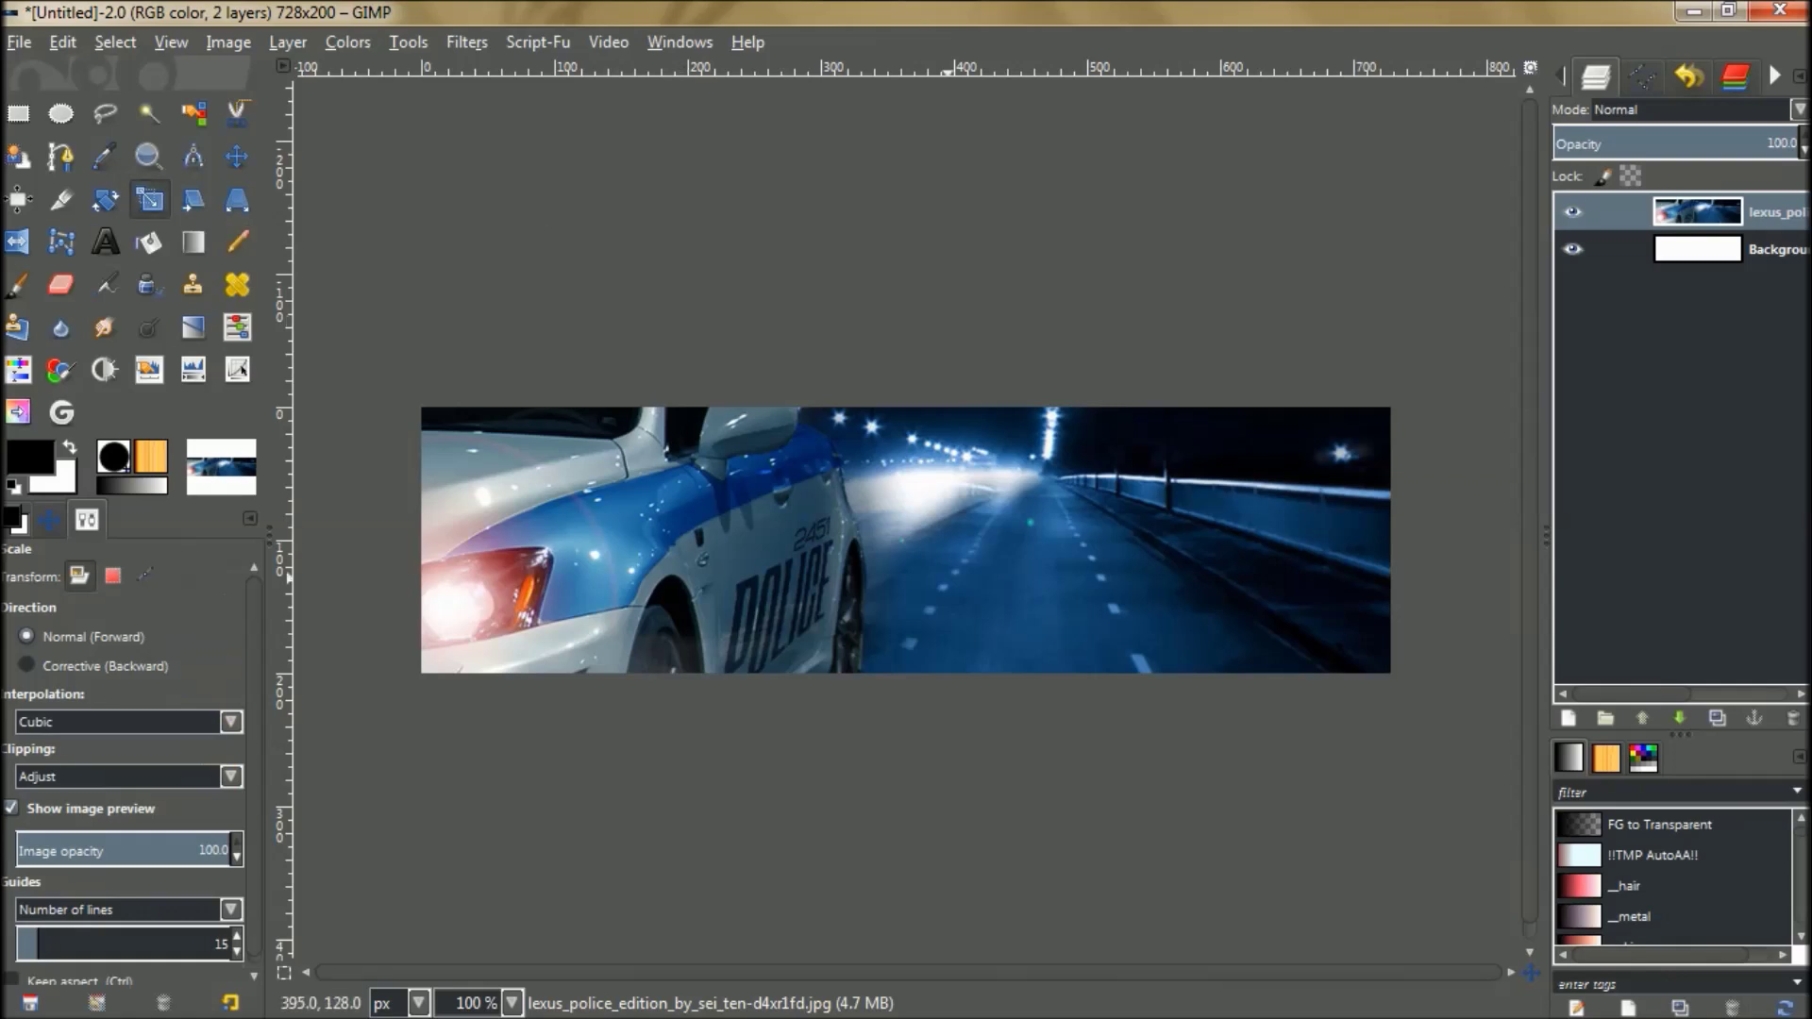
left_click(906, 540)
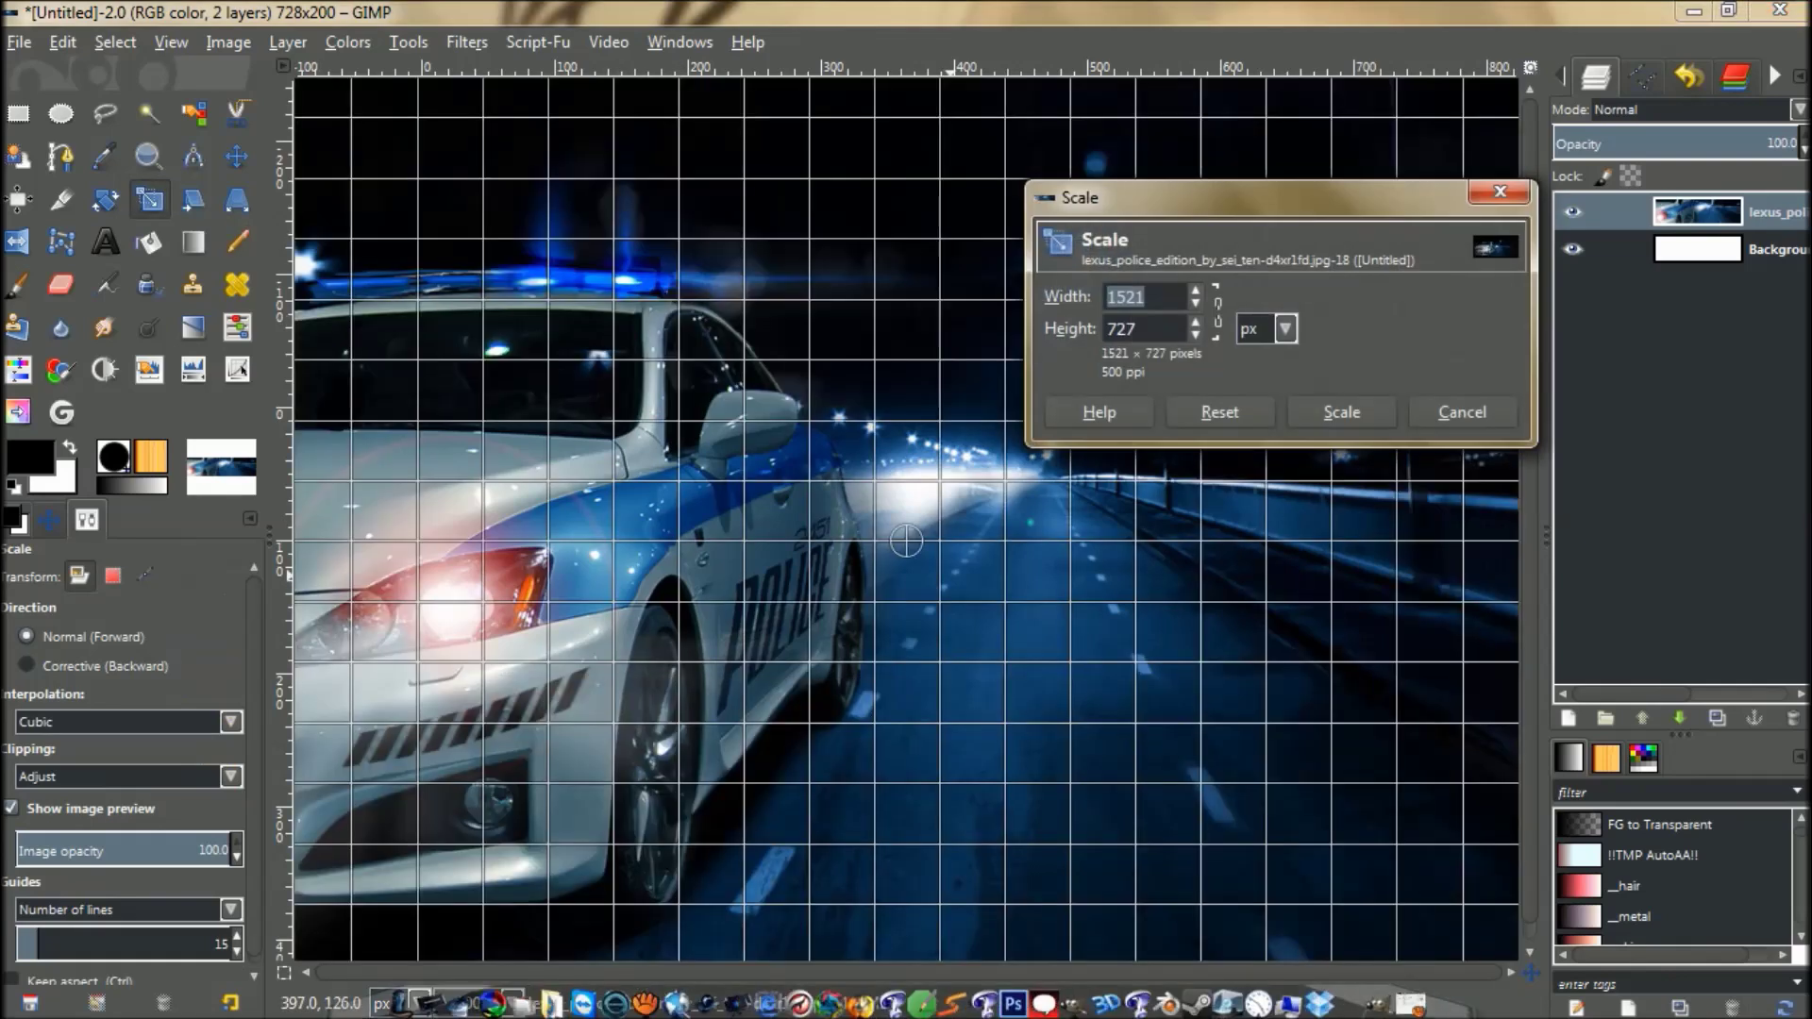
left_click(1462, 411)
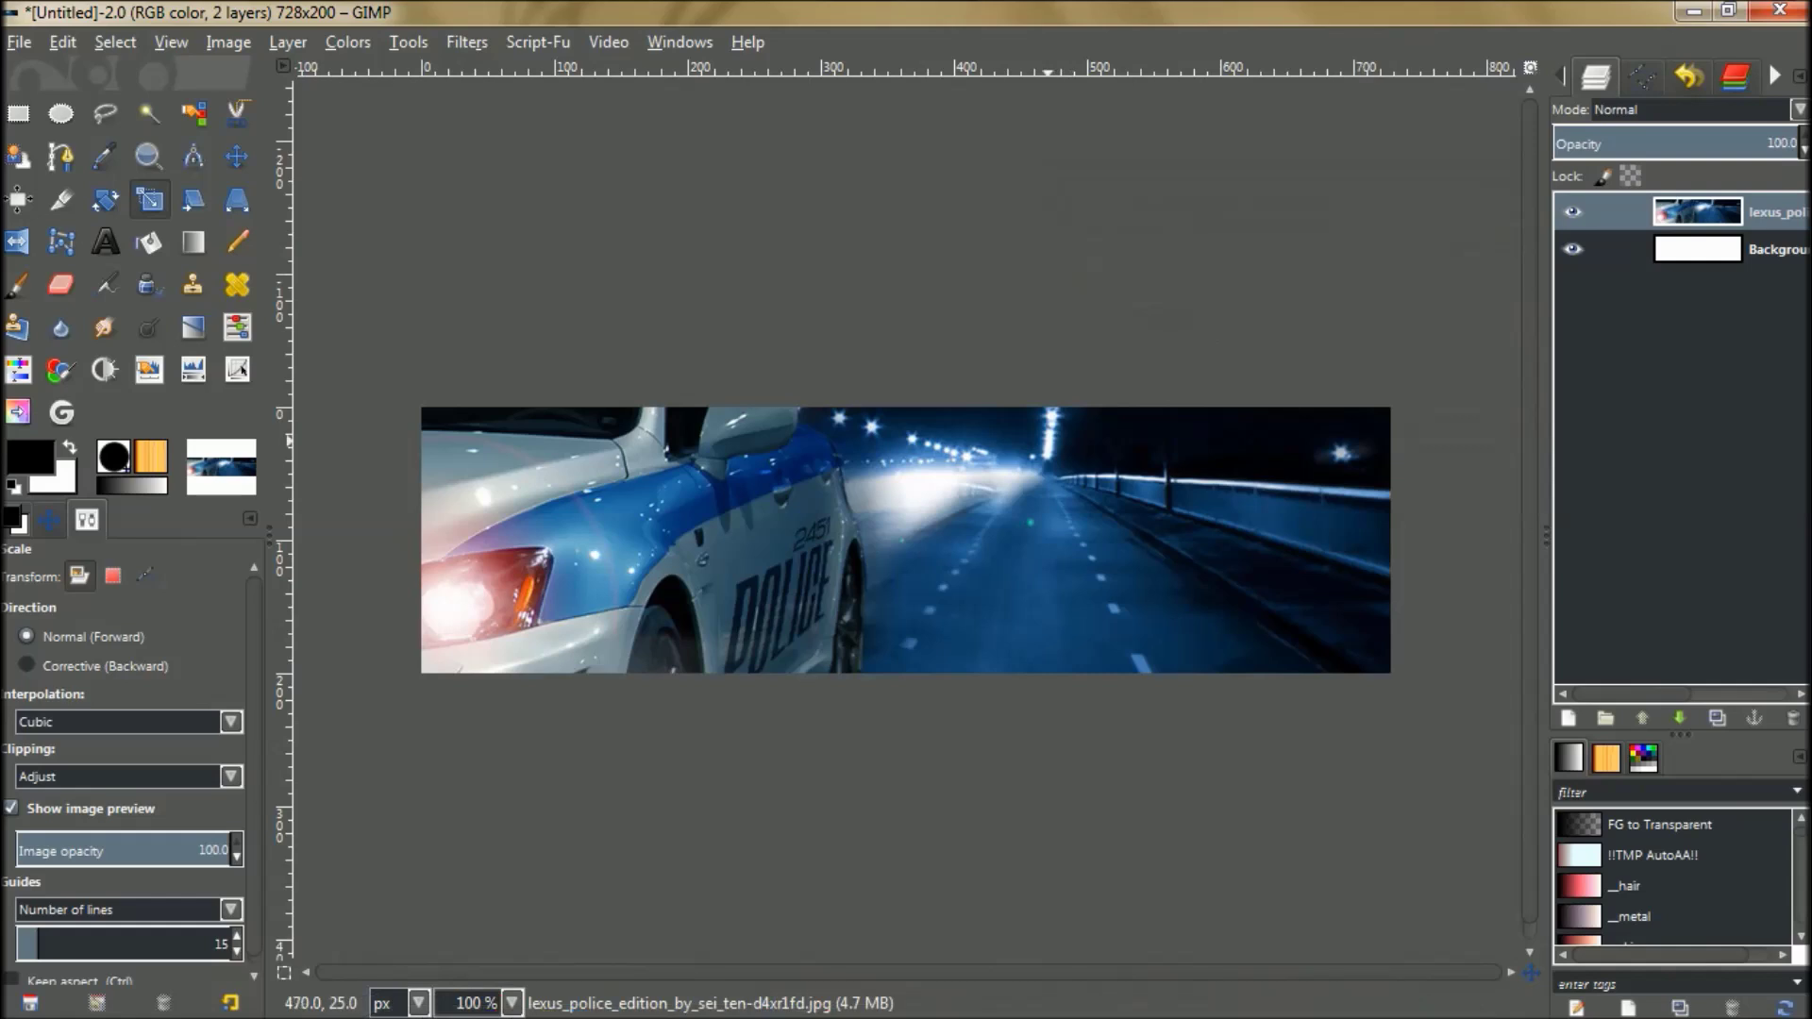
key("minus")
key("minus")
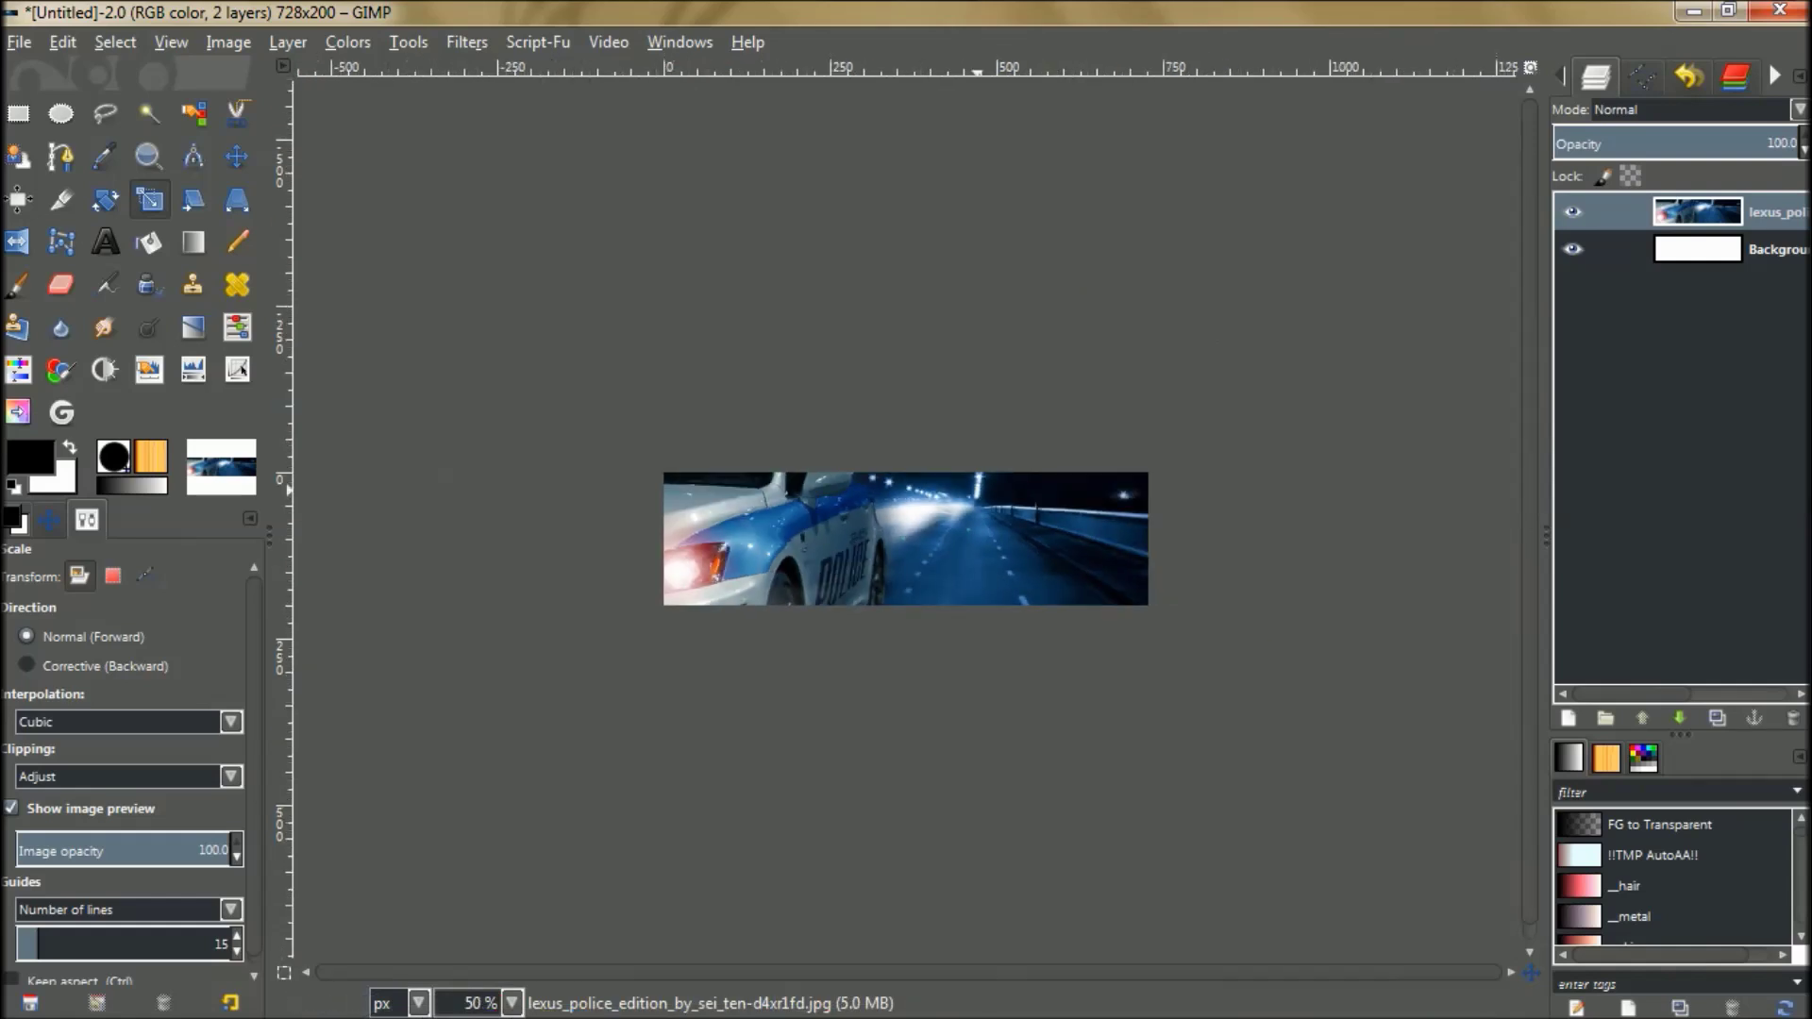
key("minus")
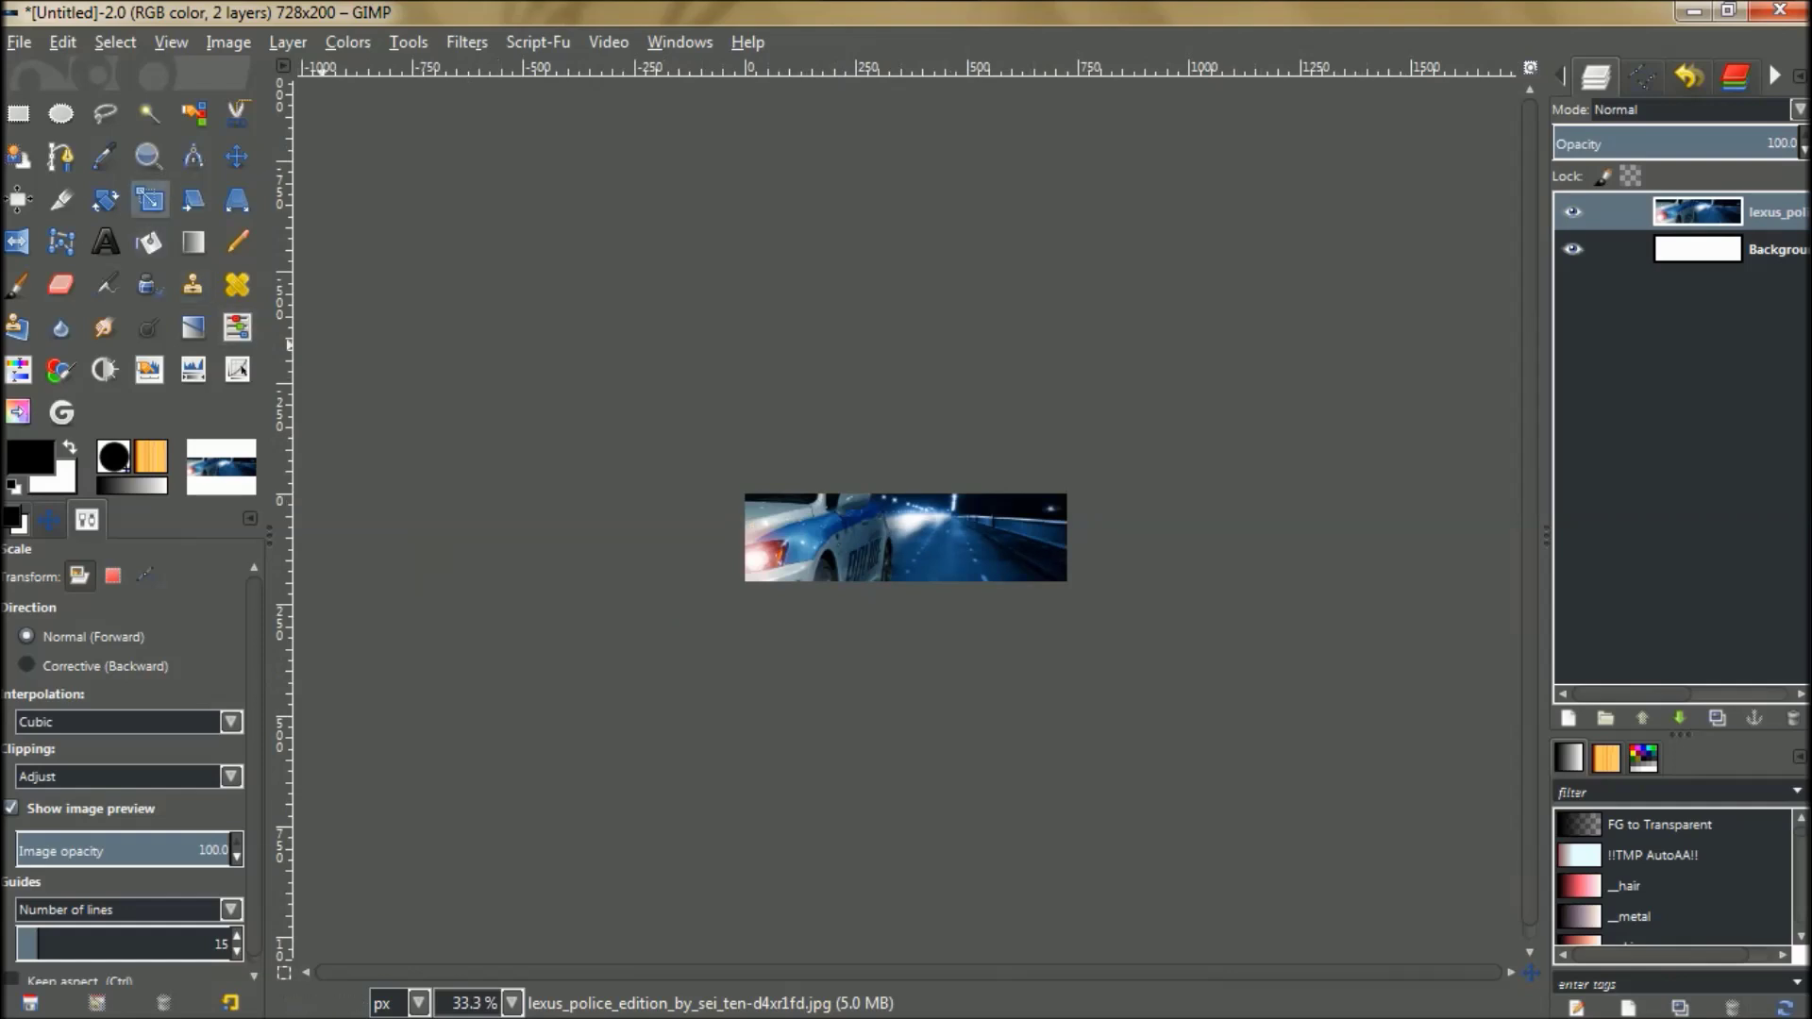
left_click(922, 574)
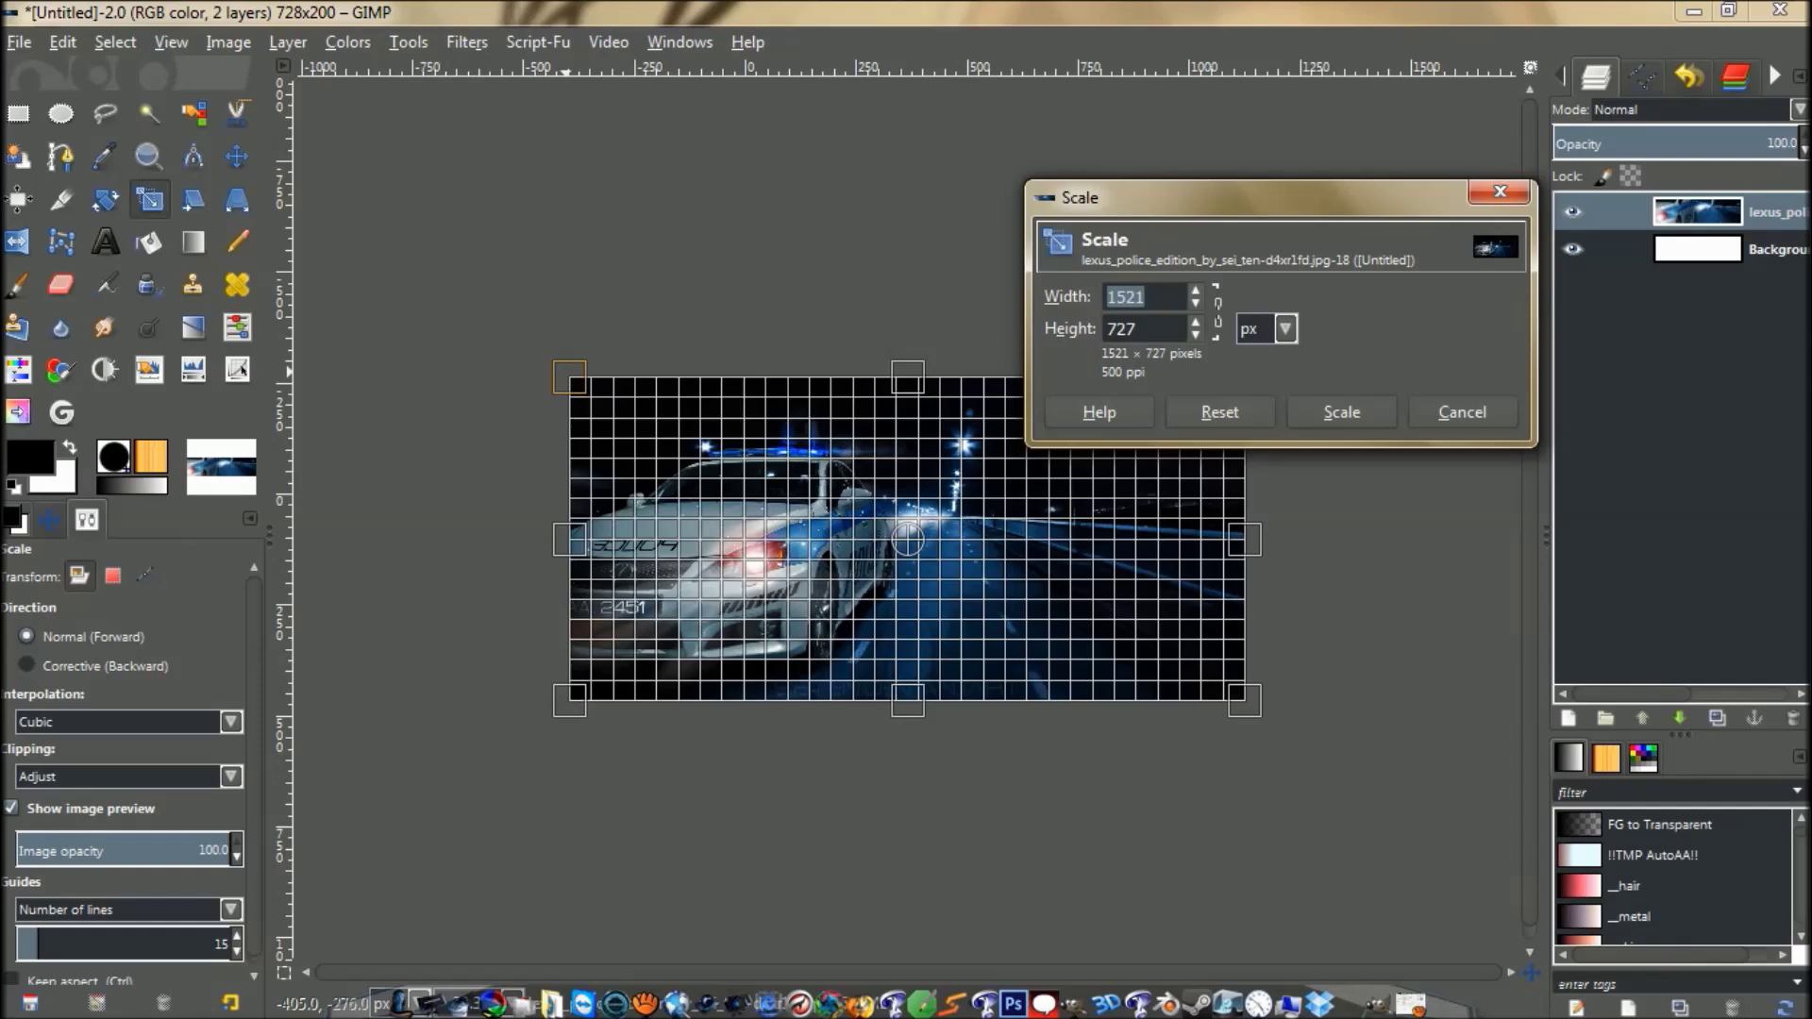
type("1431")
key("Return")
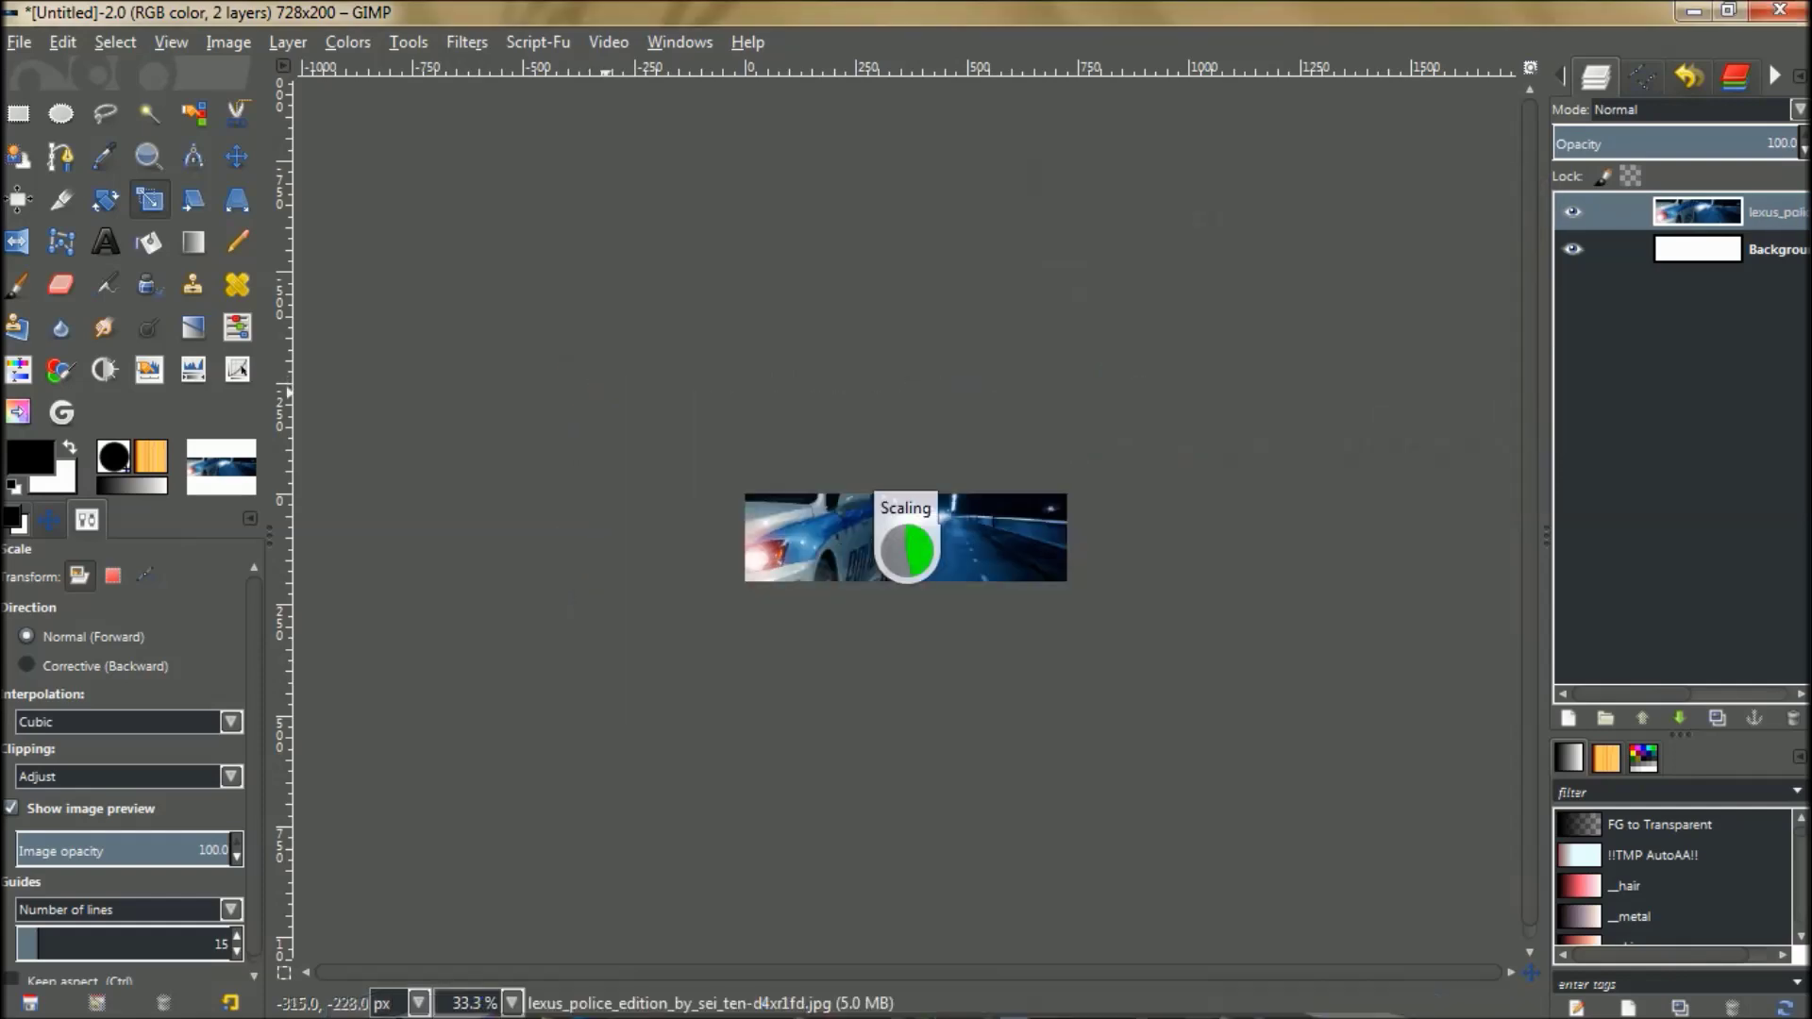
Scale the police car layer down to about 813 × 359 px and move it over the banner canvas.
left_click(681, 432)
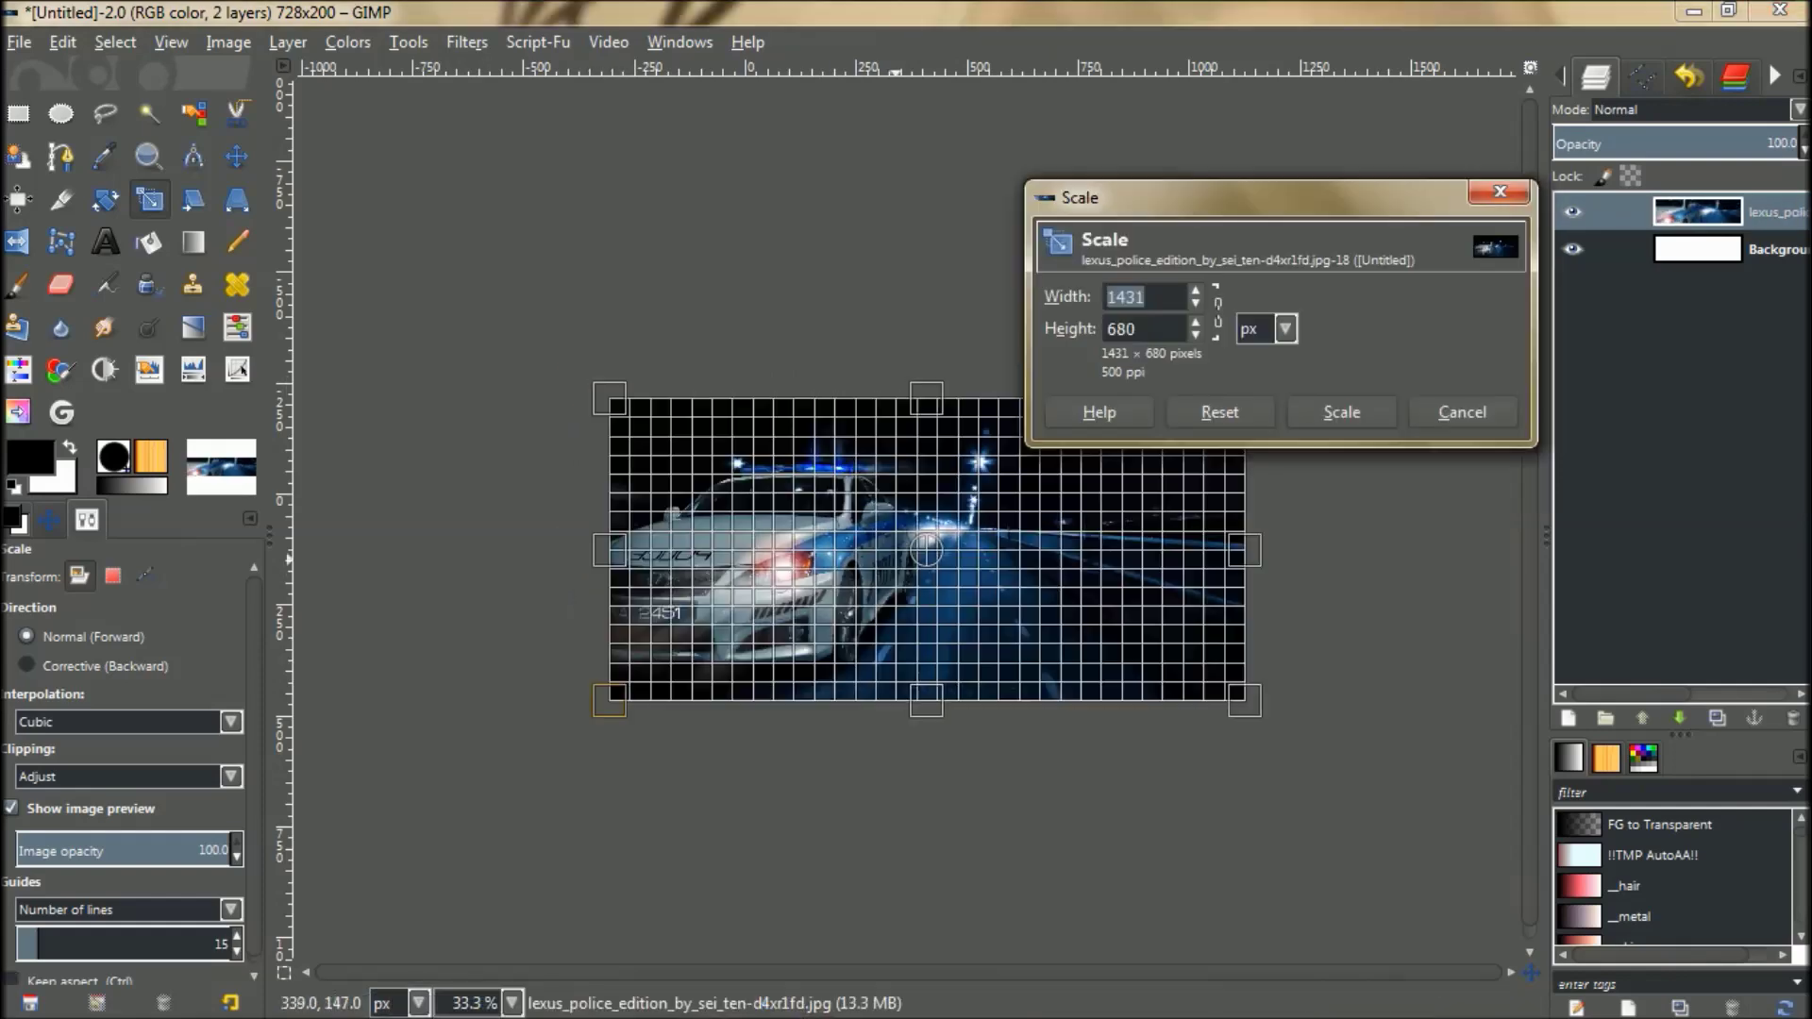
left_click_drag(676, 424, 883, 540)
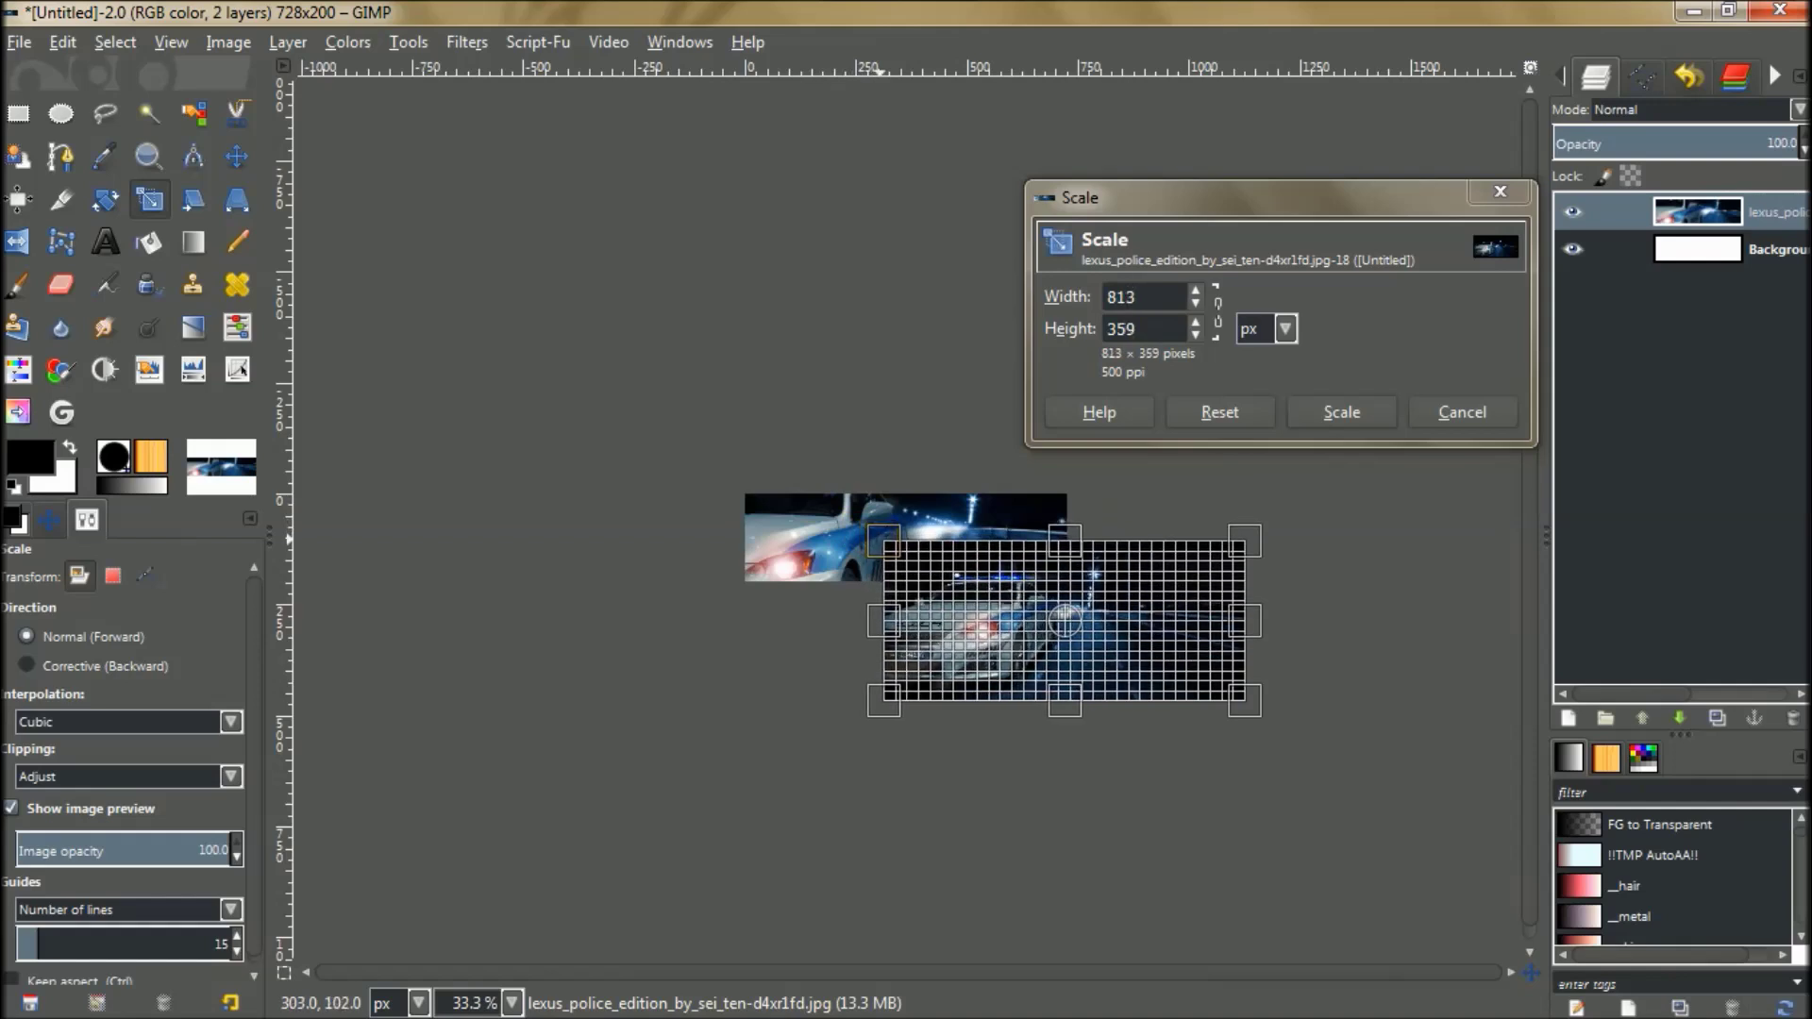
left_click(1340, 411)
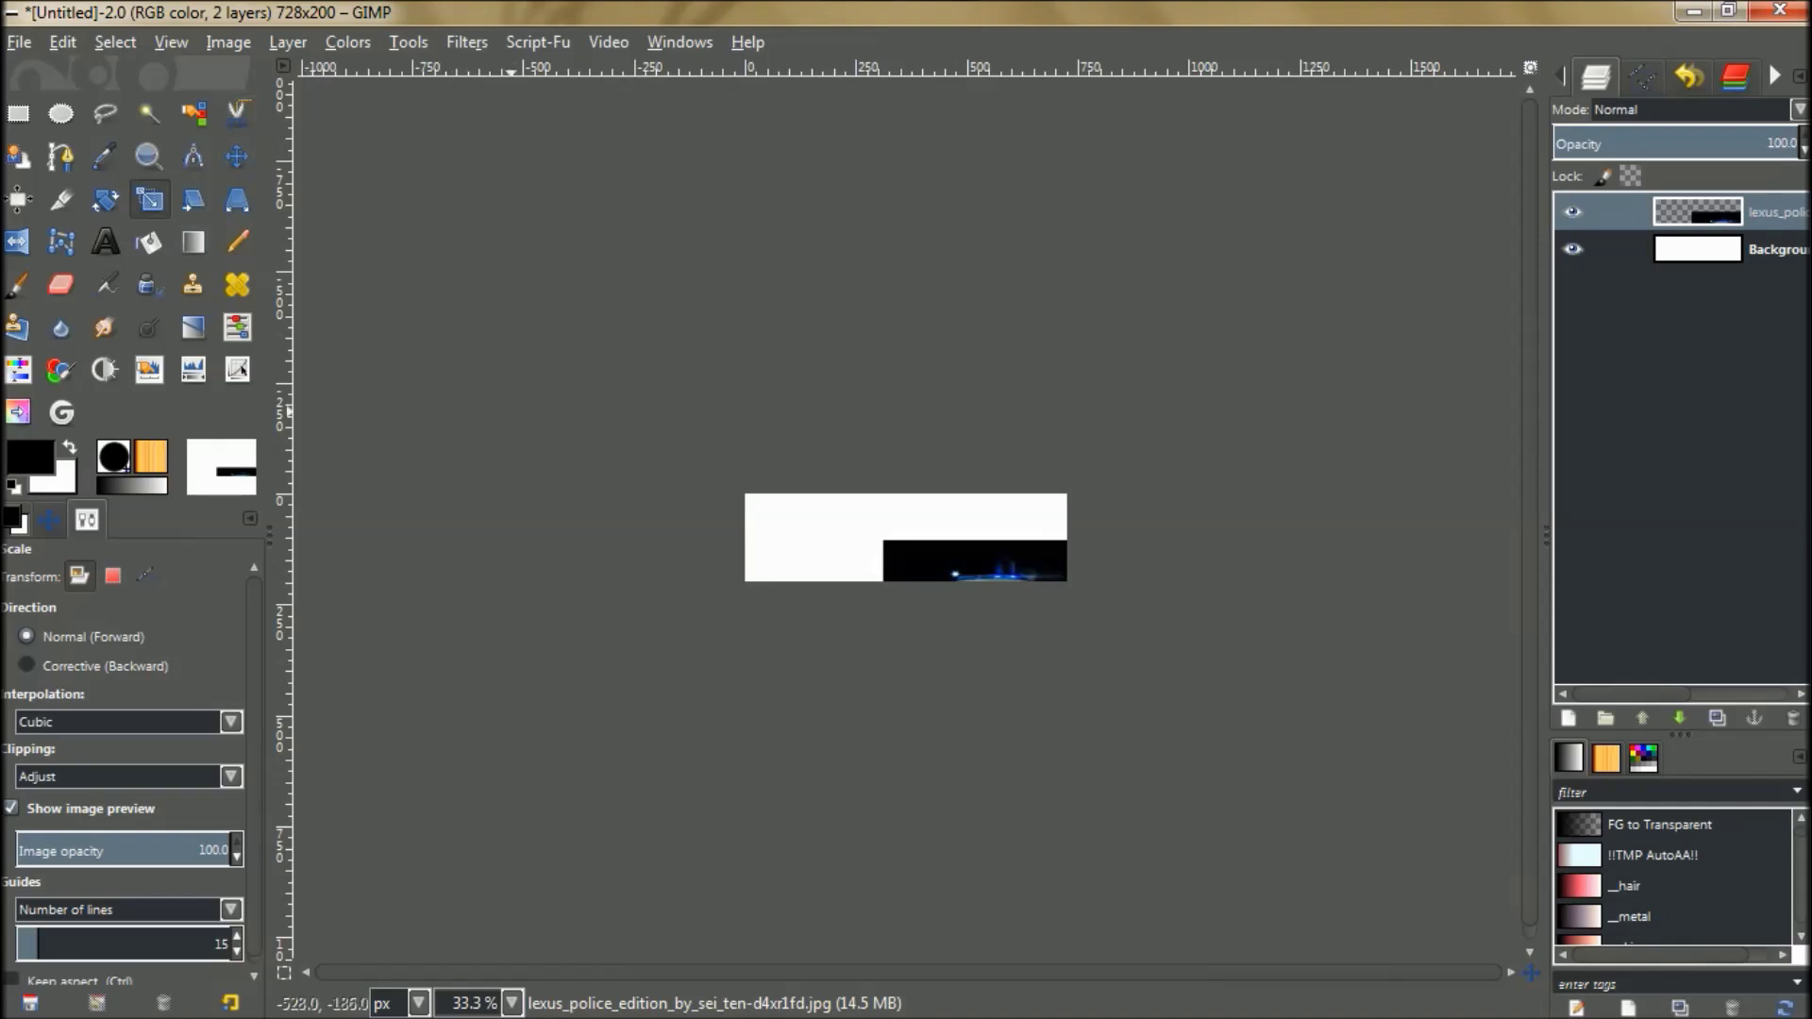
key("m")
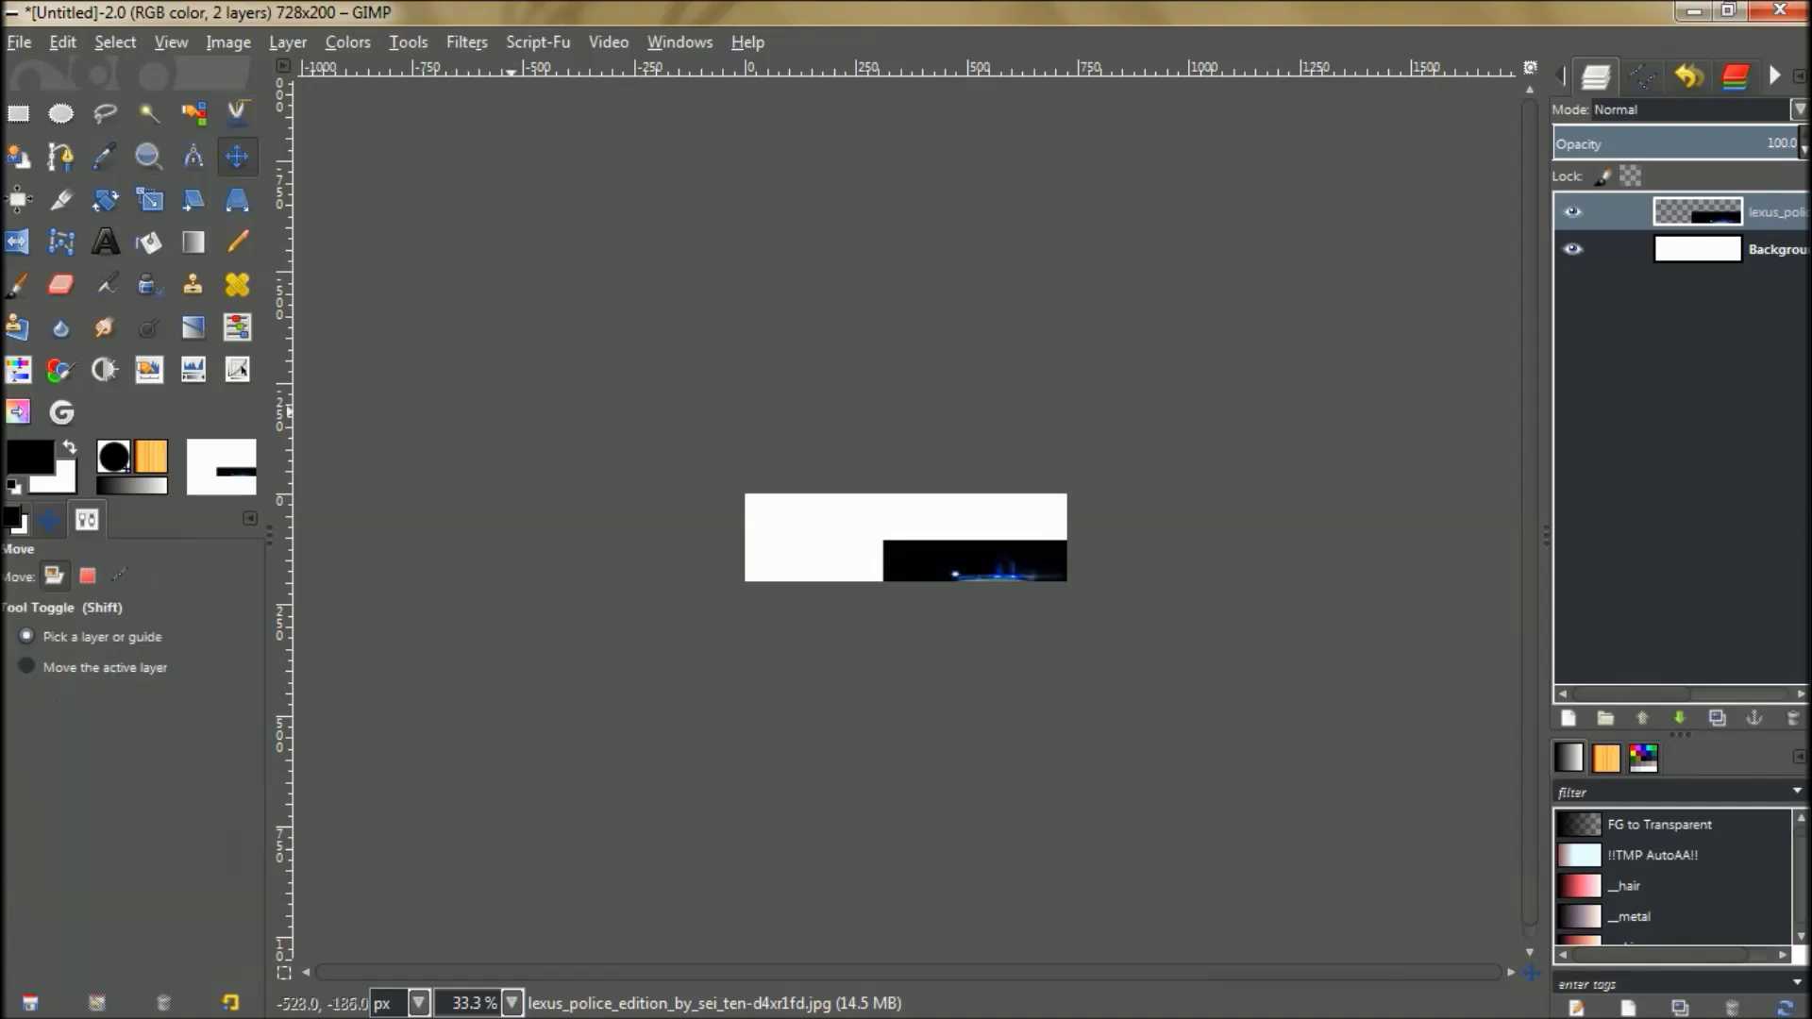
left_click_drag(956, 575, 921, 551)
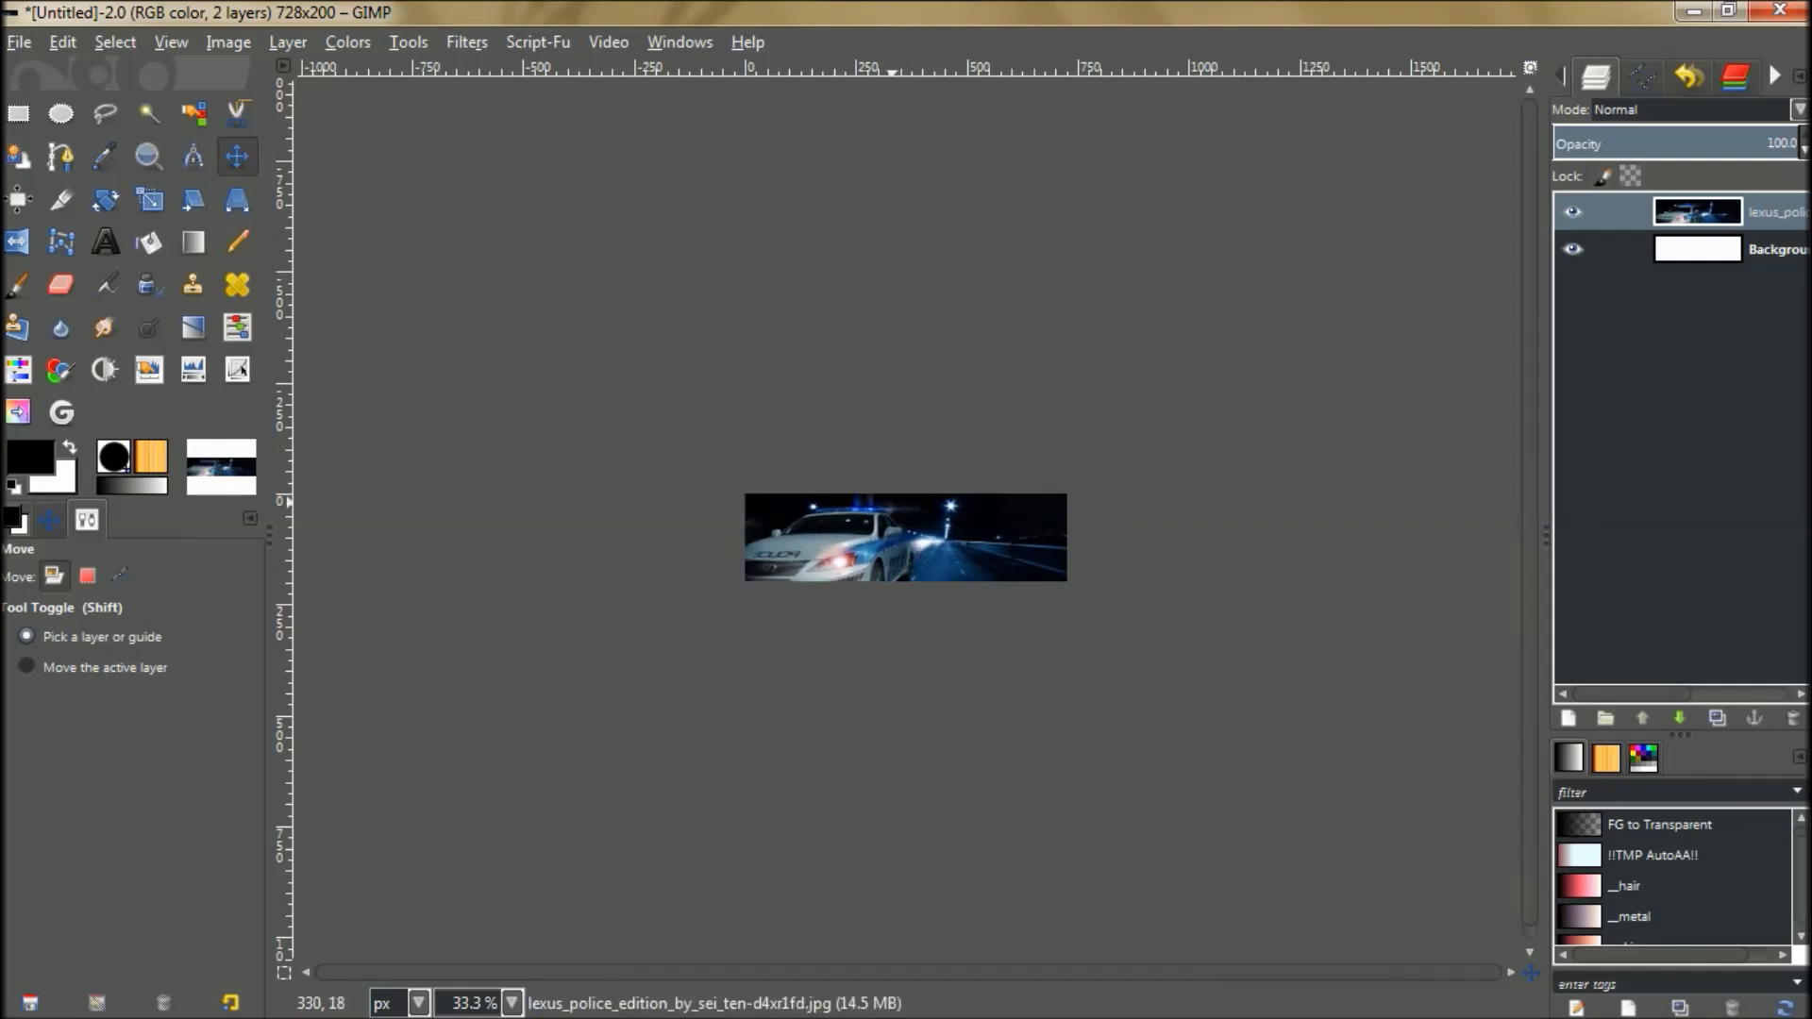
Scale the police car layer down to about 642 × 276 px and align it with the canvas's left edge.
left_click(149, 199)
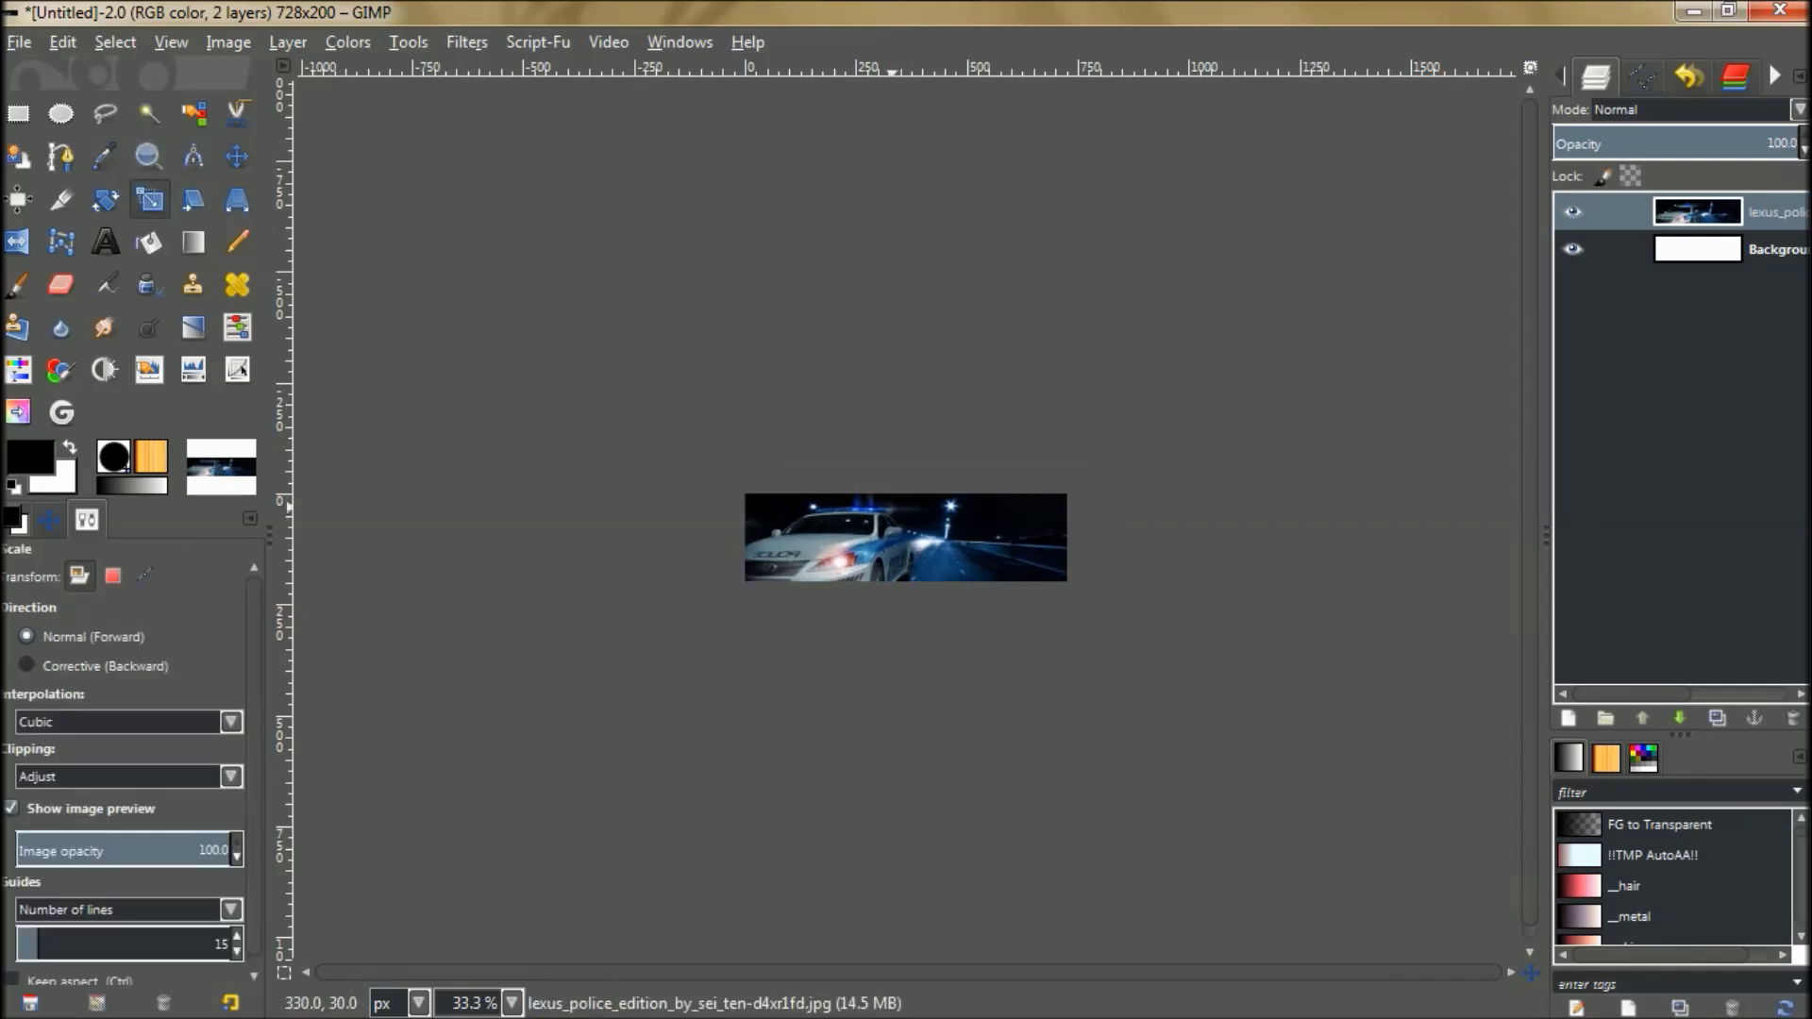
left_click(895, 513)
left_click_drag(741, 472, 815, 509)
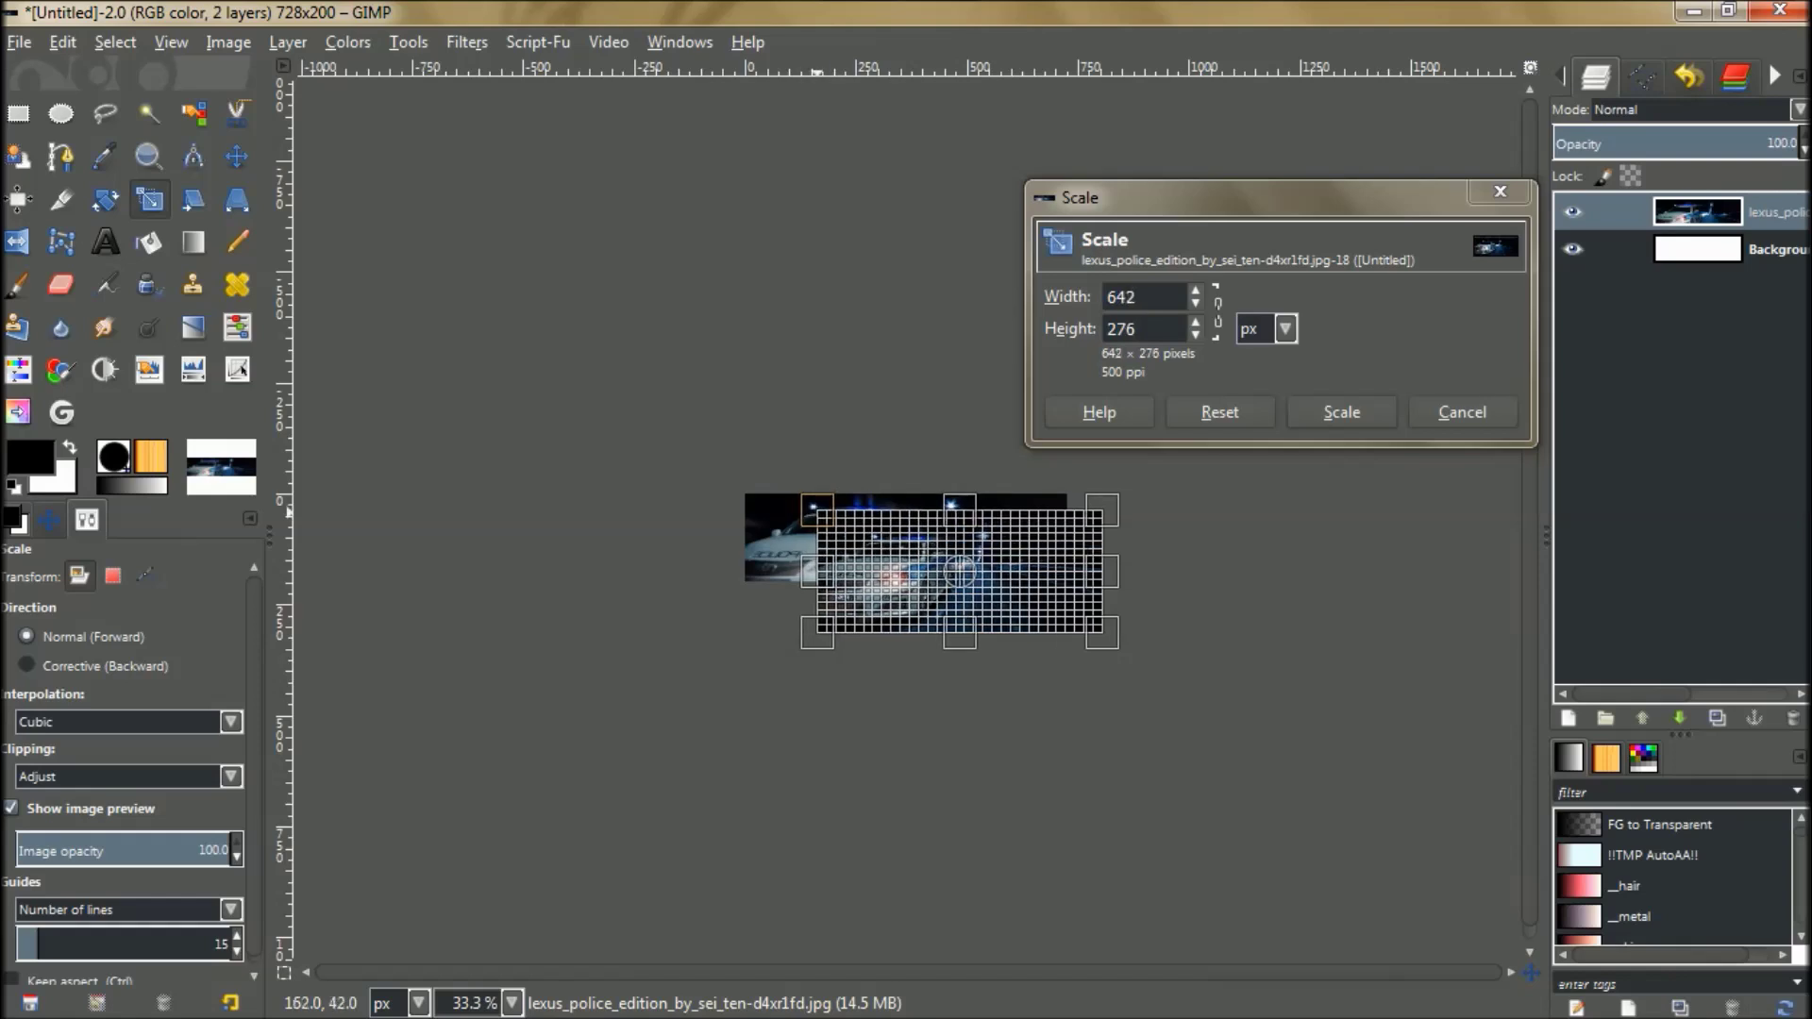
key("Return")
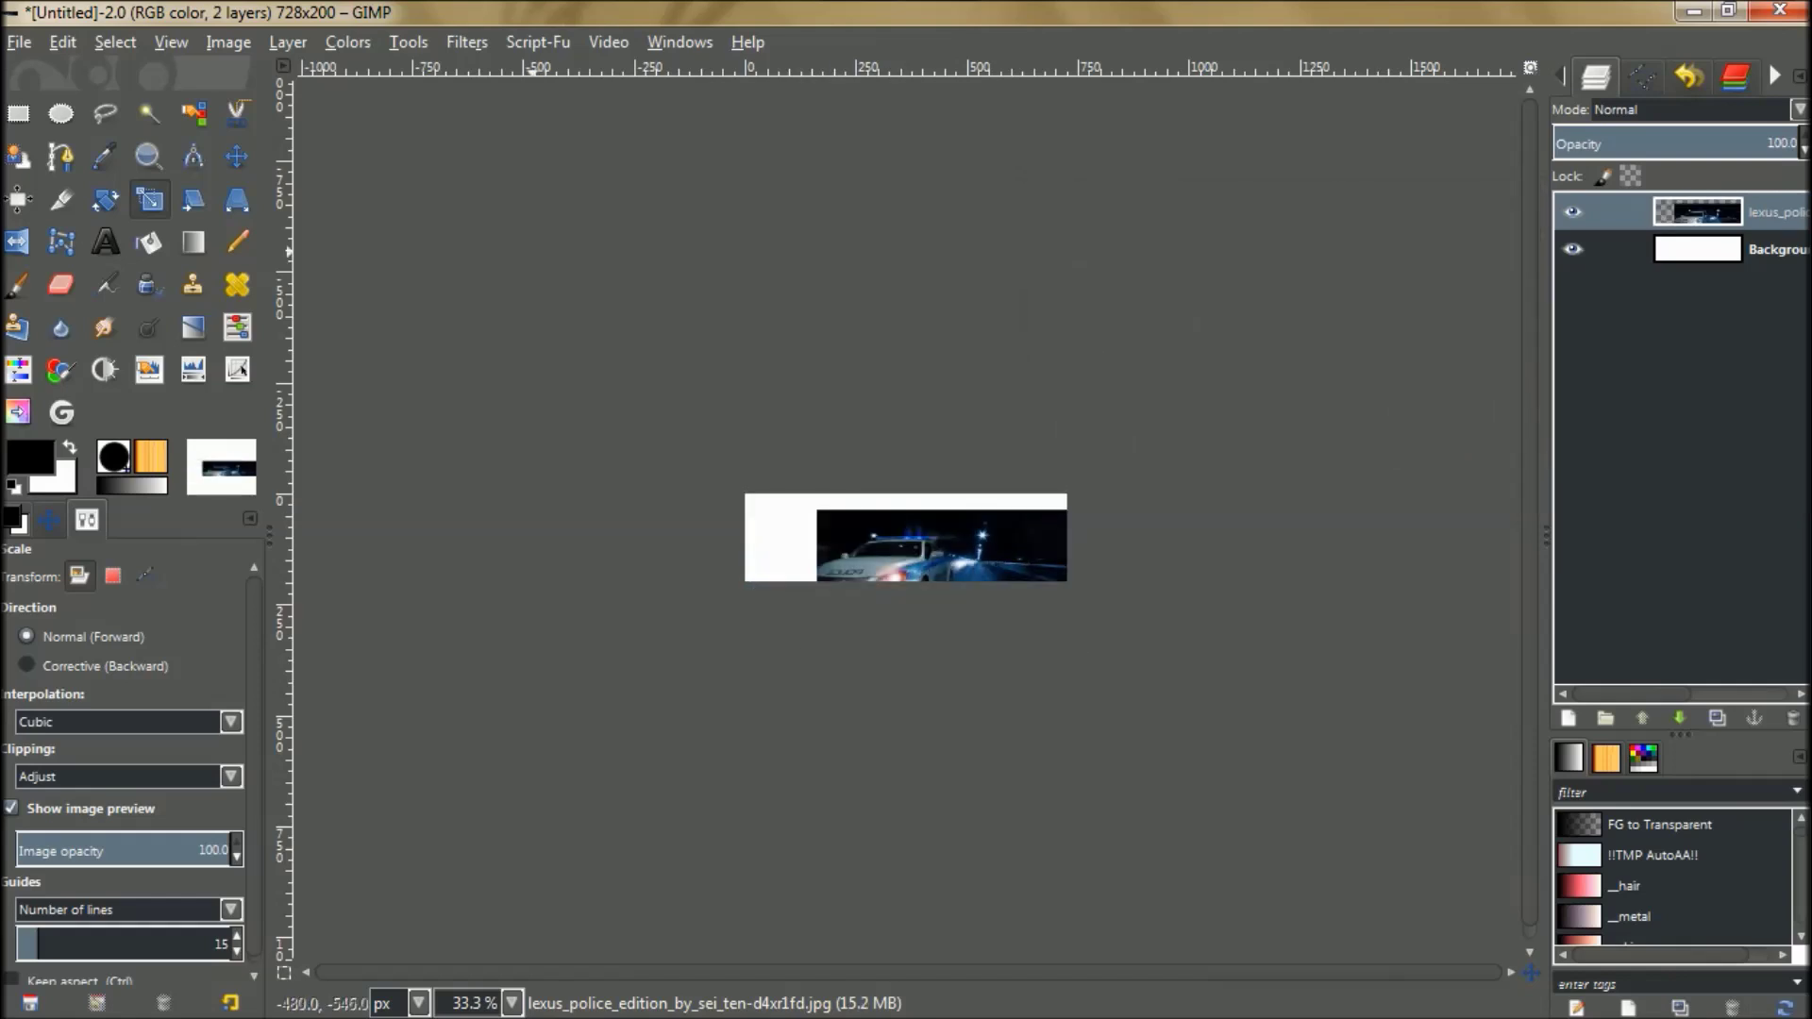
key("m")
left_click_drag(962, 577, 883, 544)
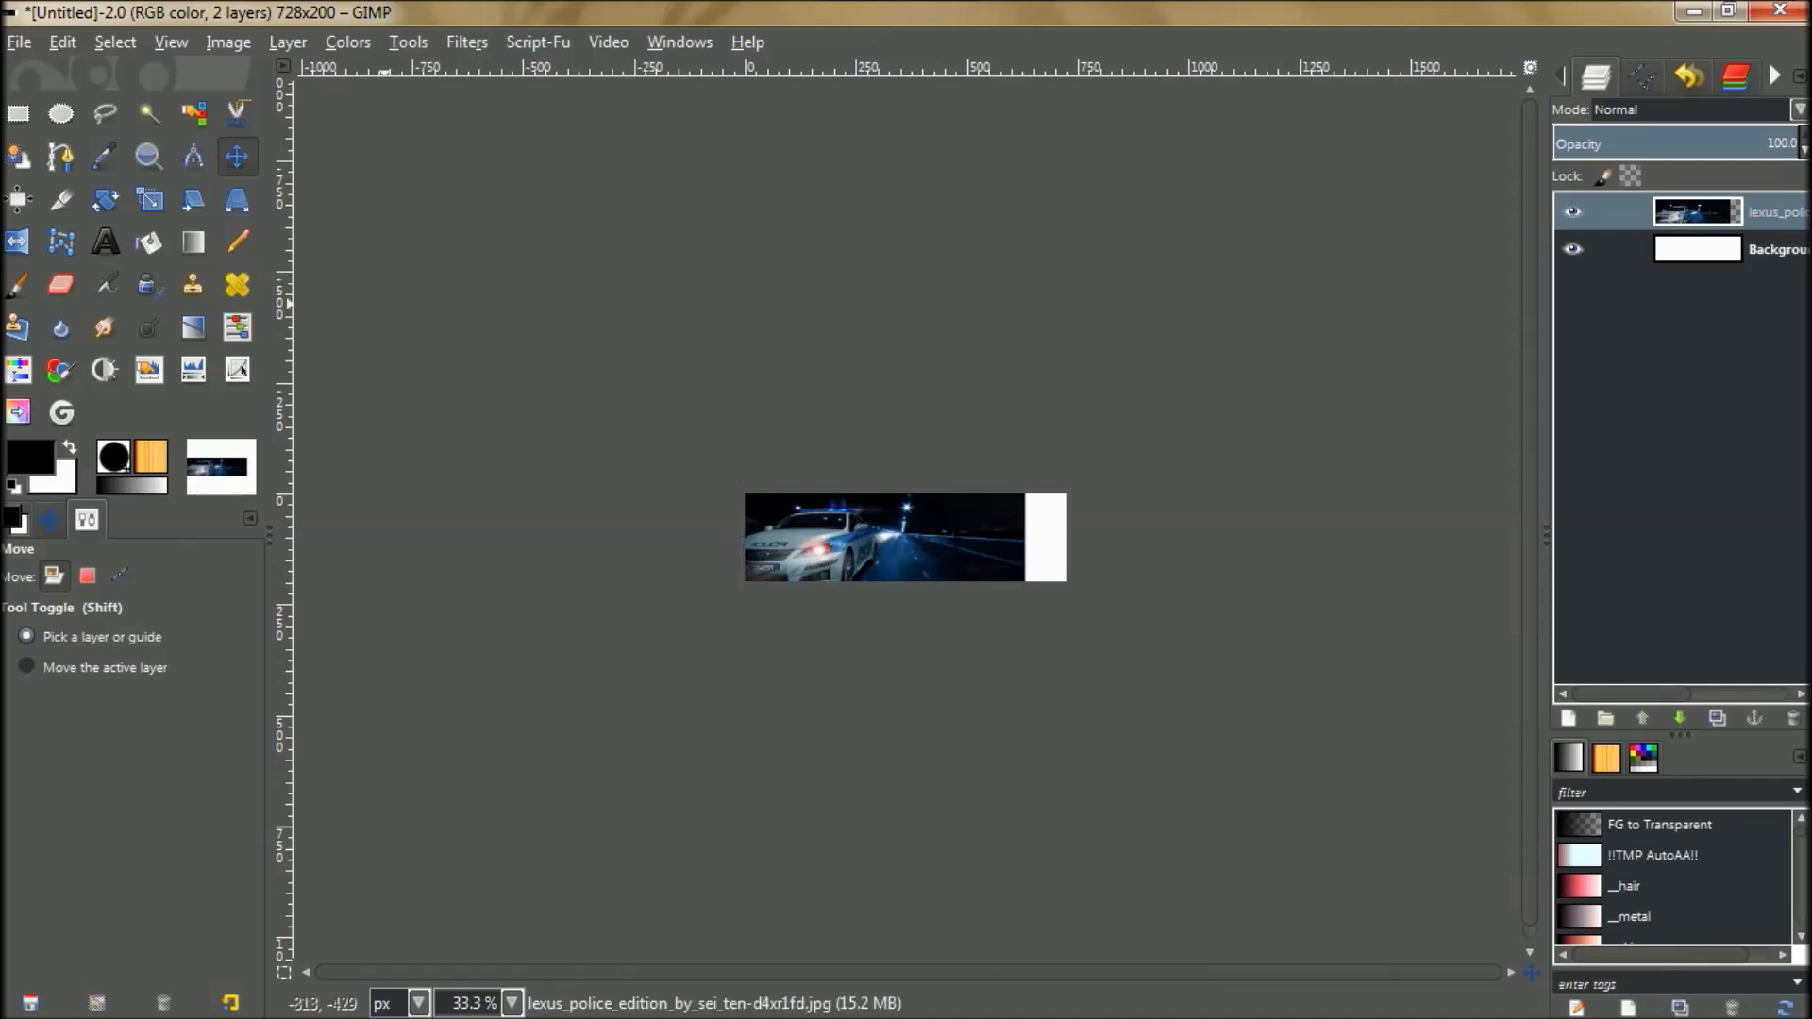
Stretch the police car layer horizontally to about 753 px wide, past the canvas's right edge, keeping its height.
left_click(149, 199)
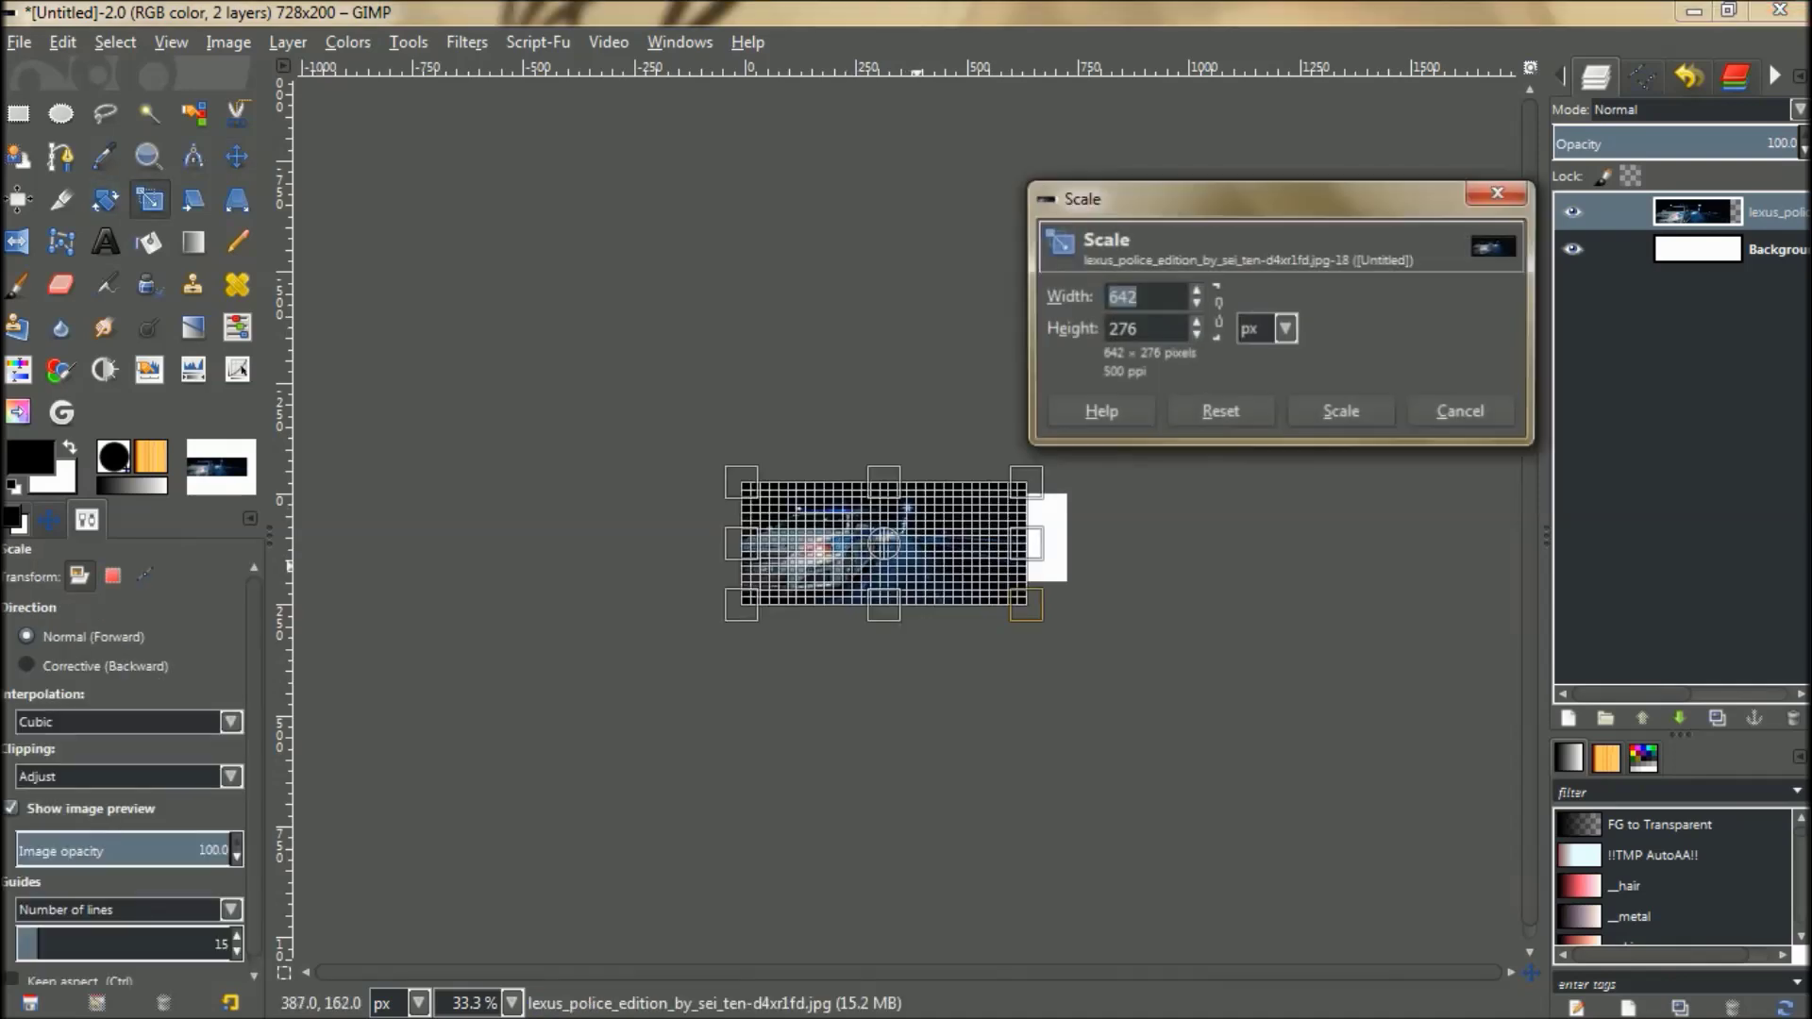
left_click(1023, 541)
left_click_drag(1023, 541, 1075, 542)
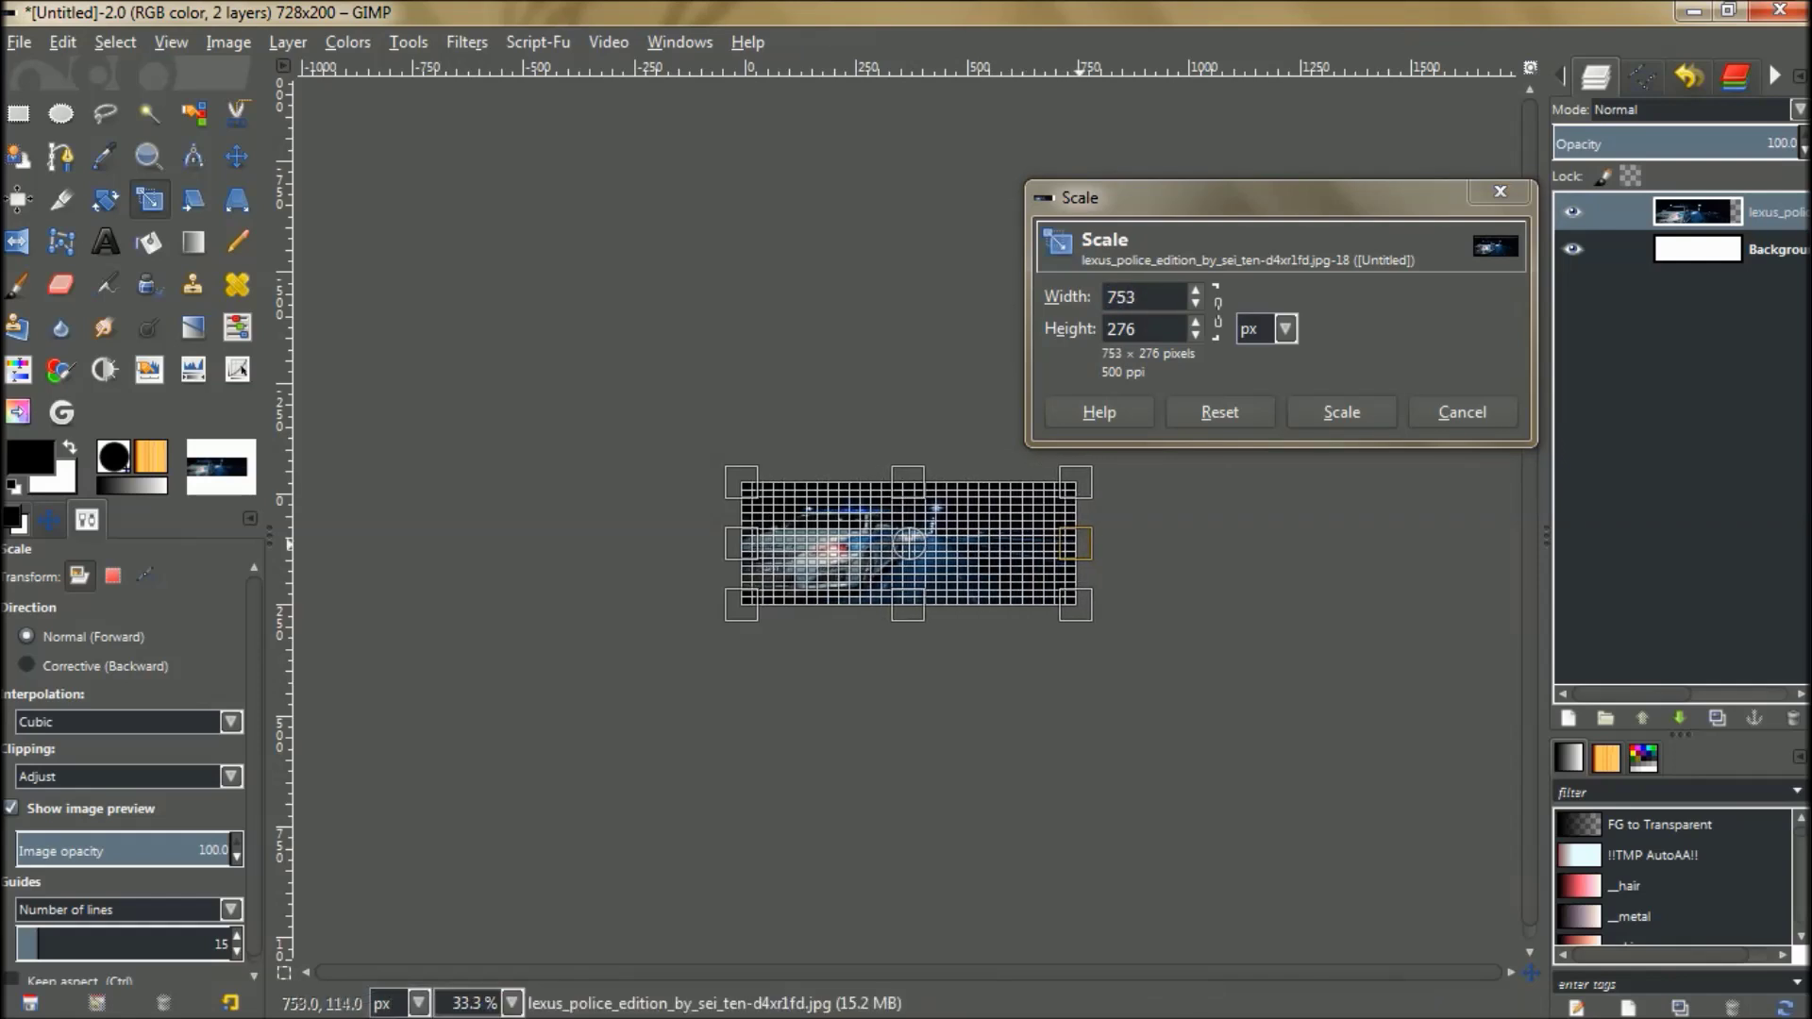
key("Return")
left_click(1075, 542)
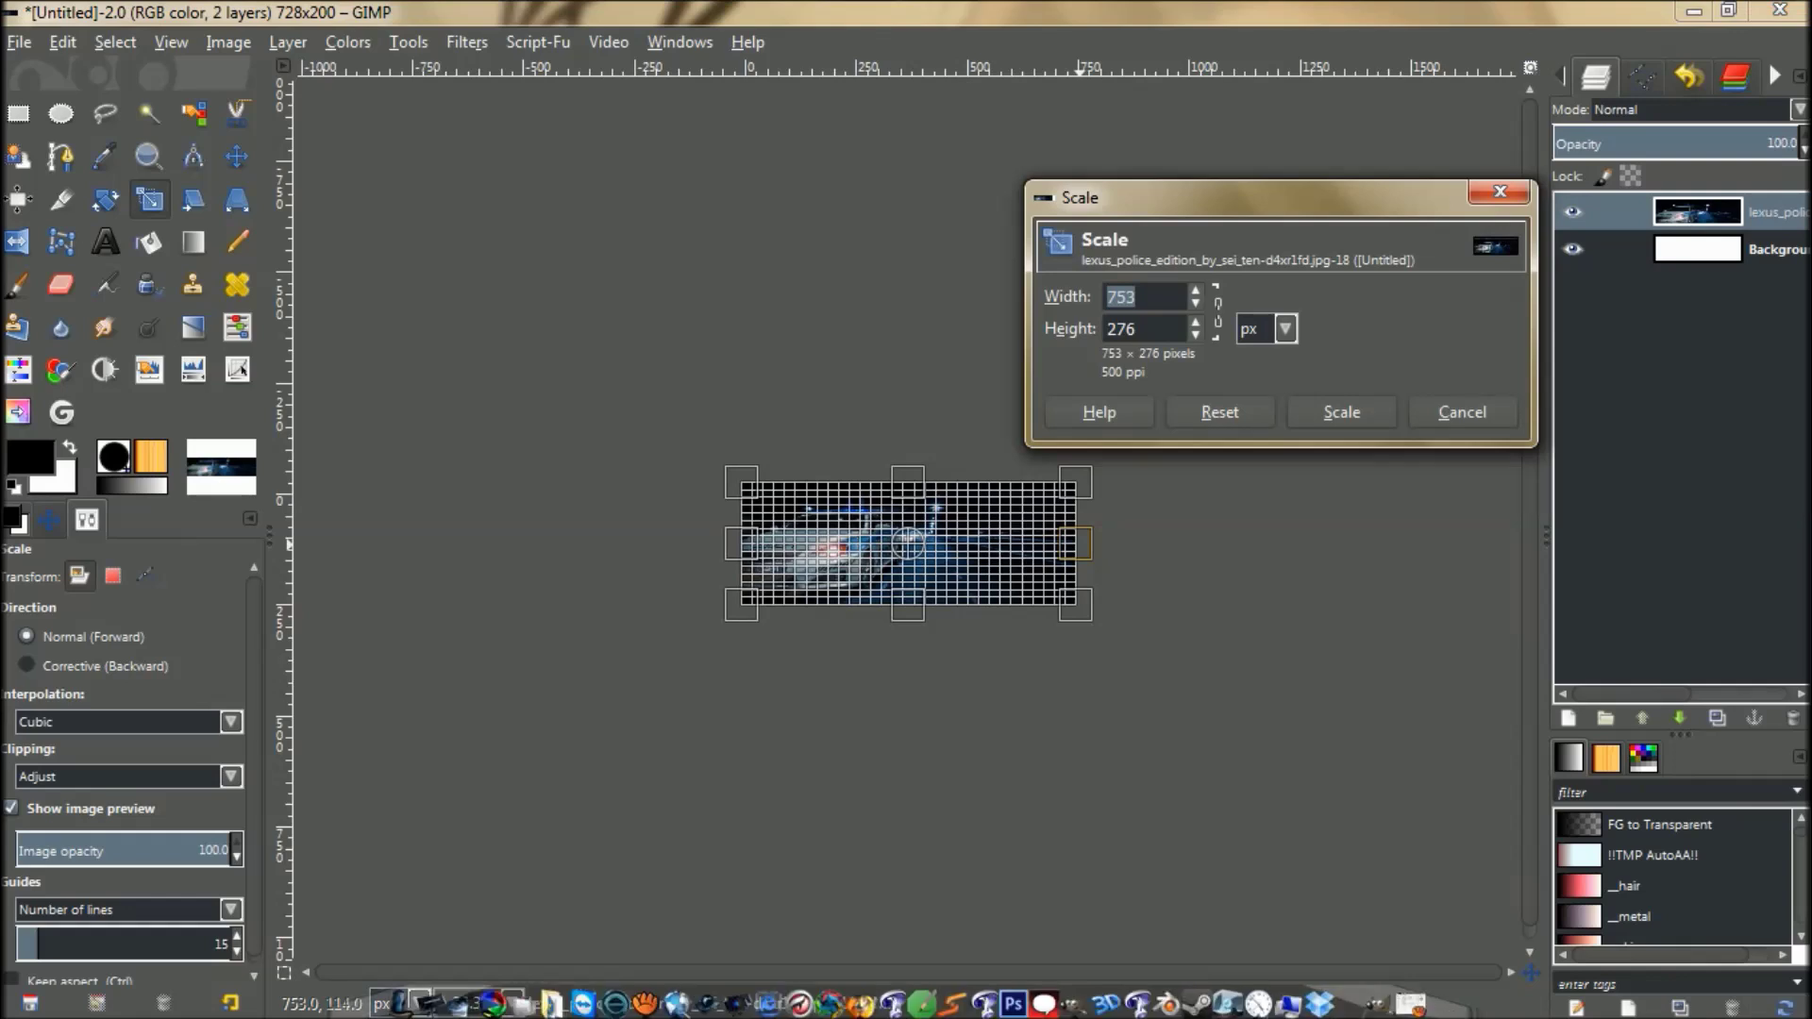
left_click(1461, 412)
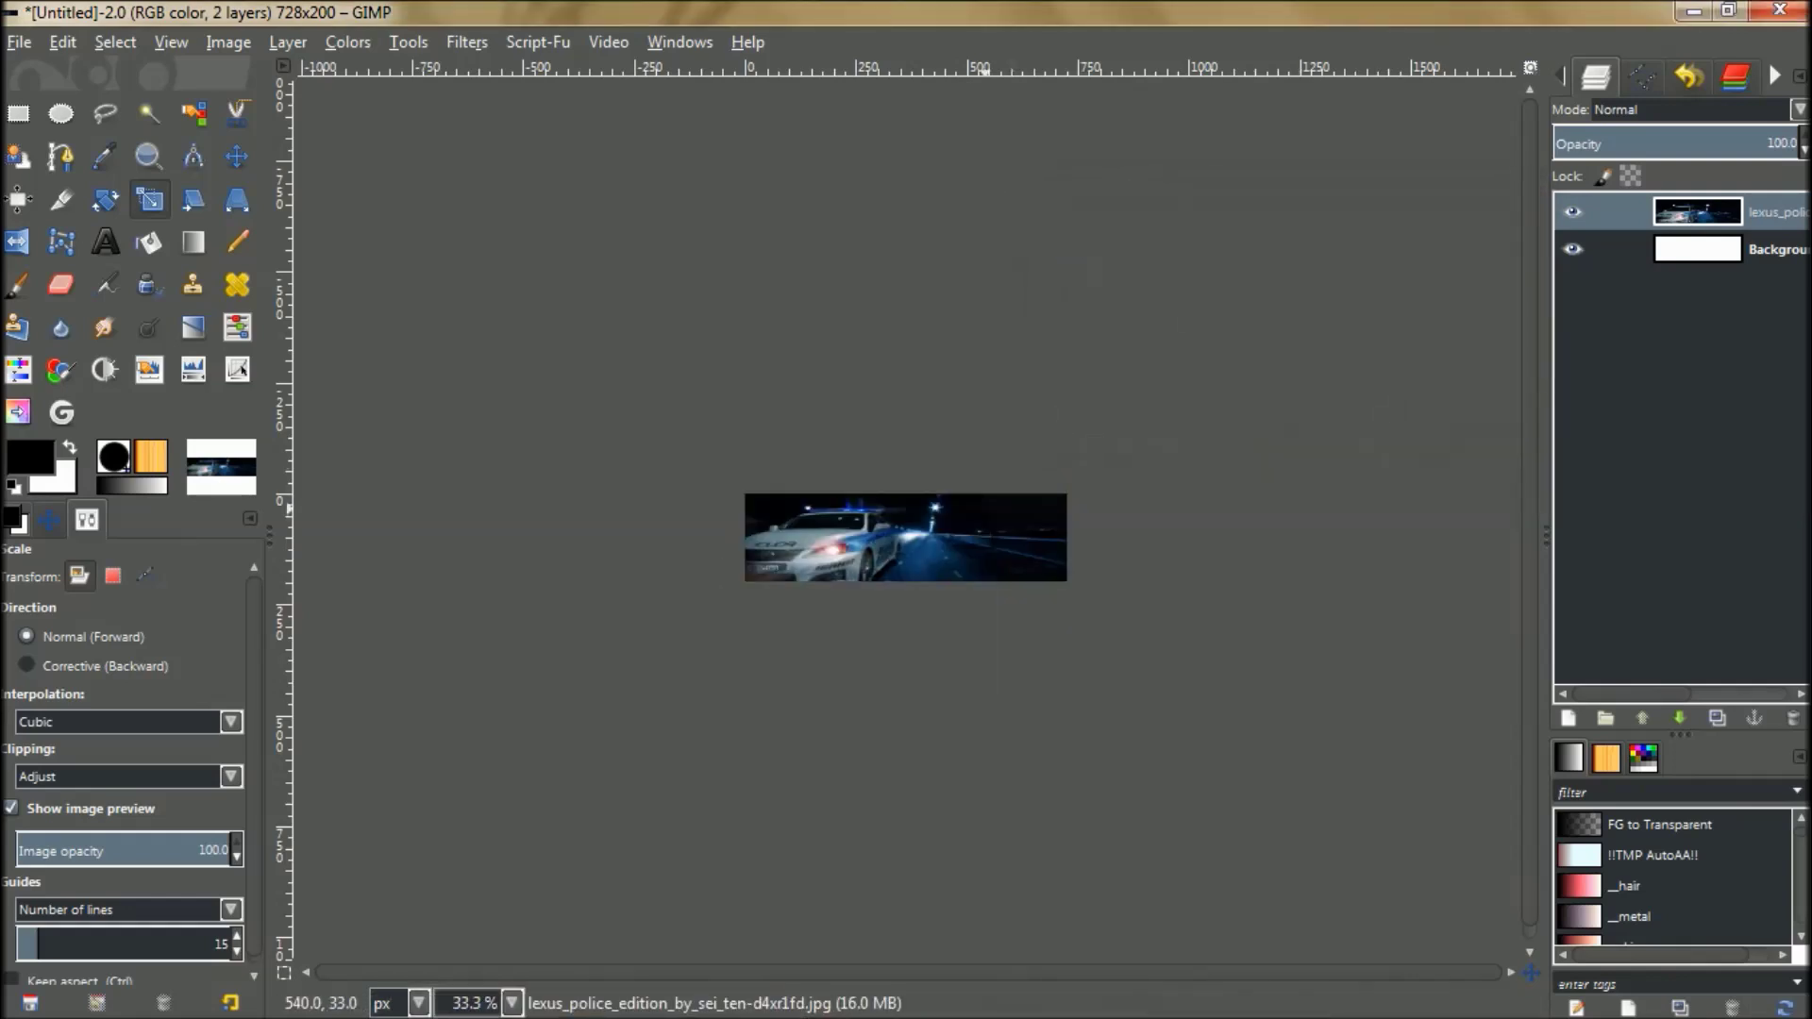
Move the police car layer slightly upward so that it still covers the whole banner canvas.
key("m")
left_click_drag(908, 542, 907, 537)
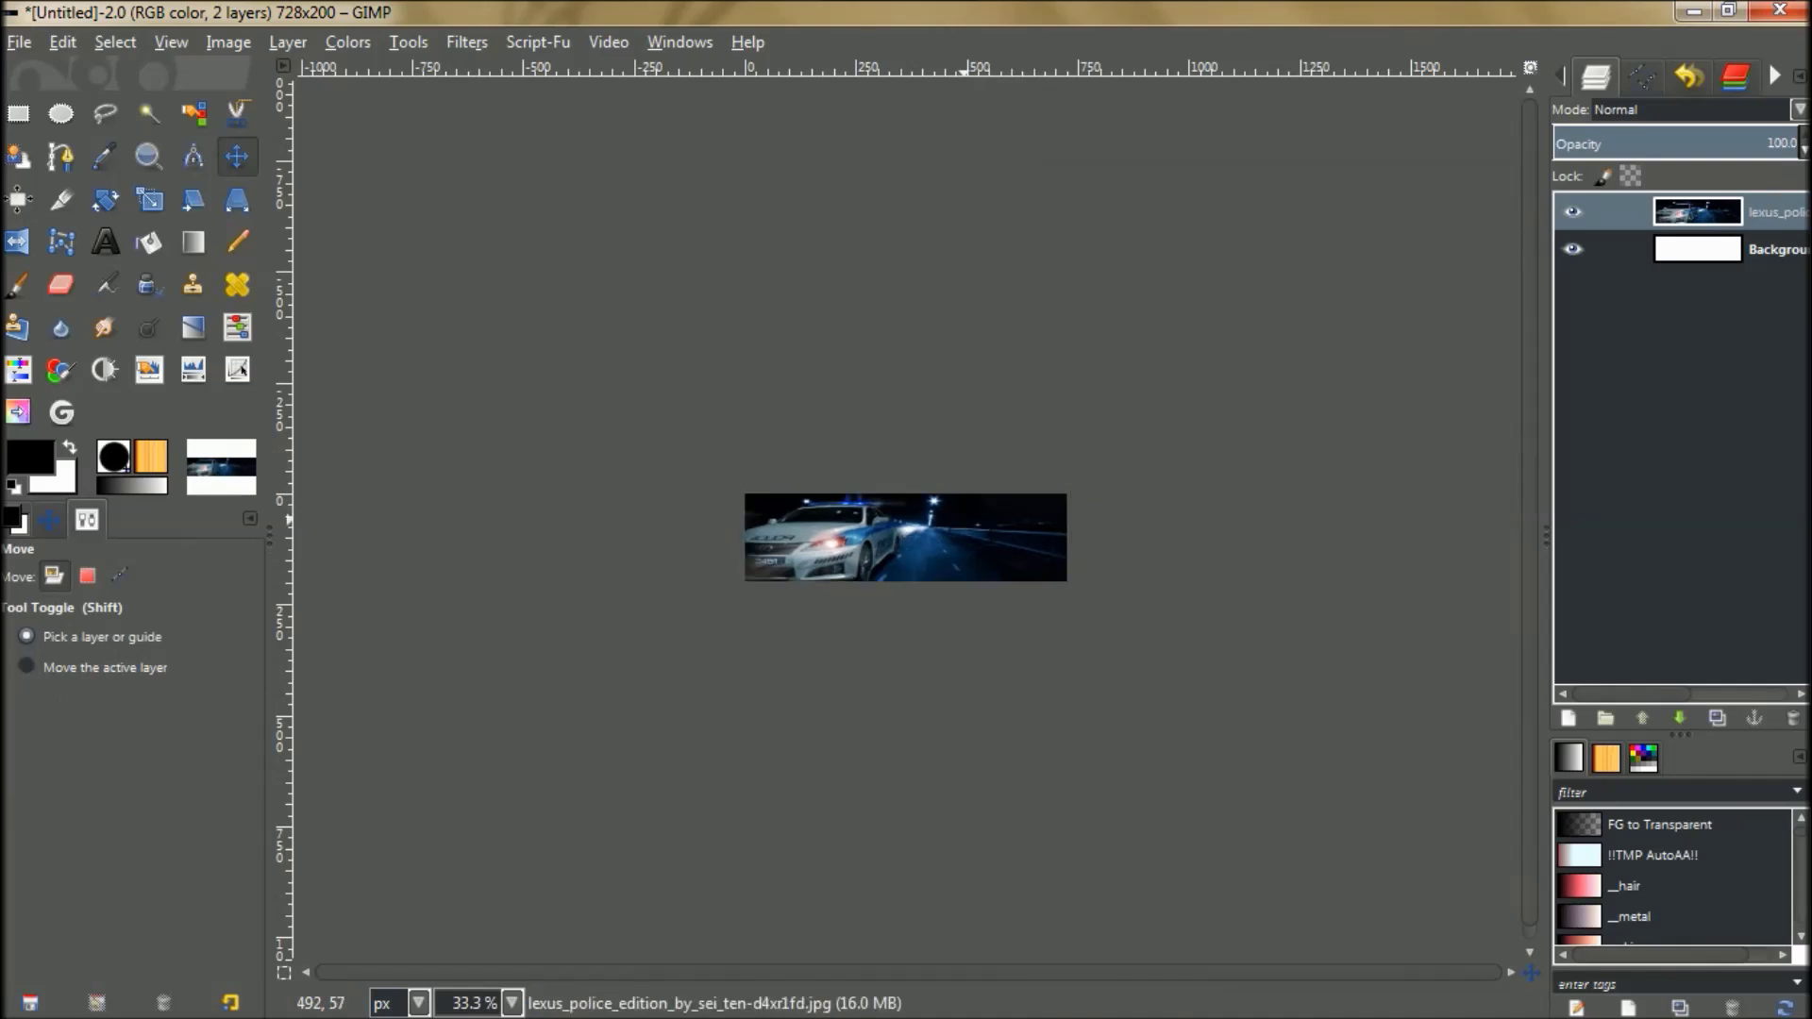
key("shift")
key("plus")
key("plus")
key("plus")
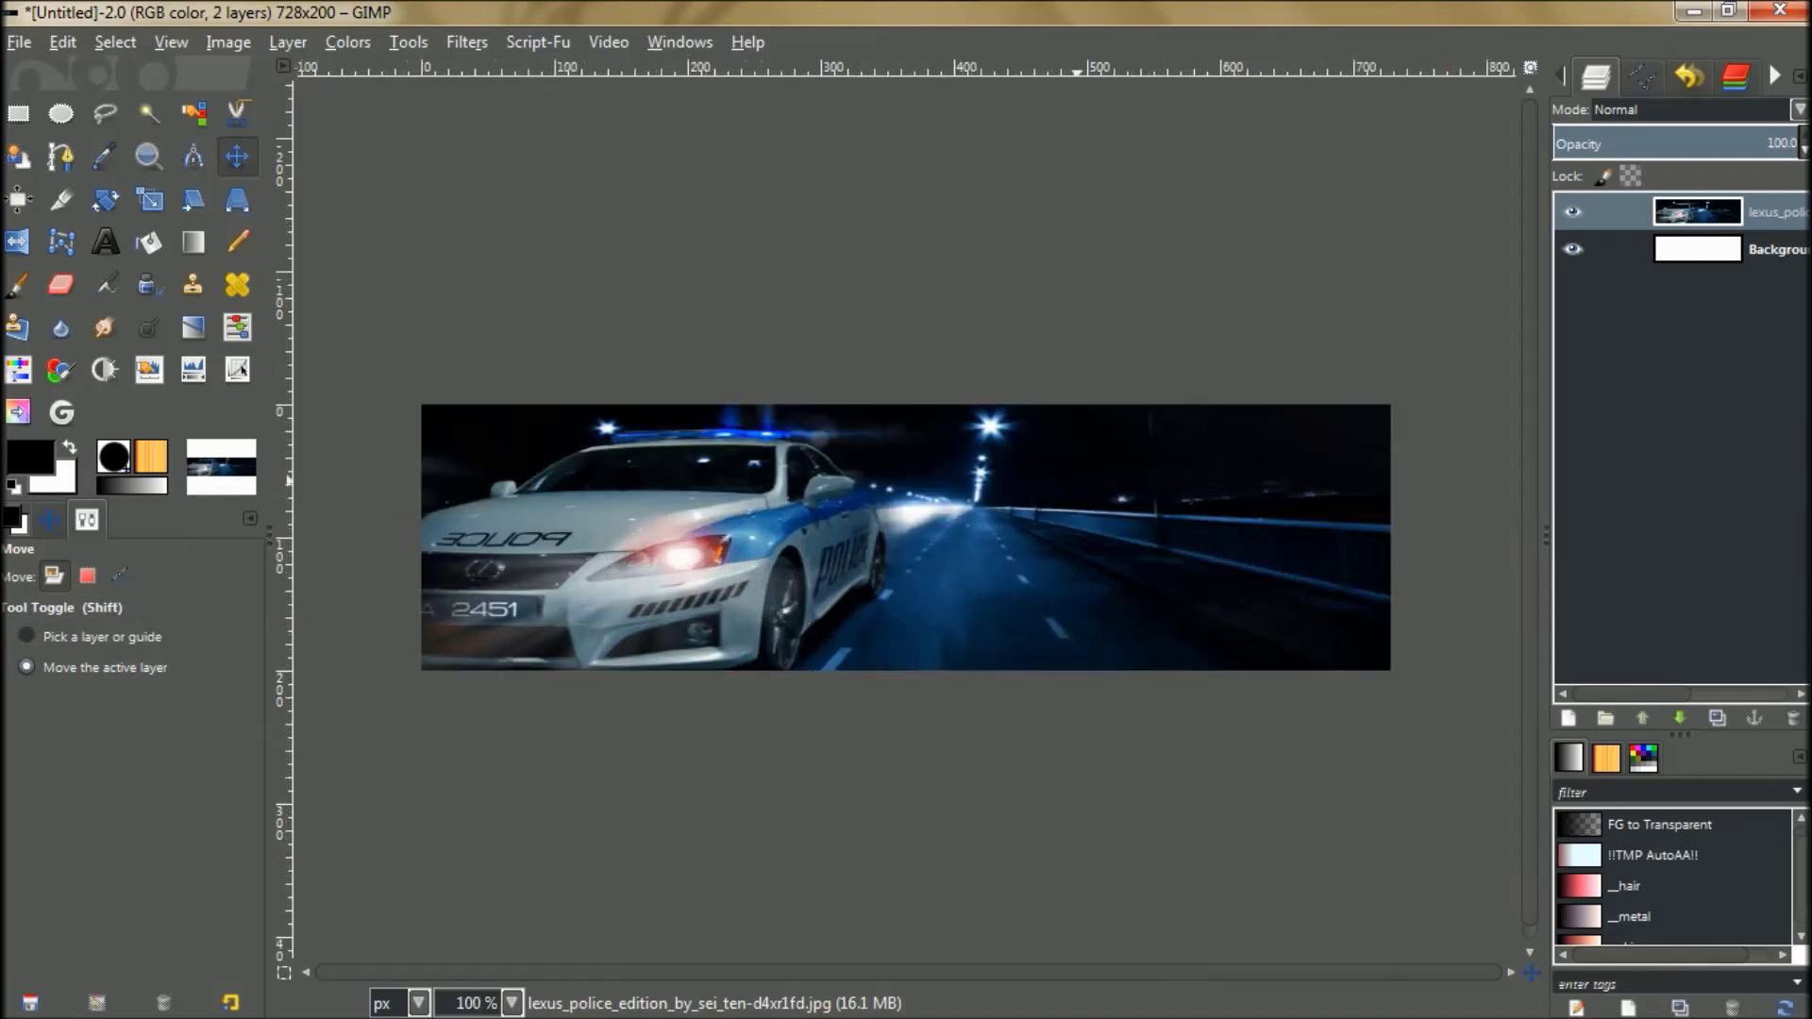
Nudge the police car layer about 9 px to the right and 3 px up, keeping the banner canvas covered.
key("plus")
key("minus")
left_click_drag(906, 532, 919, 529)
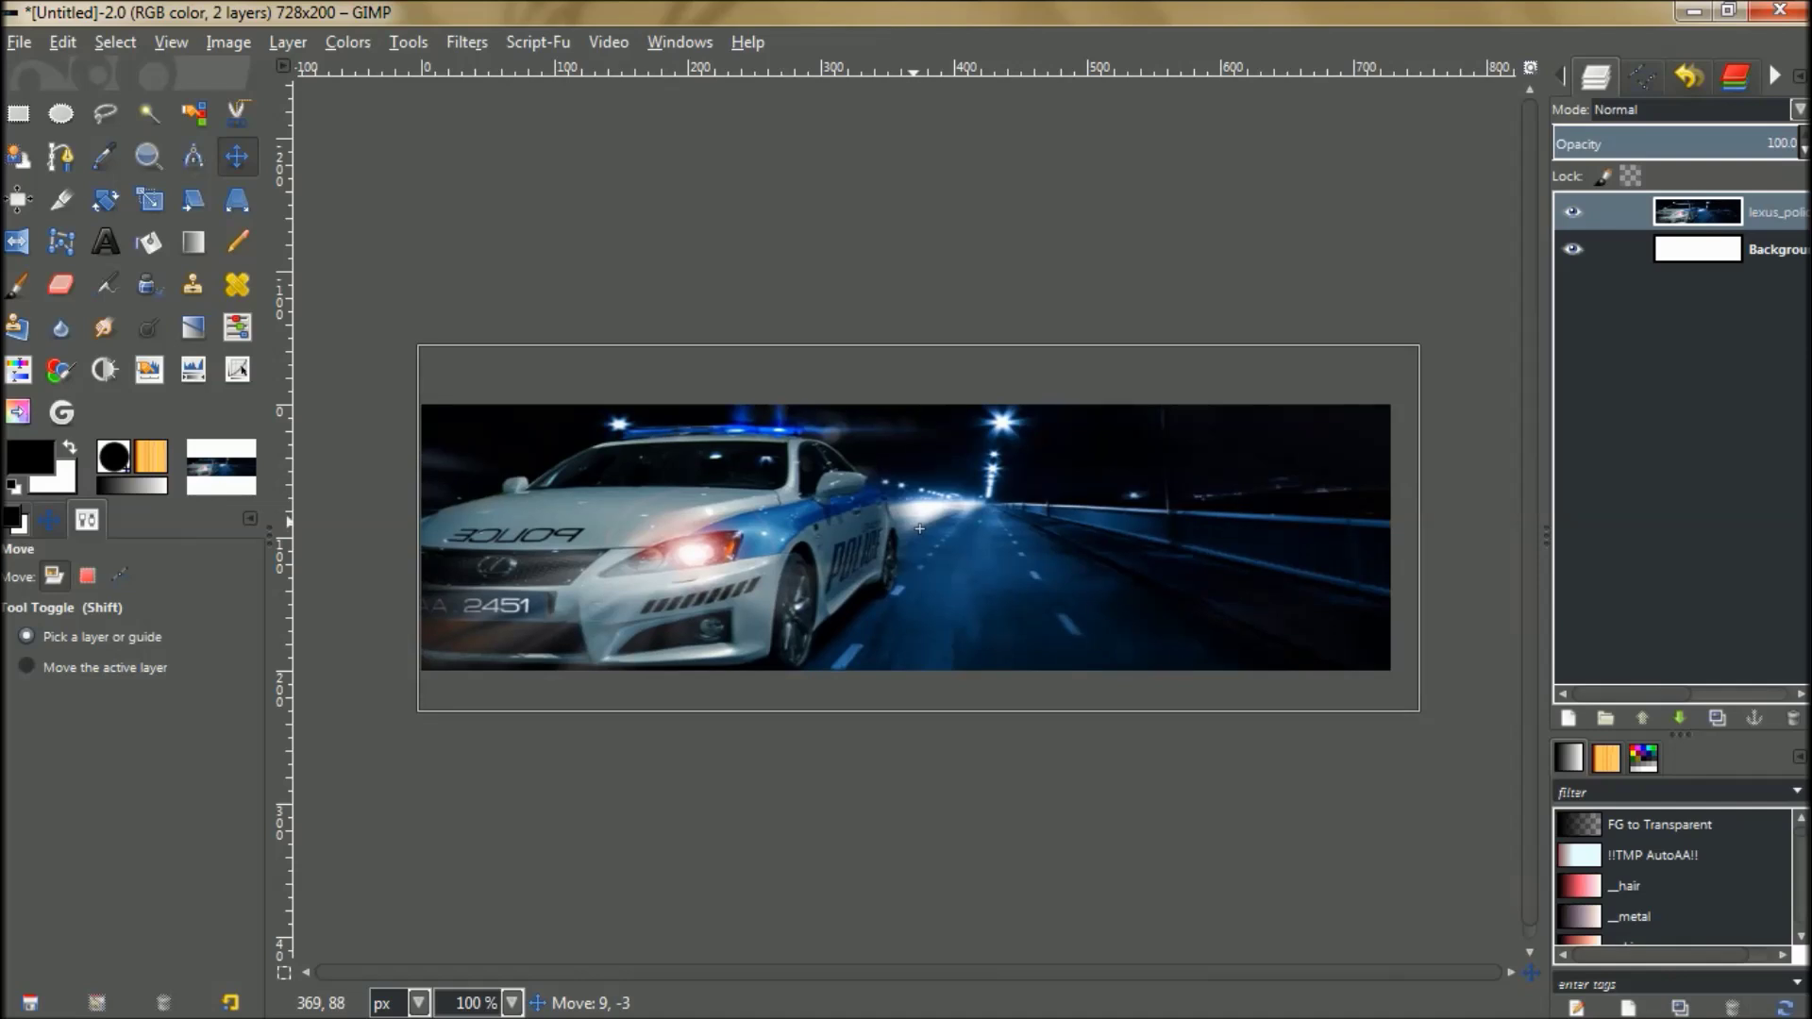
left_click_drag(919, 528, 919, 528)
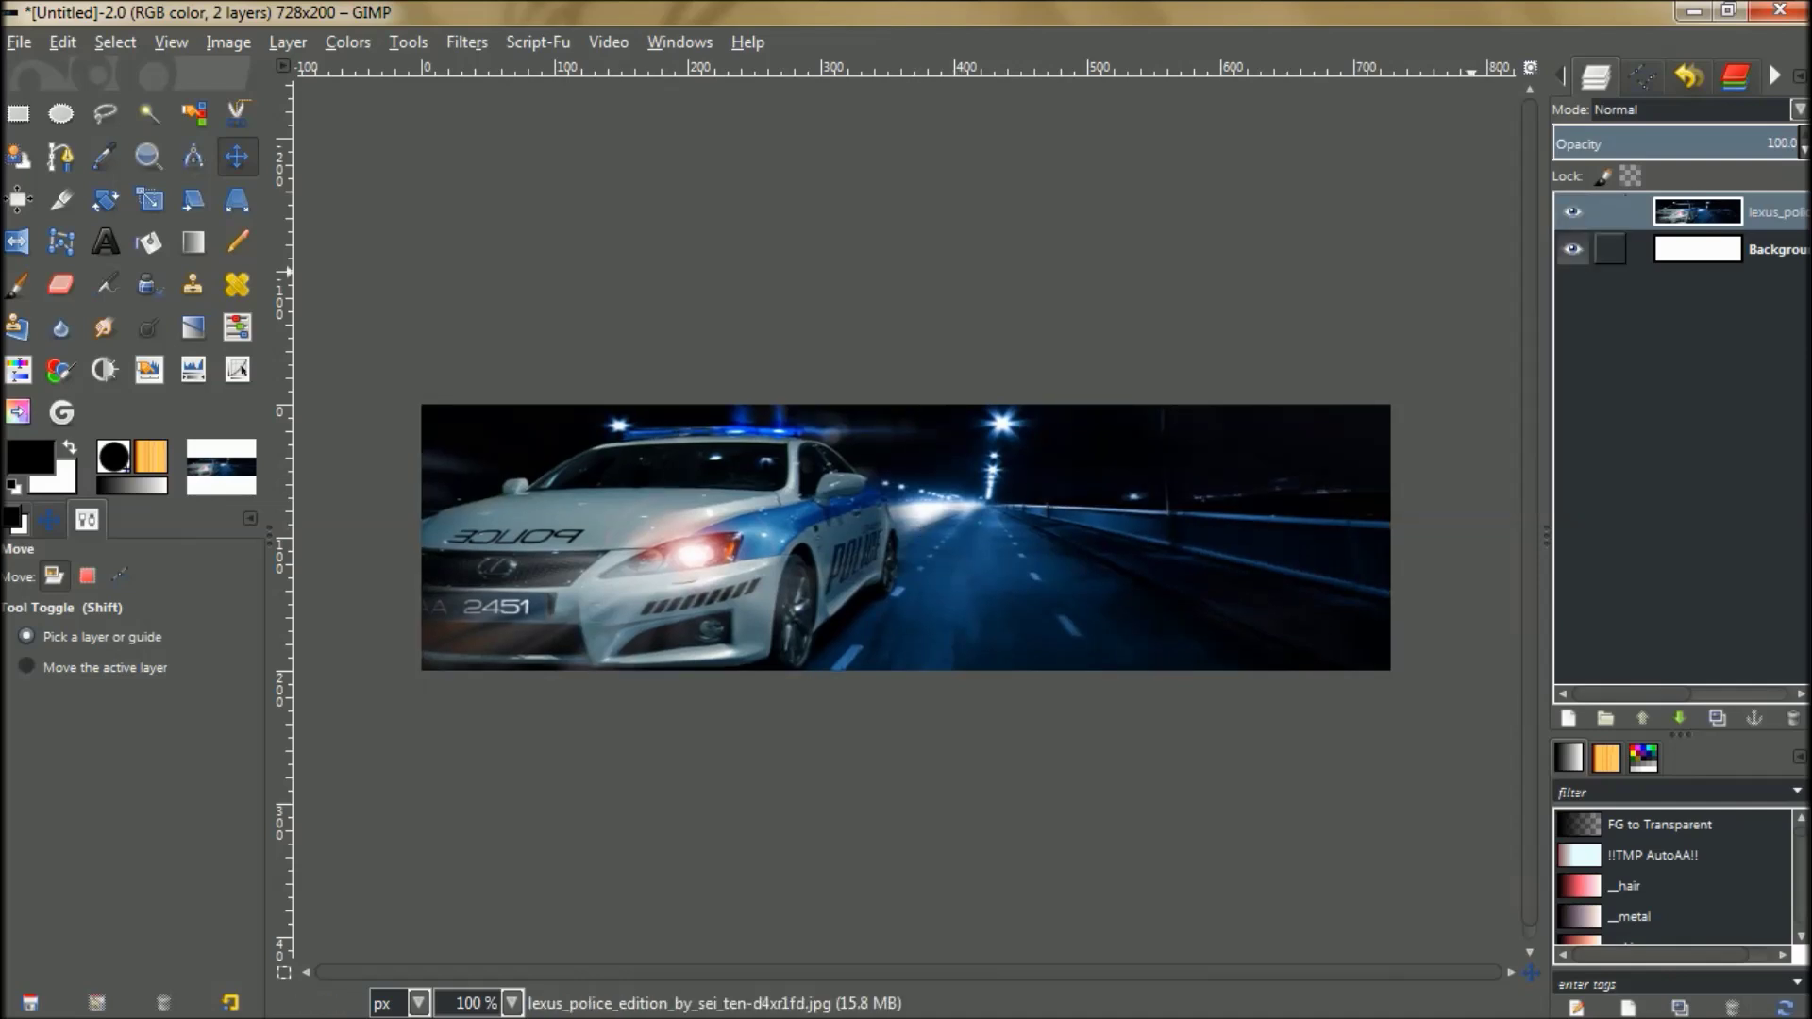
Delete the white Background layer beneath the police car layer.
left_click(1623, 249)
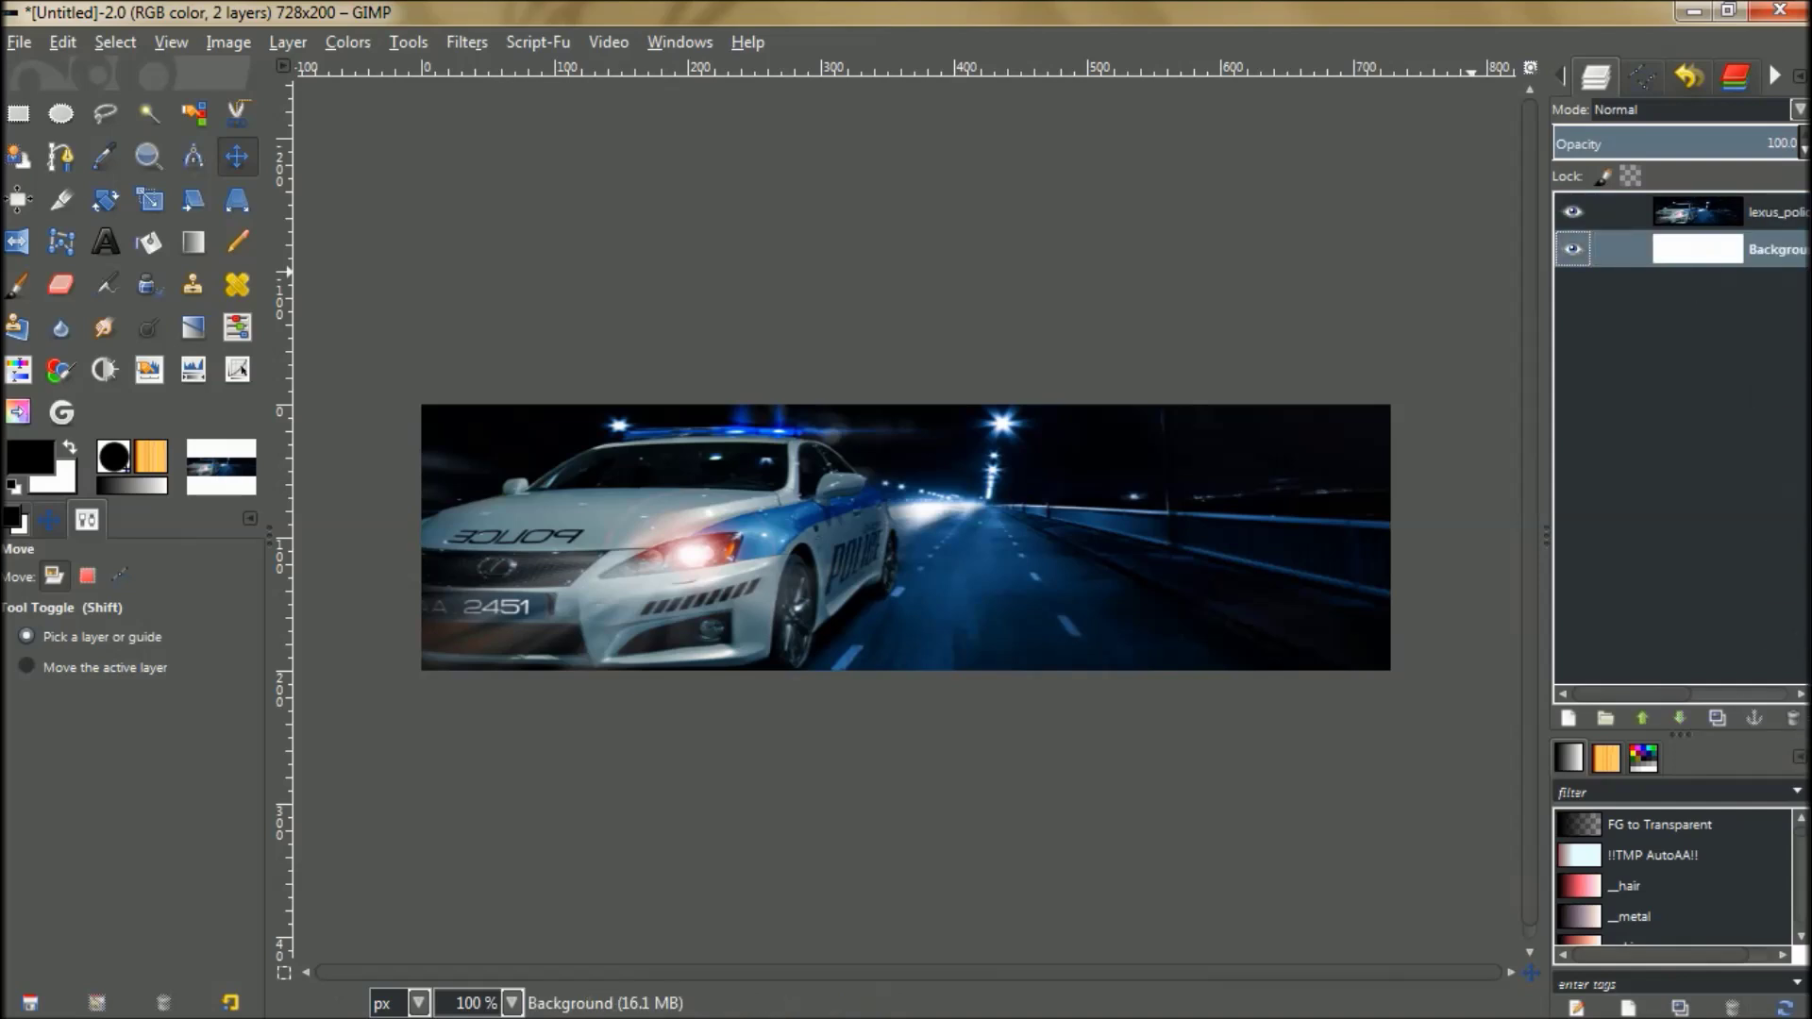
left_click(1792, 718)
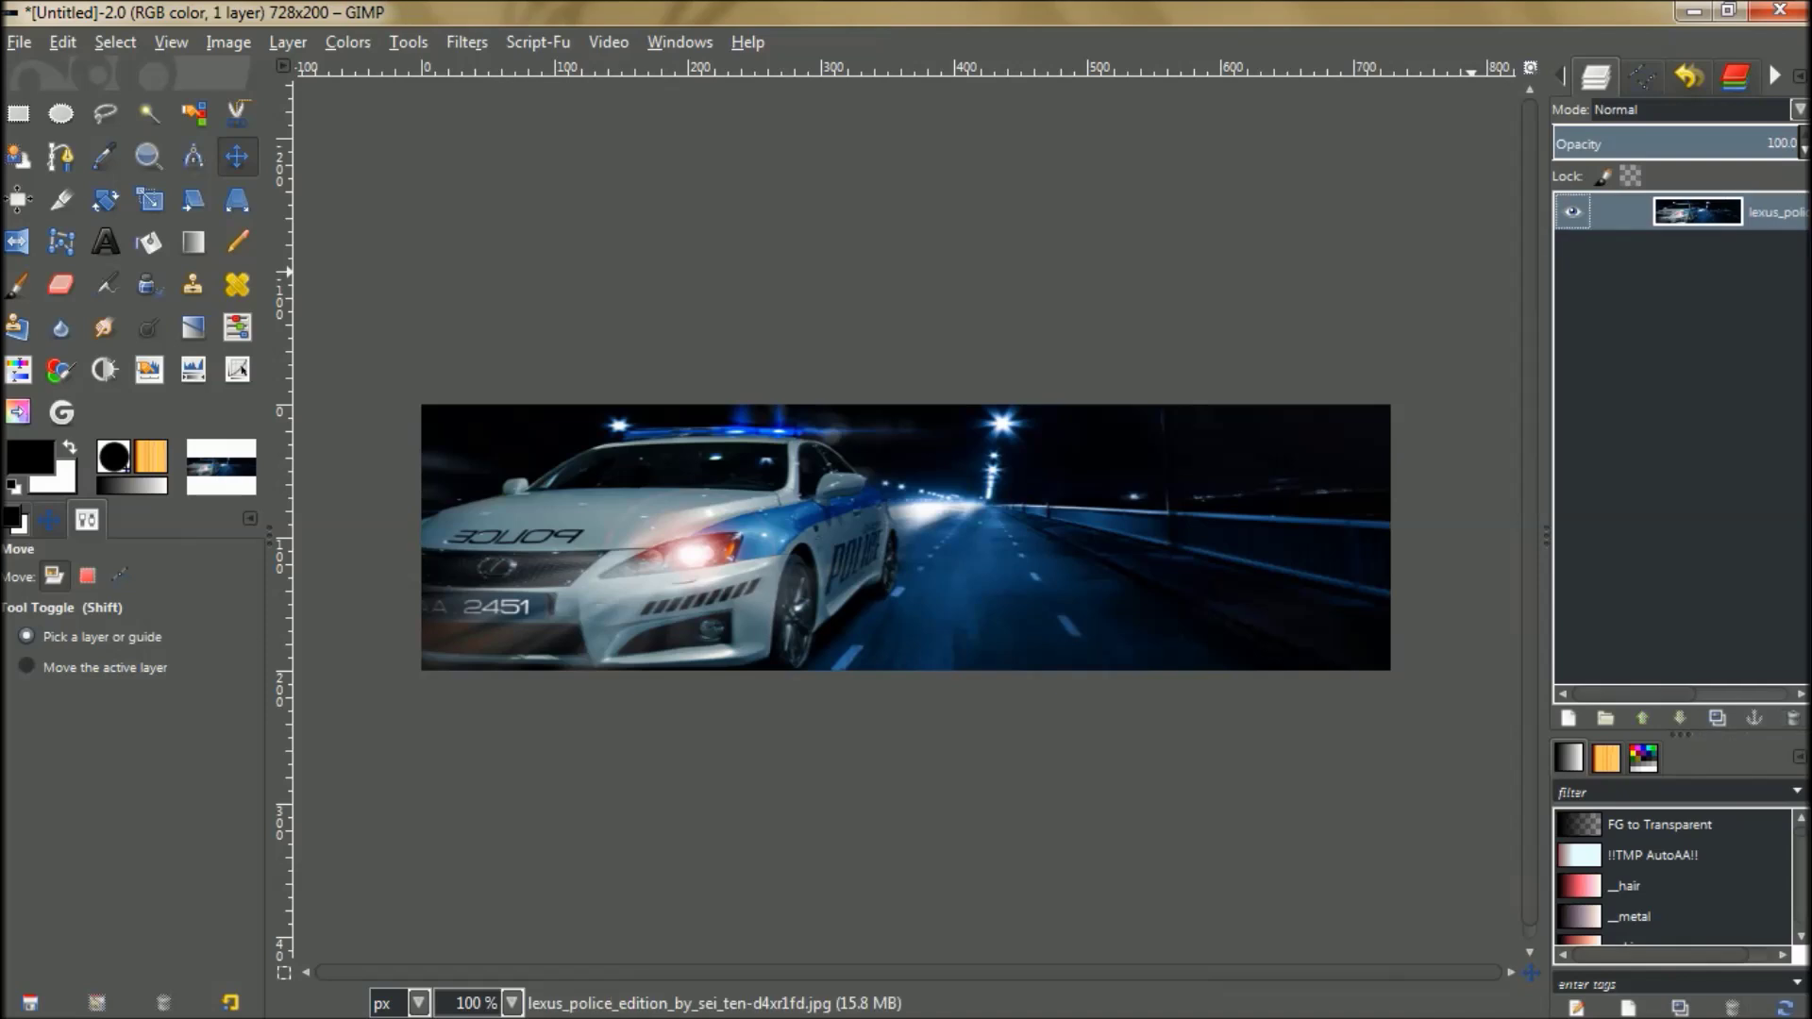
Add a new transparent layer above the police car layer and bucket-fill it with black.
left_click(1568, 718)
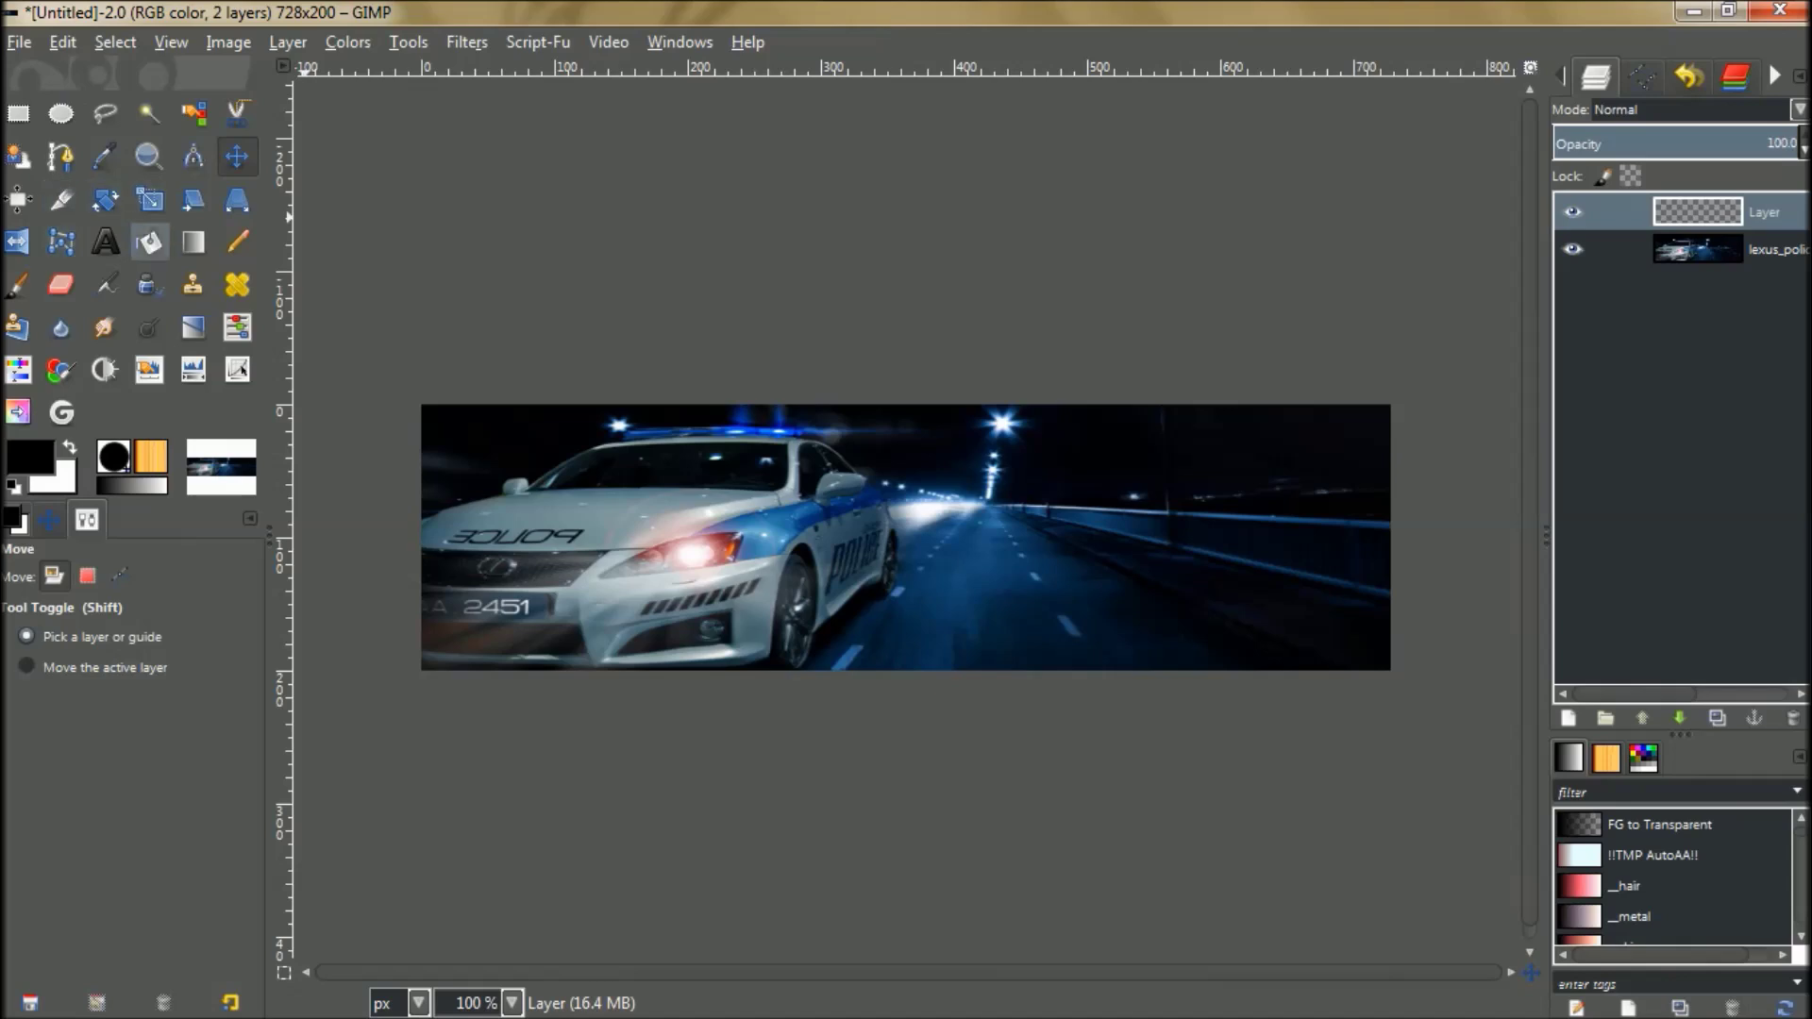
left_click(148, 241)
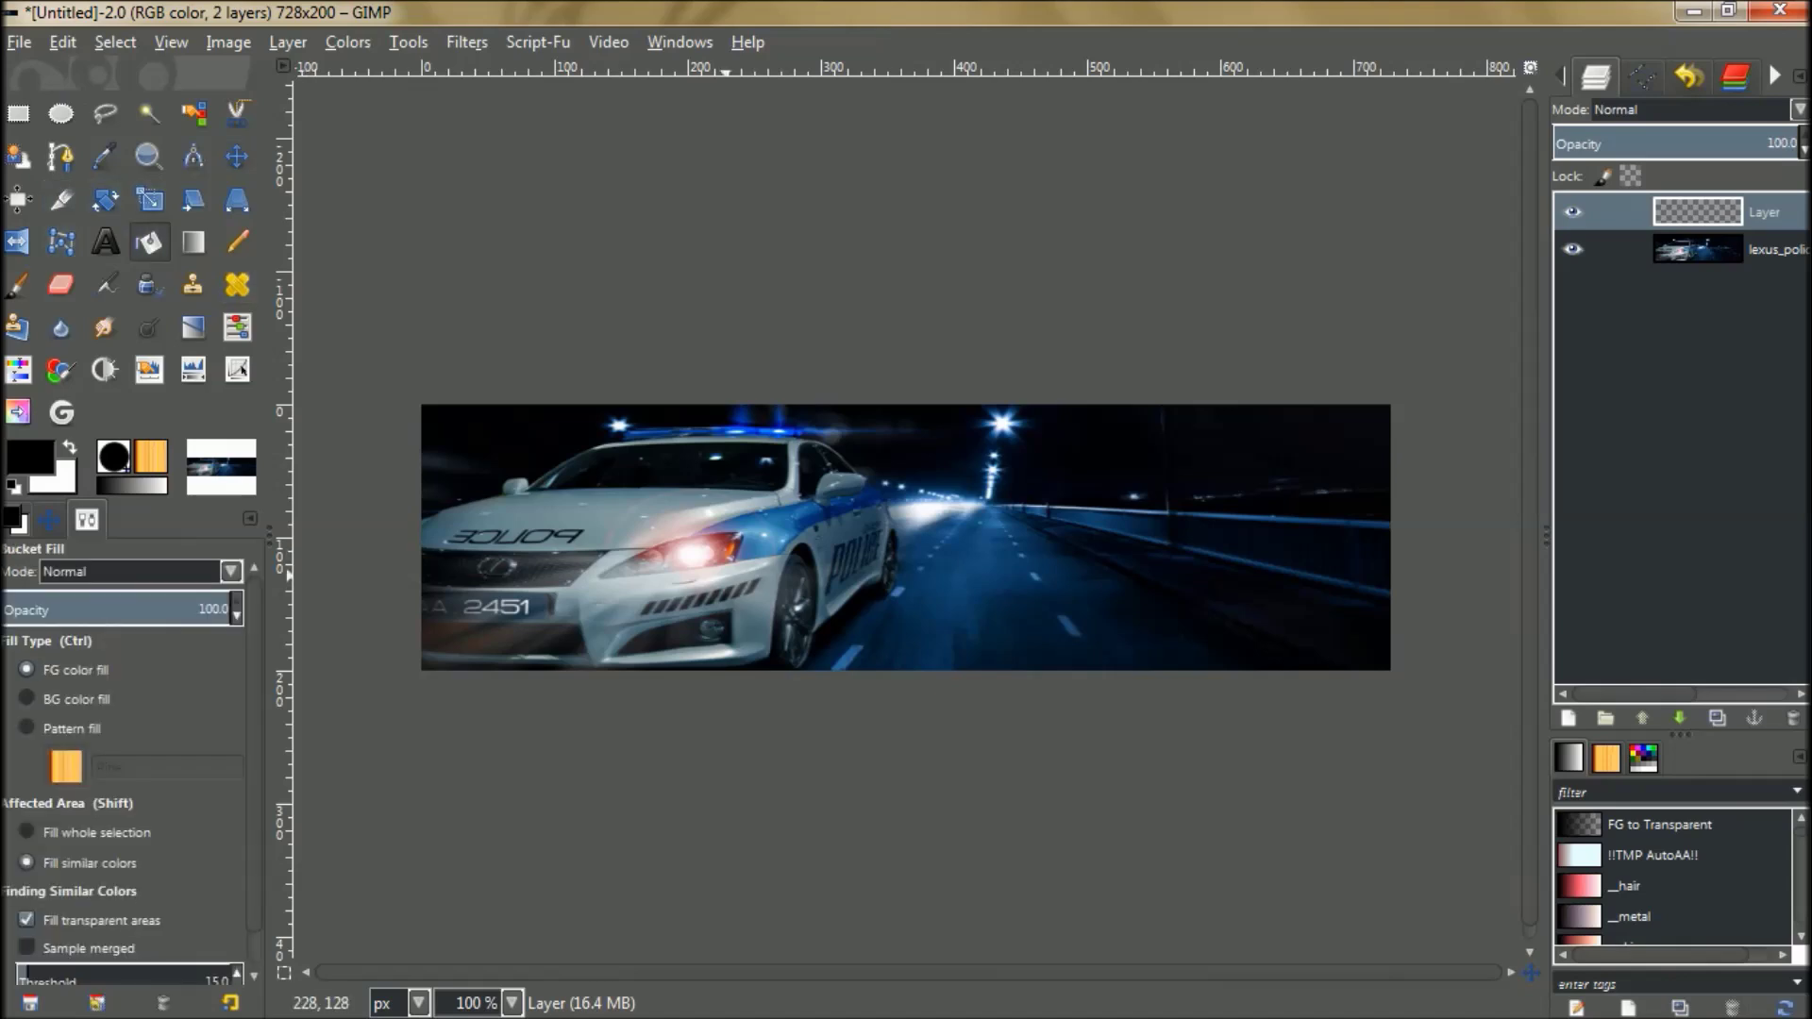
left_click(725, 575)
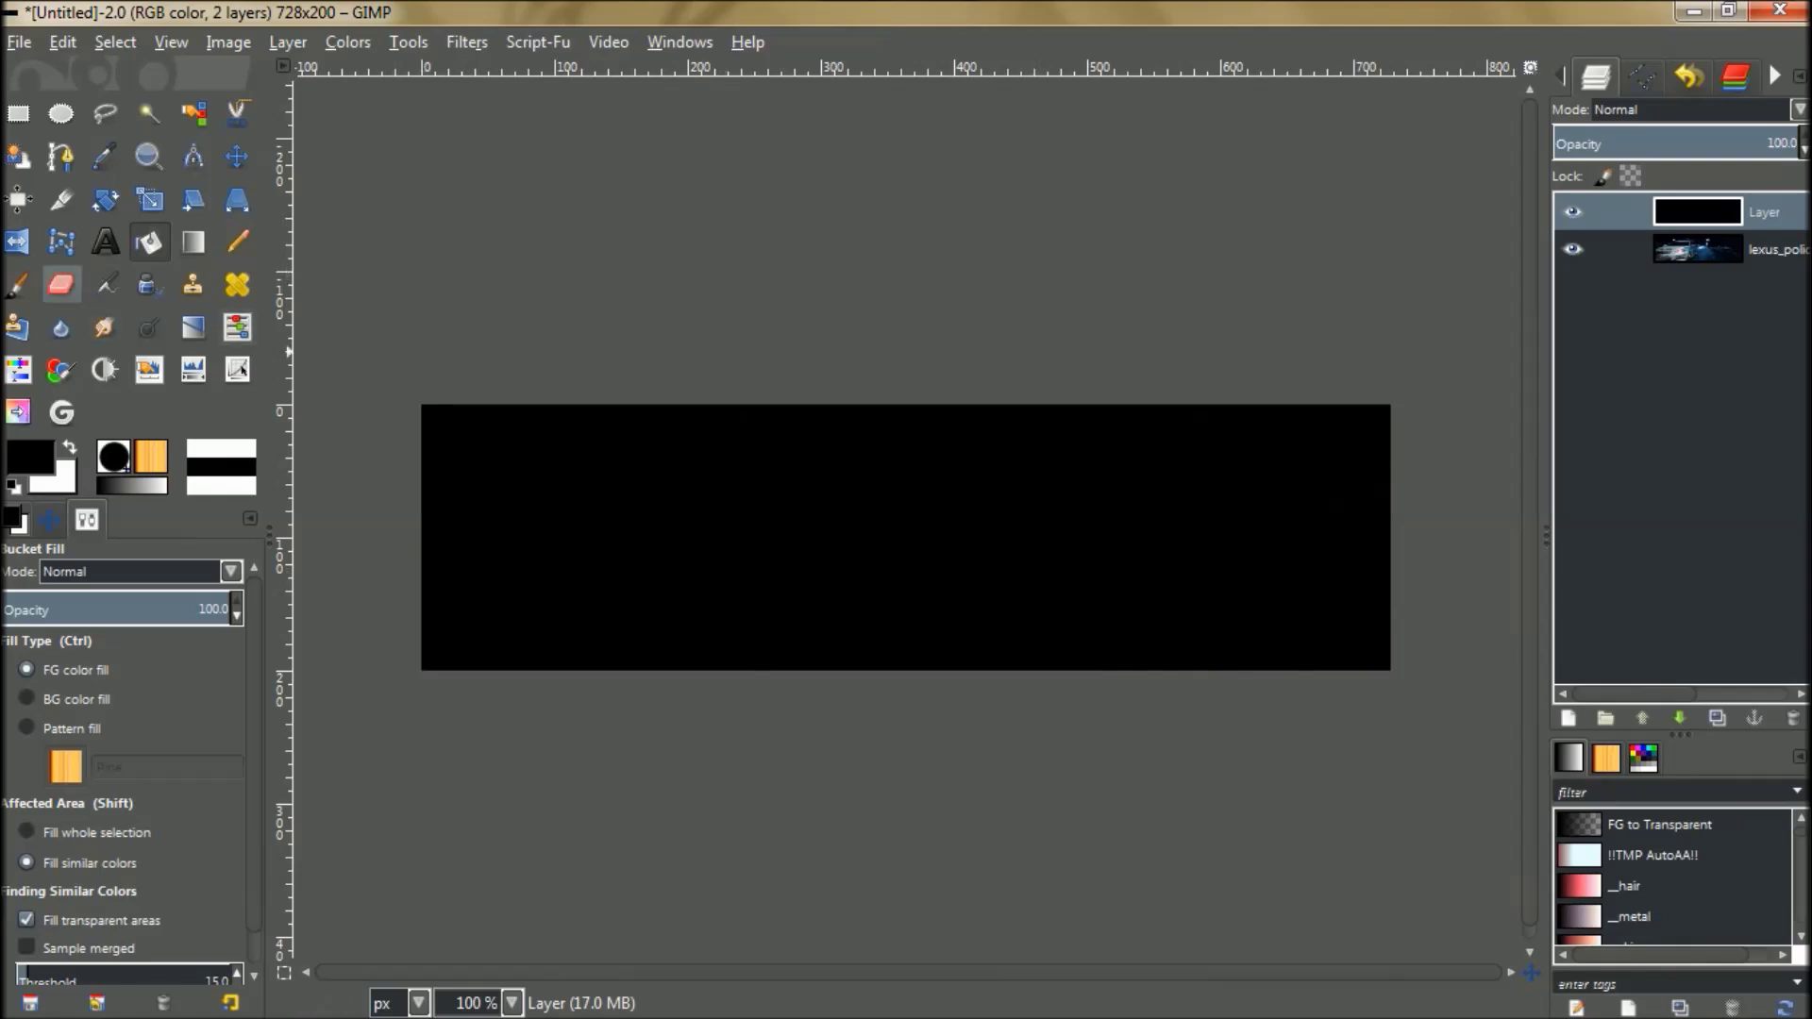
Choose the Eraser and give it the Round middle soft 010 brush.
left_click(62, 285)
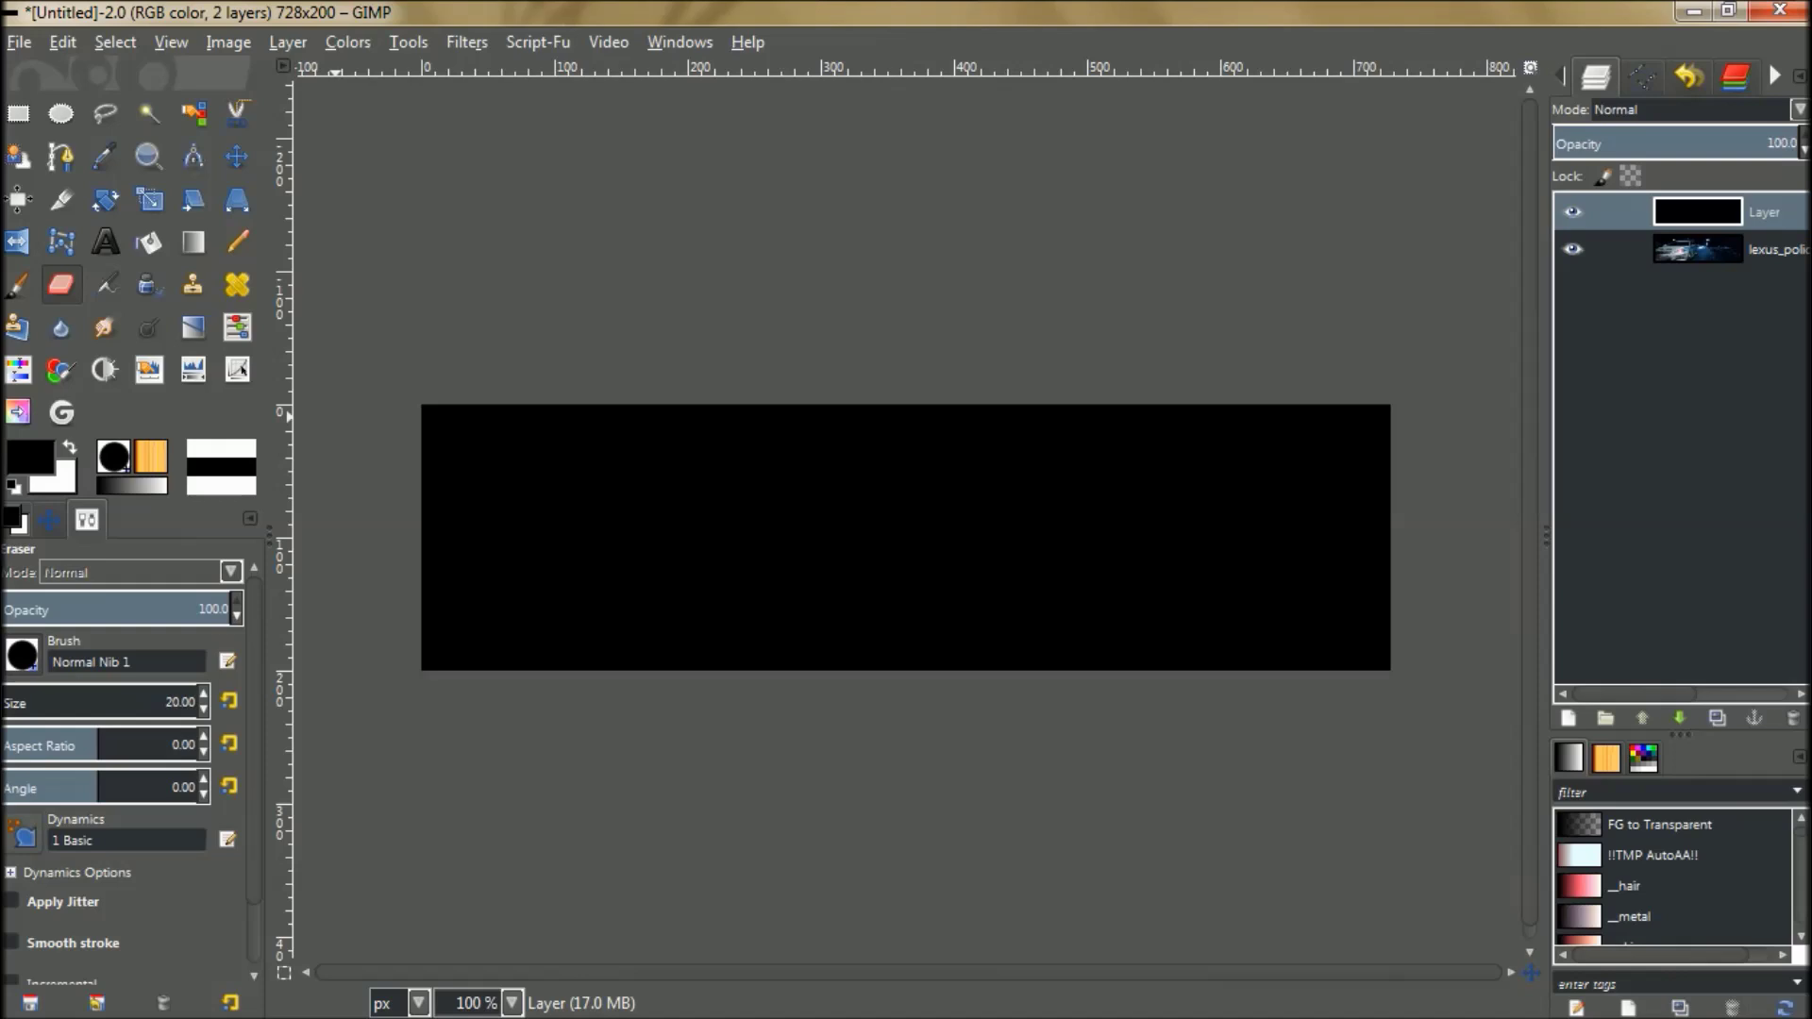
left_click(22, 655)
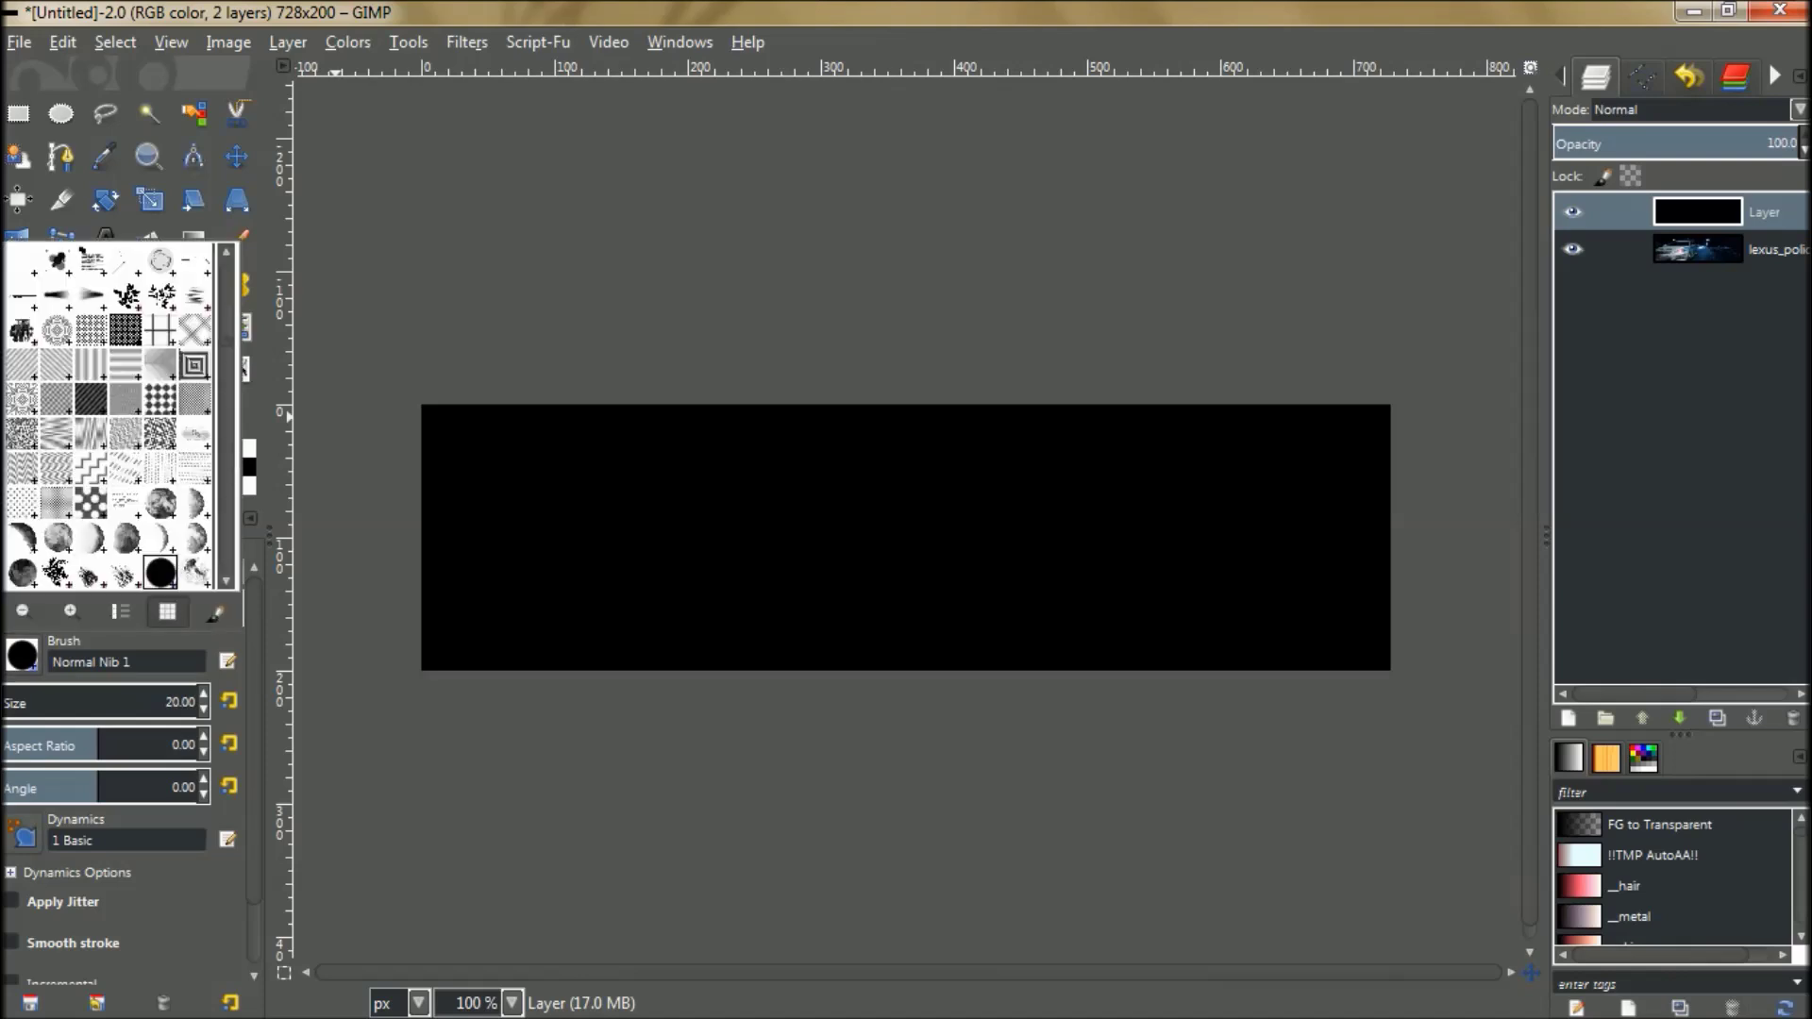
scroll(109, 416, "down", 10)
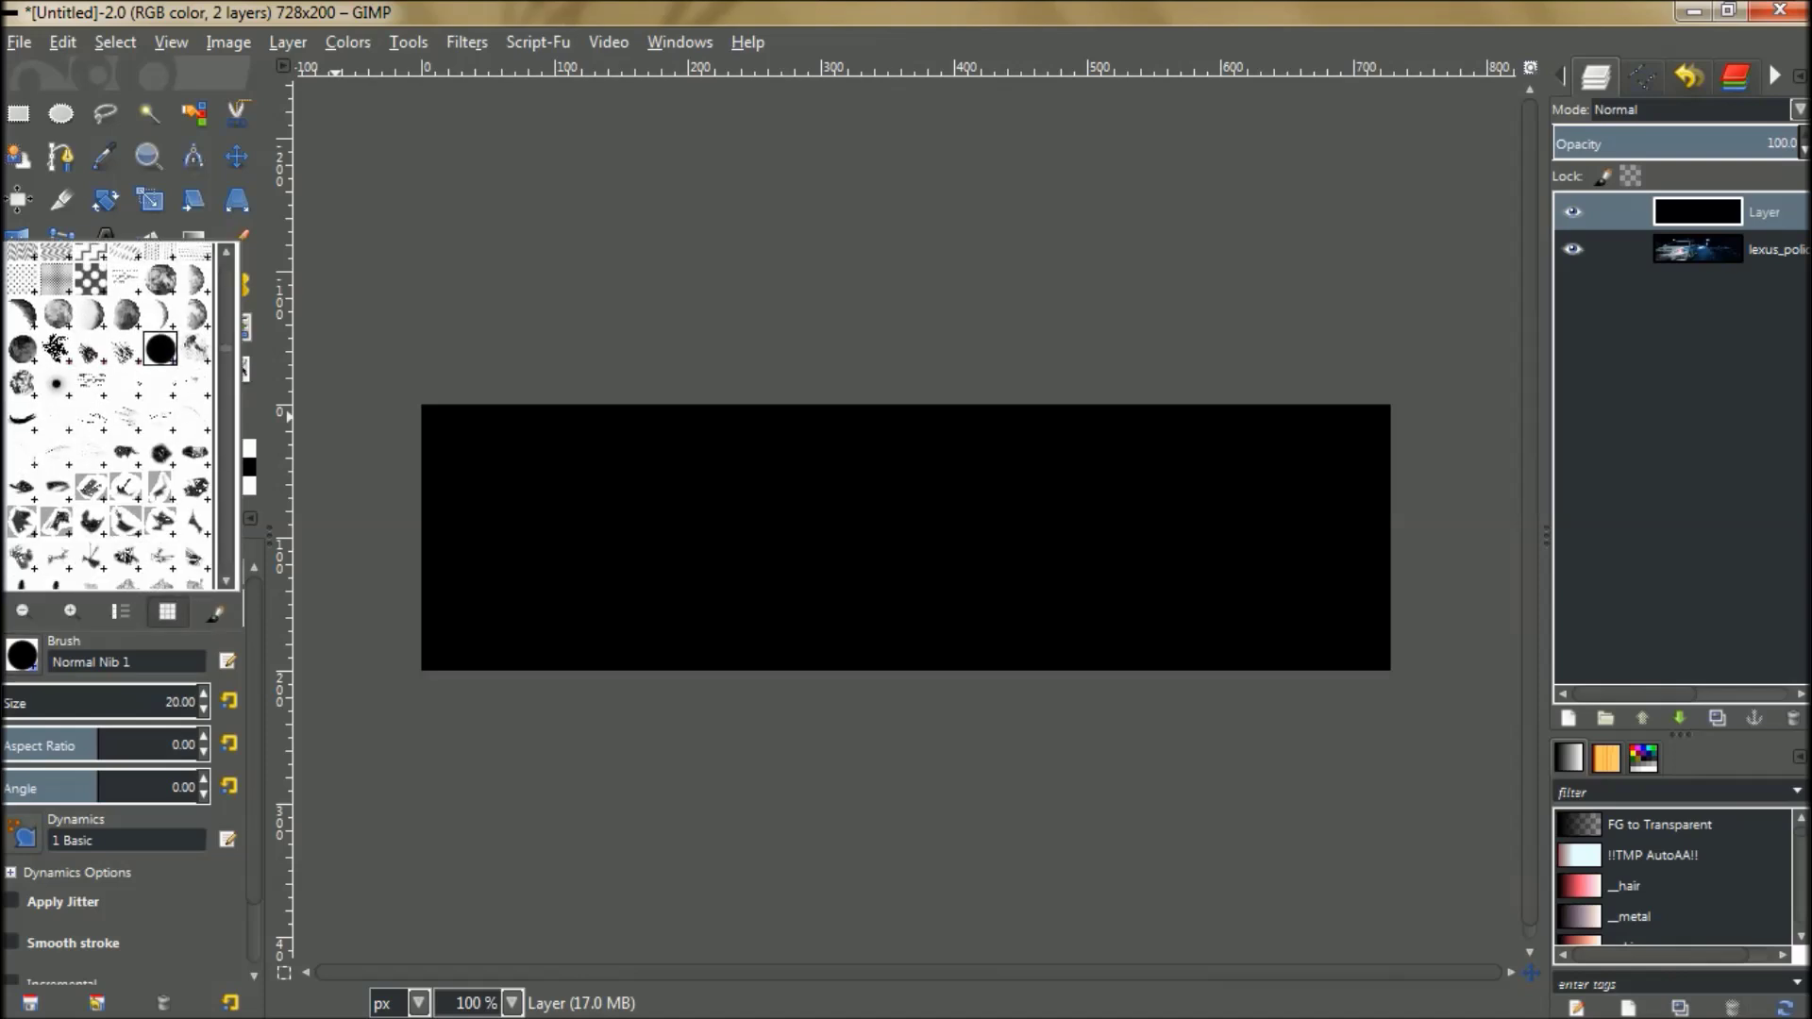
scroll(108, 416, "down", 3)
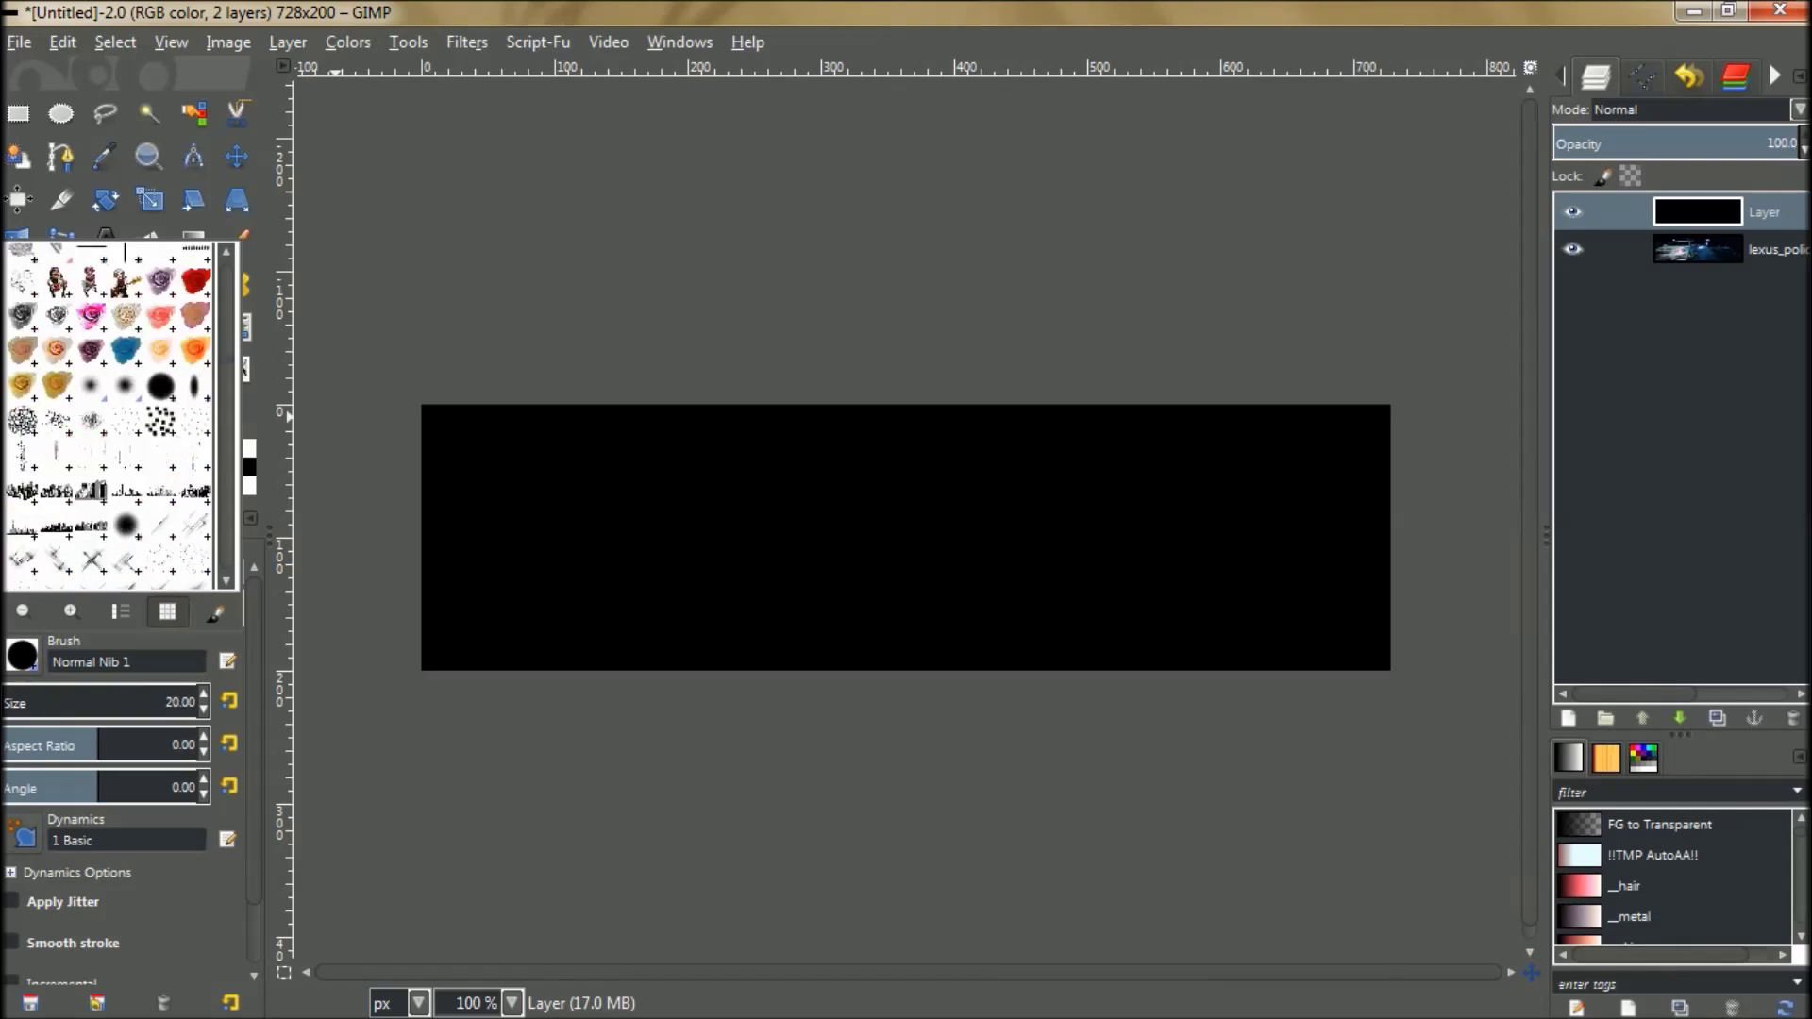
double_click(125, 525)
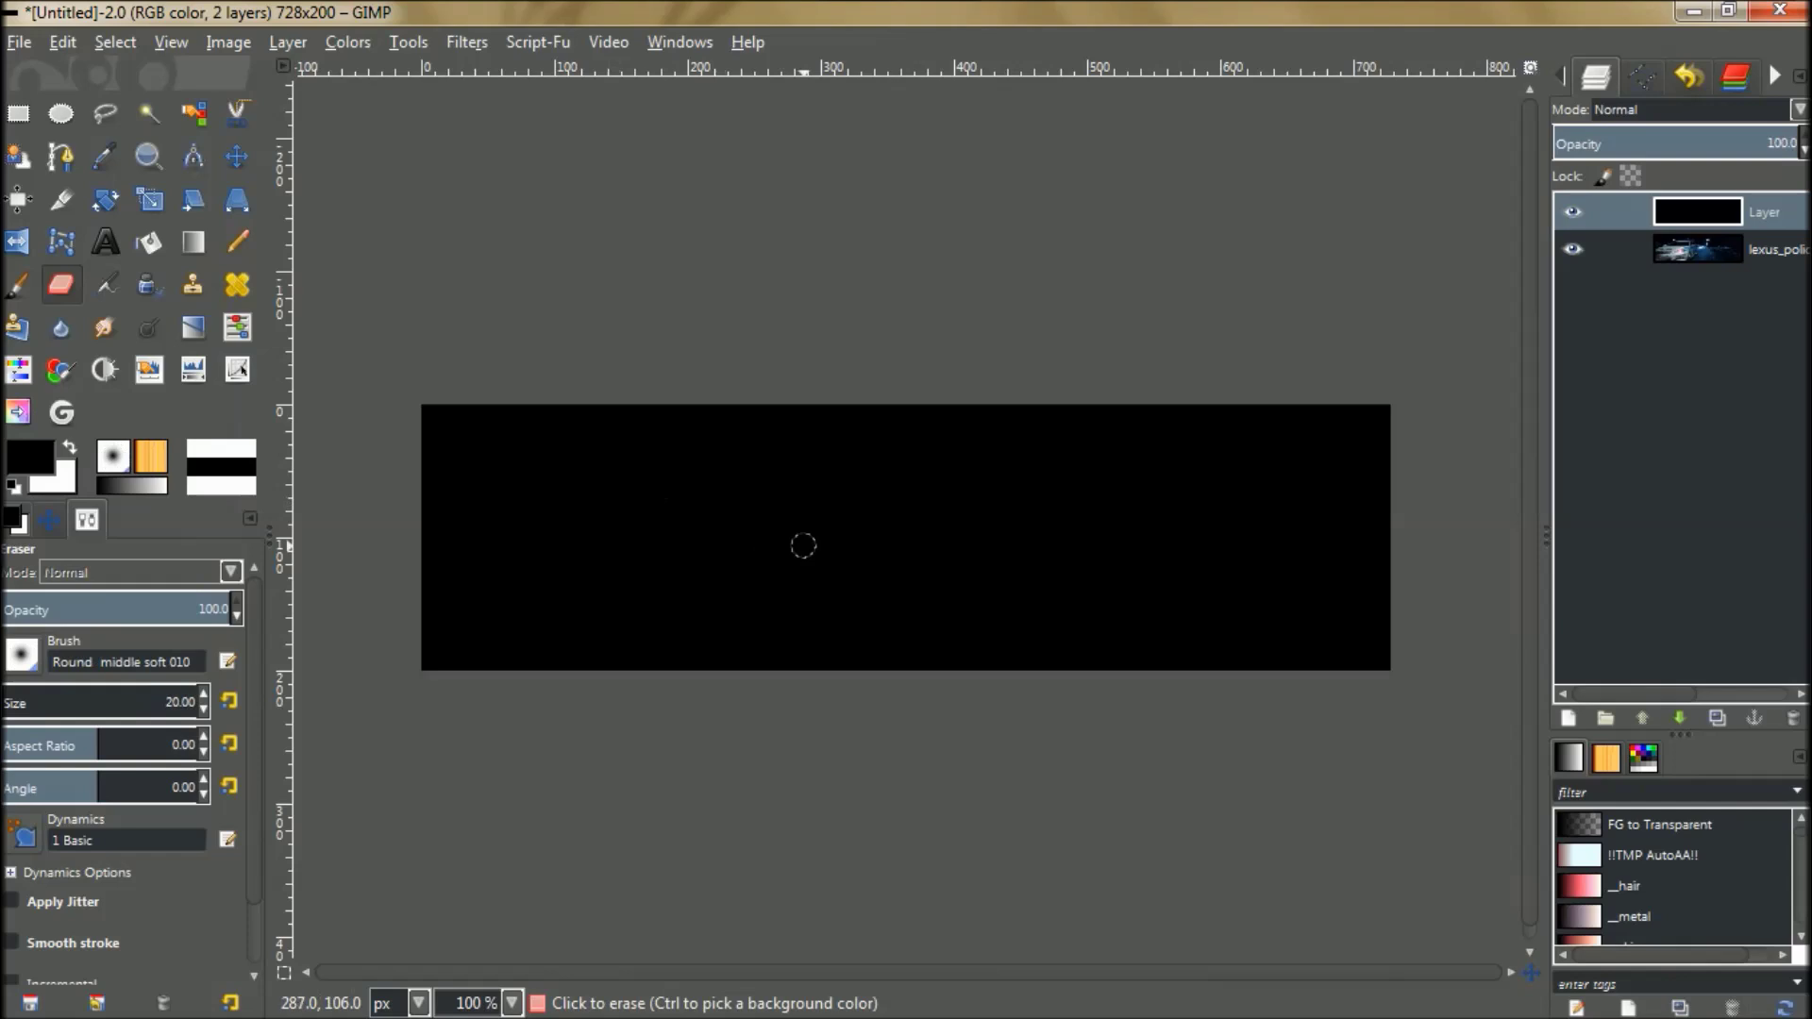
Enlarge the soft eraser brush to a size of 334 so it spans more than the banner's full height.
key("bracketright")
key("bracketright")
key("bracketright")
key("bracketright")
key("bracketright")
key("bracketright")
key("bracketright")
key("bracketright")
key("bracketright")
key("bracketright")
key("bracketright")
key("bracketright")
key("bracketright")
key("bracketright")
key("bracketright")
key("bracketright")
key("bracketright")
key("bracketright")
key("bracketright")
key("bracketright")
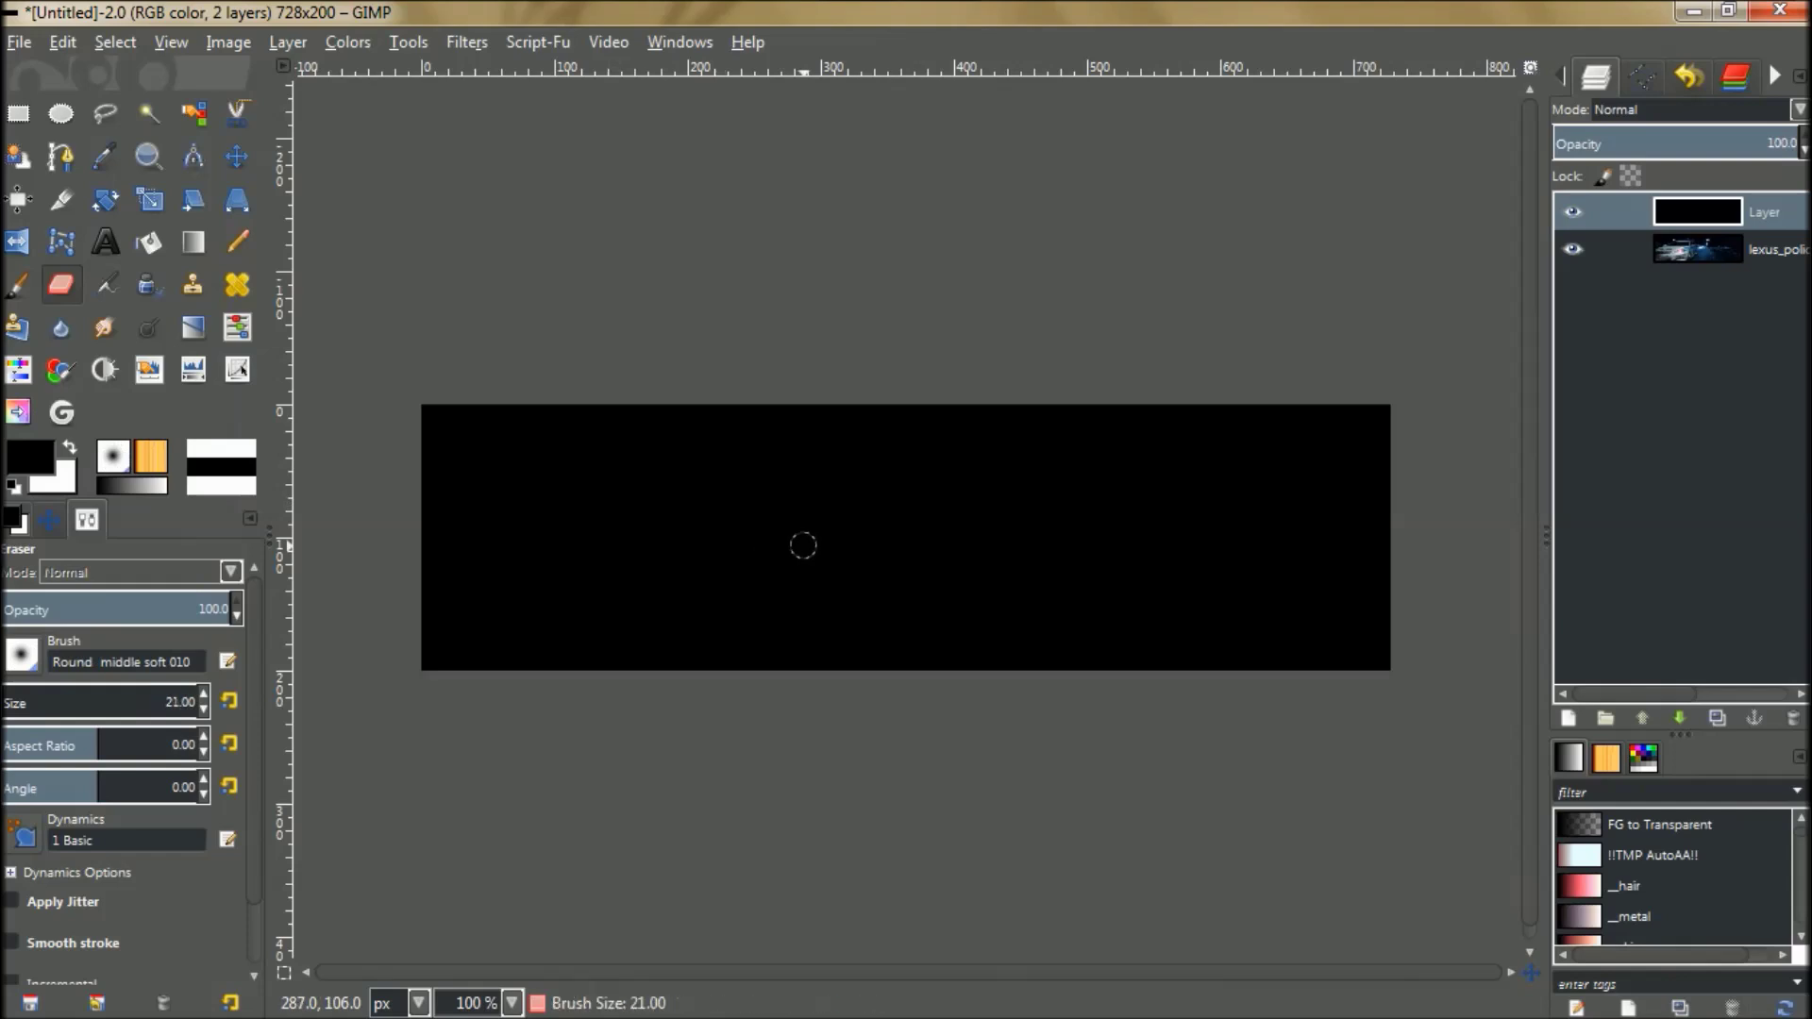
key("bracketright")
key("bracketright")
key("bracketright")
key("bracketright")
key("bracketright")
key("bracketright")
key("bracketright")
key("bracketright")
key("bracketright")
key("bracketright")
key("bracketright")
key("bracketright")
key("bracketright")
key("bracketright")
key("bracketright")
key("bracketright")
key("bracketright")
key("bracketright")
key("bracketright")
key("bracketright")
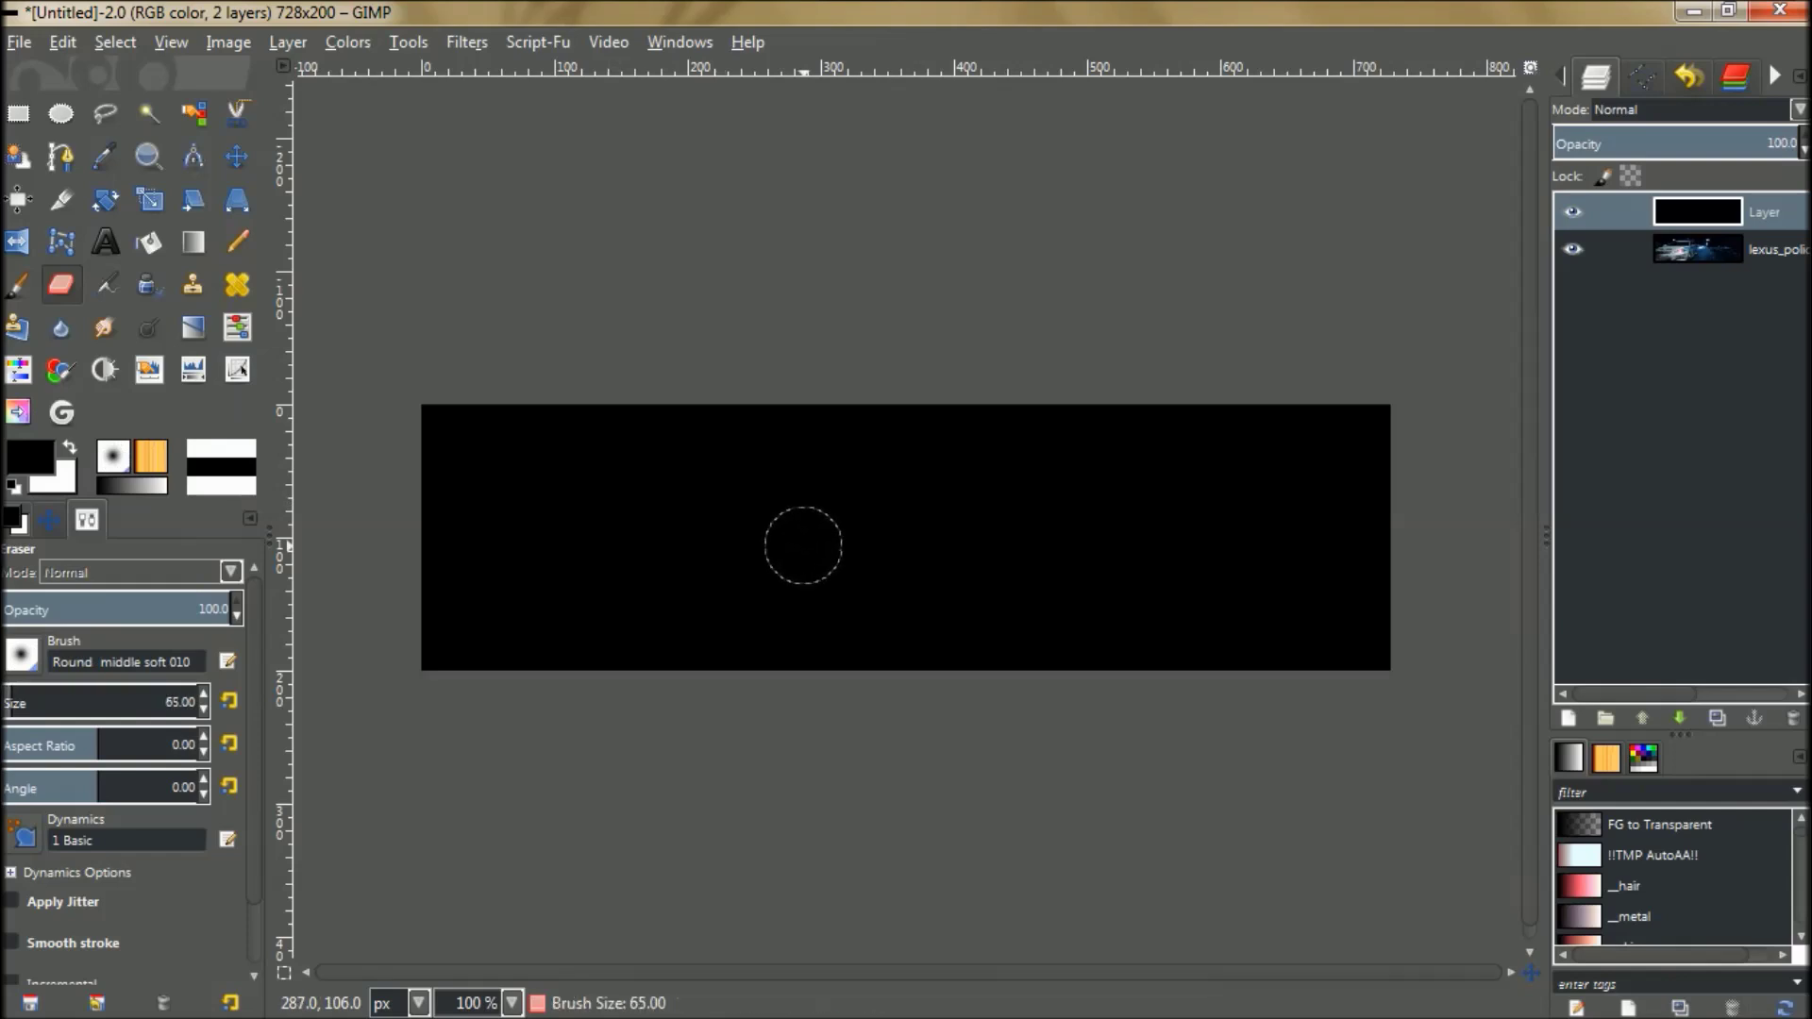
key("bracketright")
key("bracketright")
key("bracketright")
key("bracketright")
key("bracketright")
key("bracketright")
key("bracketright")
key("bracketright")
key("bracketright")
key("bracketright")
key("bracketright")
key("bracketright")
key("bracketright")
key("bracketright")
key("bracketright")
key("bracketright")
key("bracketright")
key("bracketright")
key("bracketright")
key("bracketright")
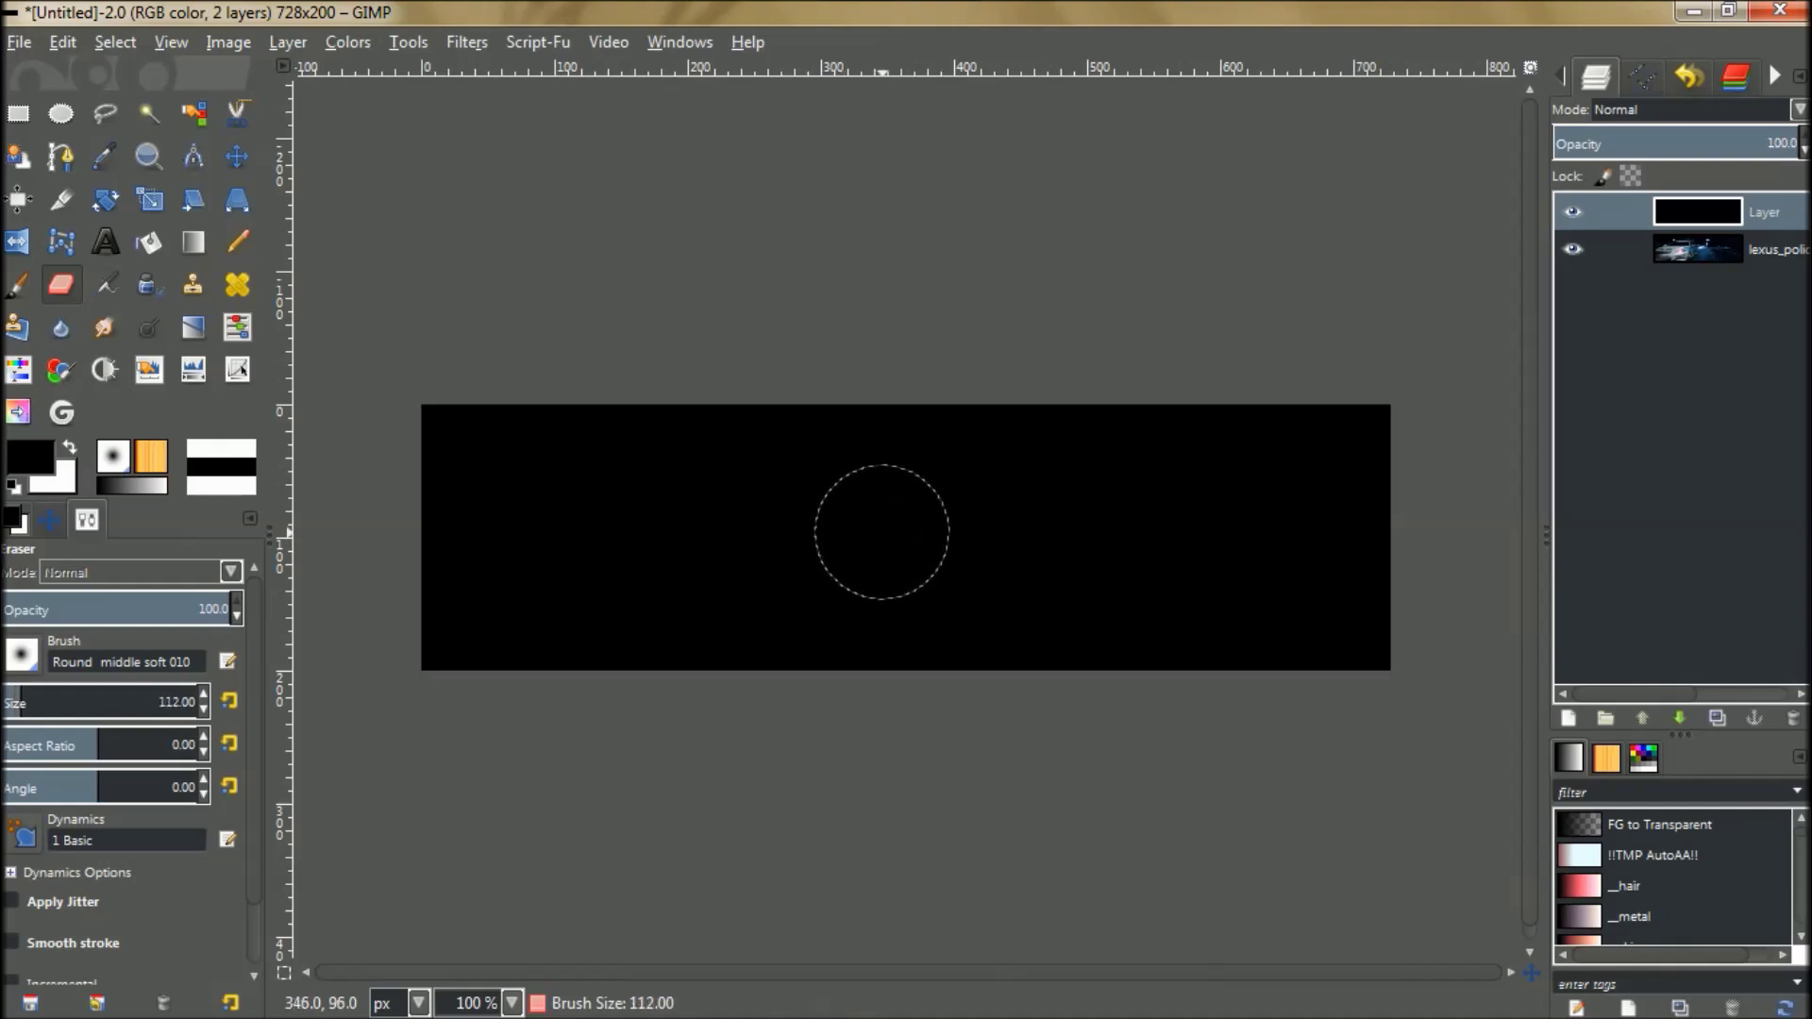
key("bracketright")
key("bracketright")
key("bracketright")
key("bracketright")
key("bracketright")
key("bracketright")
key("bracketright")
key("bracketright")
key("bracketright")
key("bracketright")
key("bracketright")
key("bracketright")
key("bracketright")
key("bracketright")
key("bracketright")
key("bracketright")
key("bracketright")
key("bracketright")
key("bracketright")
key("bracketright")
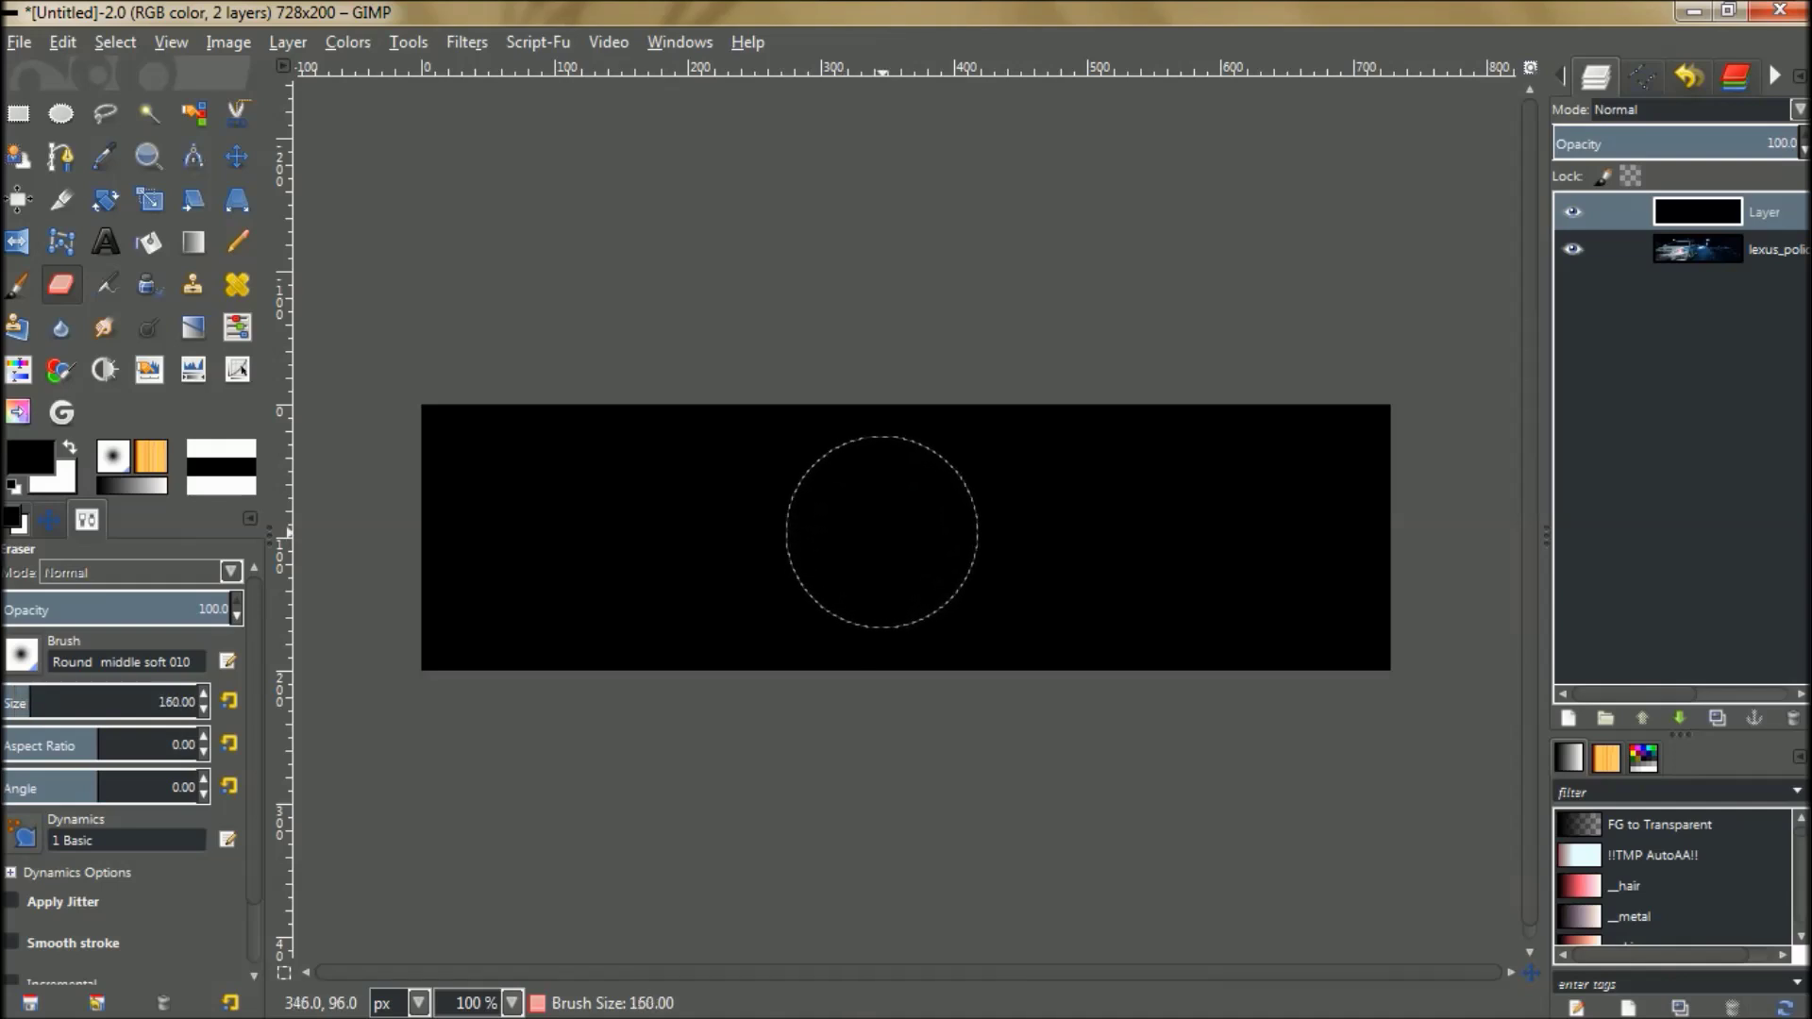
key("bracketright")
key("bracketright")
key("bracketright")
key("bracketright")
key("bracketright")
key("bracketright")
key("bracketright")
key("bracketright")
key("bracketright")
key("bracketright")
key("bracketright")
key("bracketright")
key("bracketright")
key("bracketright")
key("bracketright")
key("bracketright")
key("bracketright")
key("bracketright")
key("bracketright")
key("bracketright")
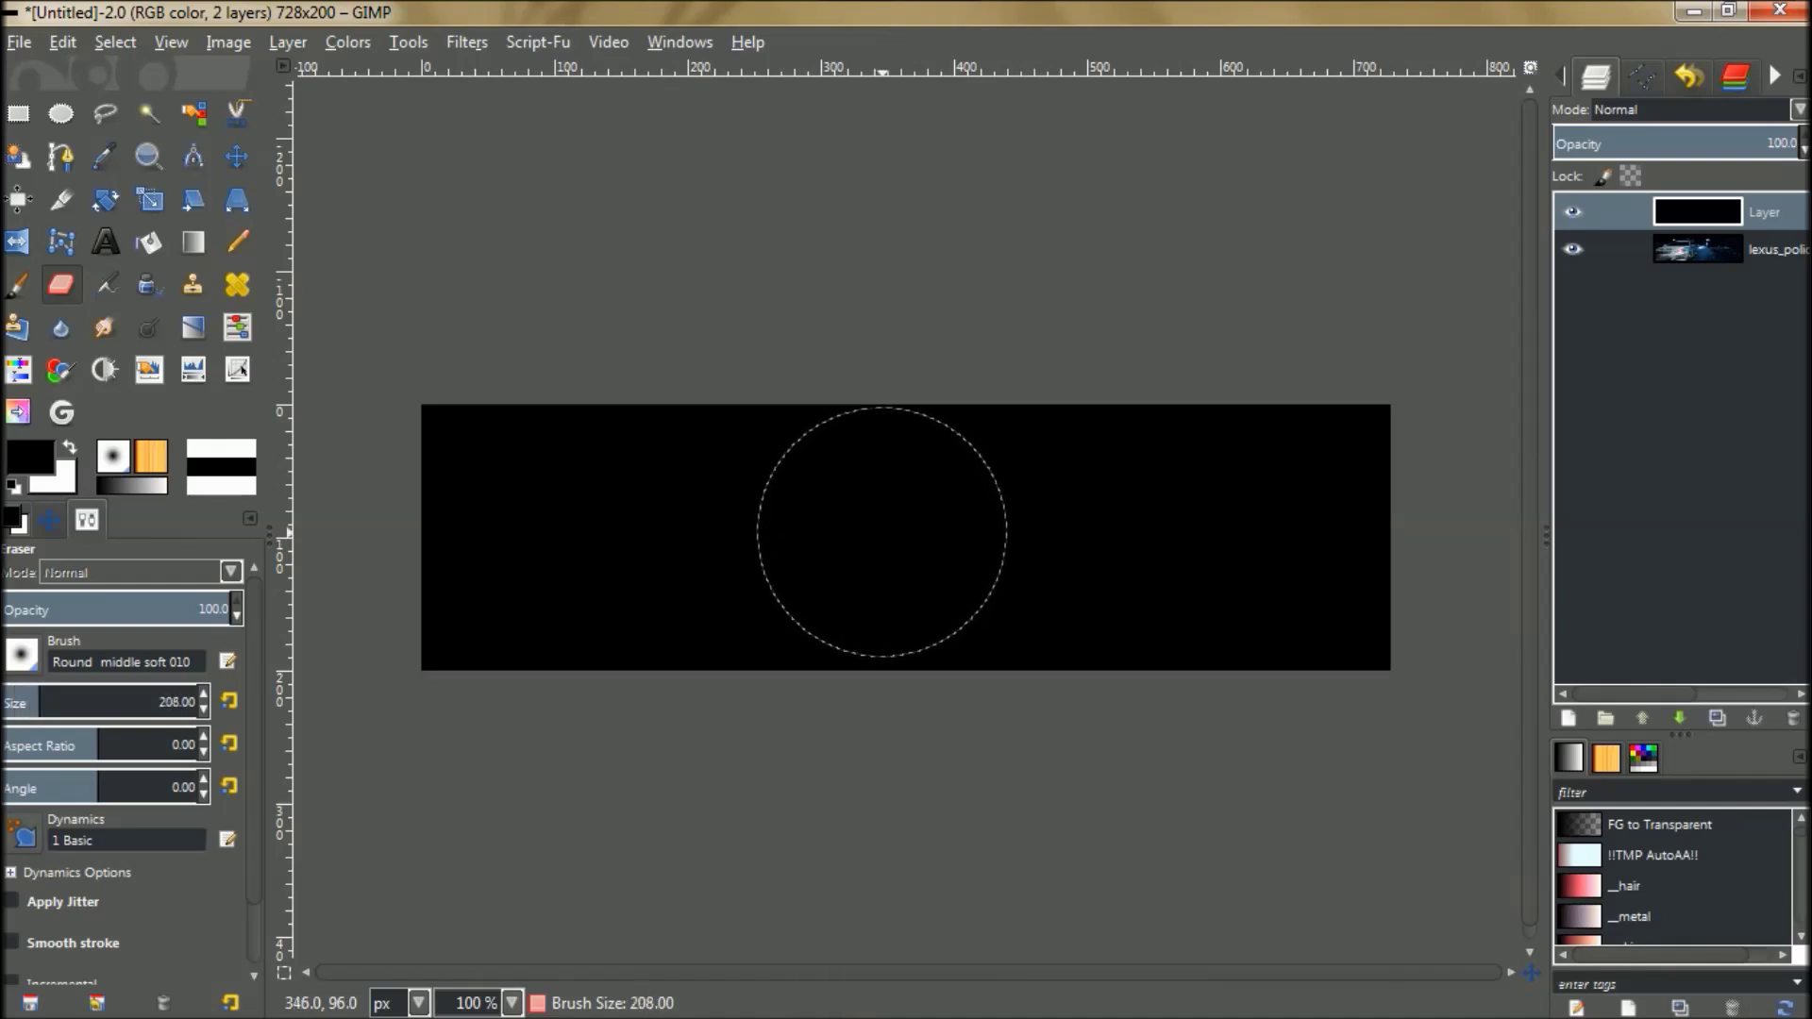
key("bracketright")
key("bracketright")
key("bracketright")
key("bracketright")
key("bracketright")
key("bracketright")
key("bracketright")
key("bracketright")
key("bracketright")
key("bracketright")
key("bracketright")
key("bracketright")
key("bracketright")
key("bracketright")
key("bracketright")
key("bracketright")
key("bracketright")
key("bracketright")
key("bracketright")
key("bracketright")
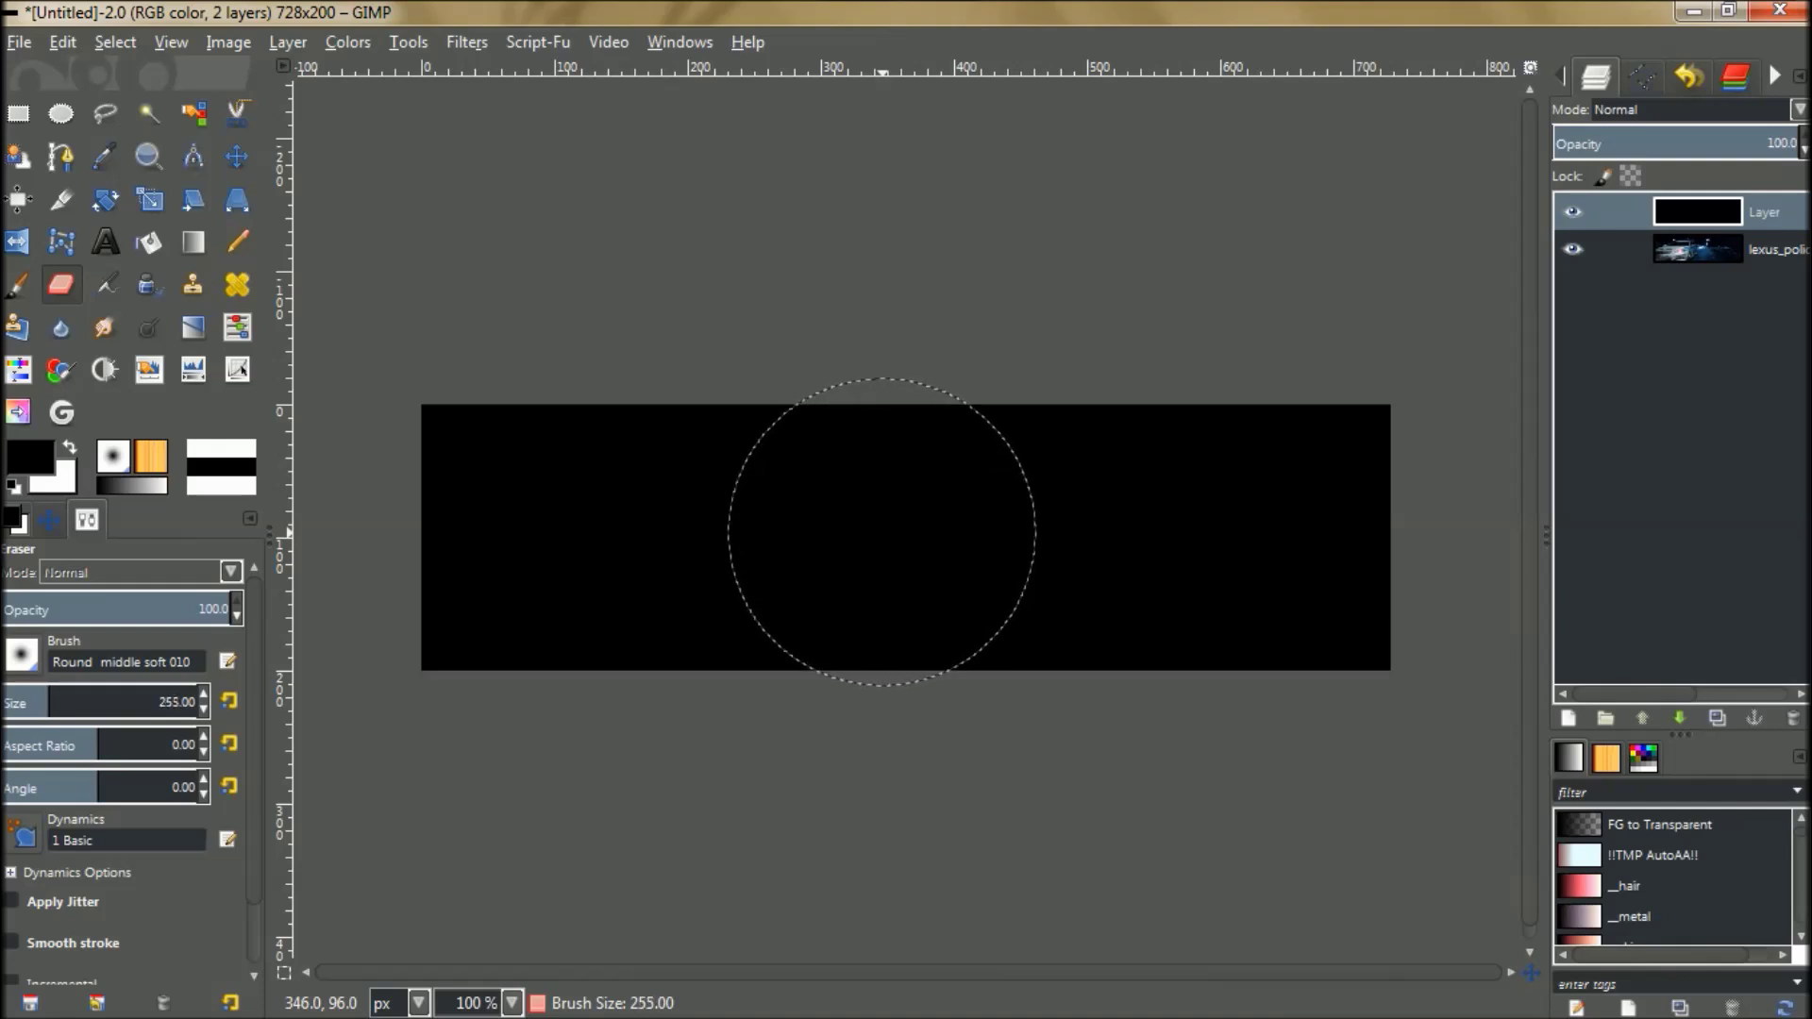
key("bracketright")
key("bracketright")
key("bracketright")
key("bracketright")
key("bracketright")
key("bracketright")
key("bracketright")
key("bracketright")
key("bracketright")
key("bracketright")
key("bracketright")
key("bracketright")
key("bracketright")
key("bracketright")
key("bracketright")
key("bracketright")
key("bracketright")
key("bracketright")
key("bracketright")
key("bracketright")
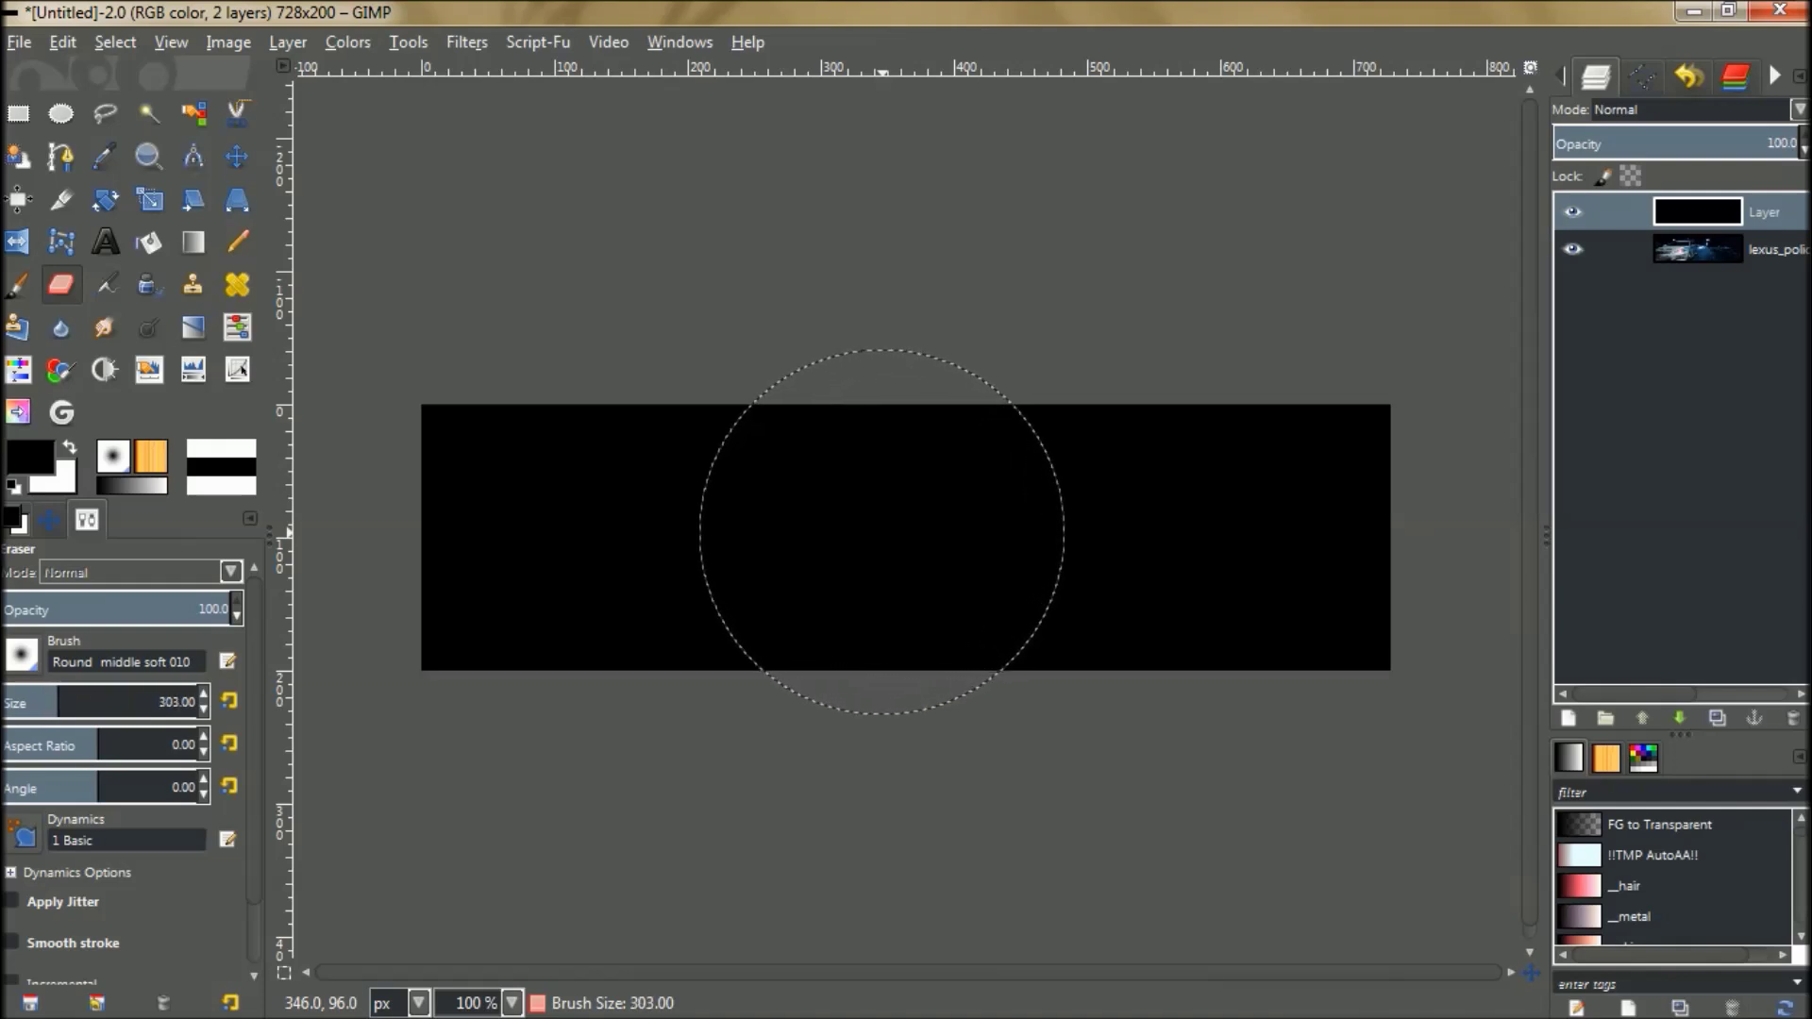
key("bracketright")
key("bracketright")
key("bracketright")
key("bracketright")
key("bracketright")
key("bracketright")
key("bracketright")
key("bracketright")
key("bracketright")
key("bracketright")
key("bracketright")
key("bracketright")
key("bracketright")
key("bracketright")
key("bracketright")
key("bracketright")
key("bracketright")
key("bracketright")
key("bracketright")
key("bracketright")
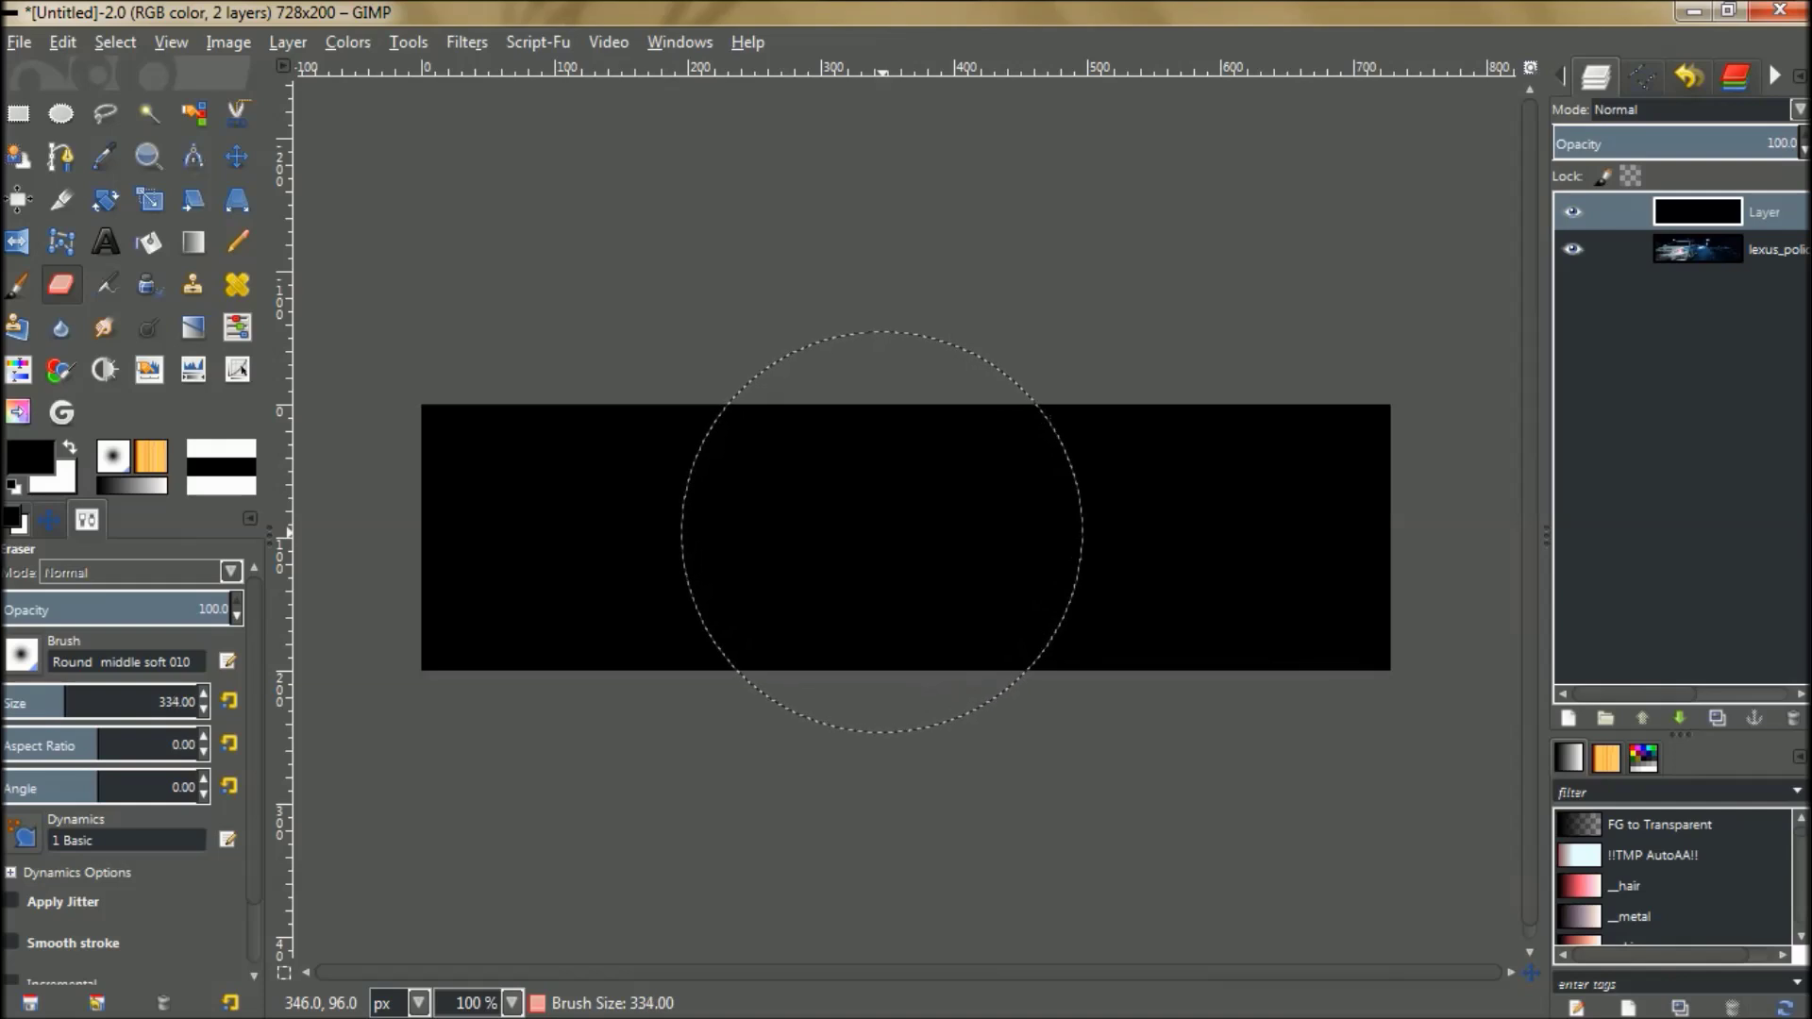
Enlarge the soft eraser brush to a size of 548, centred over the black banner.
key("bracketright")
key("bracketright")
key("bracketright")
key("bracketright")
key("bracketright")
key("bracketright")
key("bracketright")
key("bracketright")
key("bracketright")
key("bracketright")
key("bracketright")
key("bracketright")
key("bracketright")
key("bracketright")
key("bracketright")
key("bracketright")
key("bracketright")
key("bracketright")
key("bracketright")
key("bracketright")
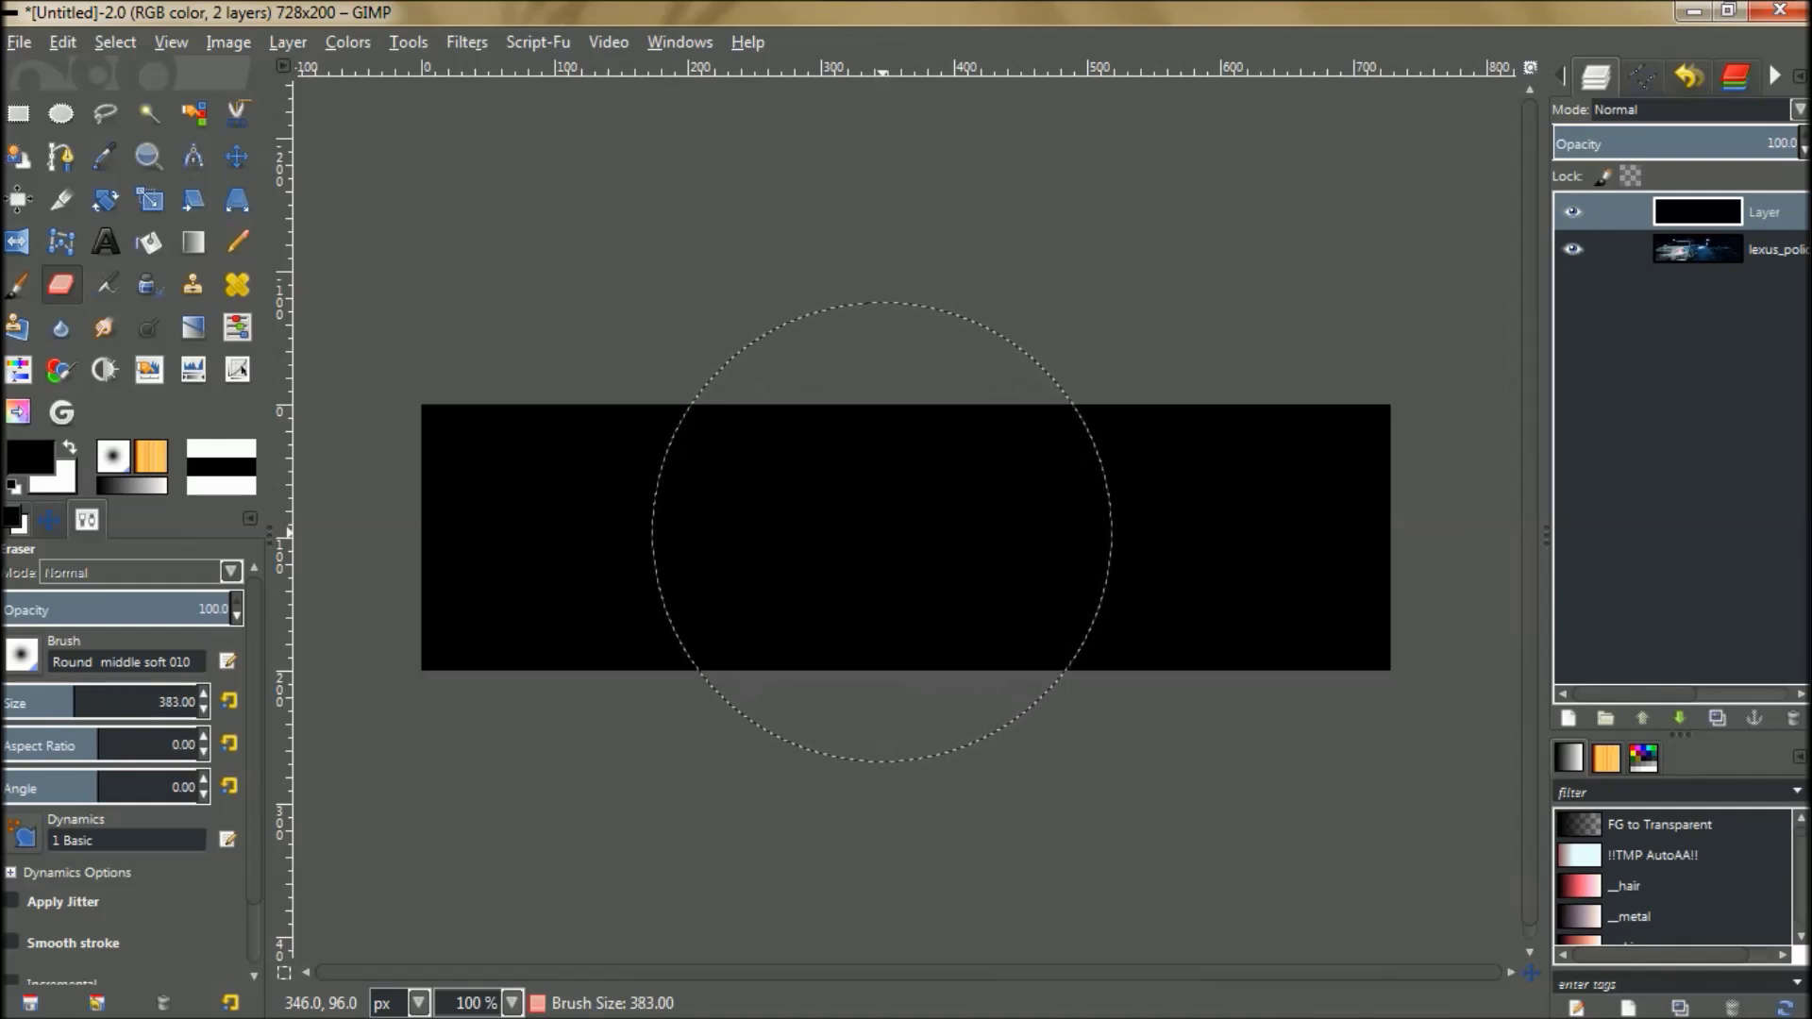
key("bracketright")
key("bracketright")
key("bracketright")
key("bracketright")
key("bracketright")
key("bracketright")
key("bracketright")
key("bracketright")
key("bracketright")
key("bracketright")
key("bracketright")
key("bracketright")
key("bracketright")
key("bracketright")
key("bracketright")
key("bracketright")
key("bracketright")
key("bracketright")
key("bracketright")
key("bracketright")
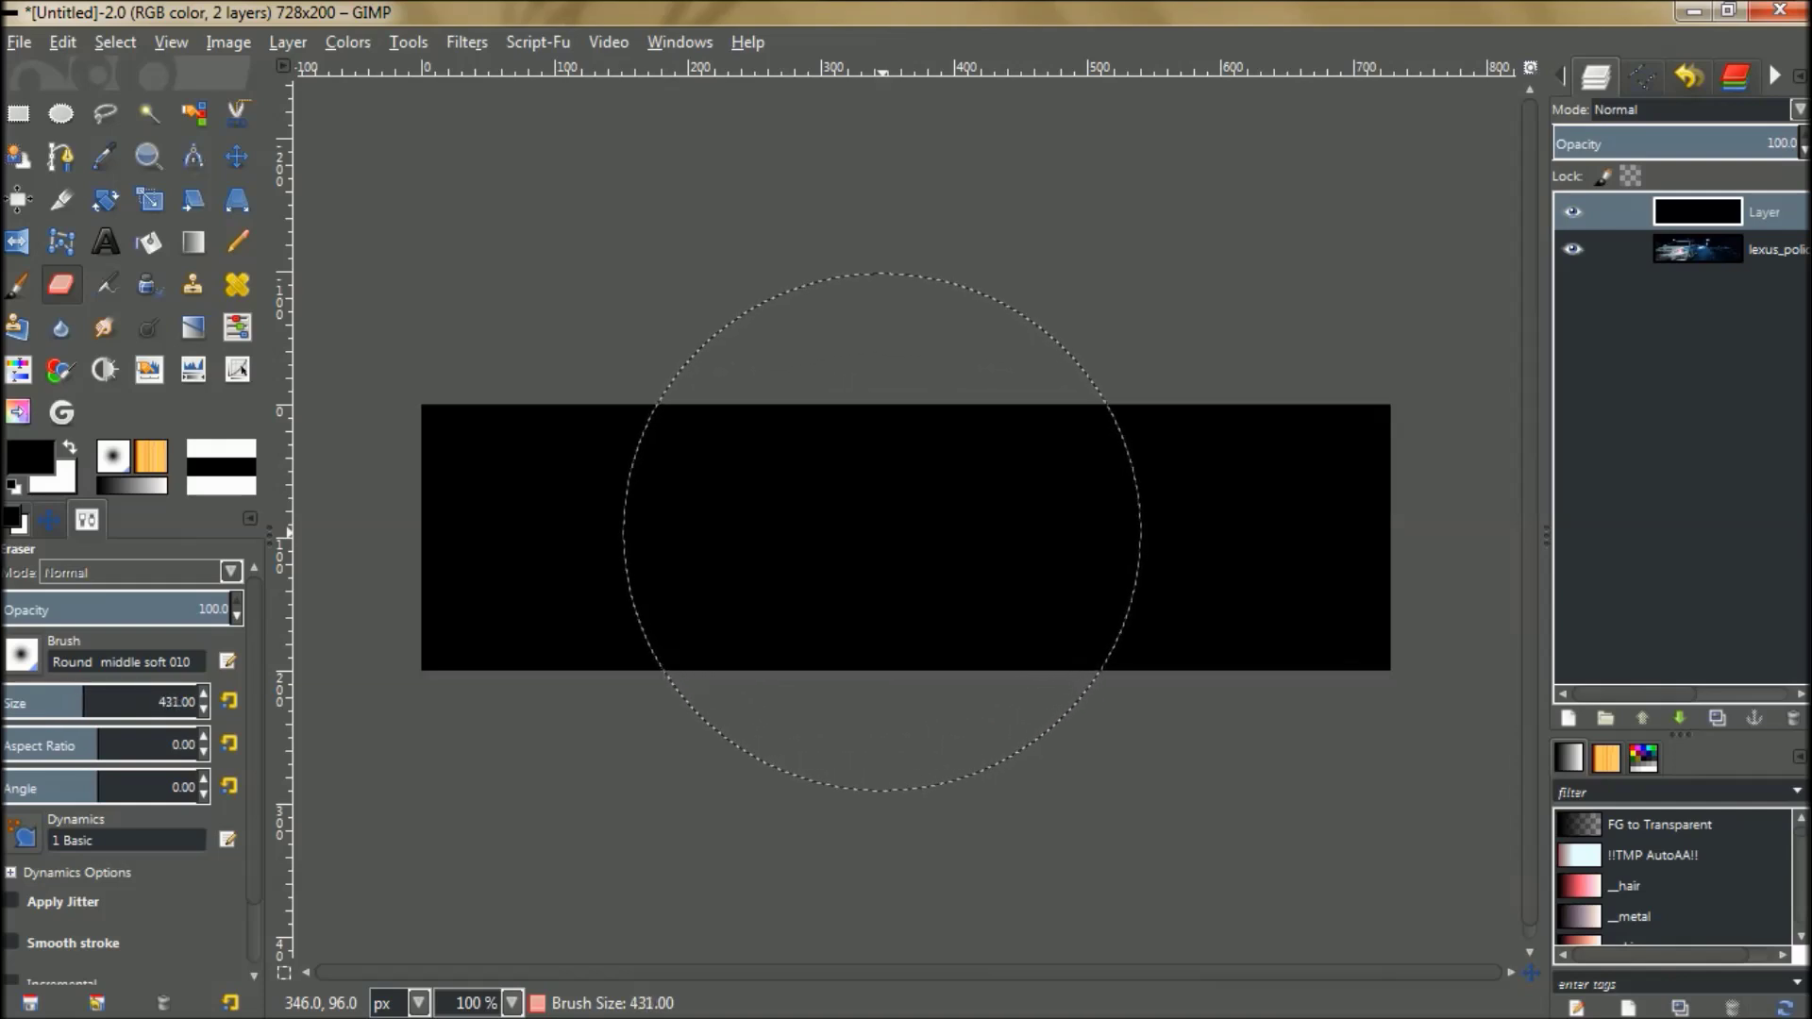
key("bracketright")
key("bracketright")
key("bracketright")
key("bracketright")
key("bracketright")
key("bracketright")
key("bracketright")
key("bracketright")
key("bracketright")
key("bracketright")
key("bracketright")
key("bracketright")
key("bracketright")
key("bracketright")
key("bracketright")
key("bracketright")
key("bracketright")
key("bracketright")
key("bracketright")
key("bracketright")
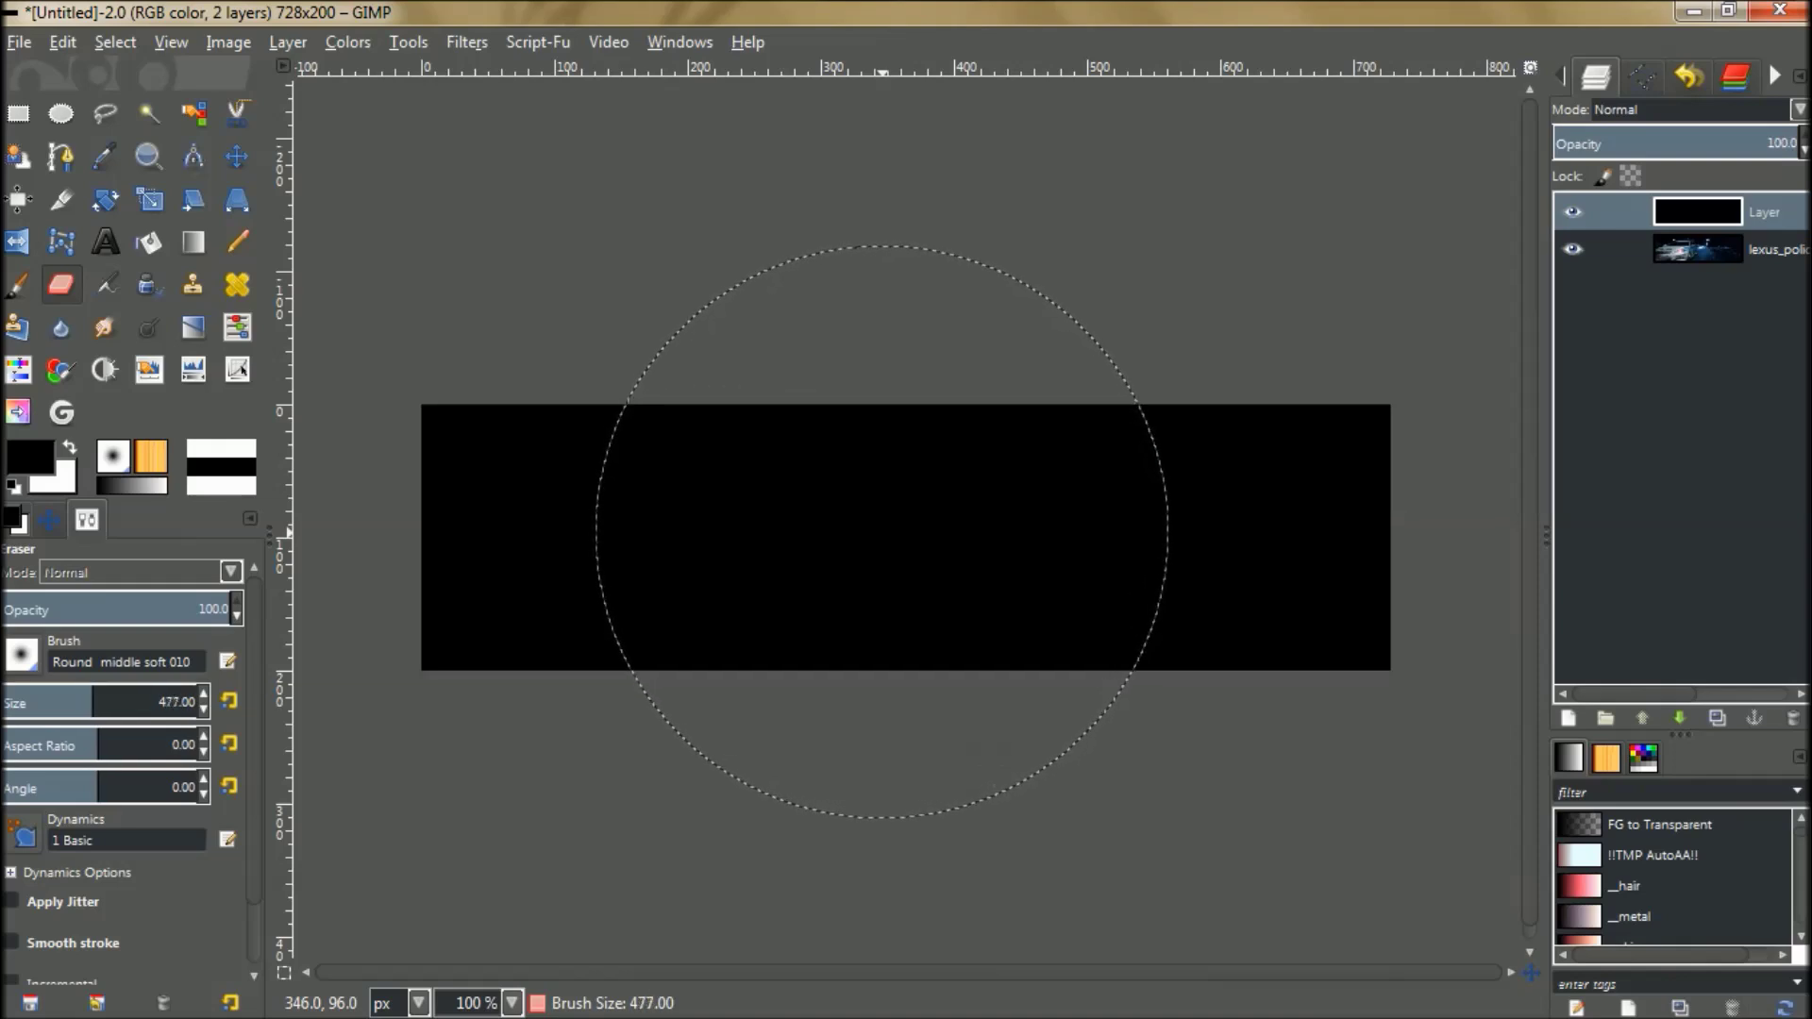
key("bracketright")
key("bracketright")
key("bracketright")
key("bracketright")
key("bracketright")
key("bracketright")
key("bracketright")
key("bracketright")
key("bracketright")
key("bracketright")
key("bracketright")
key("bracketright")
key("bracketright")
key("bracketright")
key("bracketright")
key("bracketright")
key("bracketright")
key("bracketright")
key("bracketright")
key("bracketright")
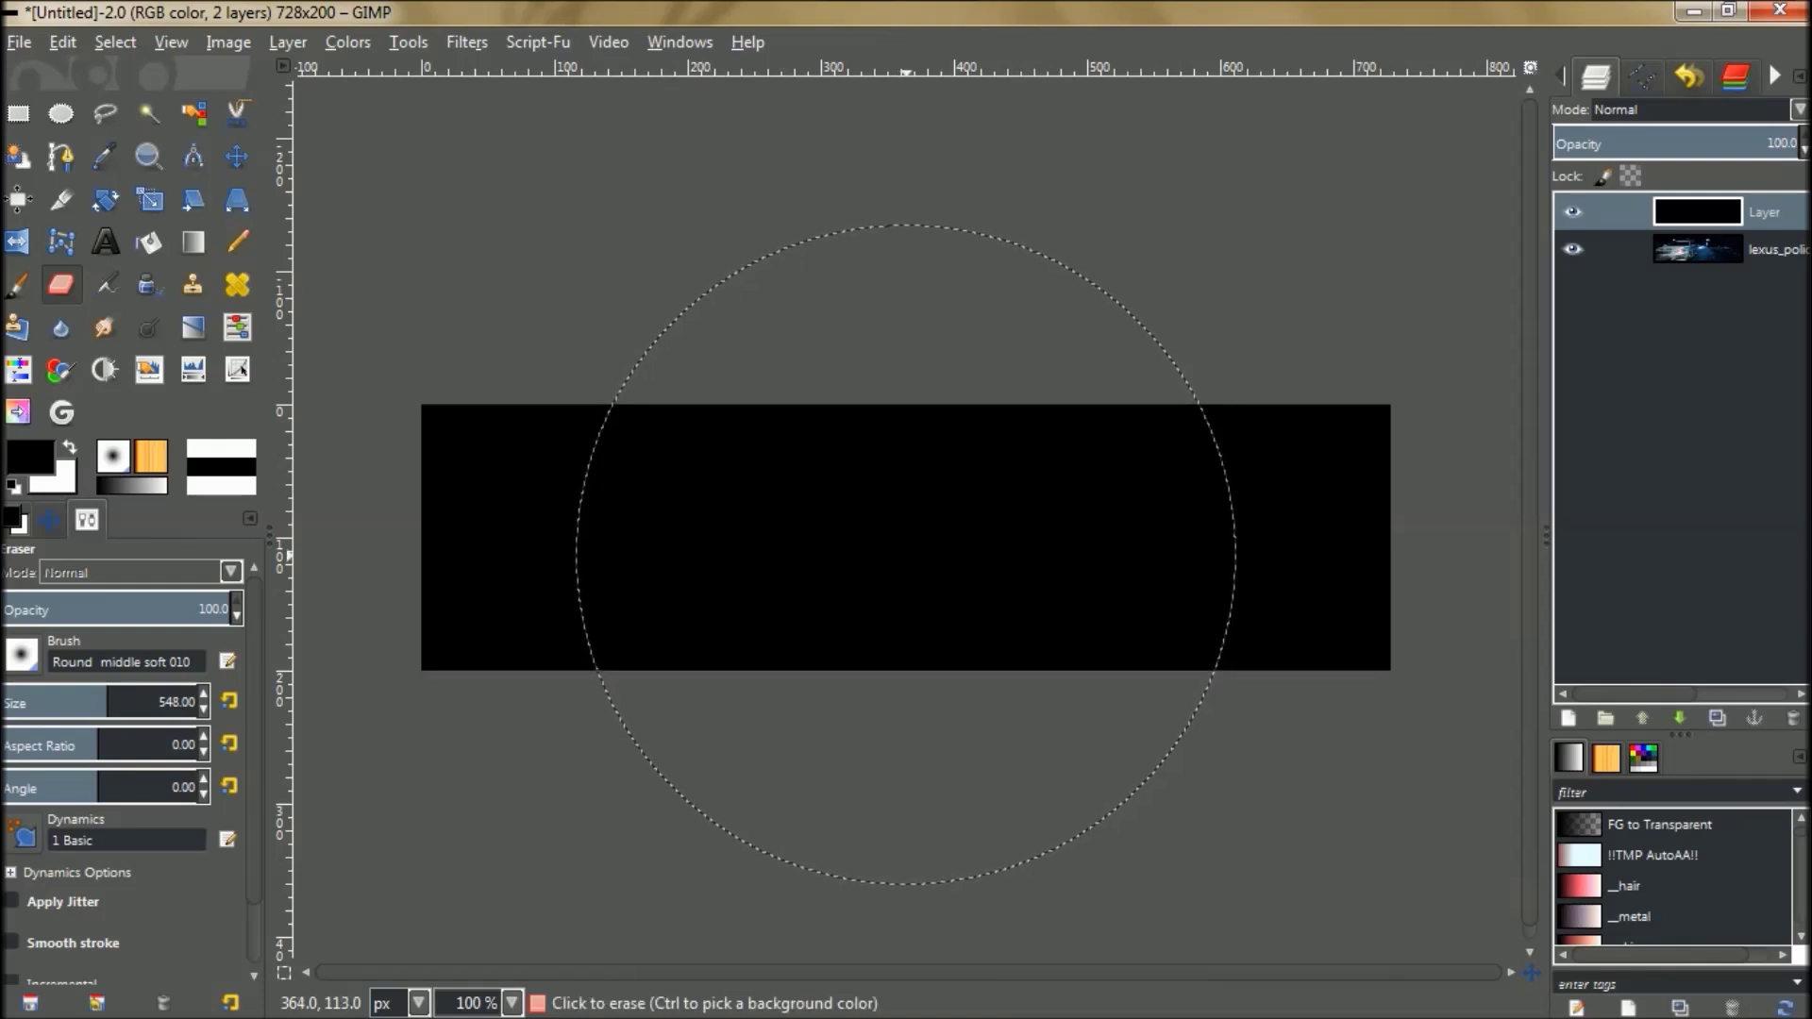
Erase the middle of the black layer with repeated soft dabs to reveal the police car and road.
left_click(908, 556)
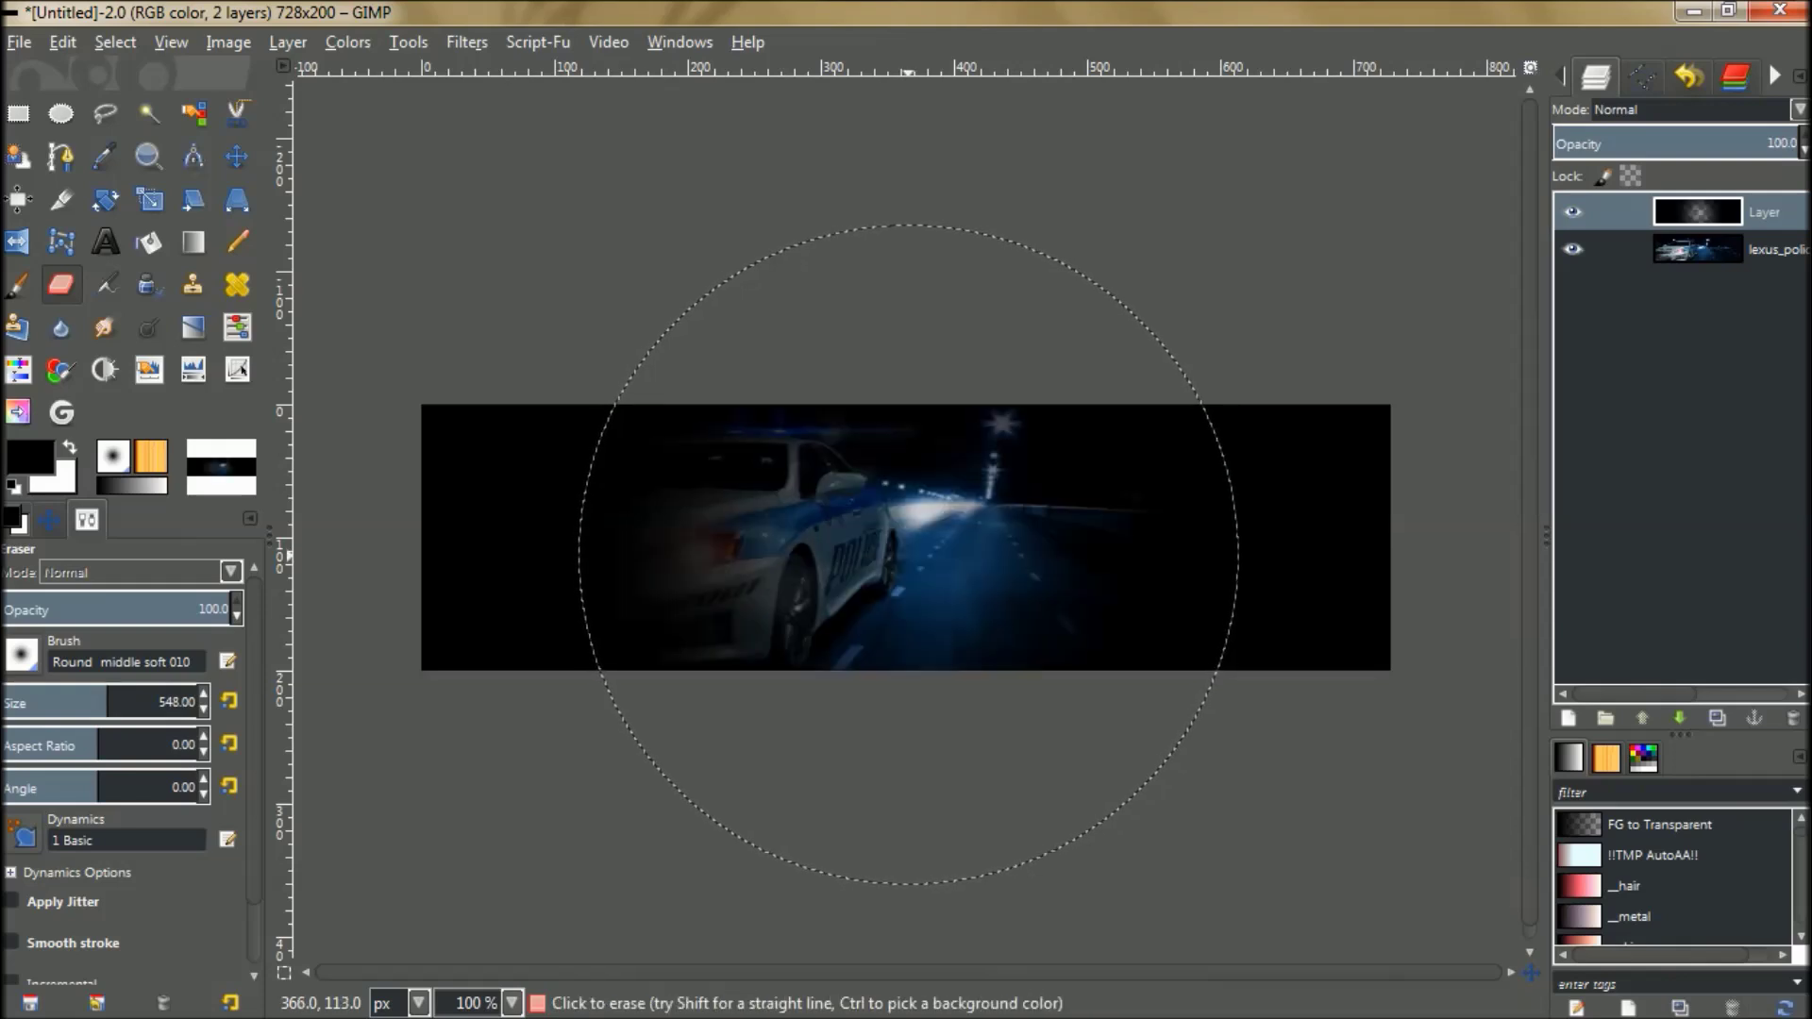
left_click(905, 552)
left_click(907, 552)
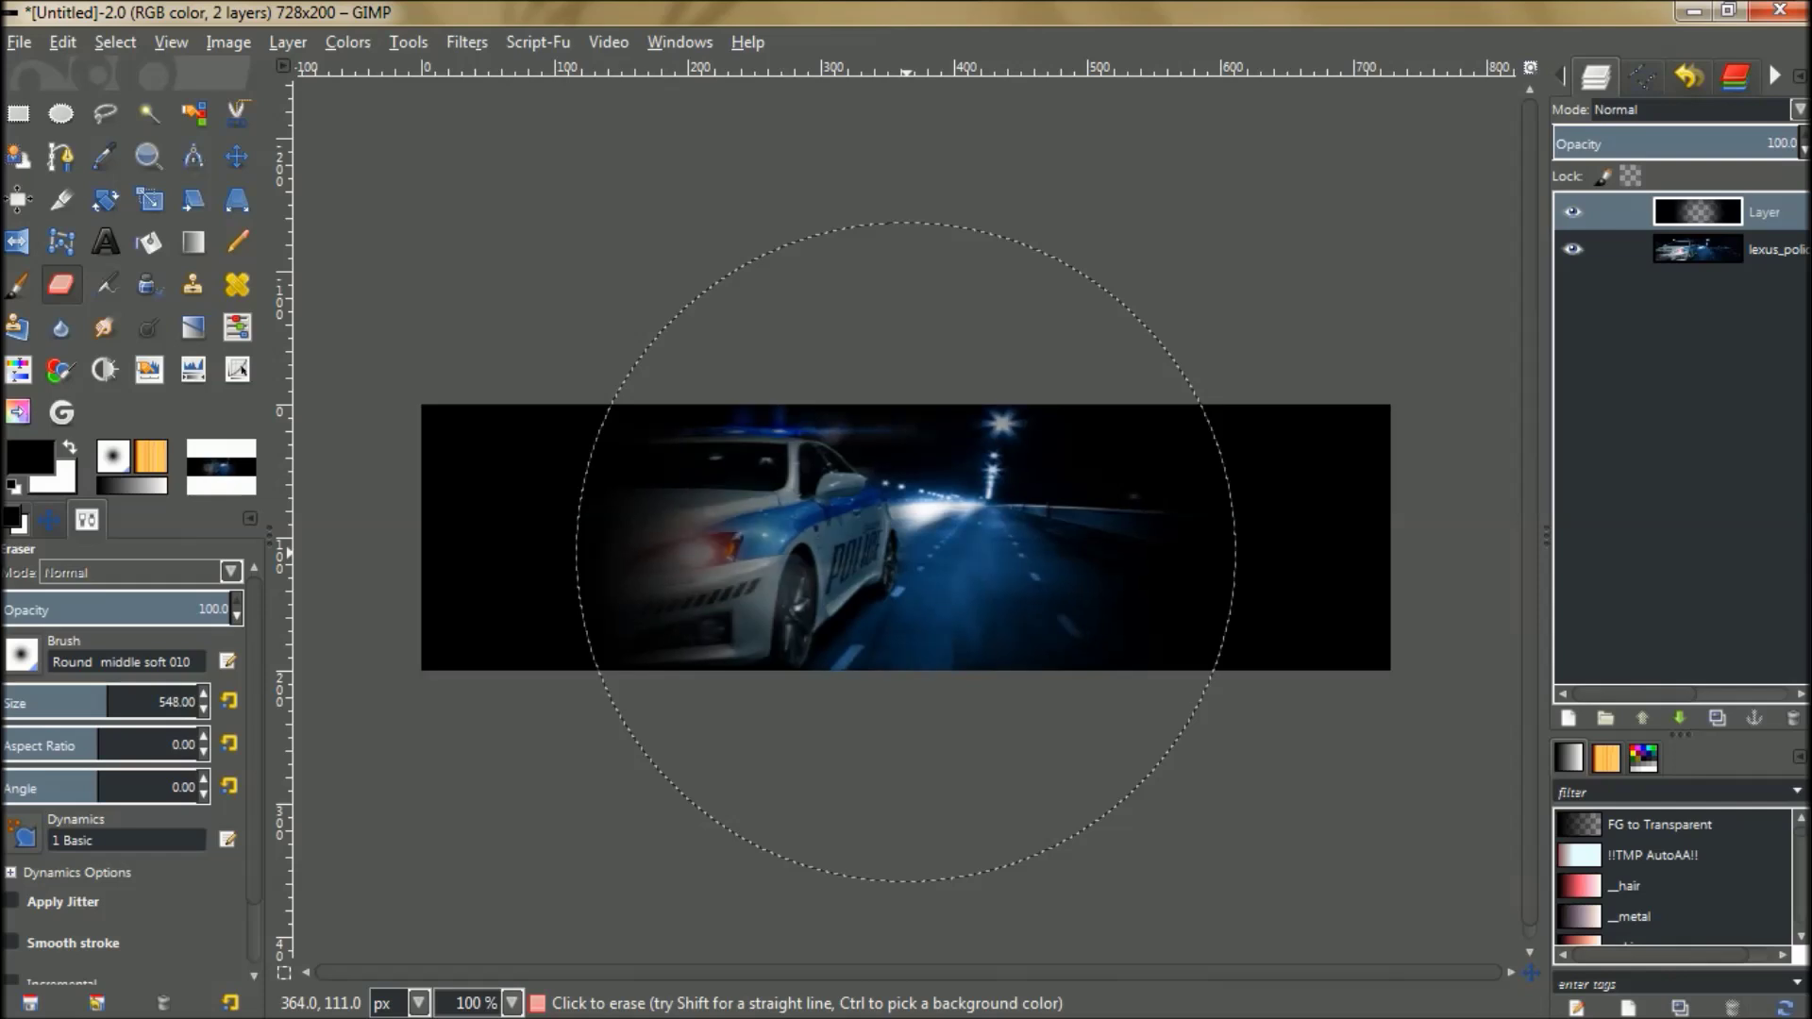
left_click(914, 552)
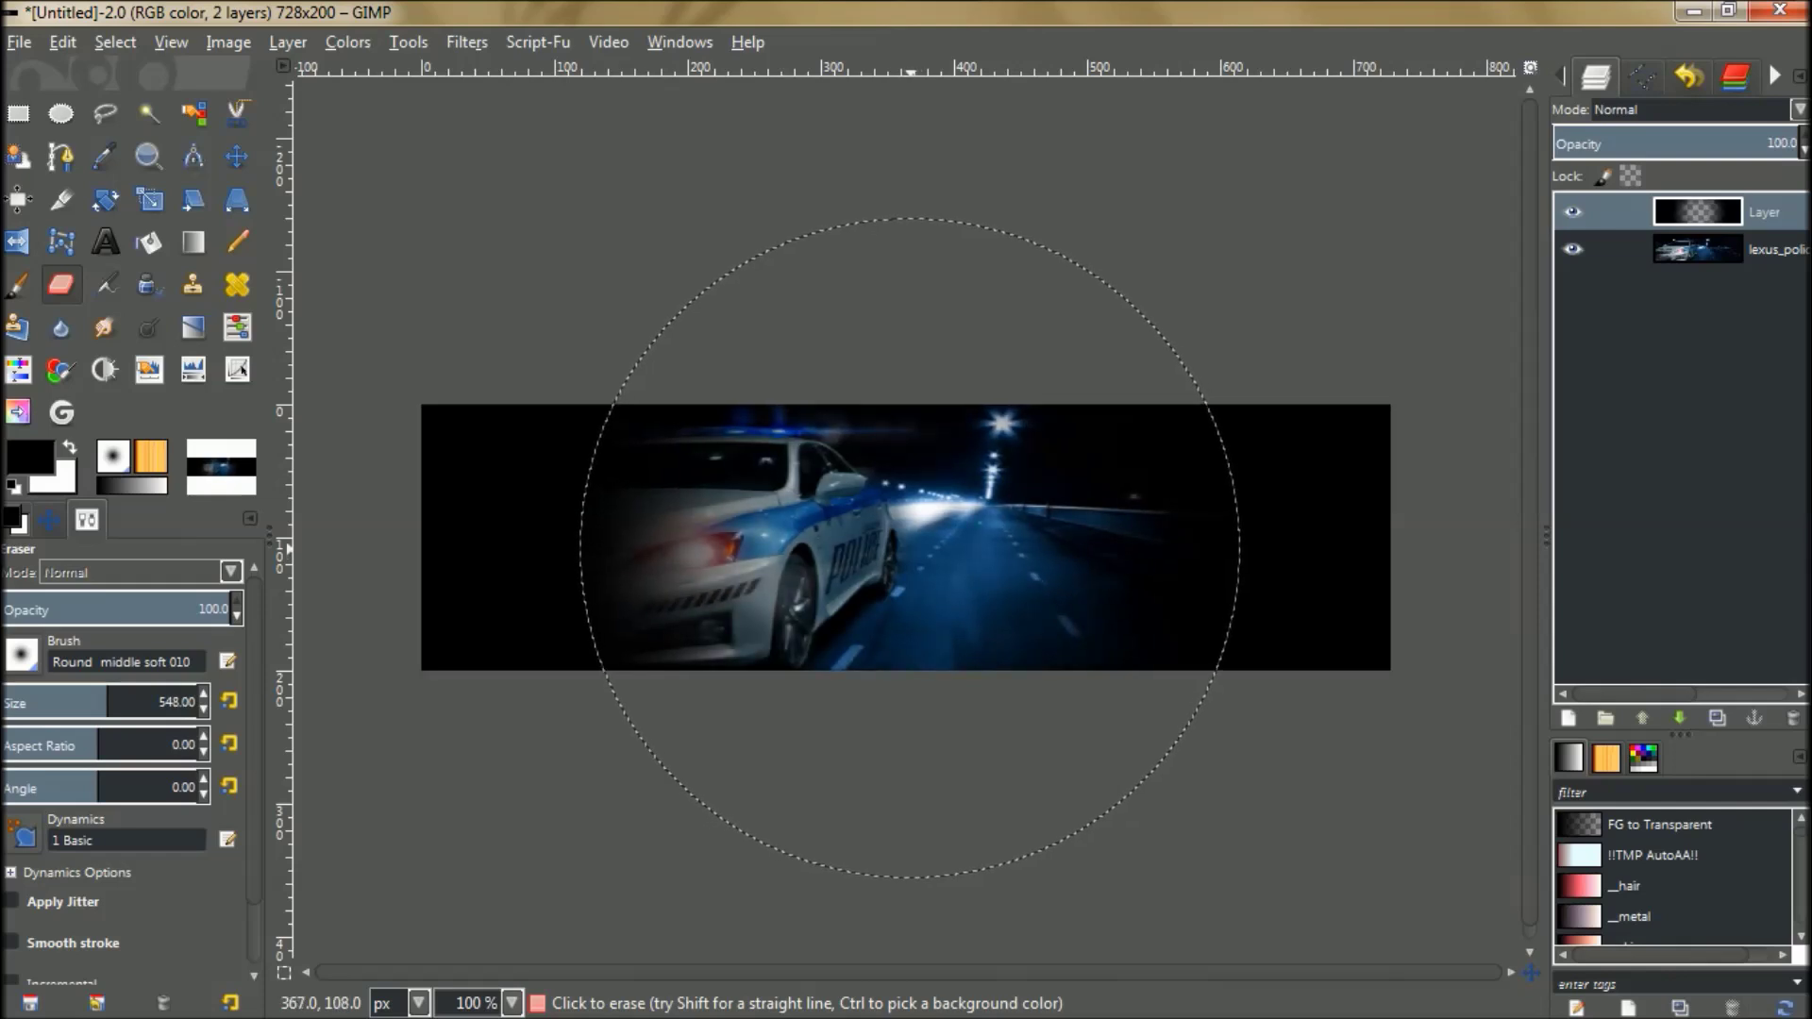
Enlarge the eraser to 658 and dab the banner's centre several more times to widen the revealed area.
key("bracketright")
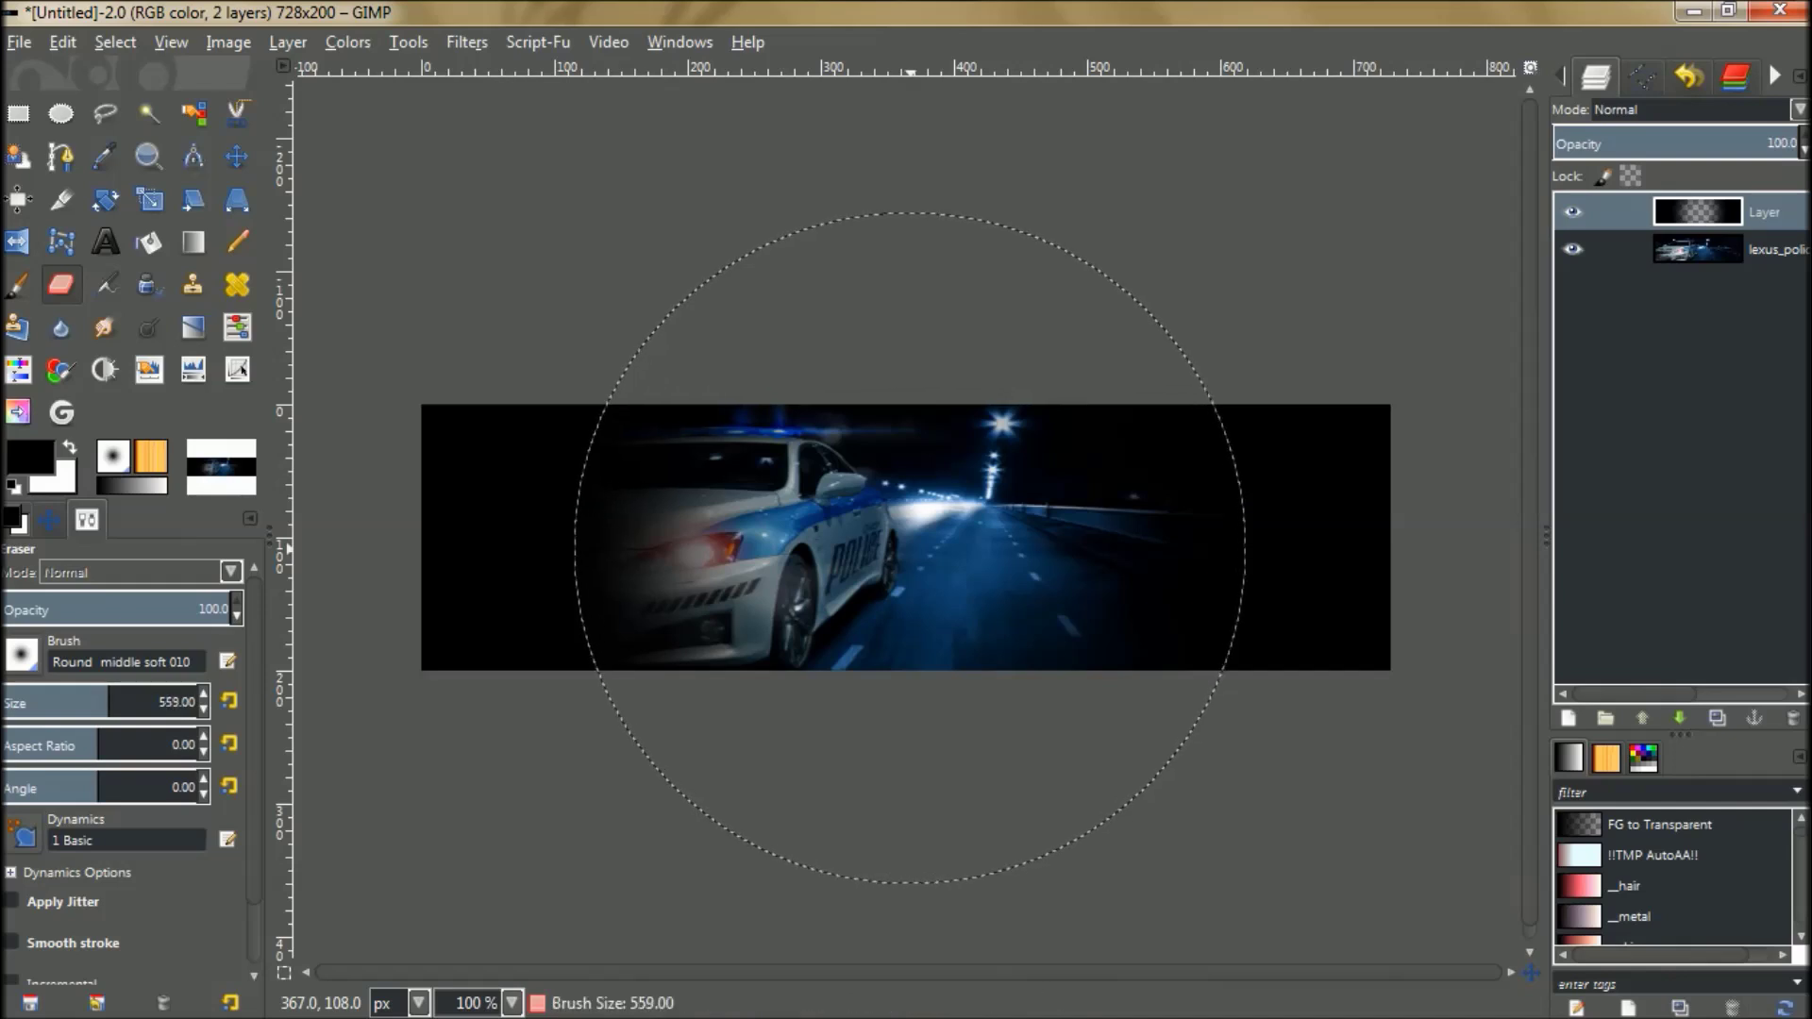
key("bracketright")
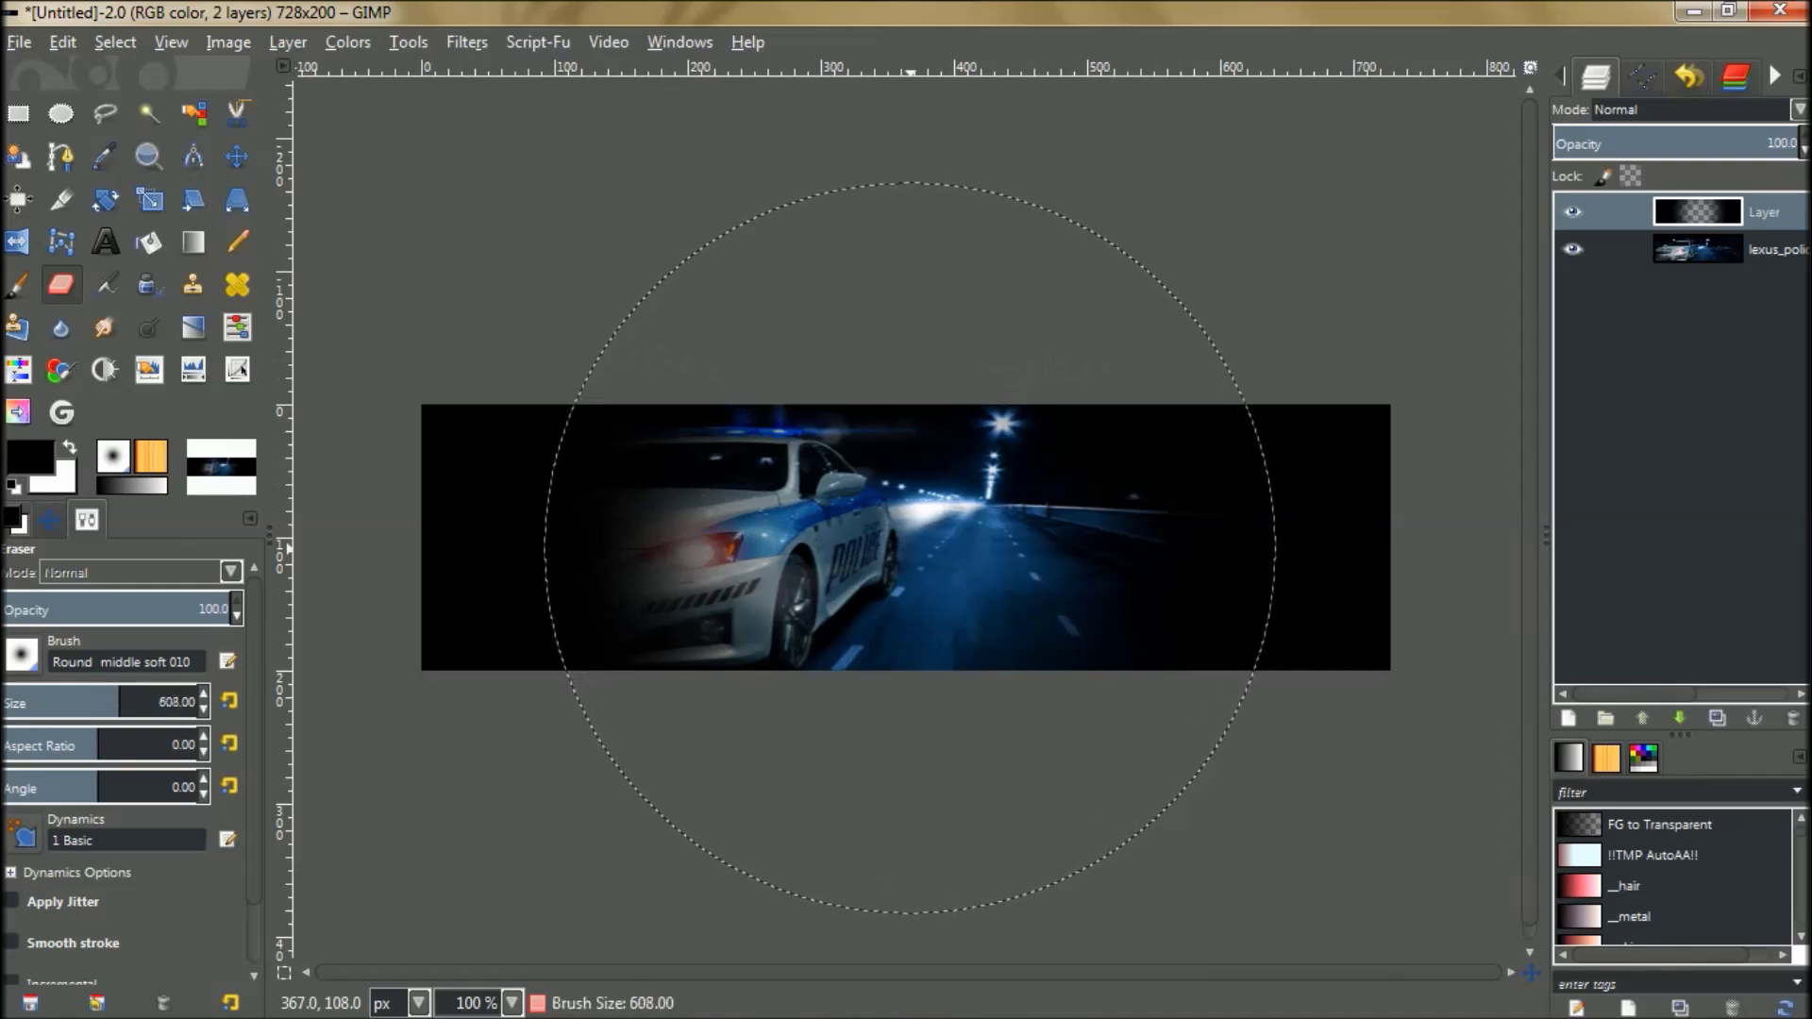
key("bracketright")
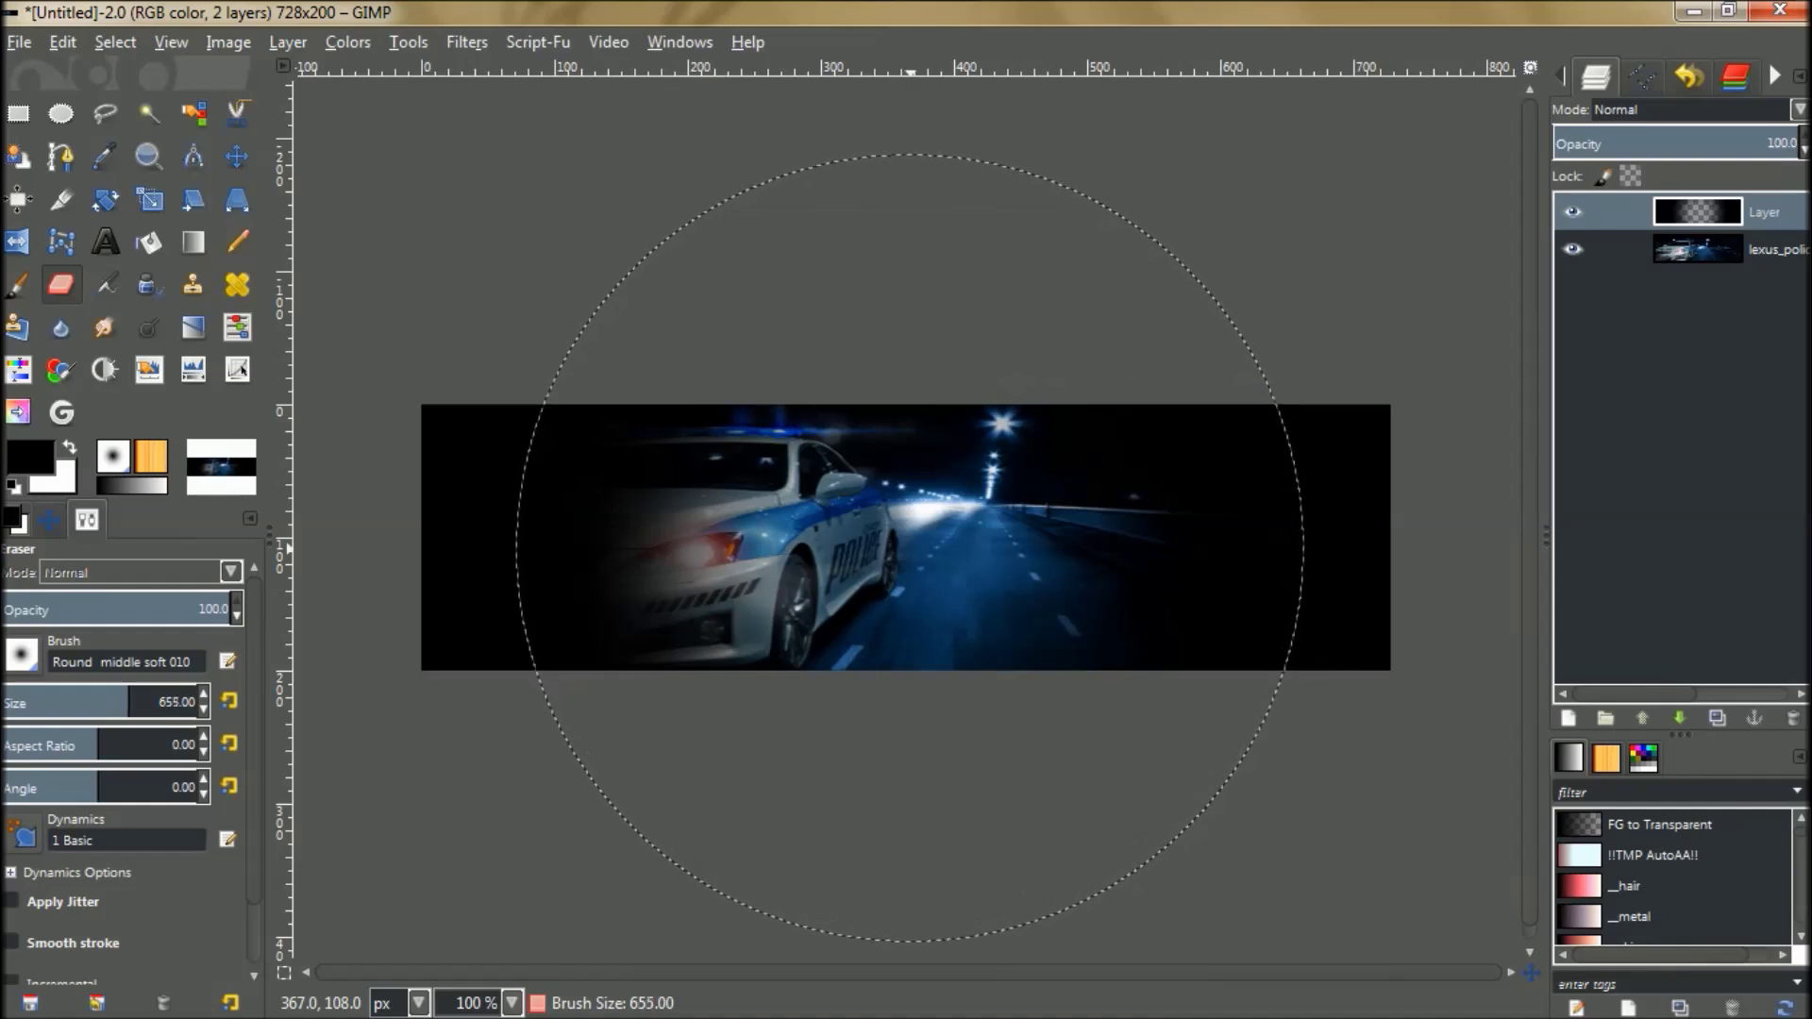
left_click(909, 547)
left_click(909, 547)
left_click(909, 548)
left_click(909, 547)
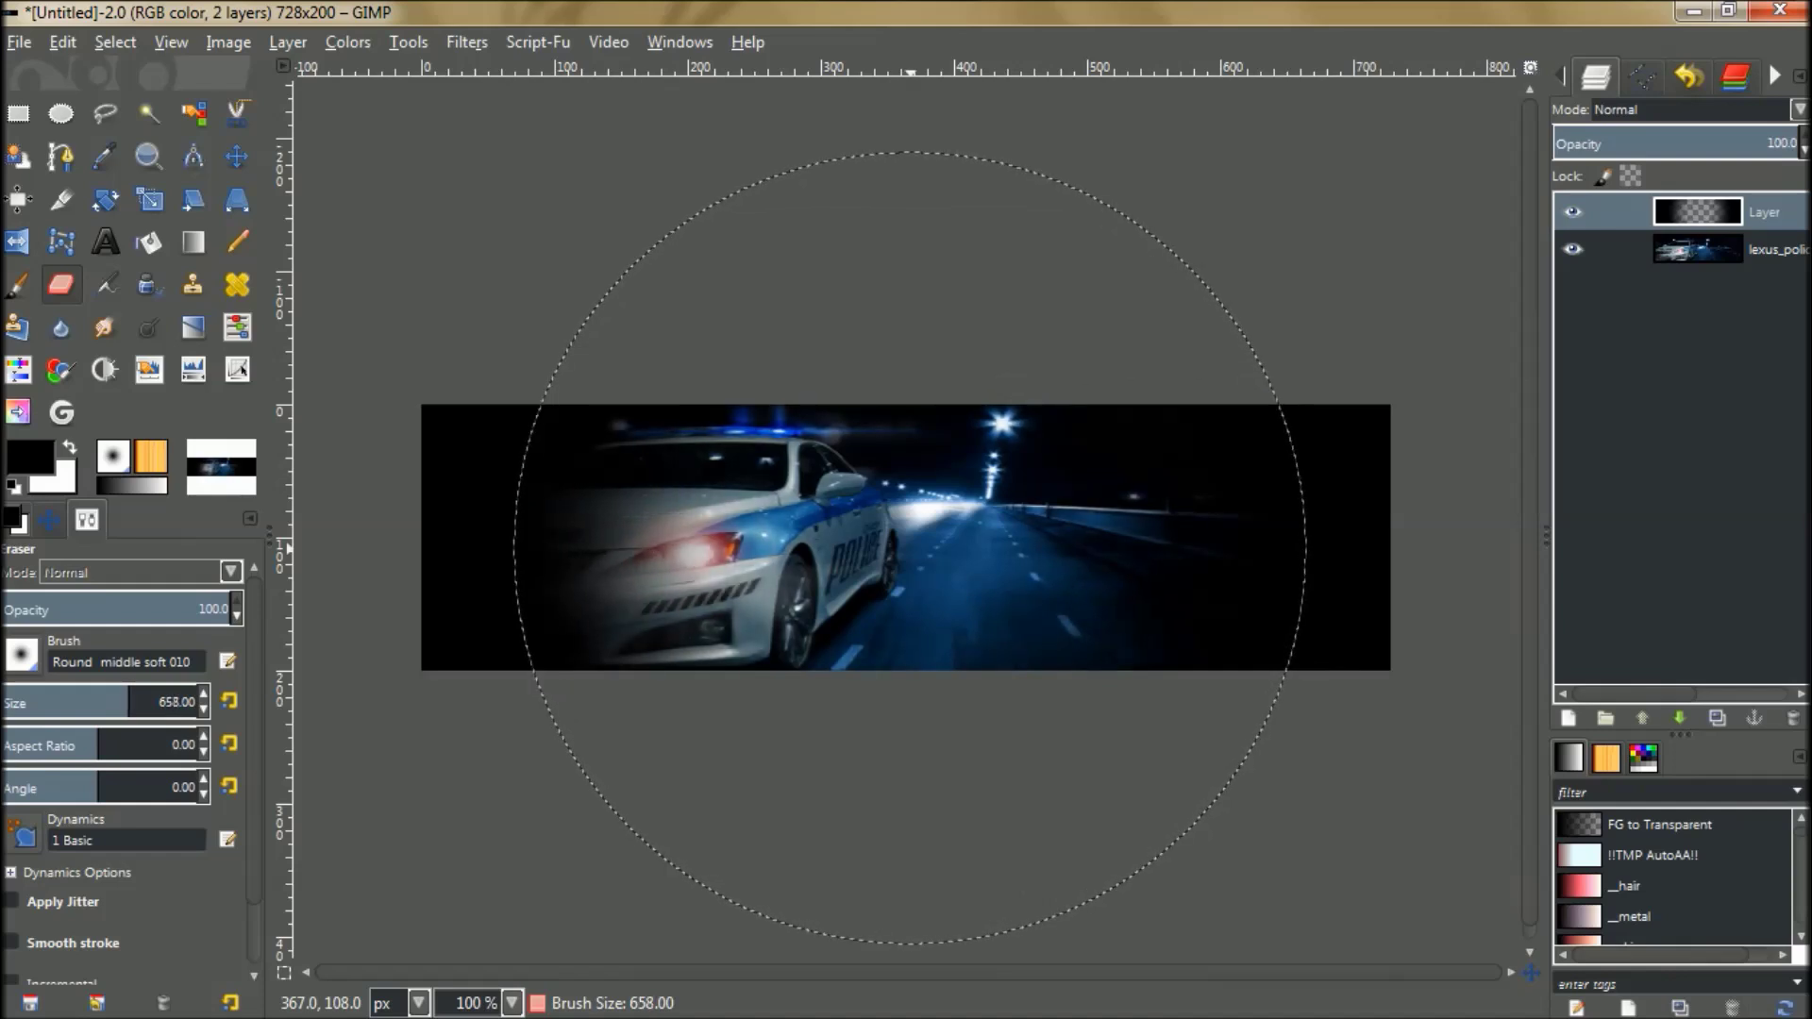
left_click(909, 547)
left_click(910, 548)
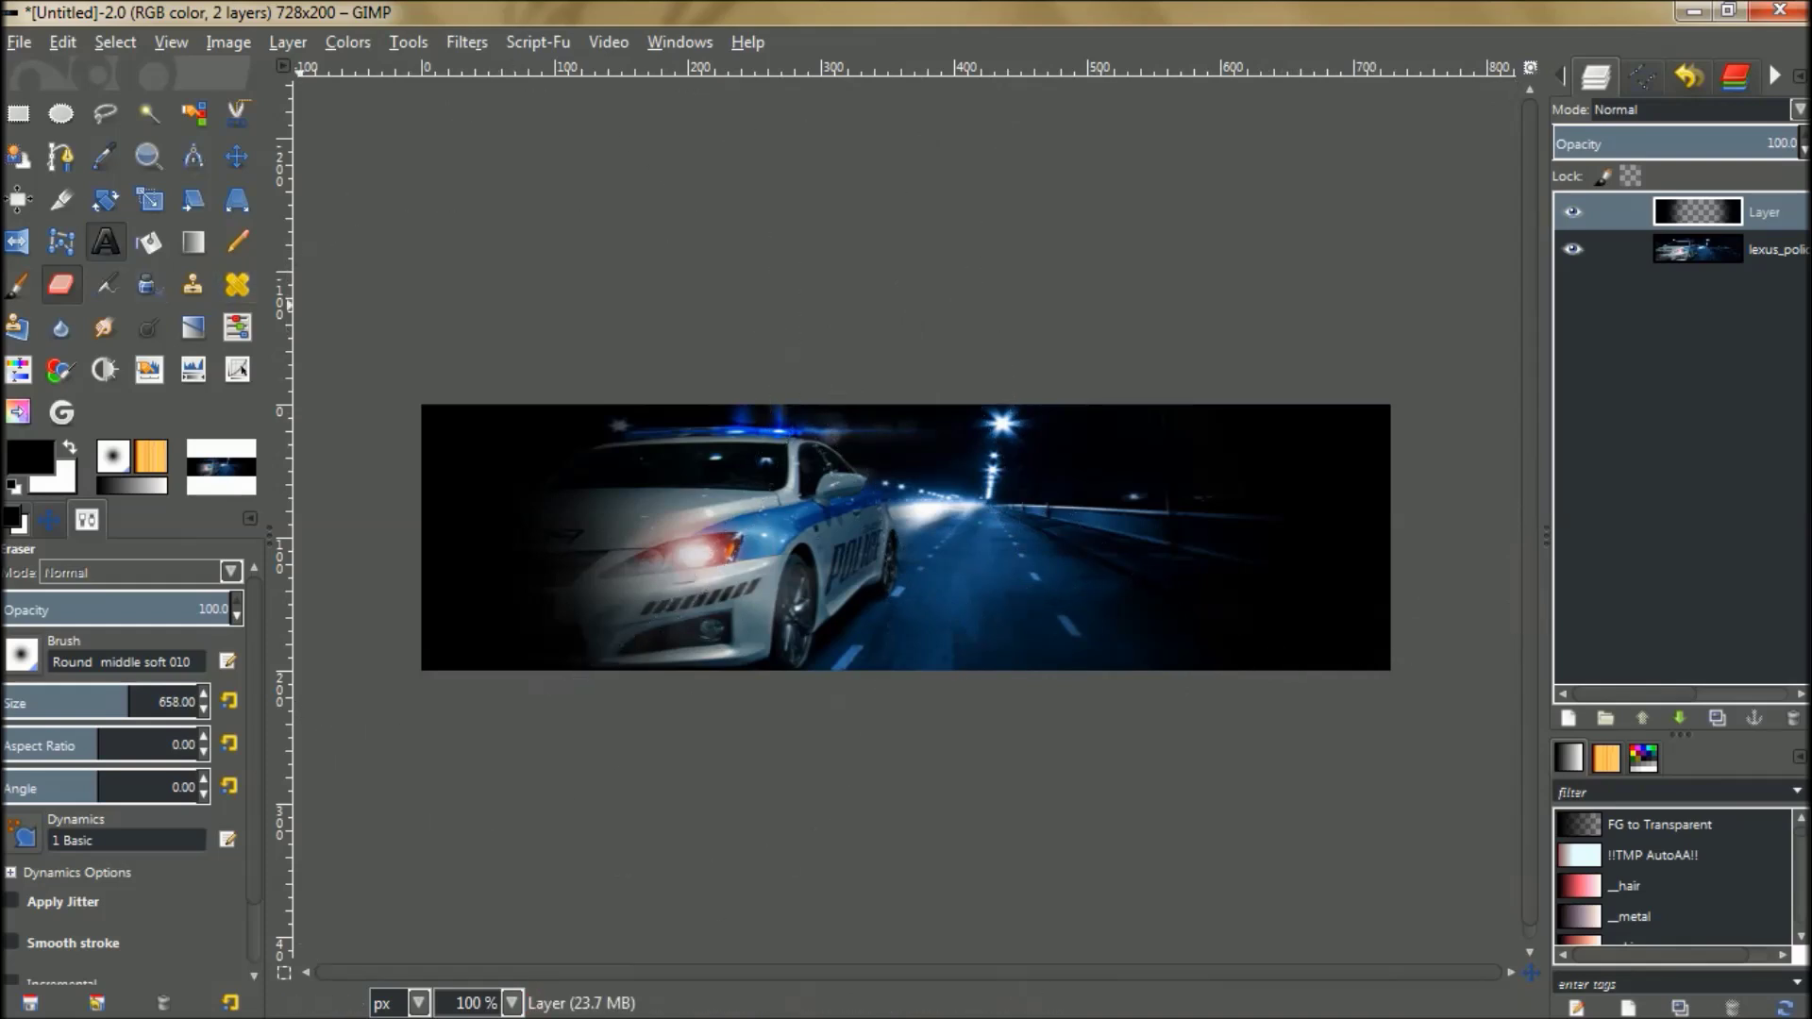
Choose the Text tool and set its font to Shotgun Wedding Bold.
left_click(106, 242)
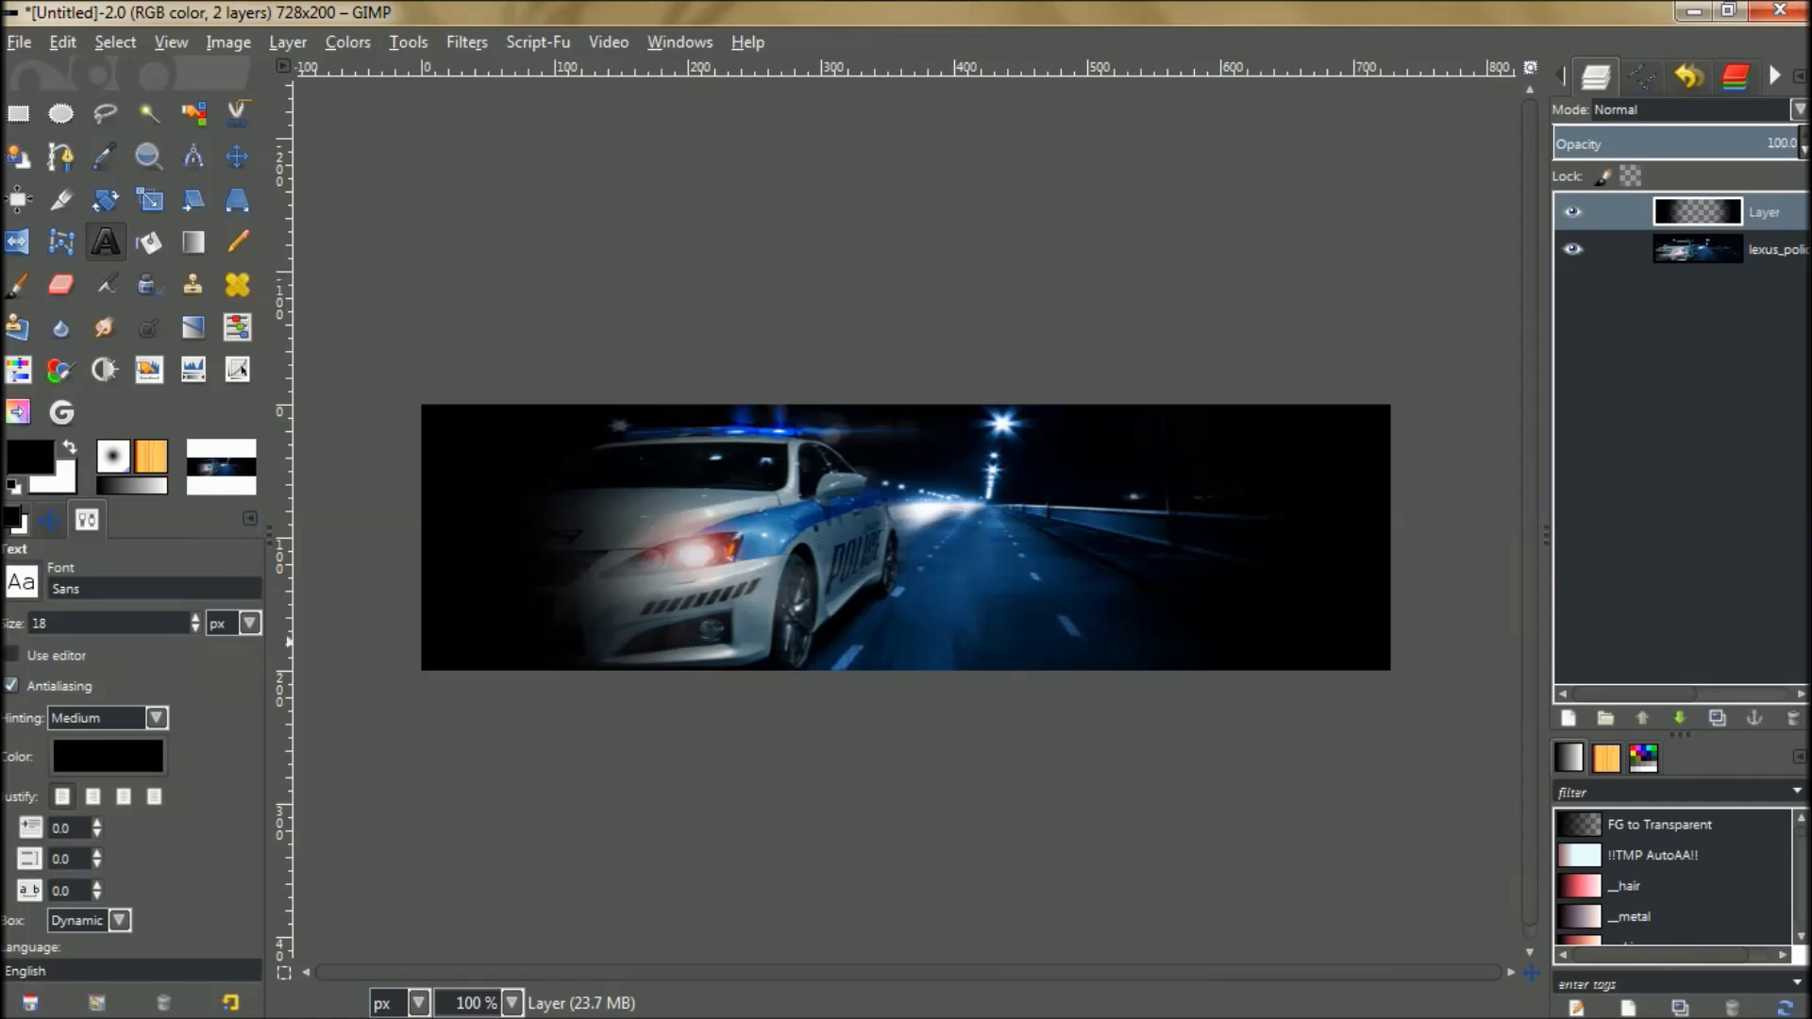
left_click(20, 581)
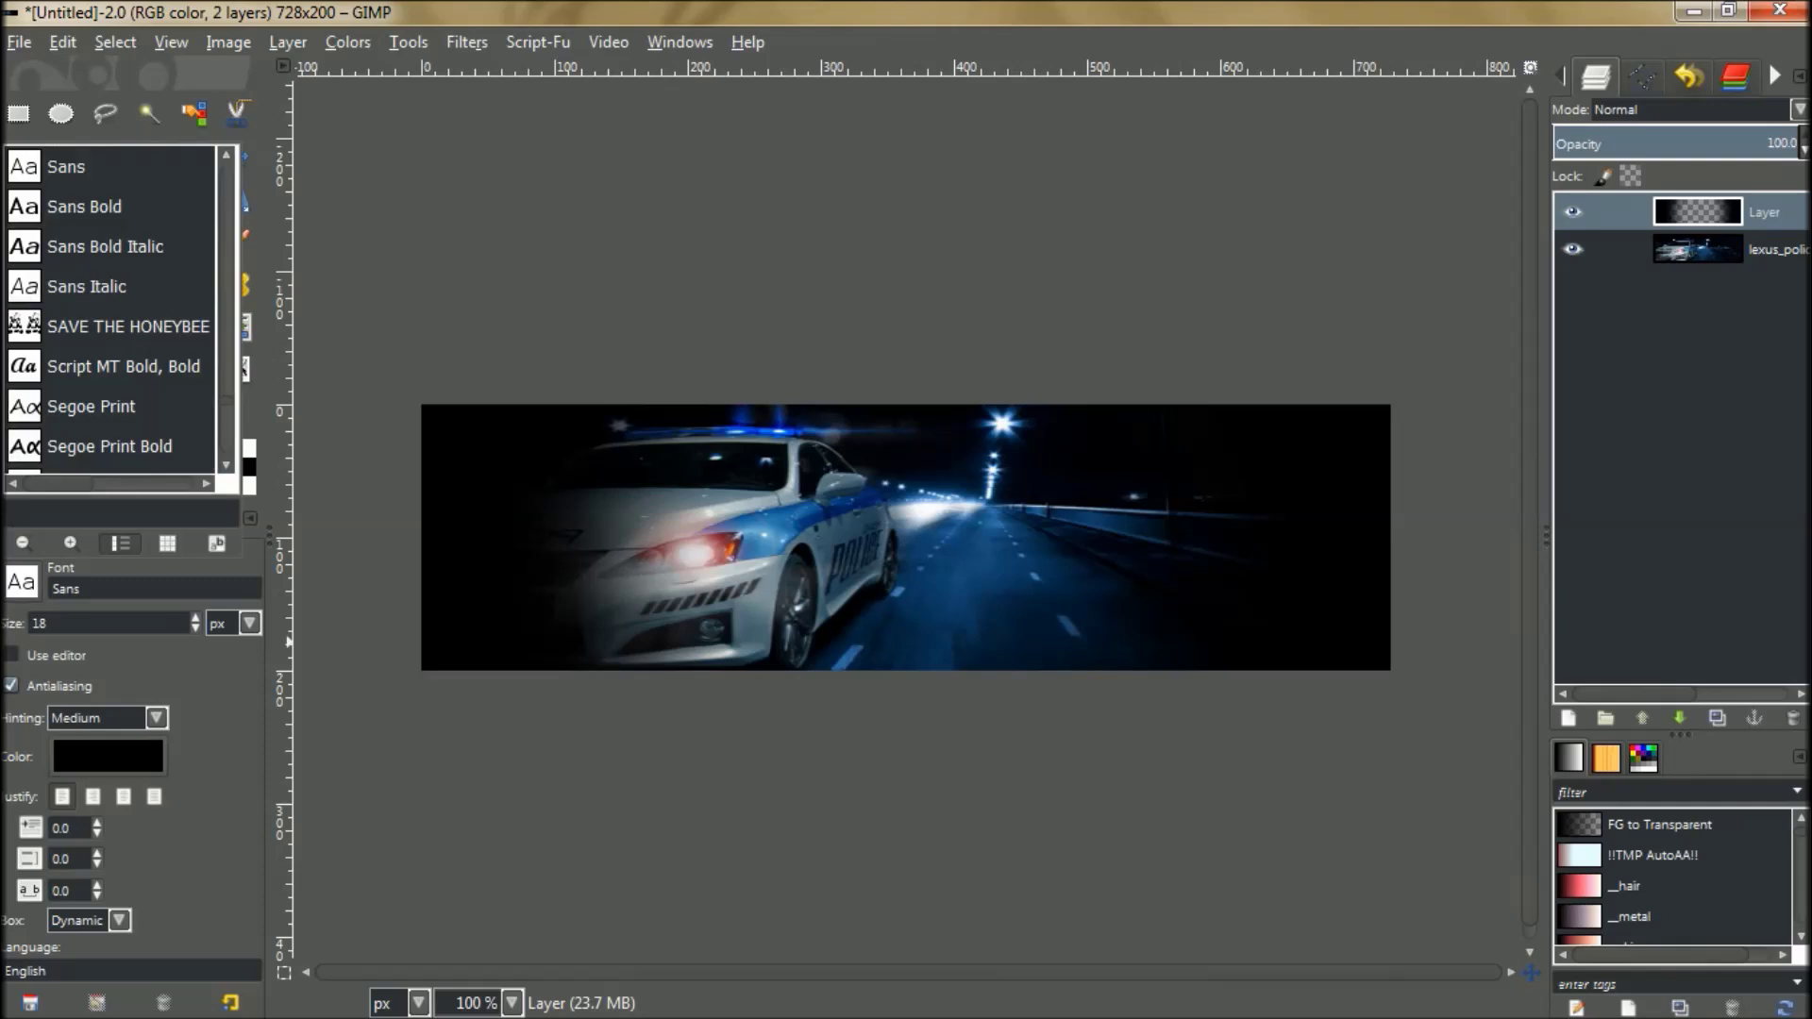
scroll(111, 311, "down", 6)
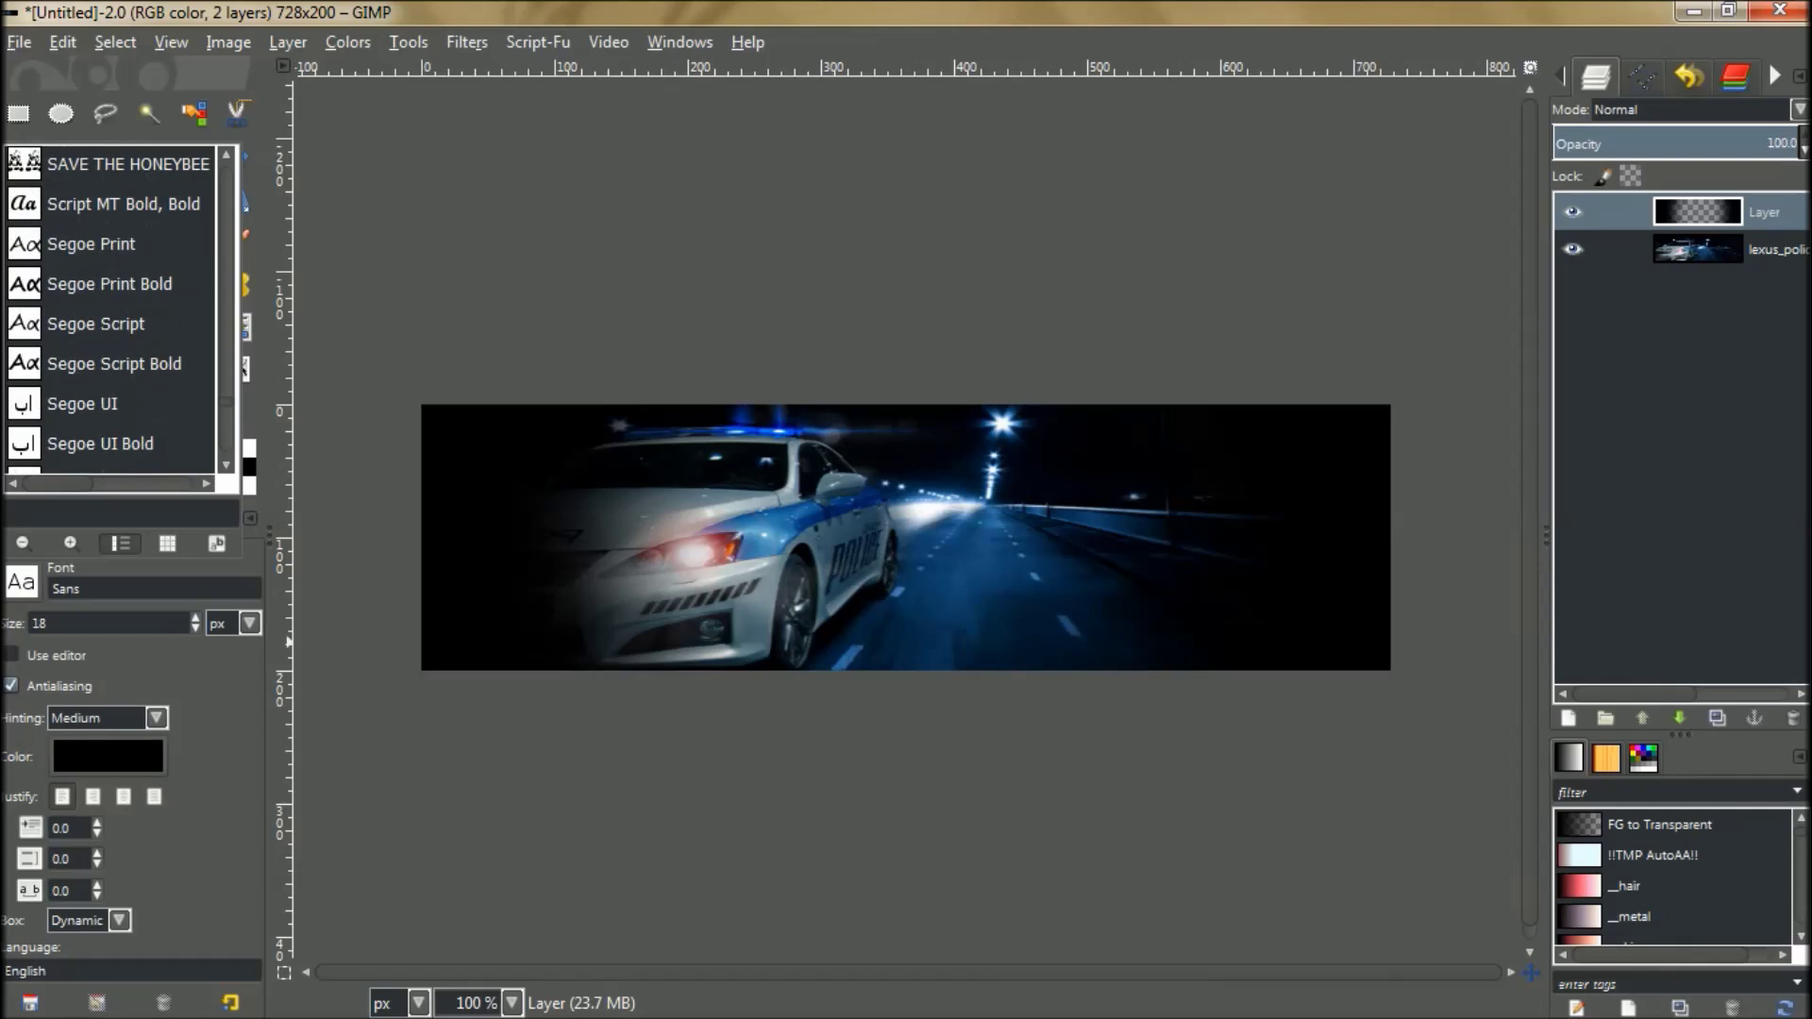
scroll(111, 312, "down", 6)
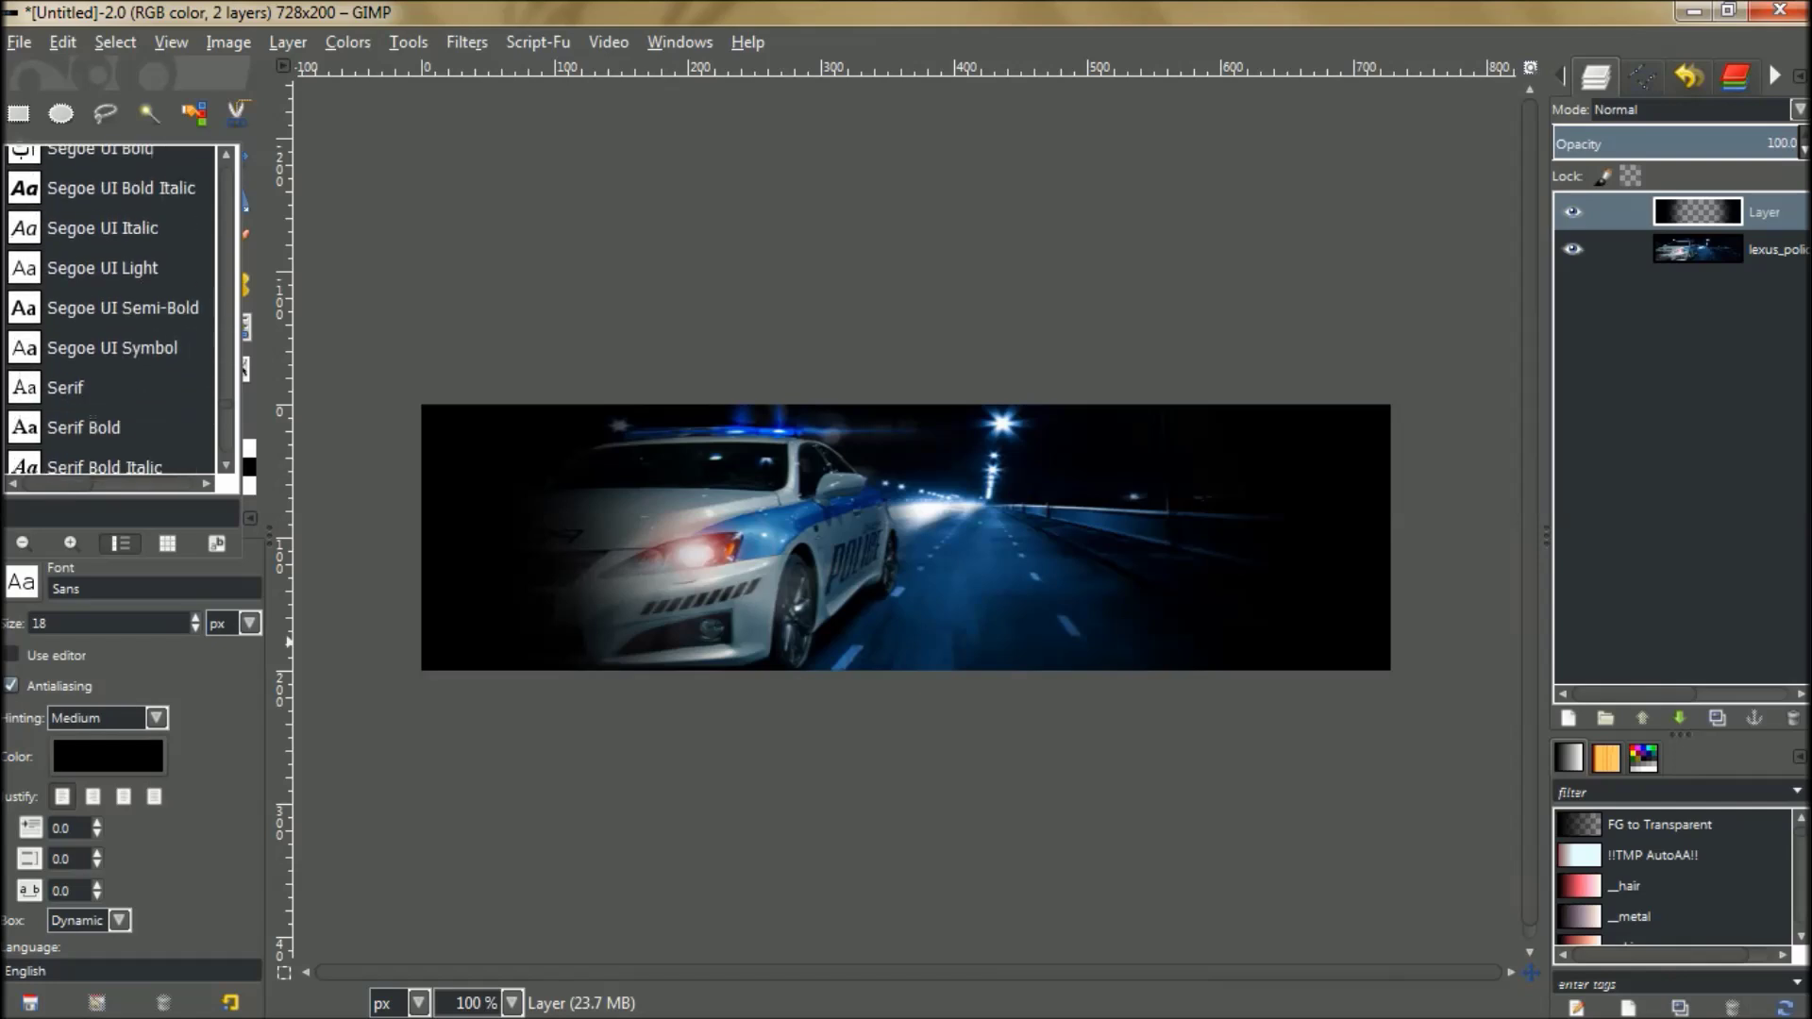
scroll(111, 312, "down", 5)
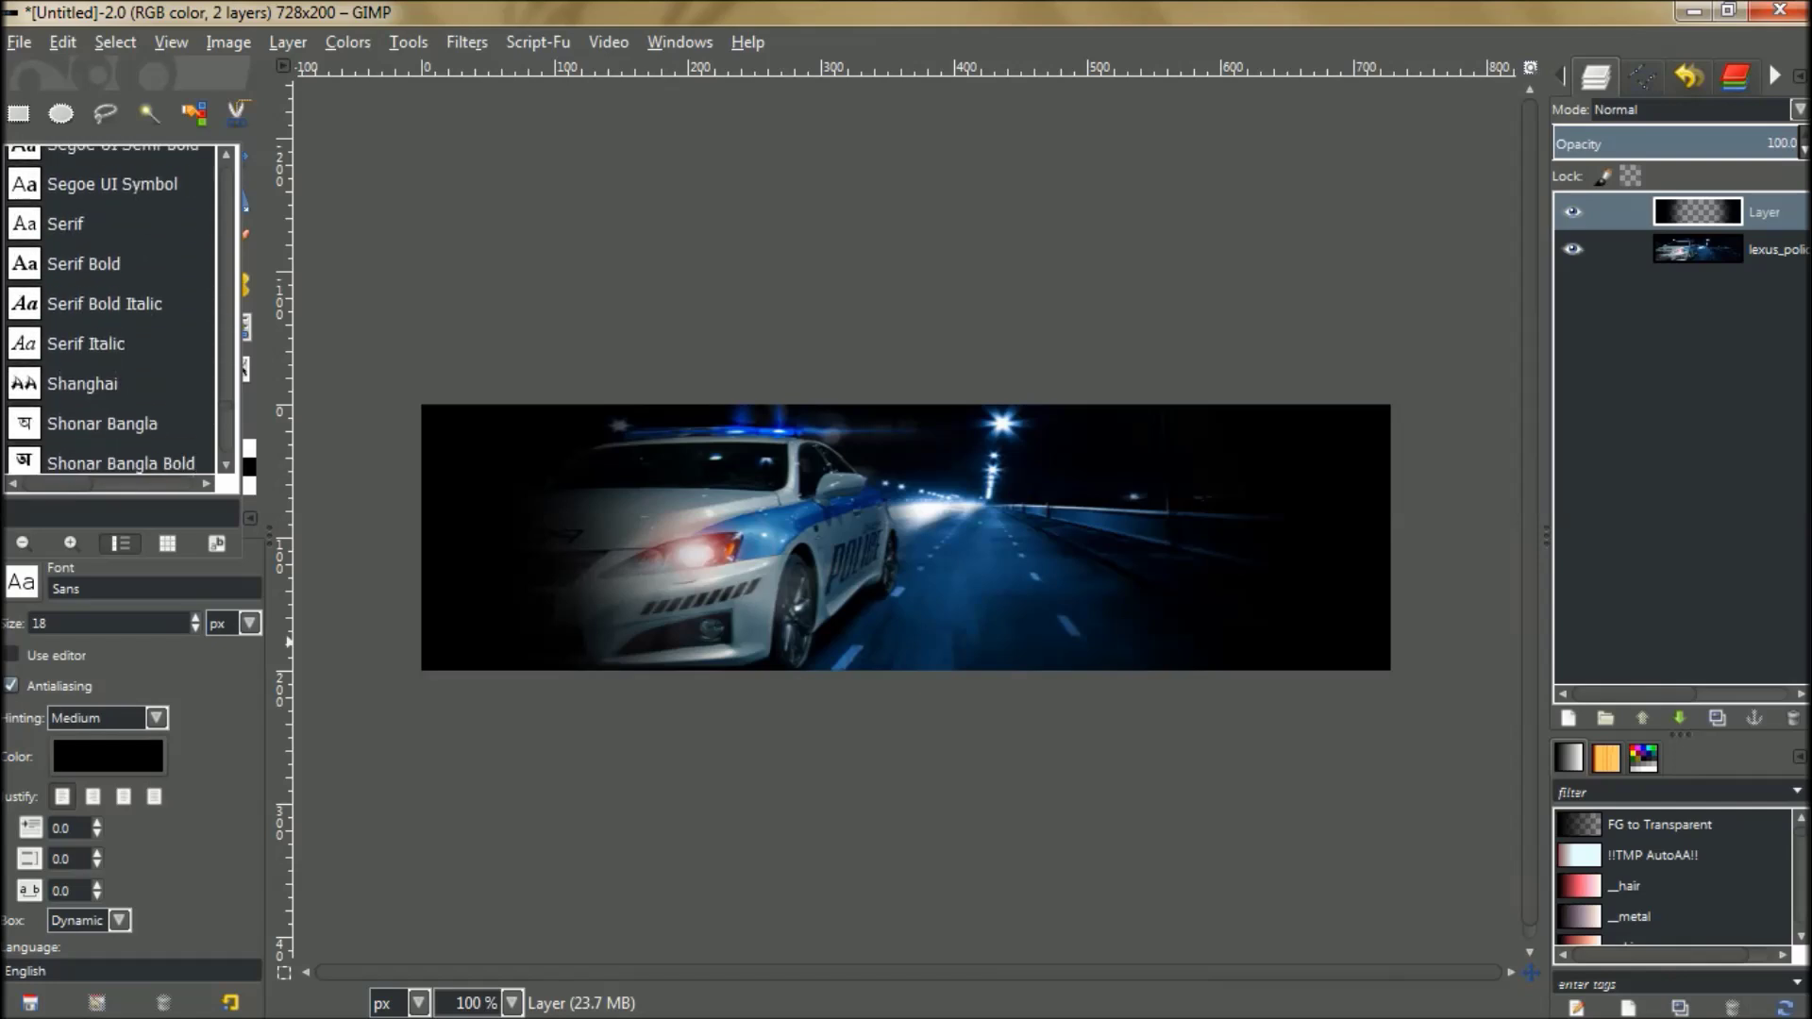
scroll(112, 311, "down", 2)
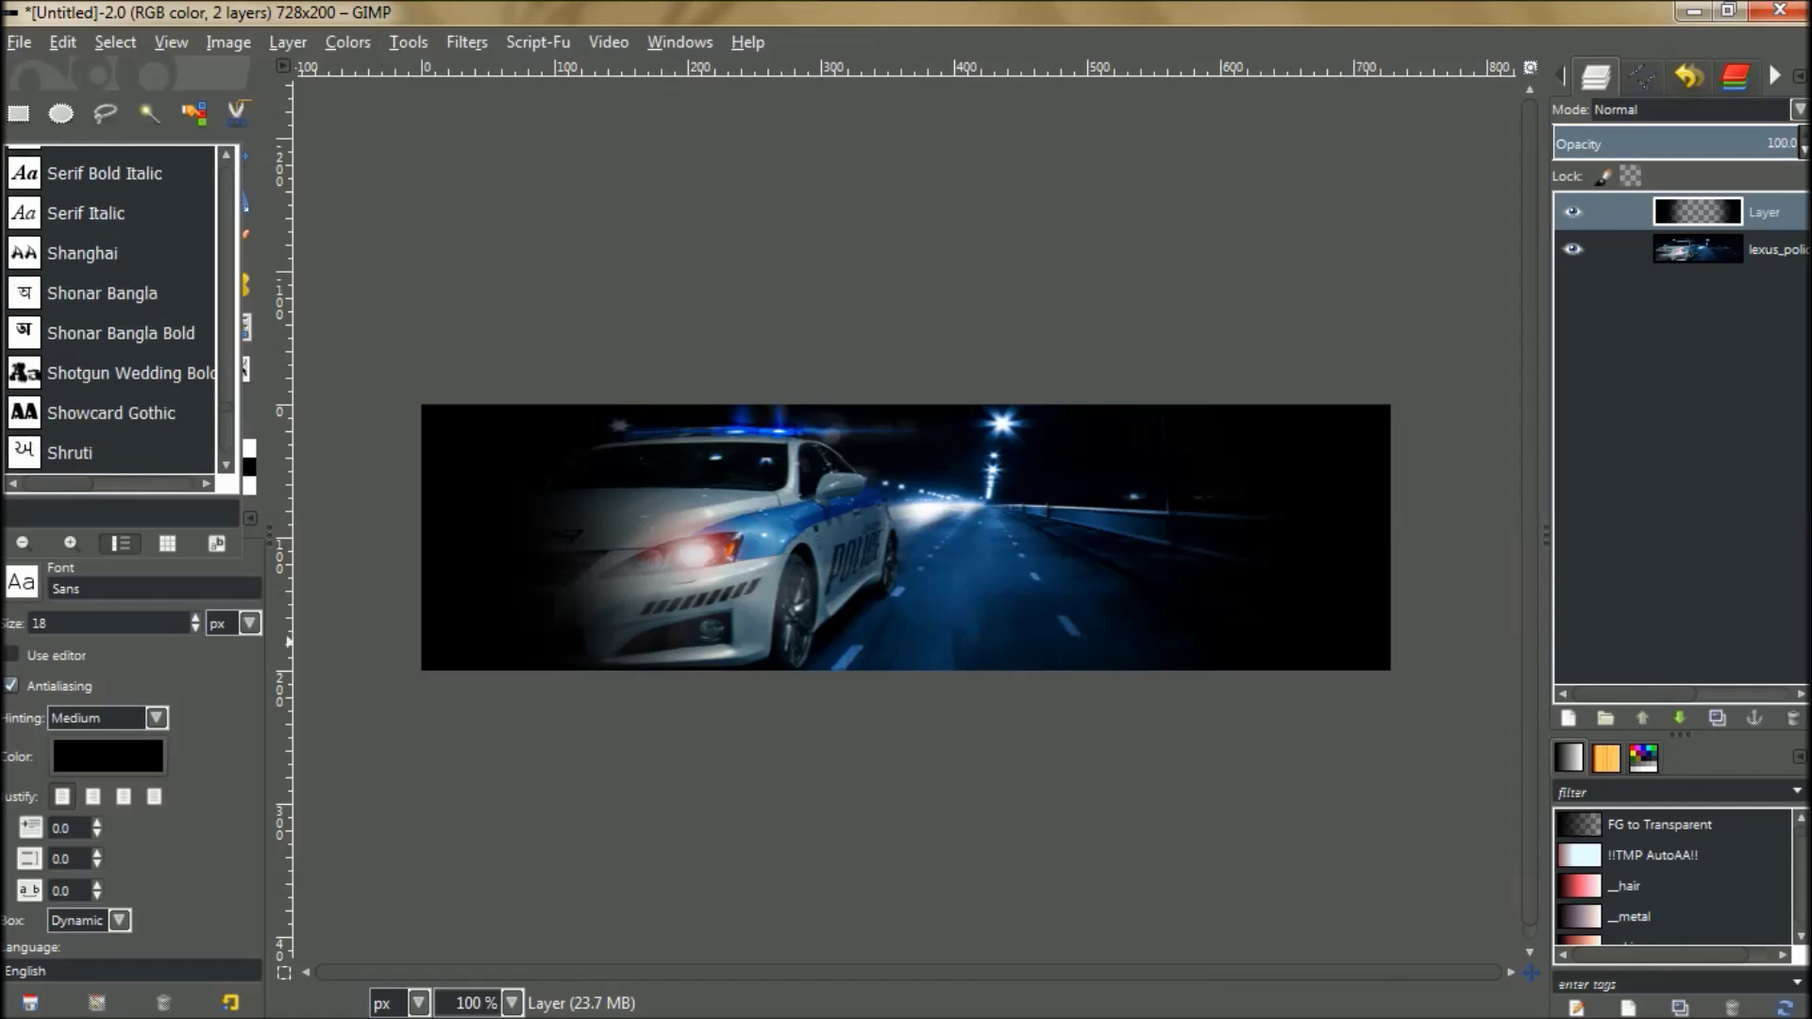
left_click(132, 373)
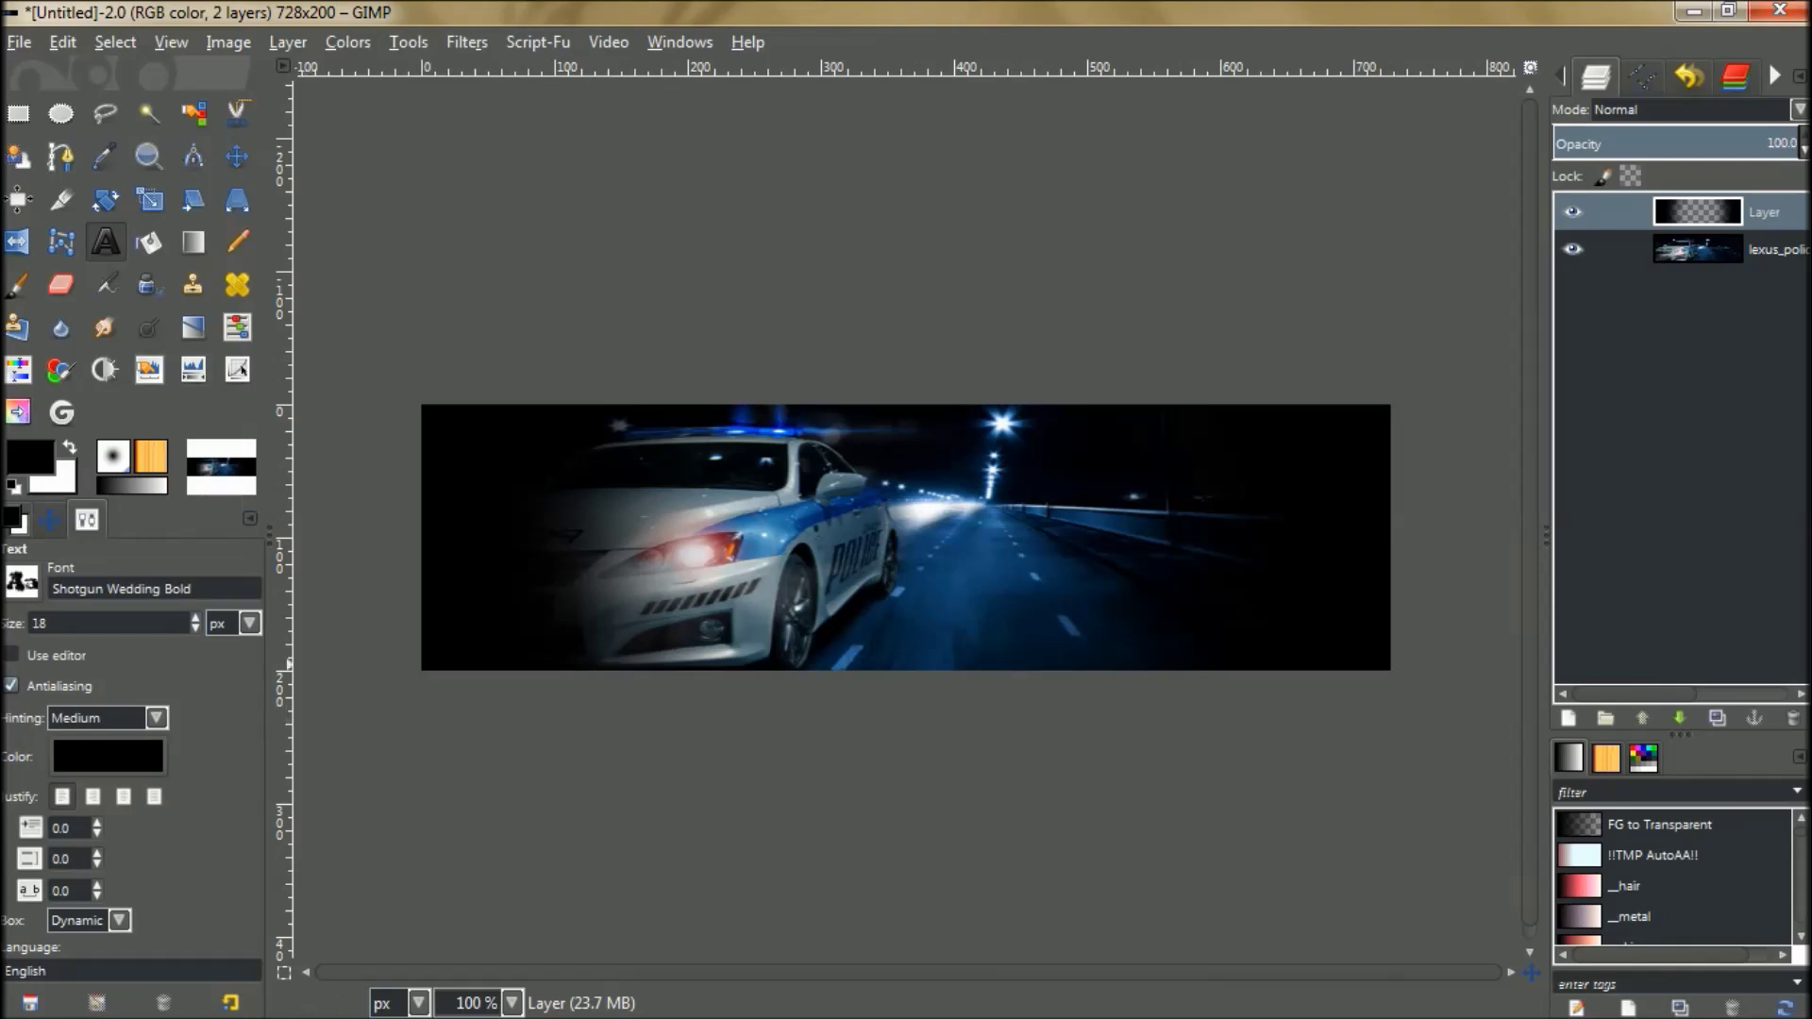
Set the text size to 69 px, start a text box over the car's front and make the colour blue 1c1ce3.
scroll(33, 623, "up", 2)
scroll(32, 623, "up", 20)
left_click(555, 564)
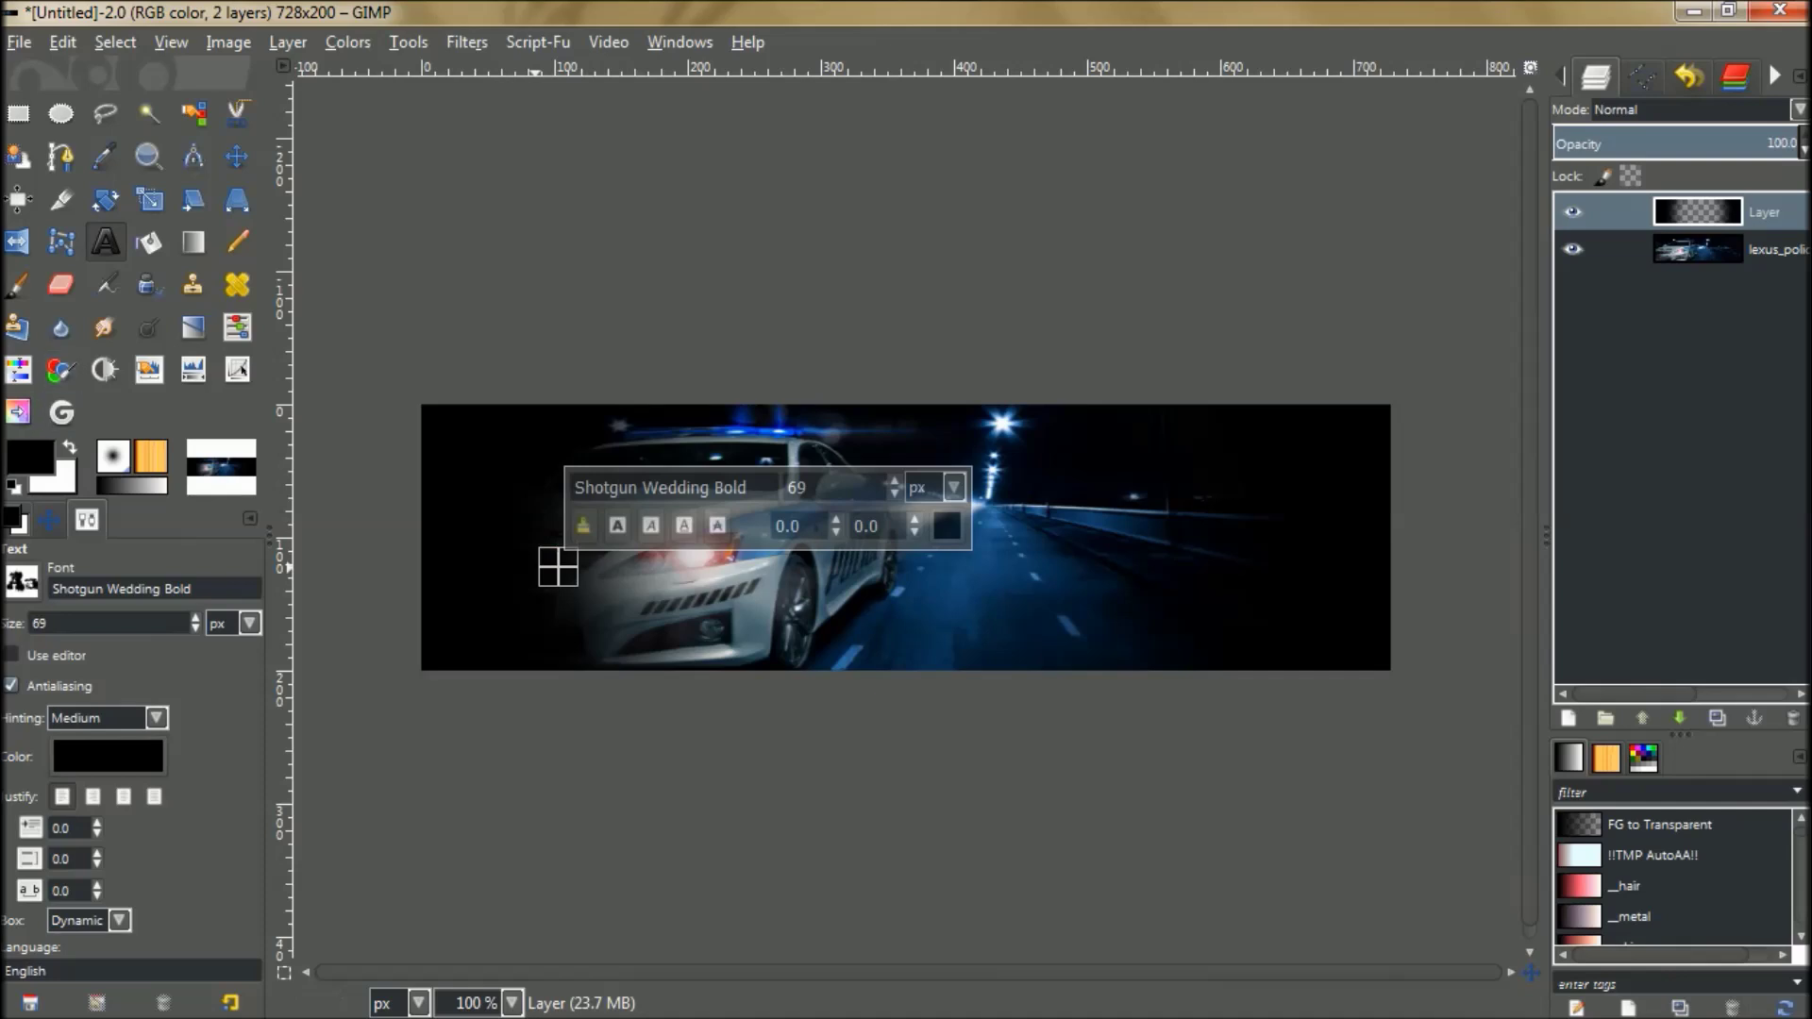
left_click(30, 456)
left_click(914, 587)
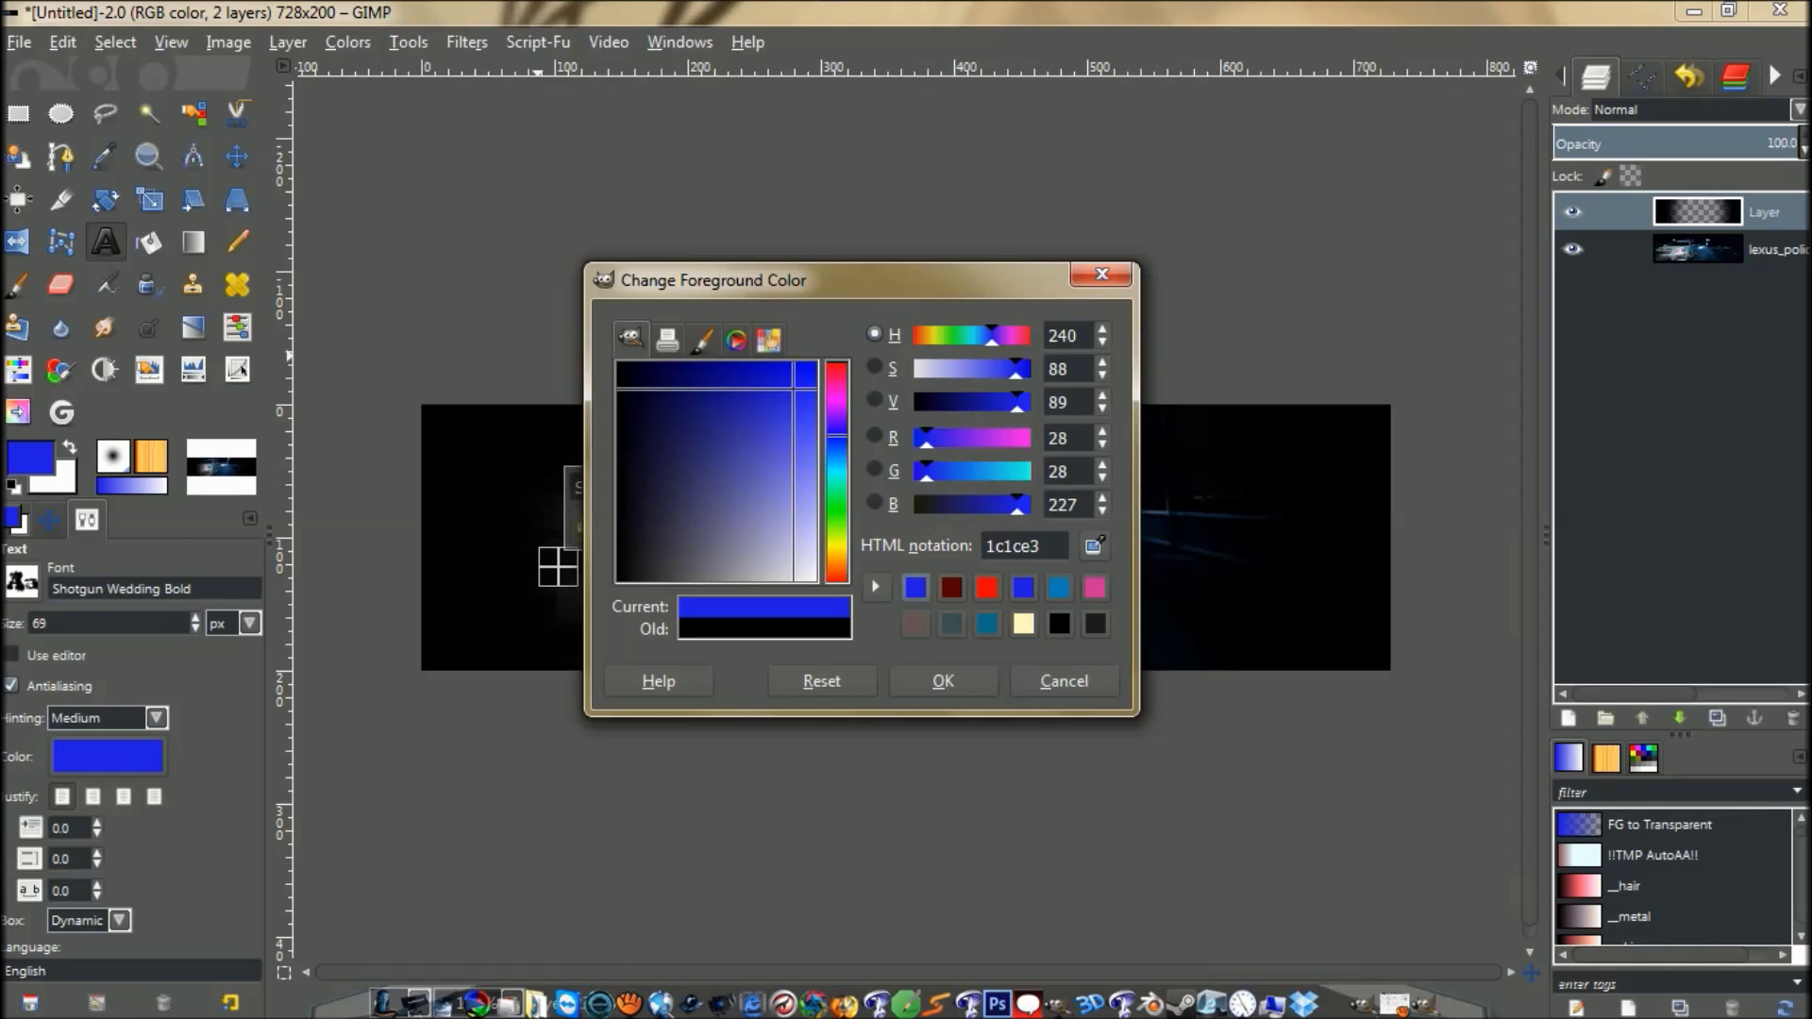
left_click(943, 680)
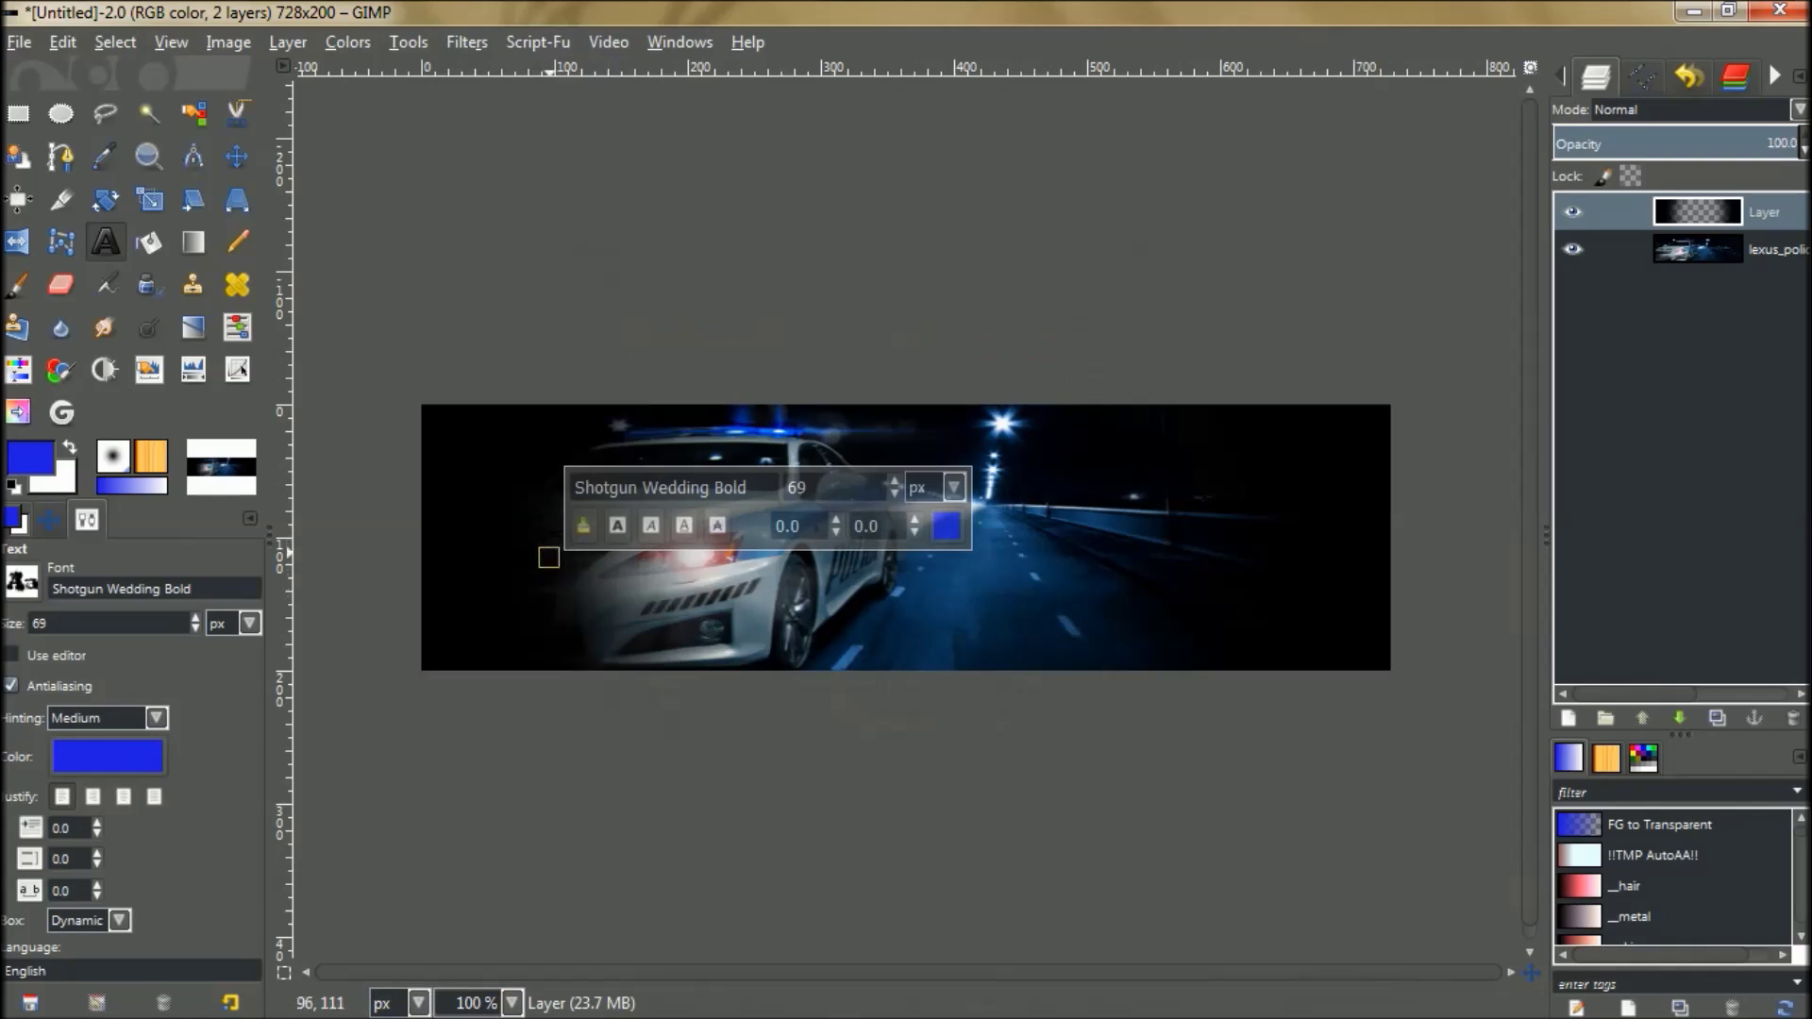
Enter "One Time" as the banner text.
type("O")
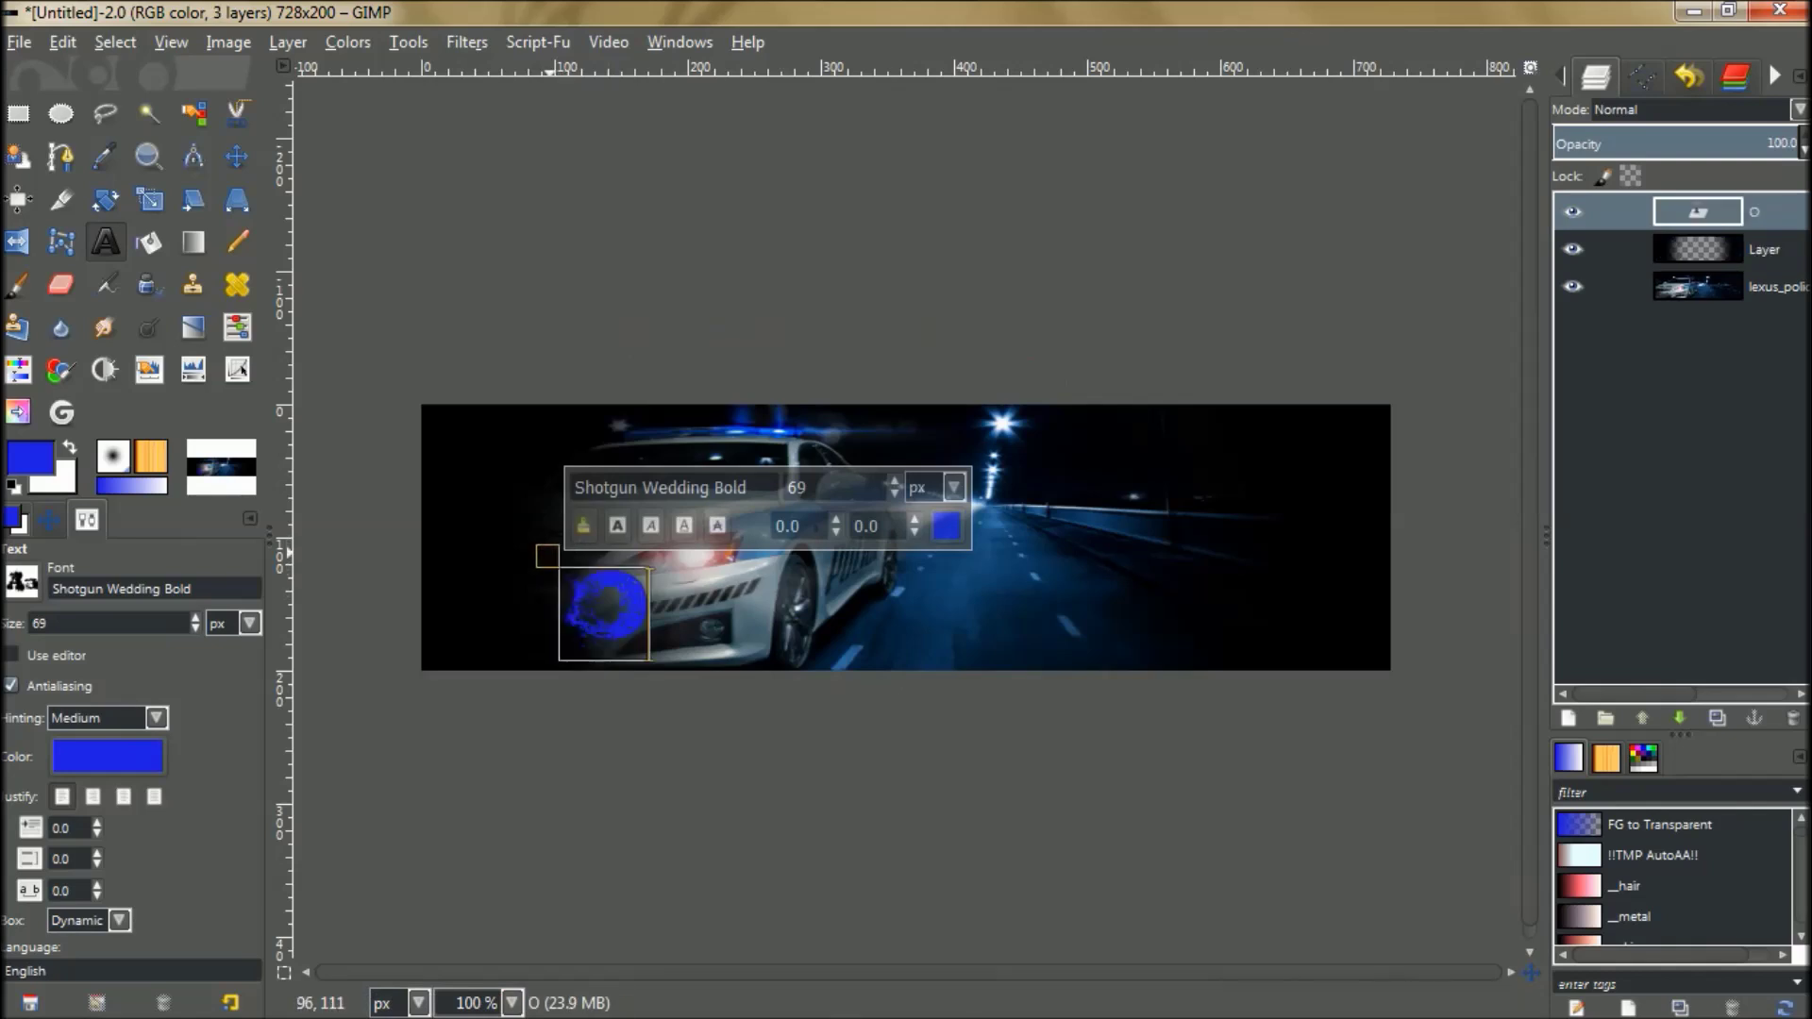
type("ne T")
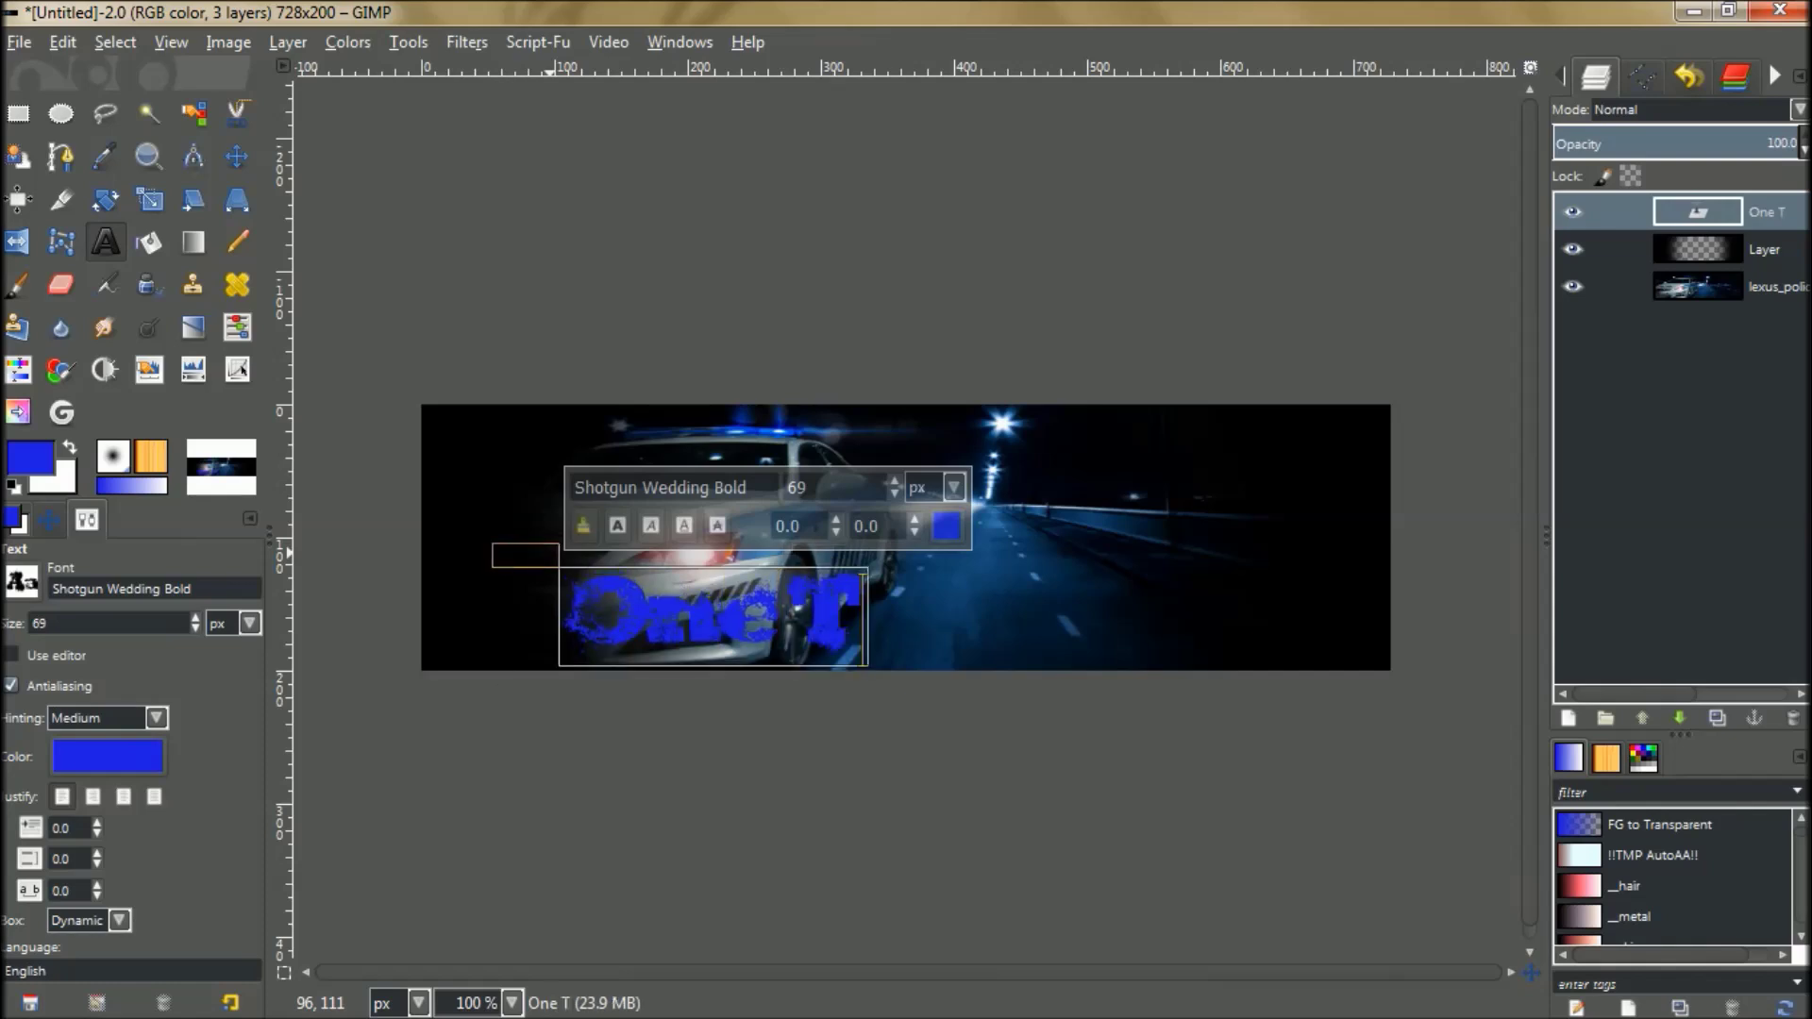
type("ime")
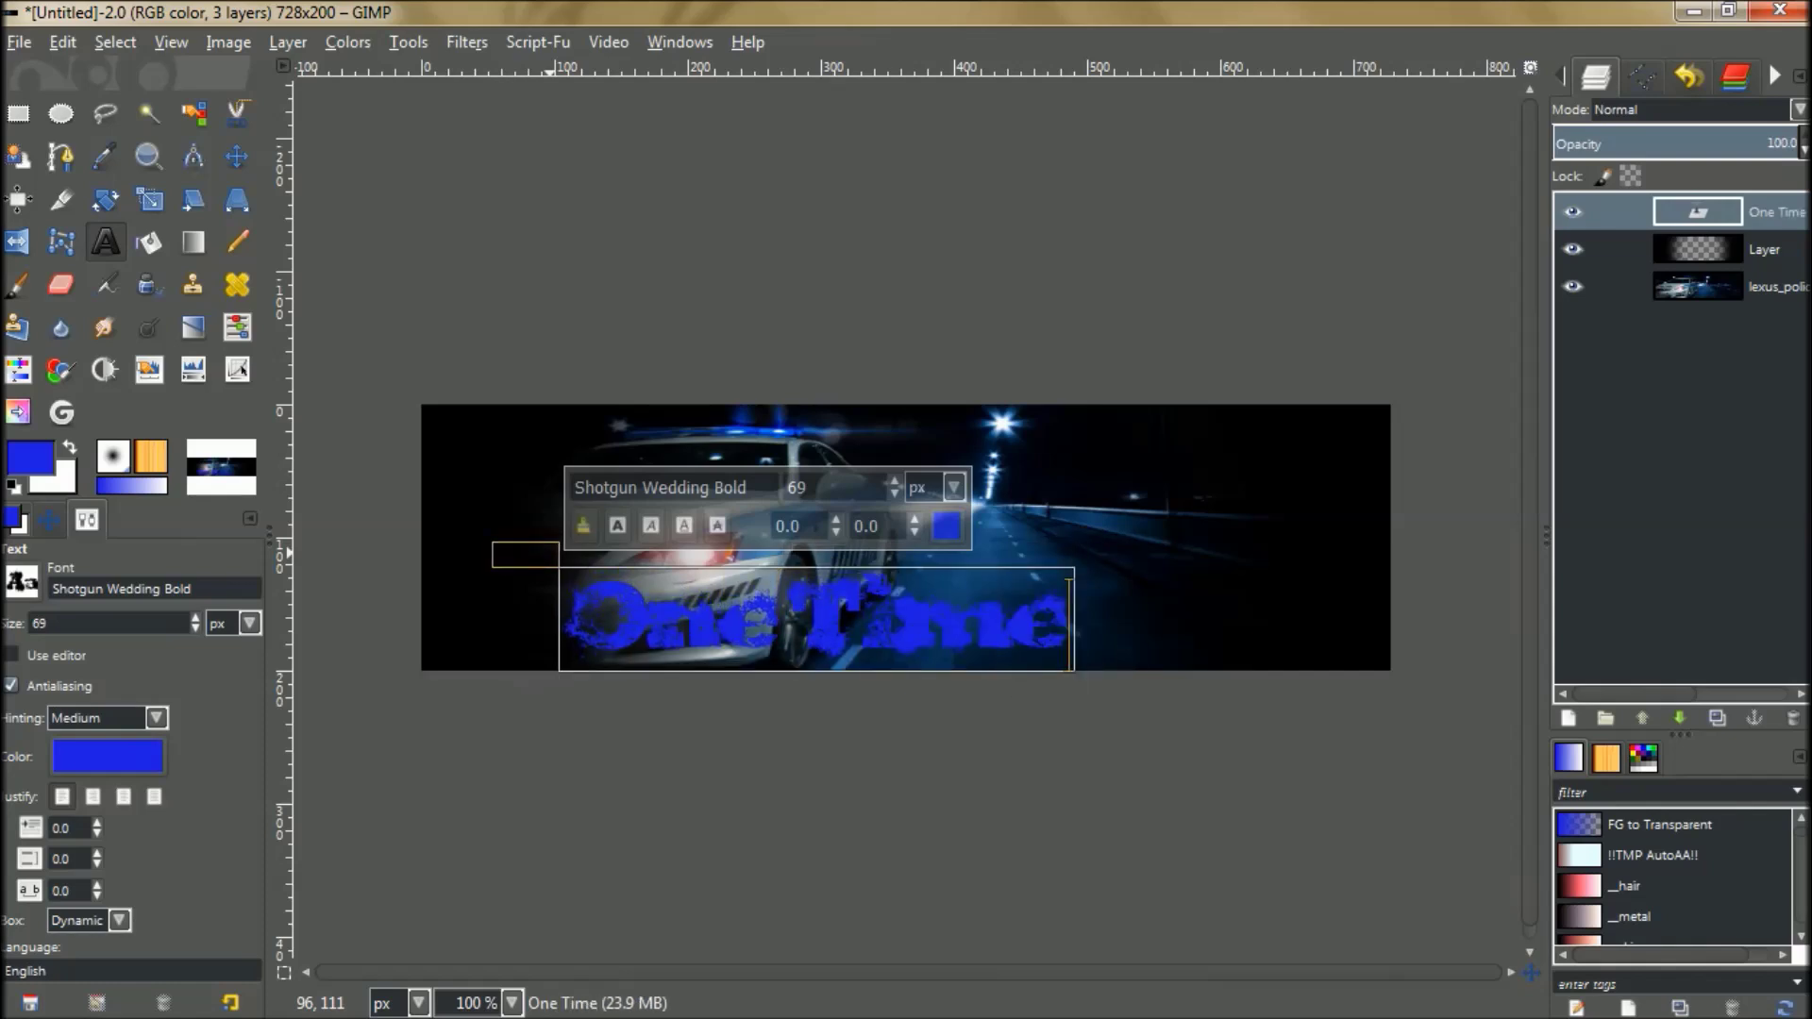
Select the whole "One Time" text and enlarge it to 125 px.
left_click_drag(1071, 611, 566, 599)
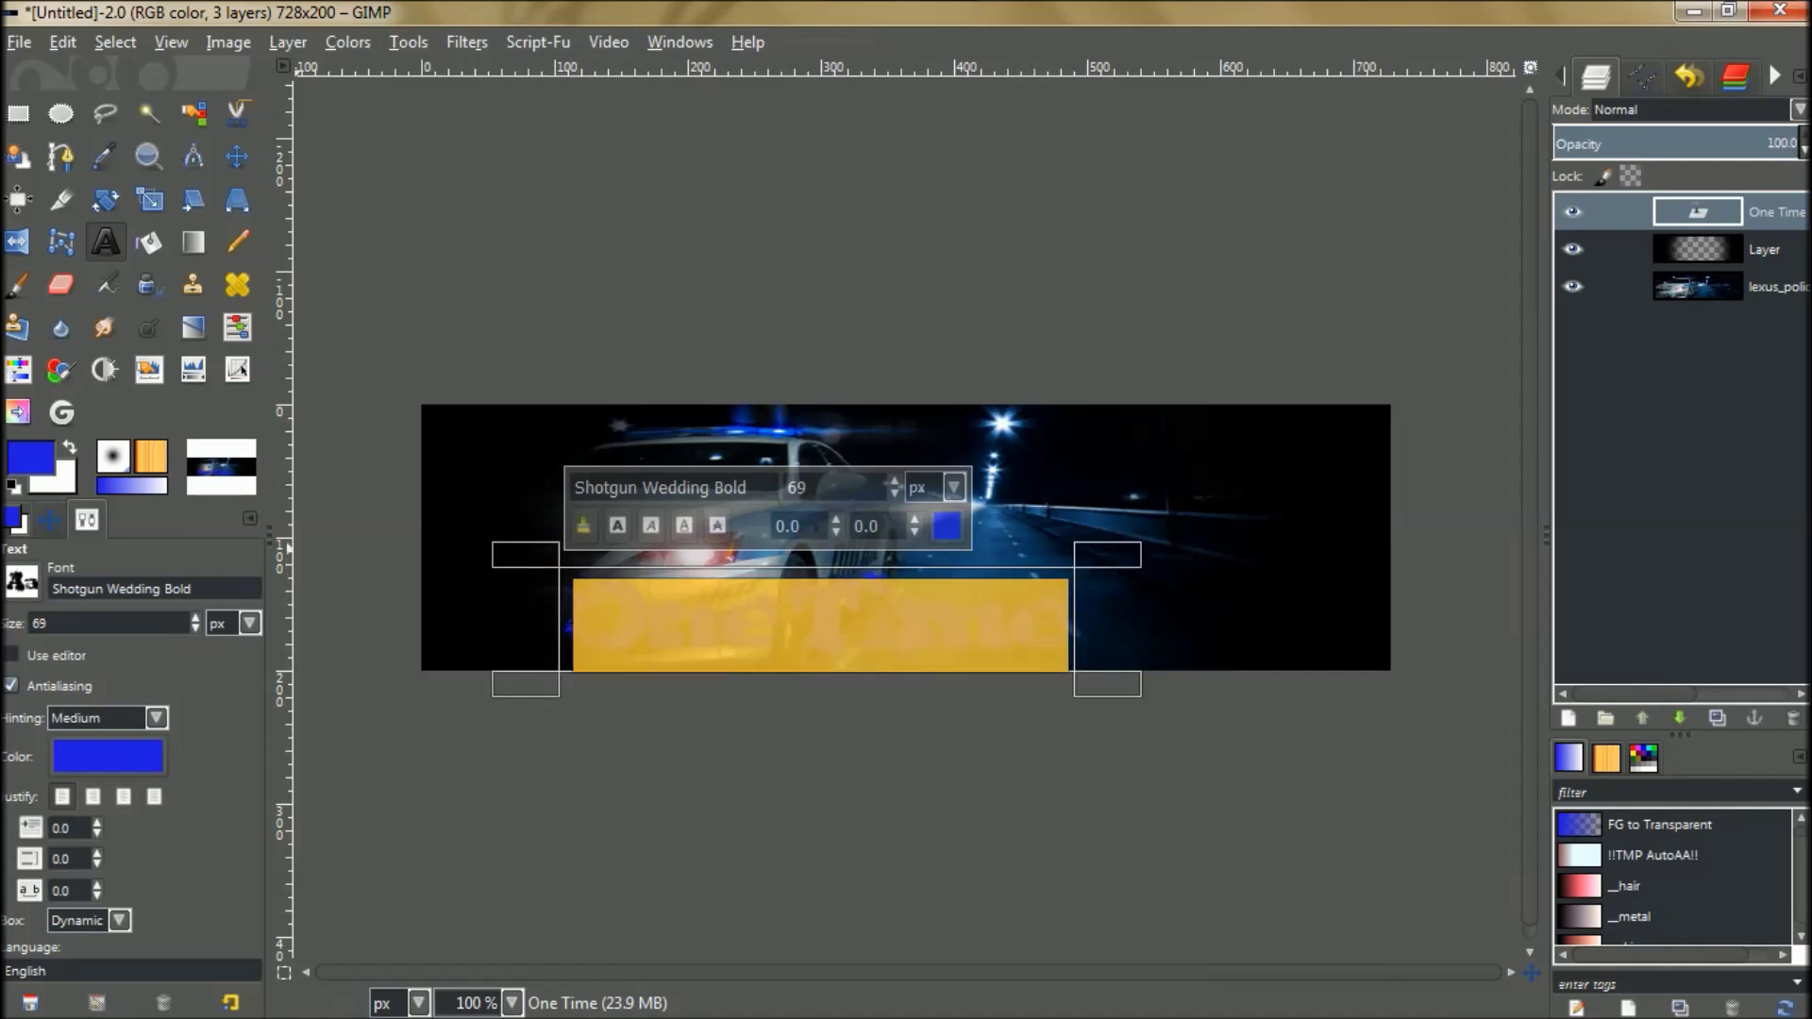
scroll(113, 623, "up", 20)
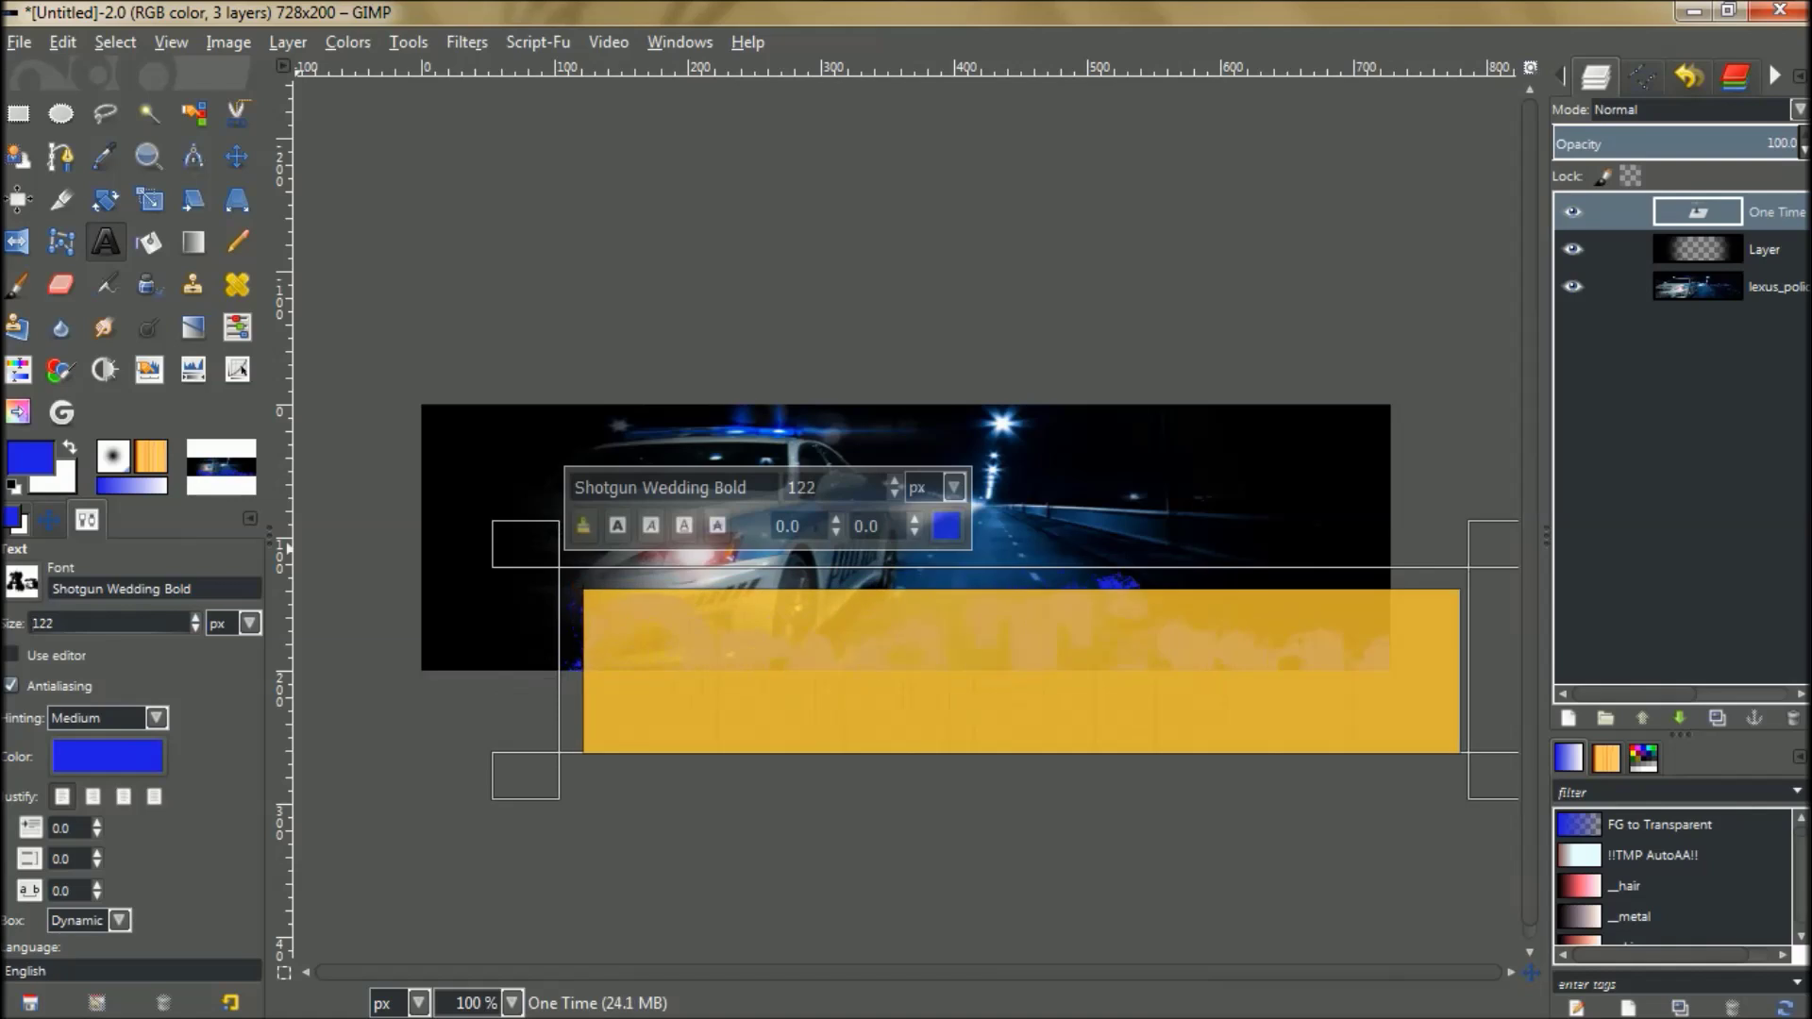
scroll(113, 622, "up", 1)
scroll(113, 622, "up", 2)
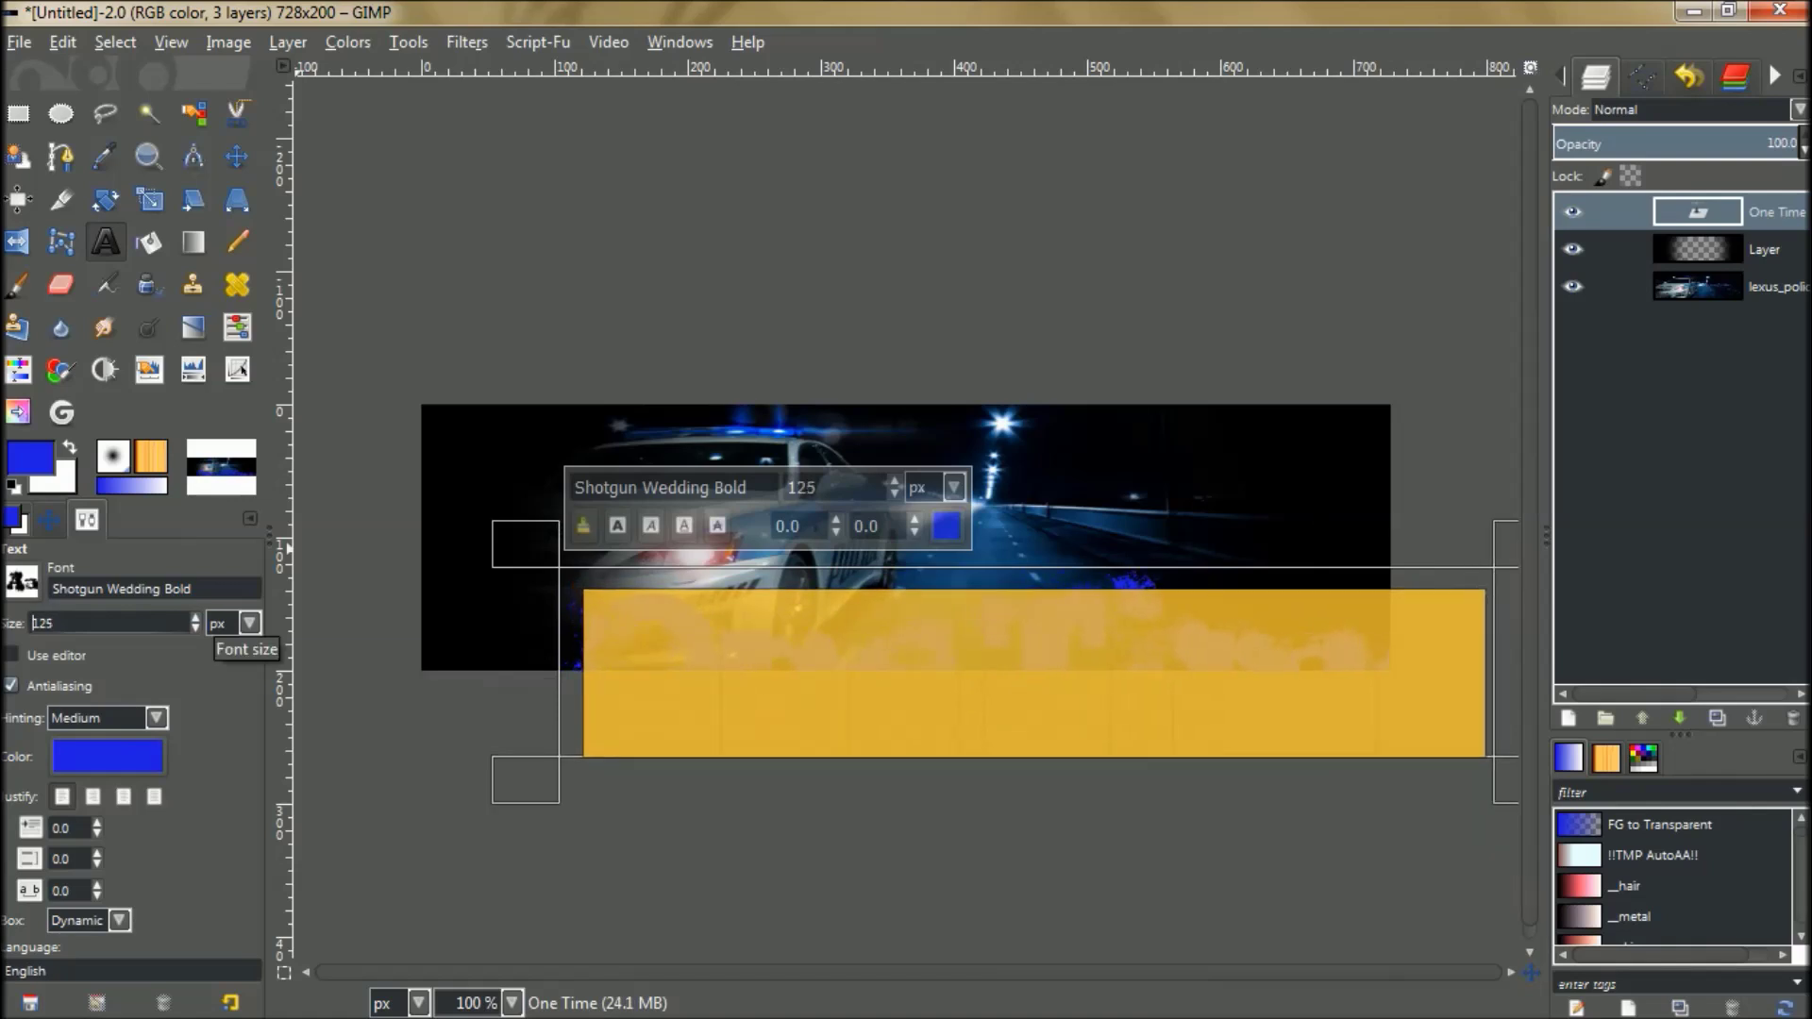
Set the Move tool to move the active layer and reposition the "One Time" text in the banner's centre.
left_click(237, 155)
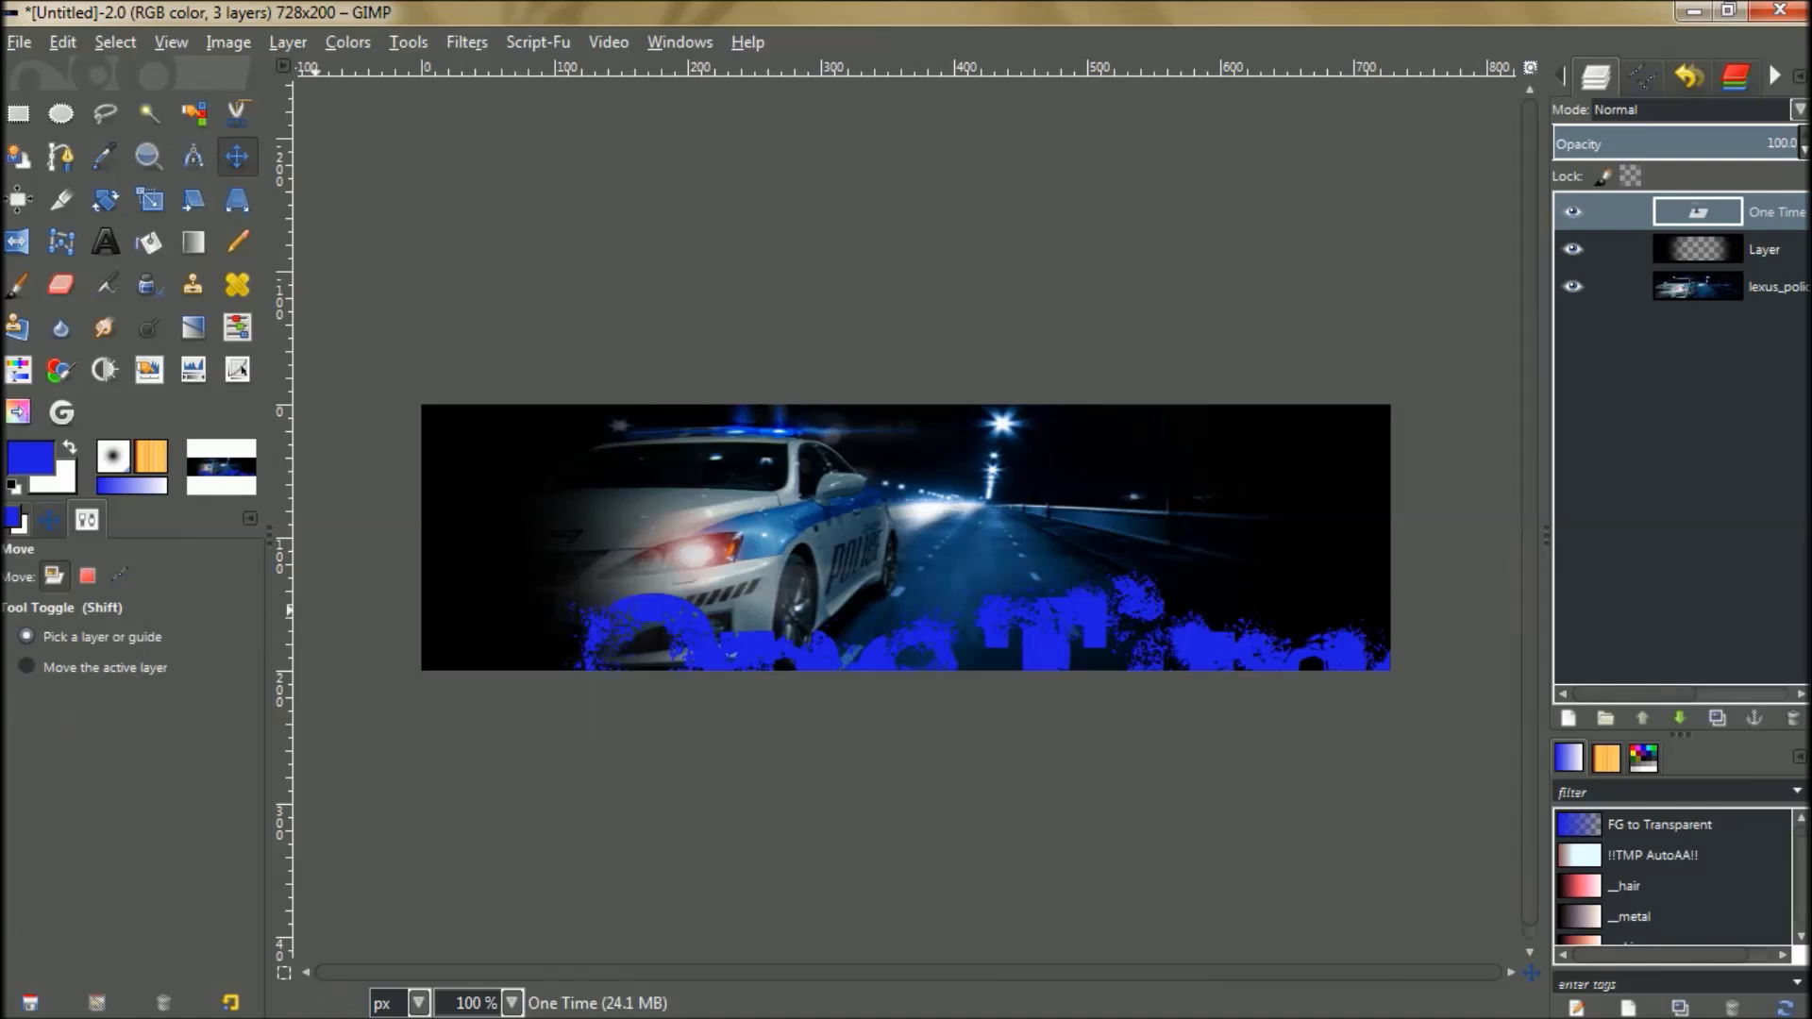
left_click(27, 667)
left_click_drag(1028, 663, 907, 553)
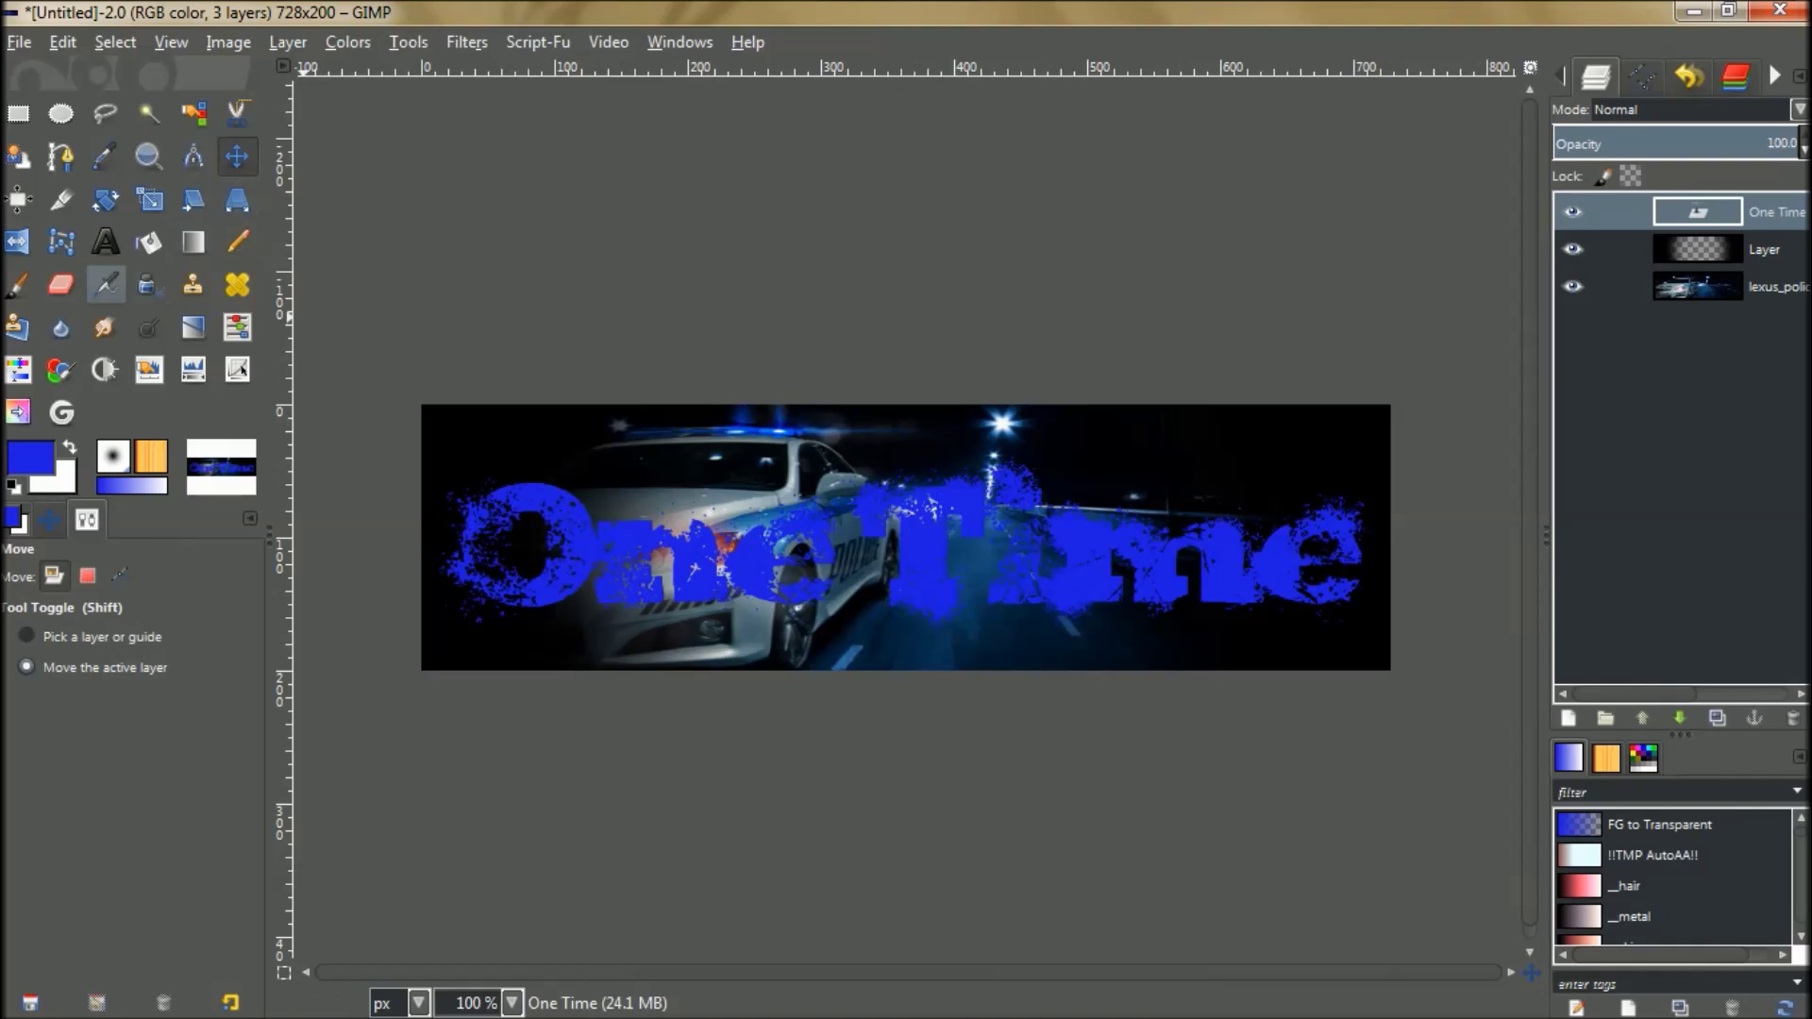
Reselect all of the "One Time" text and reduce its size to 112 px.
left_click(105, 241)
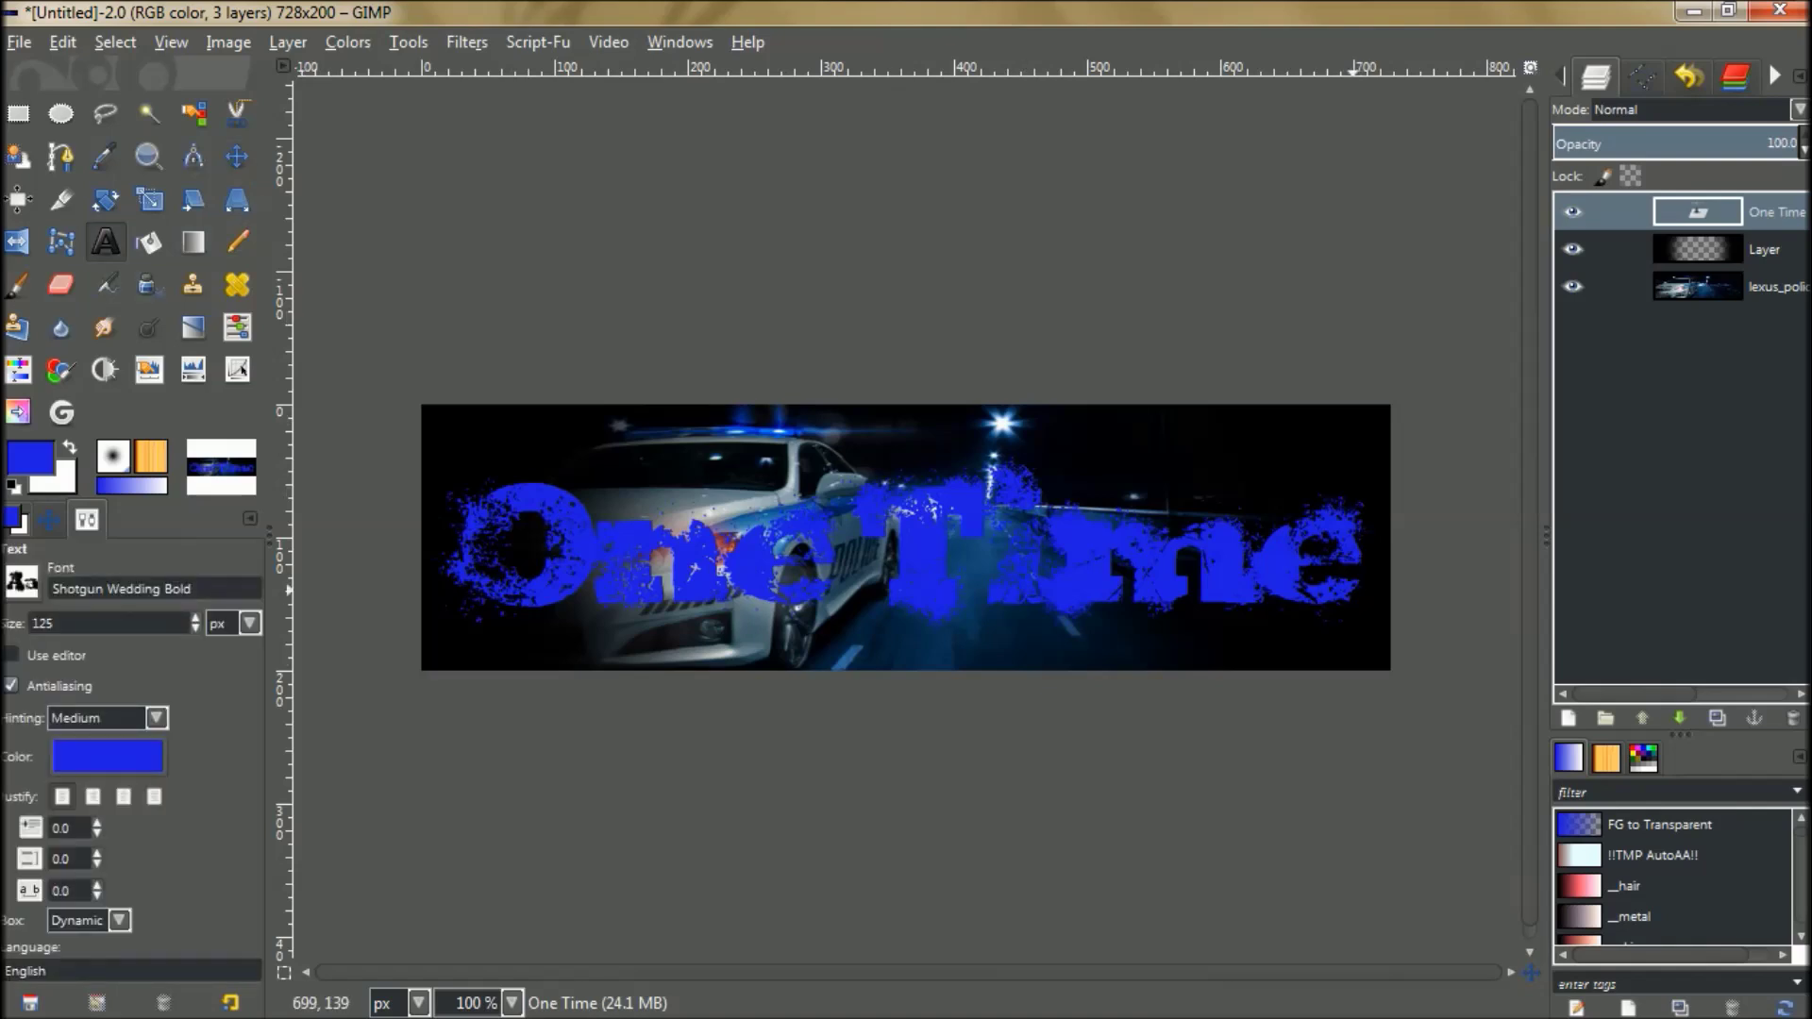
left_click(1080, 521)
left_click_drag(1363, 566, 417, 384)
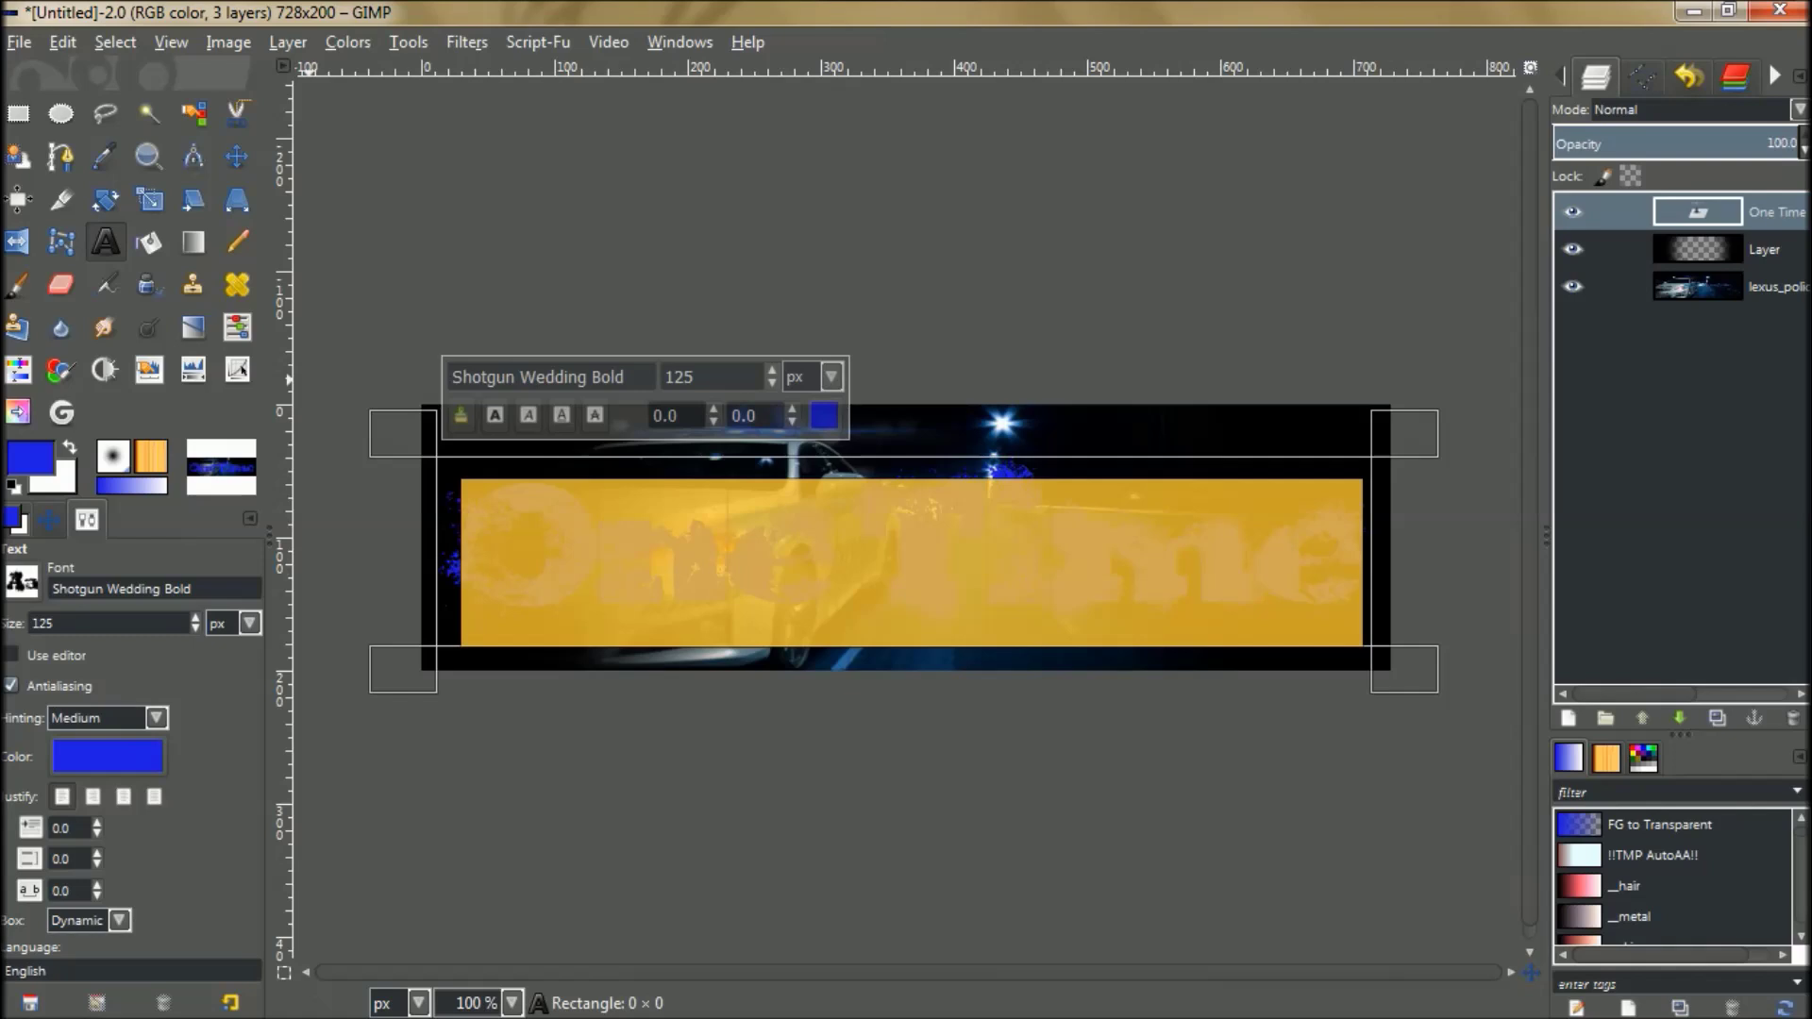
scroll(109, 622, "up", 3)
scroll(109, 622, "down", 4)
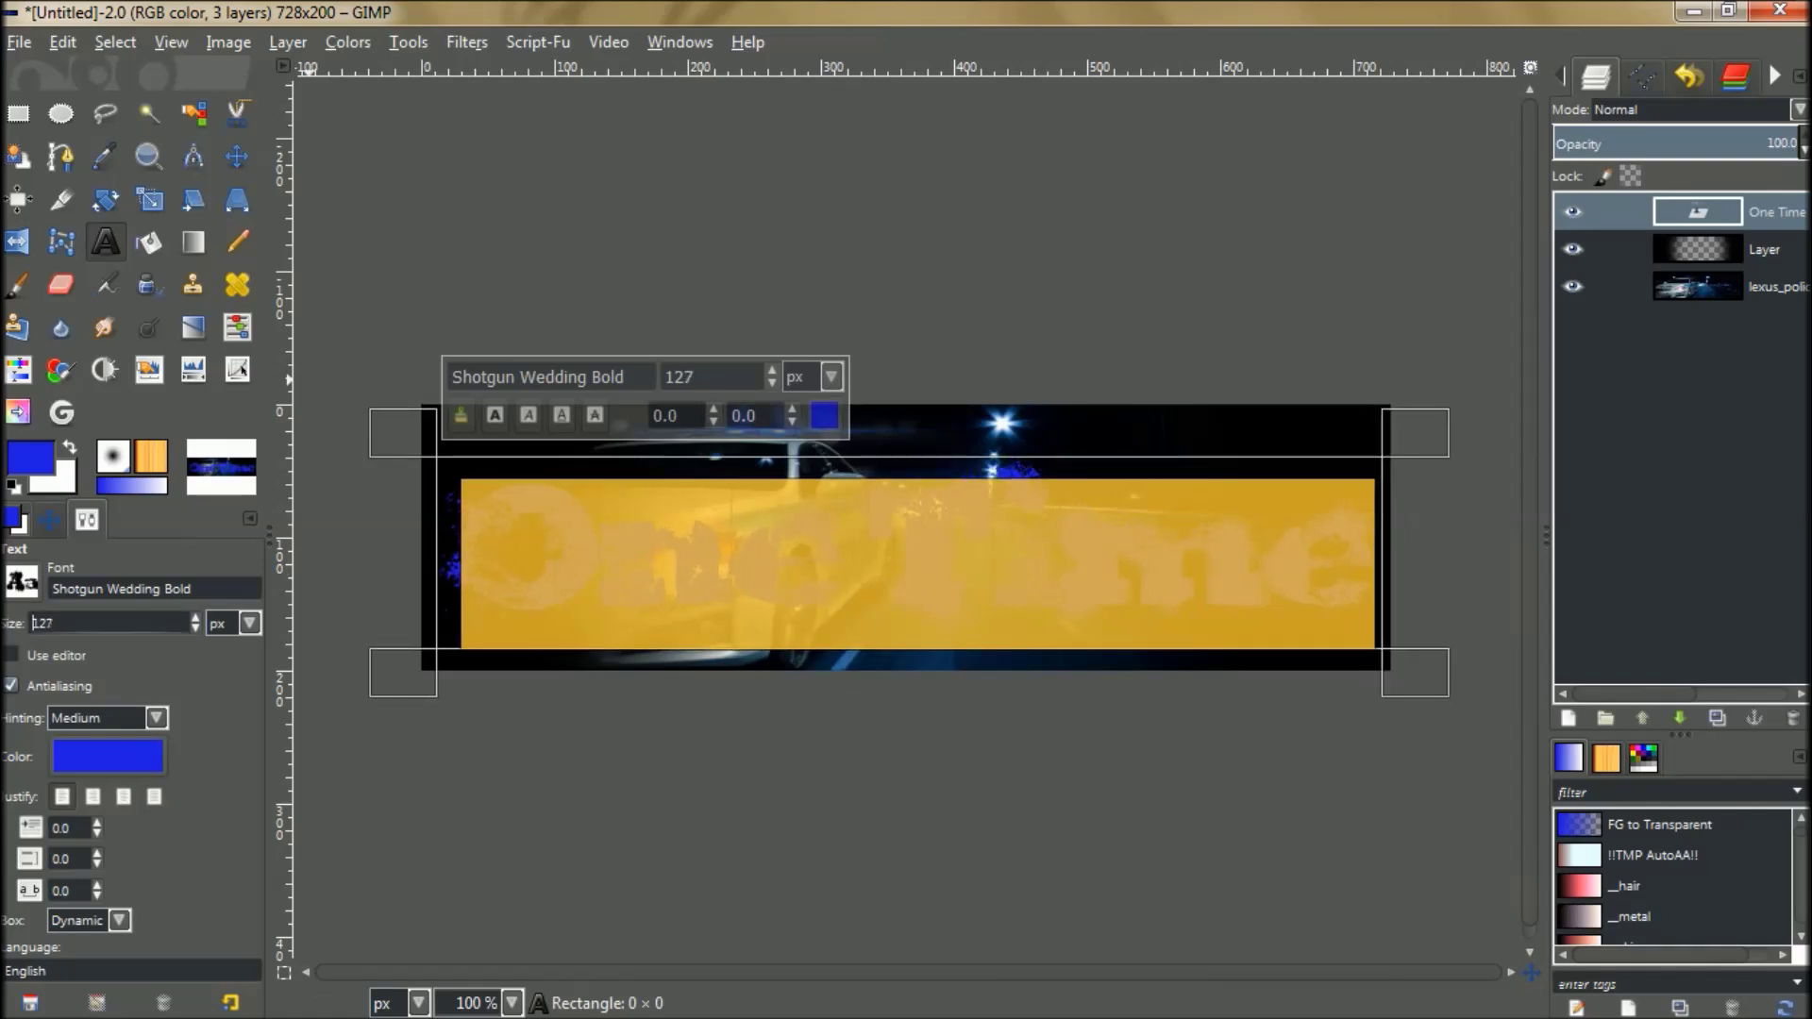
scroll(33, 622, "down", 6)
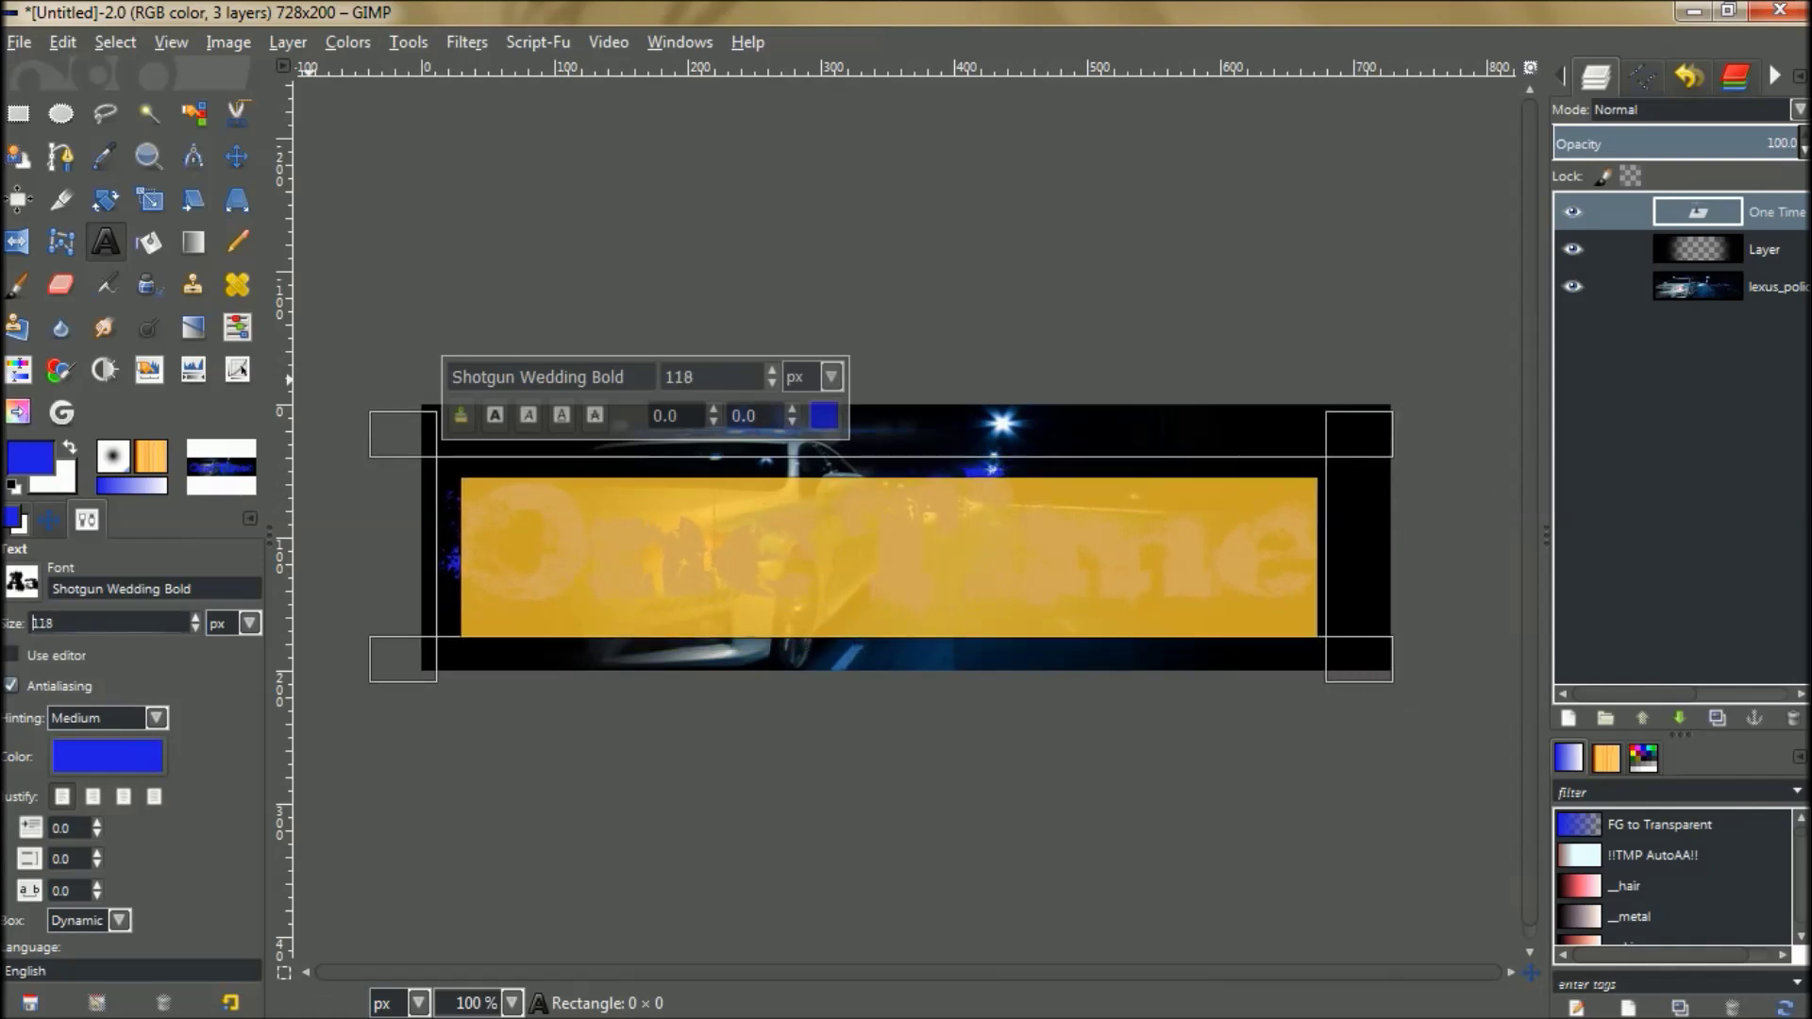
scroll(33, 623, "down", 5)
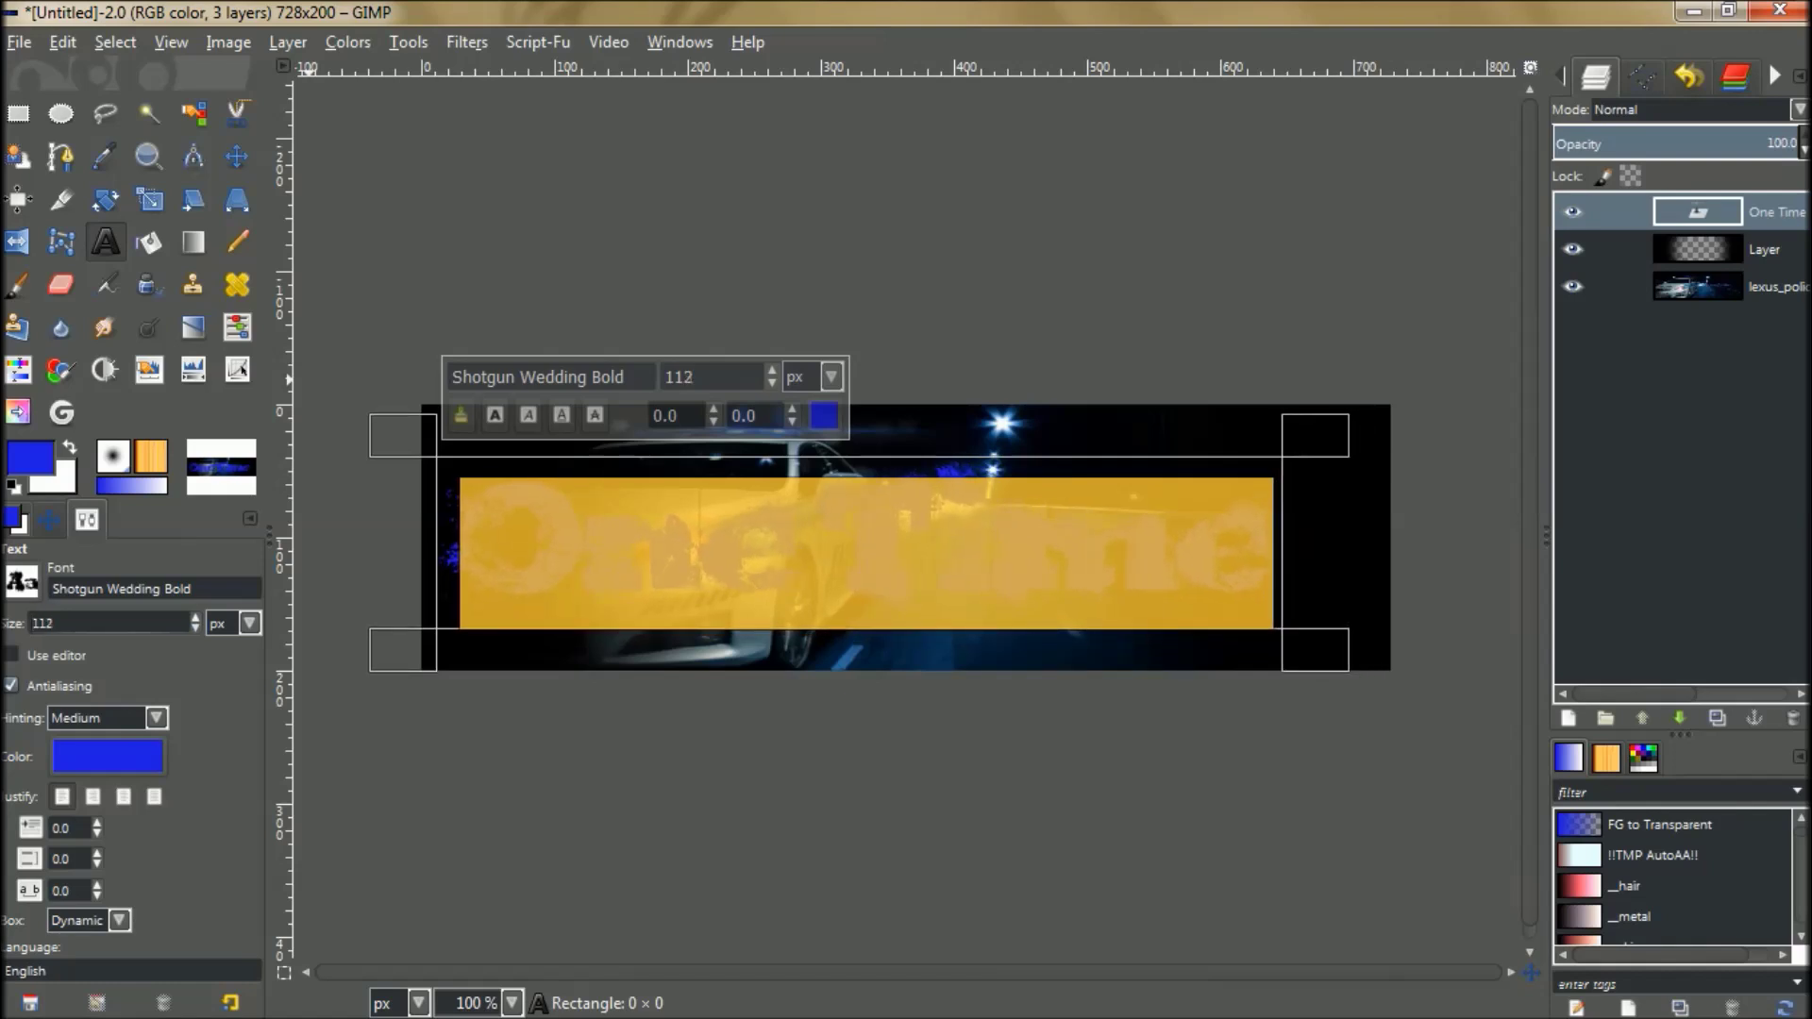
Reduce the "One Time" text size to 108 px and move the text to the middle of the banner.
scroll(33, 623, "down", 3)
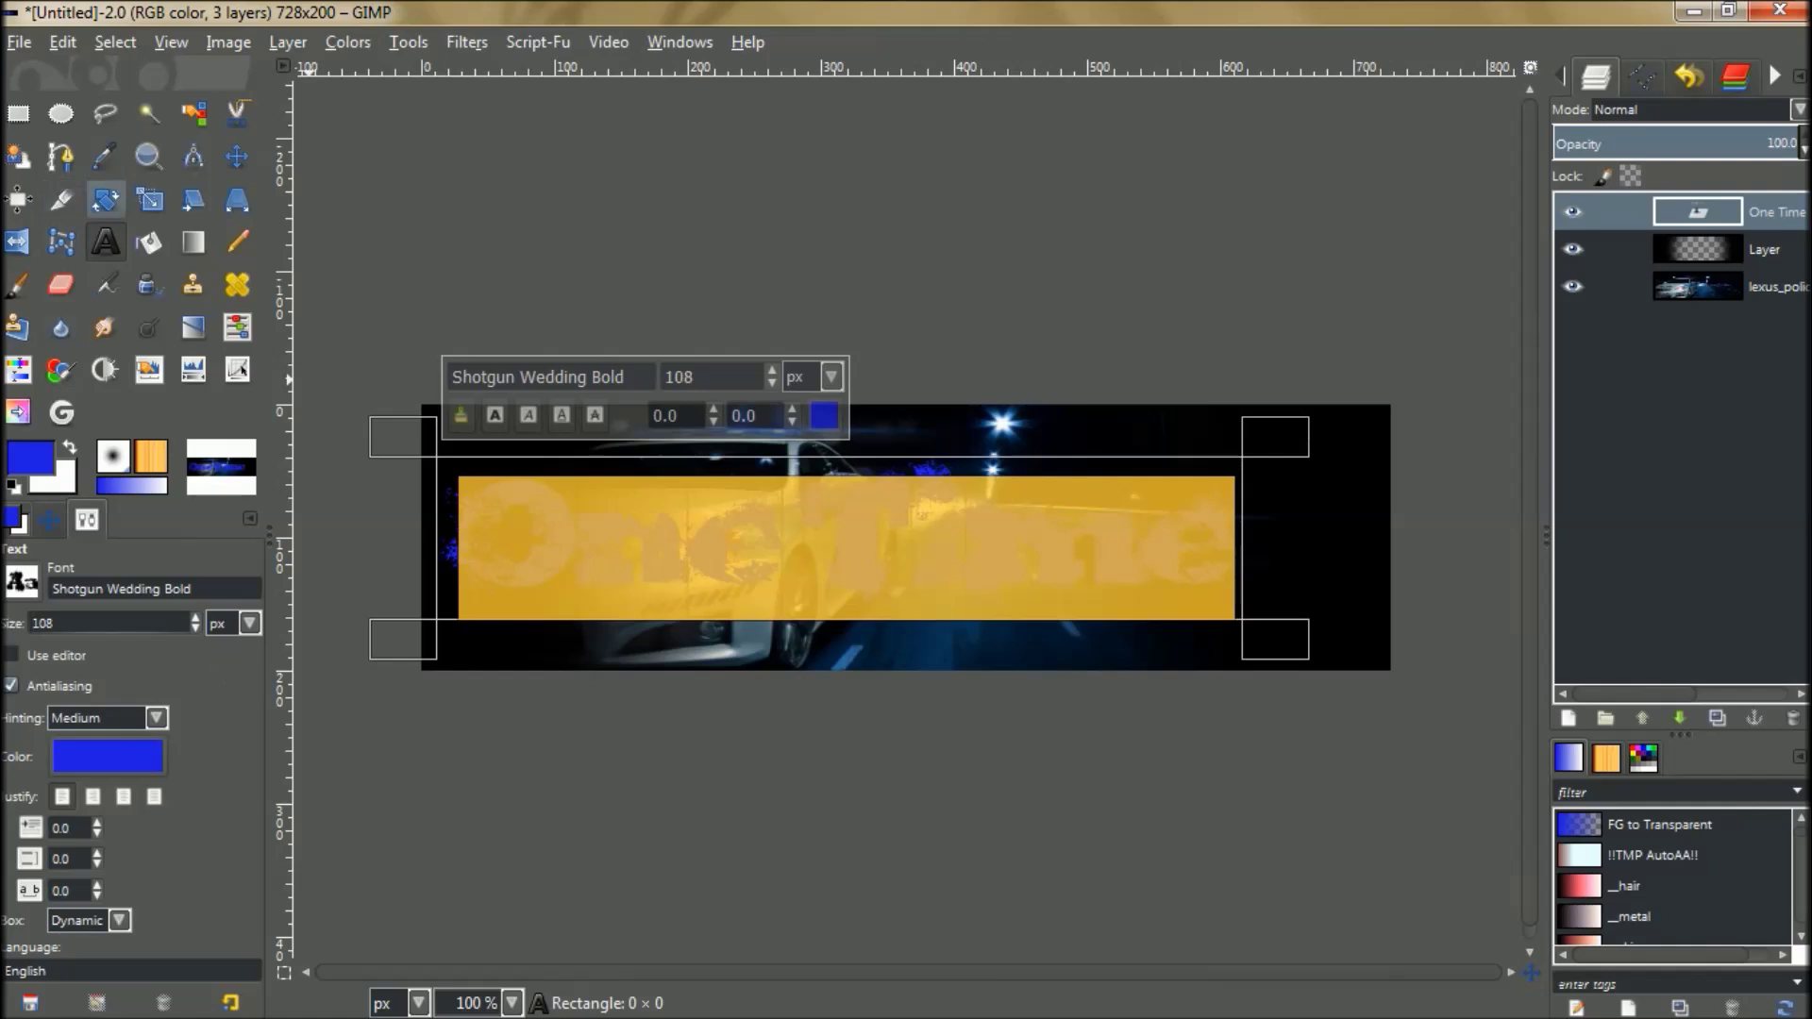
left_click(236, 156)
left_click_drag(838, 538, 906, 547)
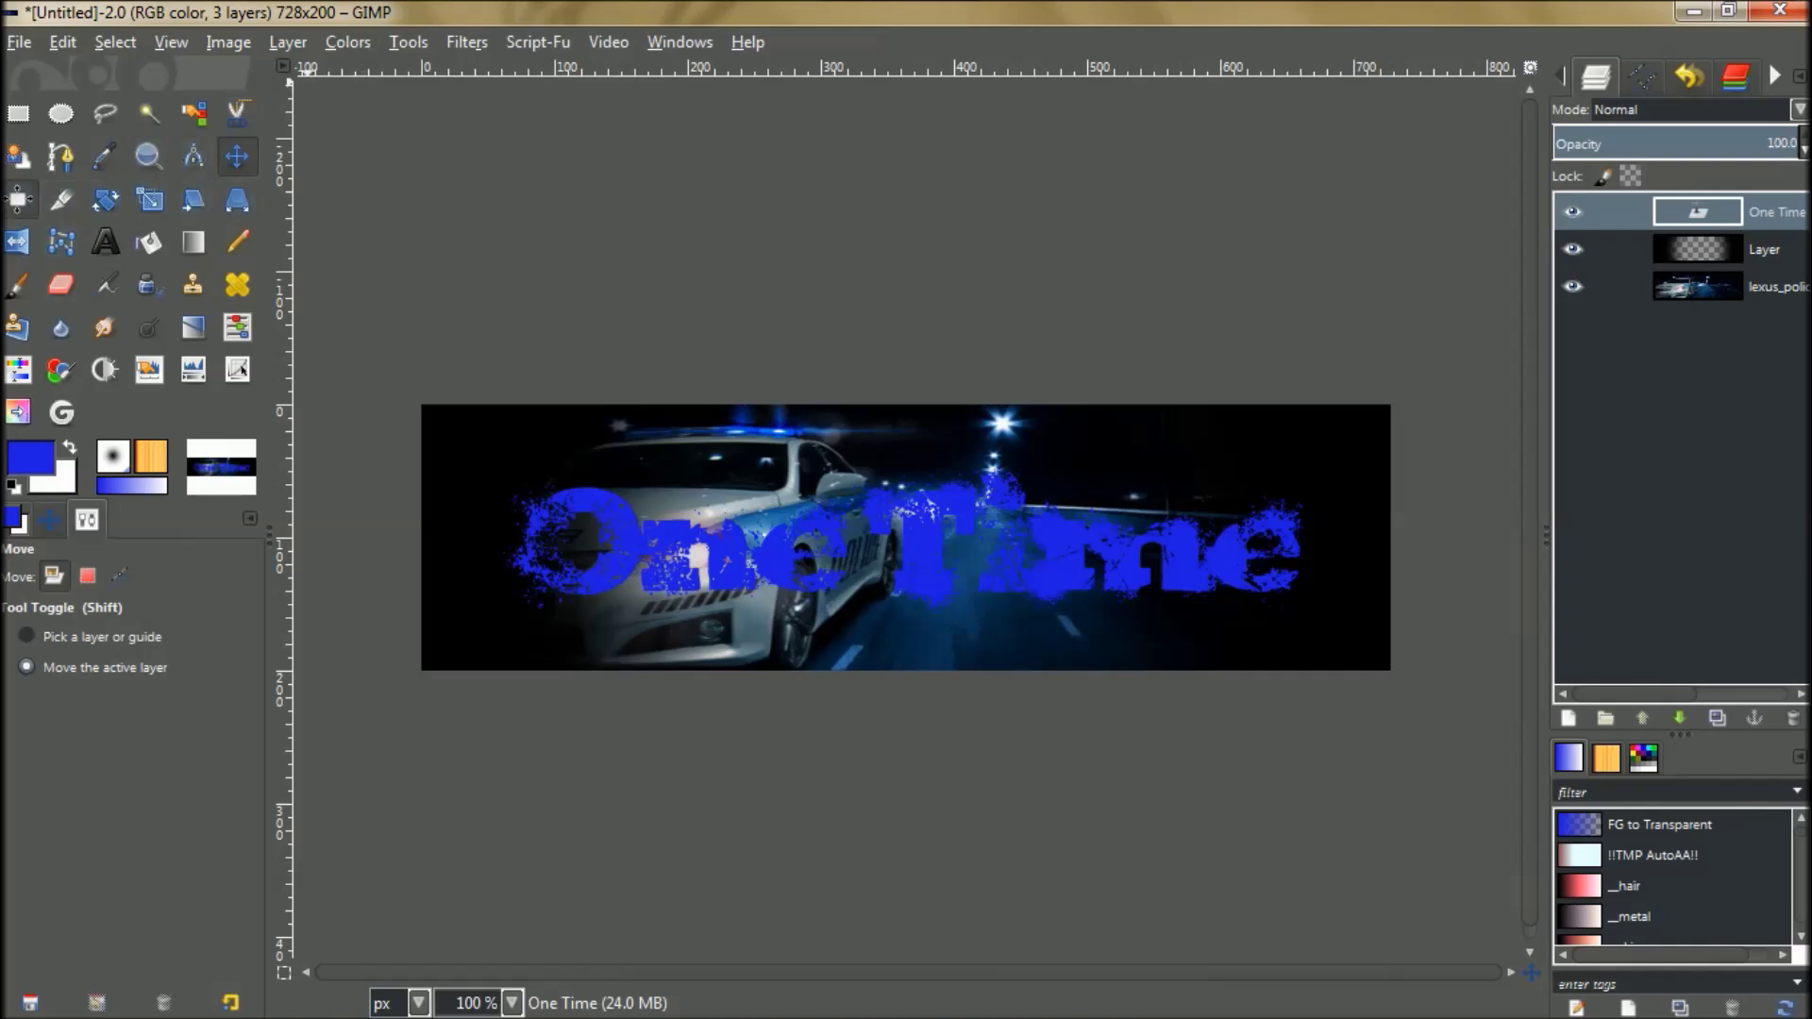
Centre the "One Time" text vertically on the banner with the Align tool, relative to the first item.
key("q")
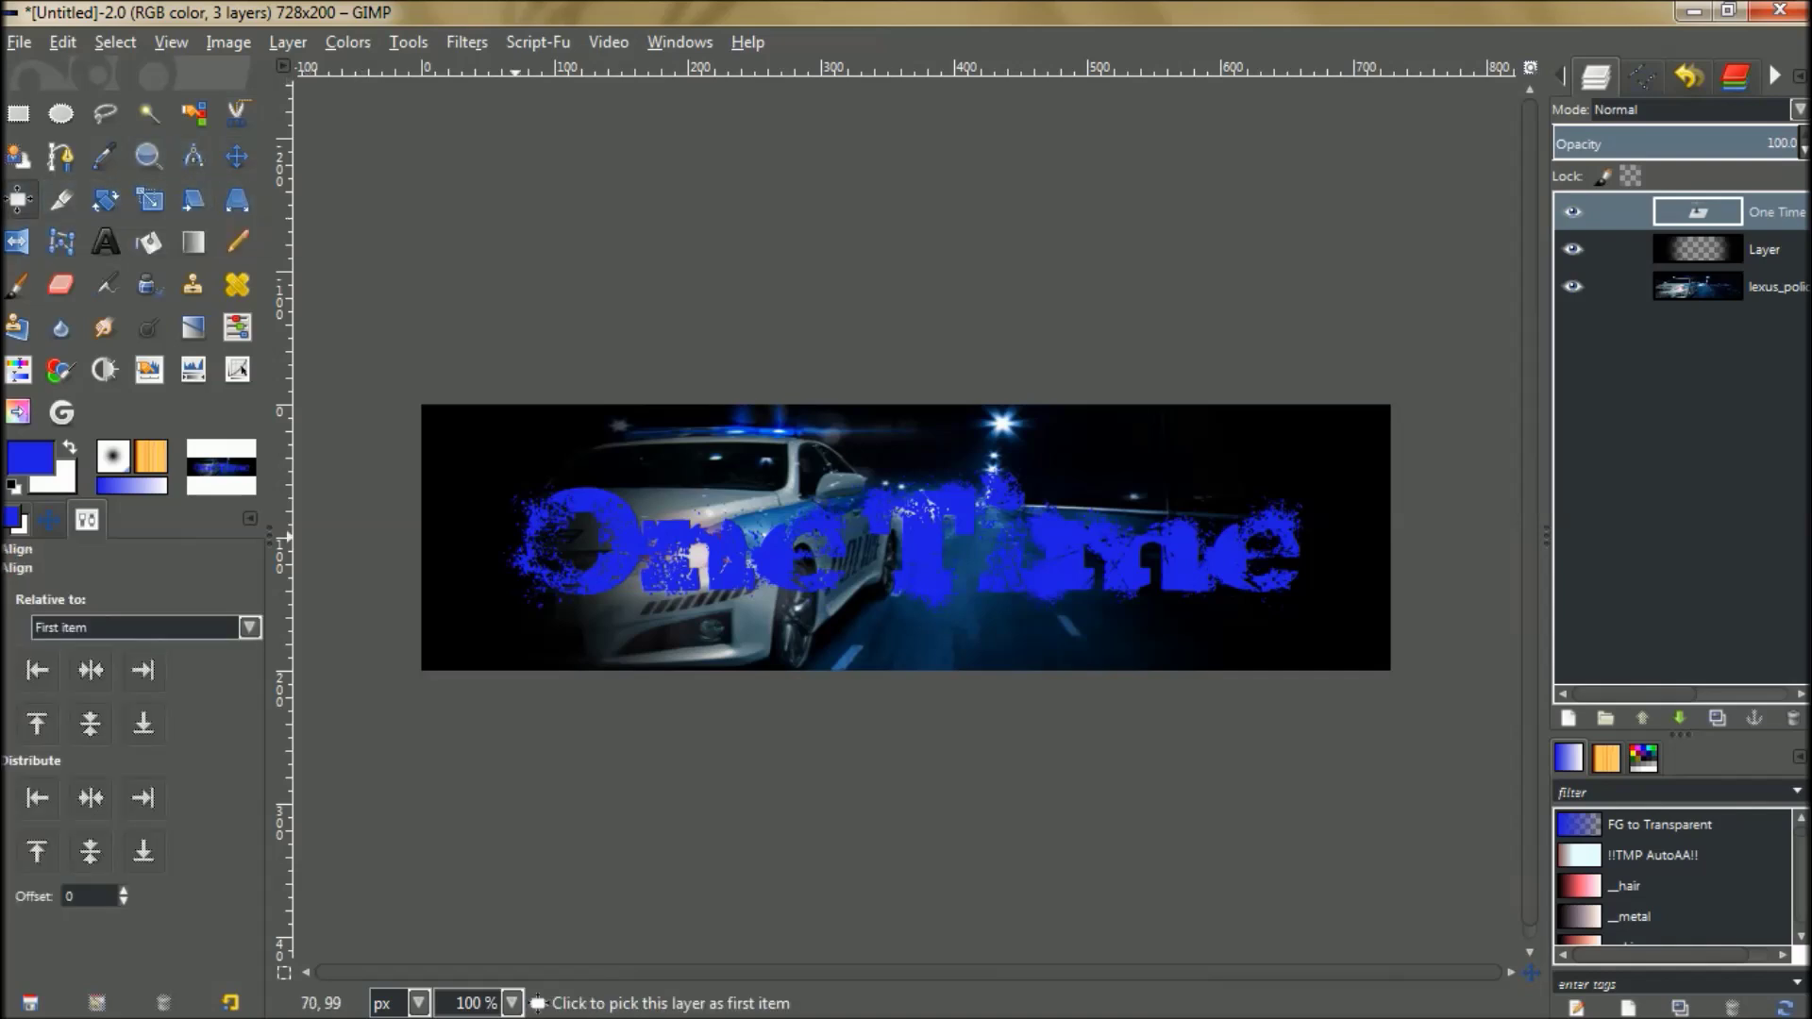
left_click(628, 528)
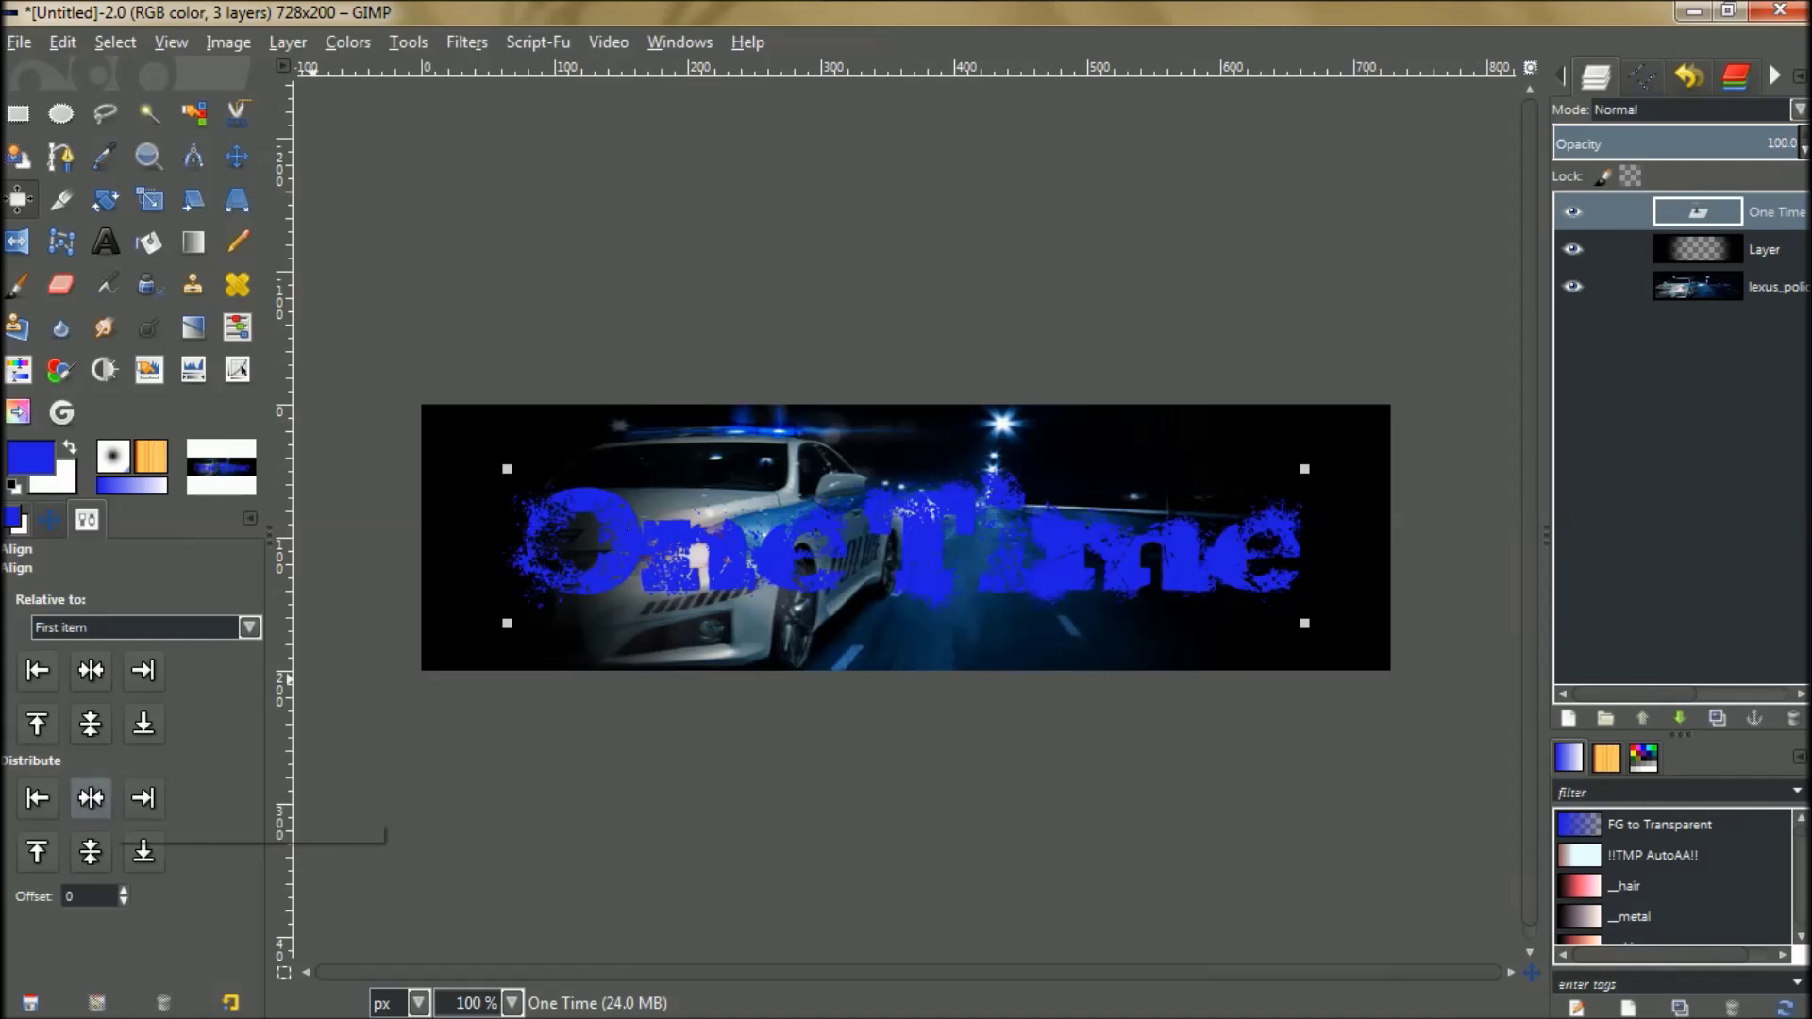
left_click(90, 851)
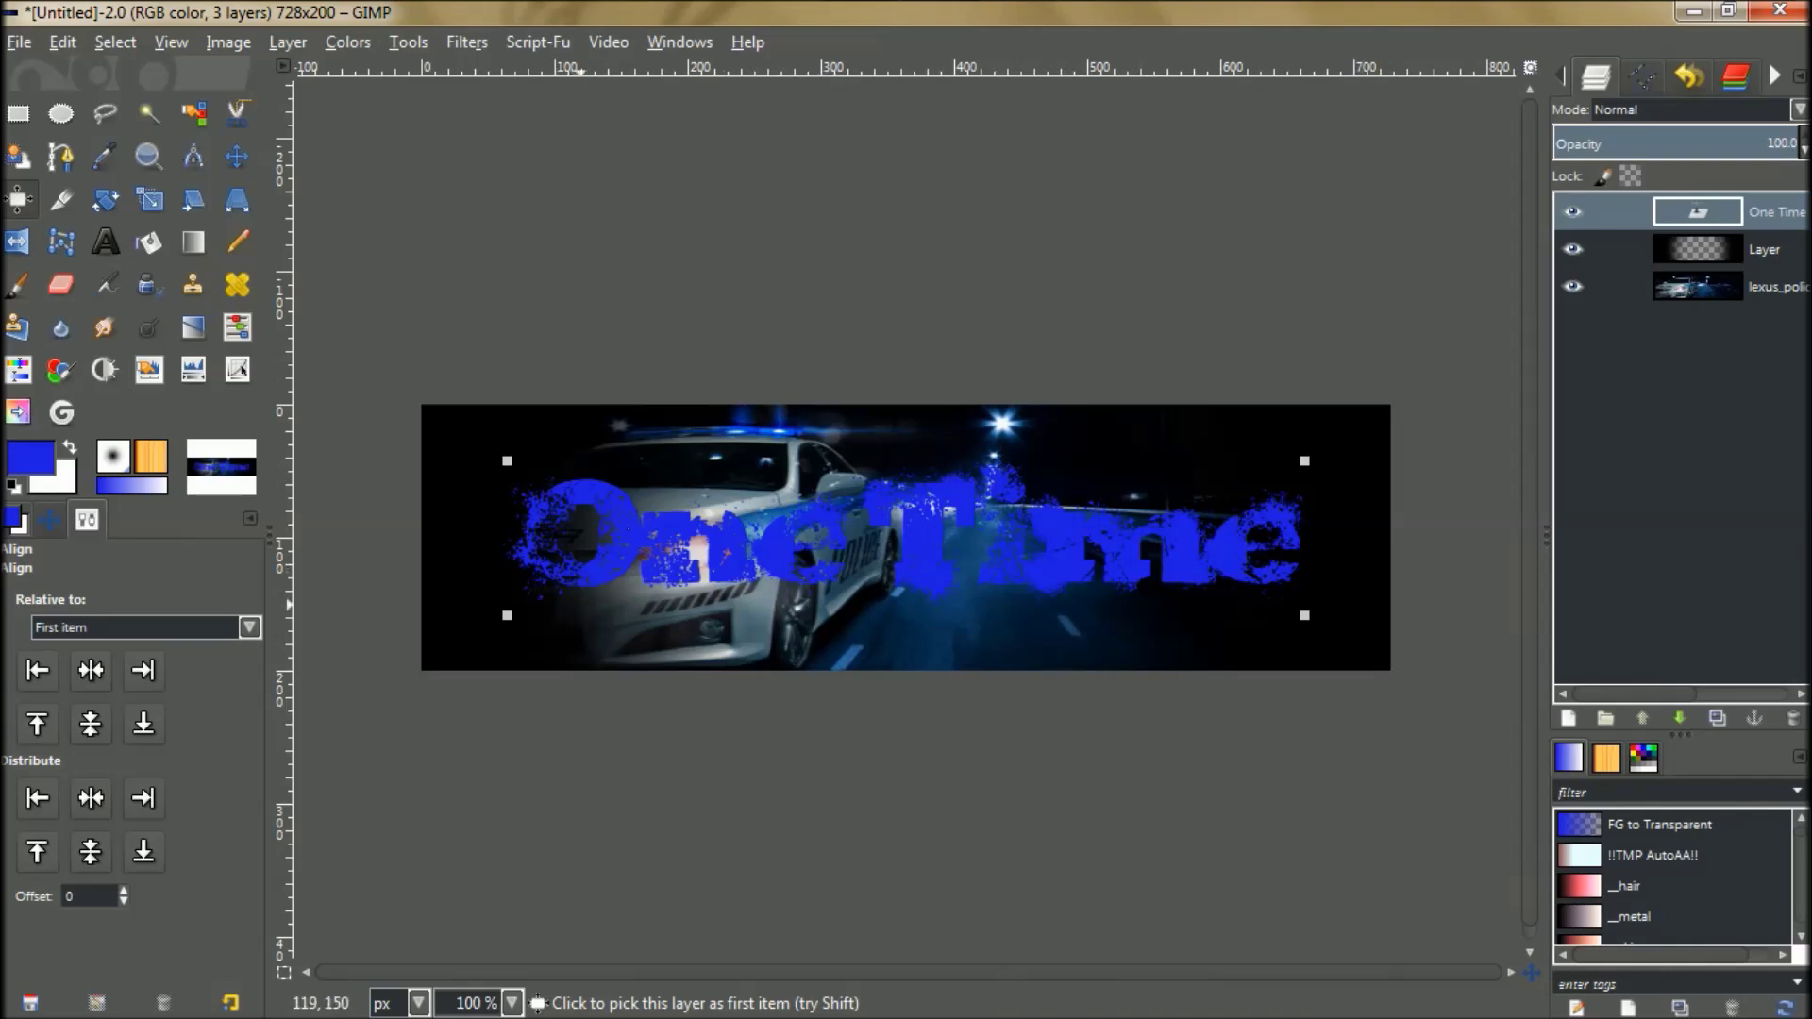
left_click(236, 156)
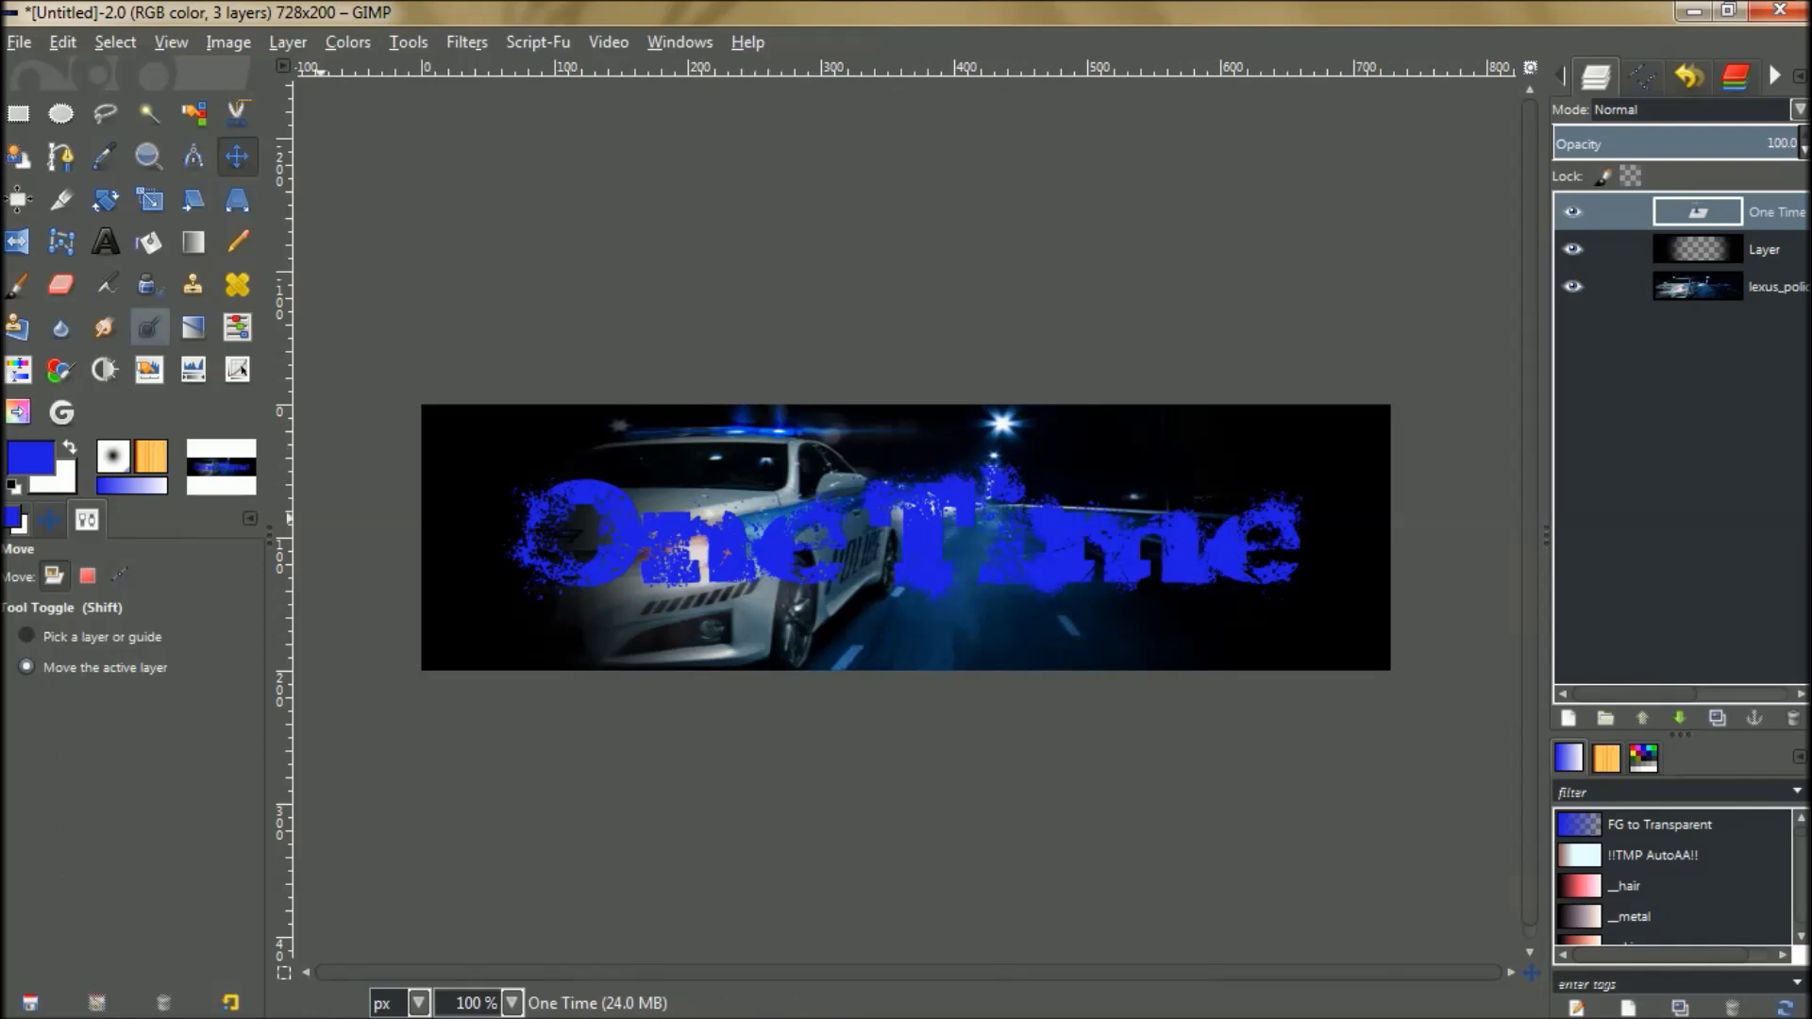
Set up the Paintbrush with red ff0000 as the foreground color and a brush size of 150.51.
left_click(17, 284)
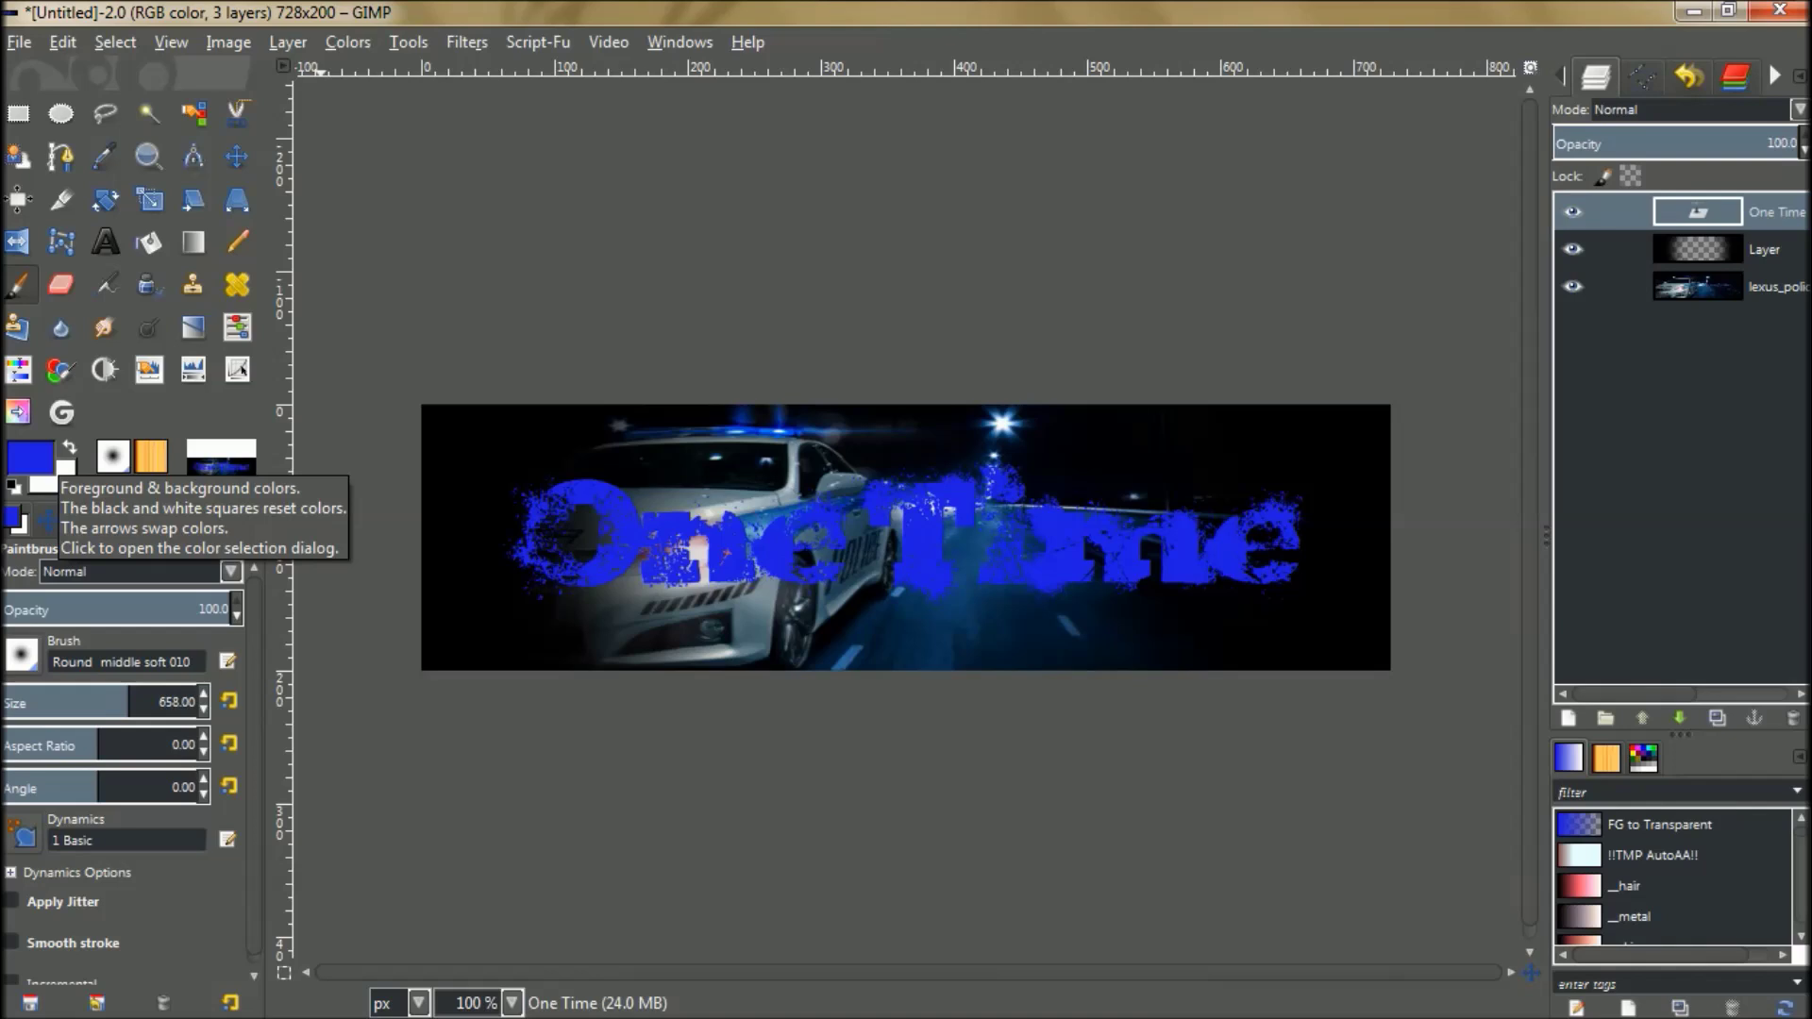
left_click(30, 457)
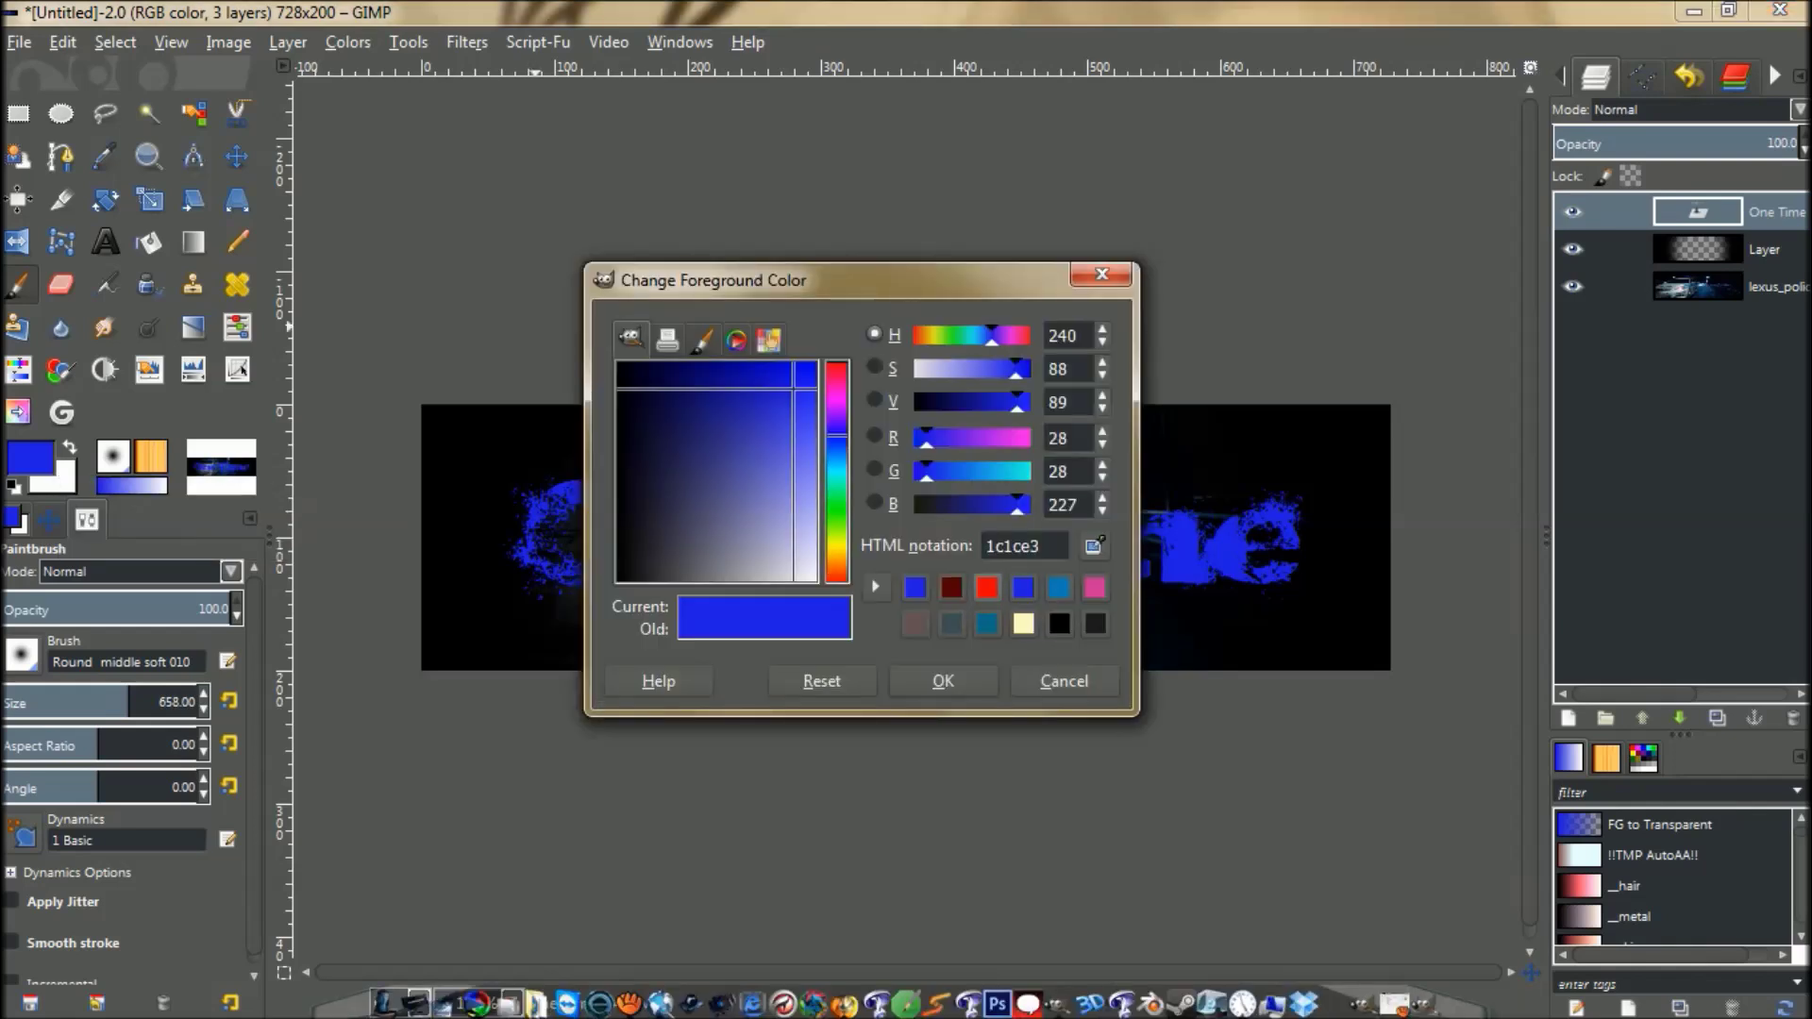
left_click(987, 588)
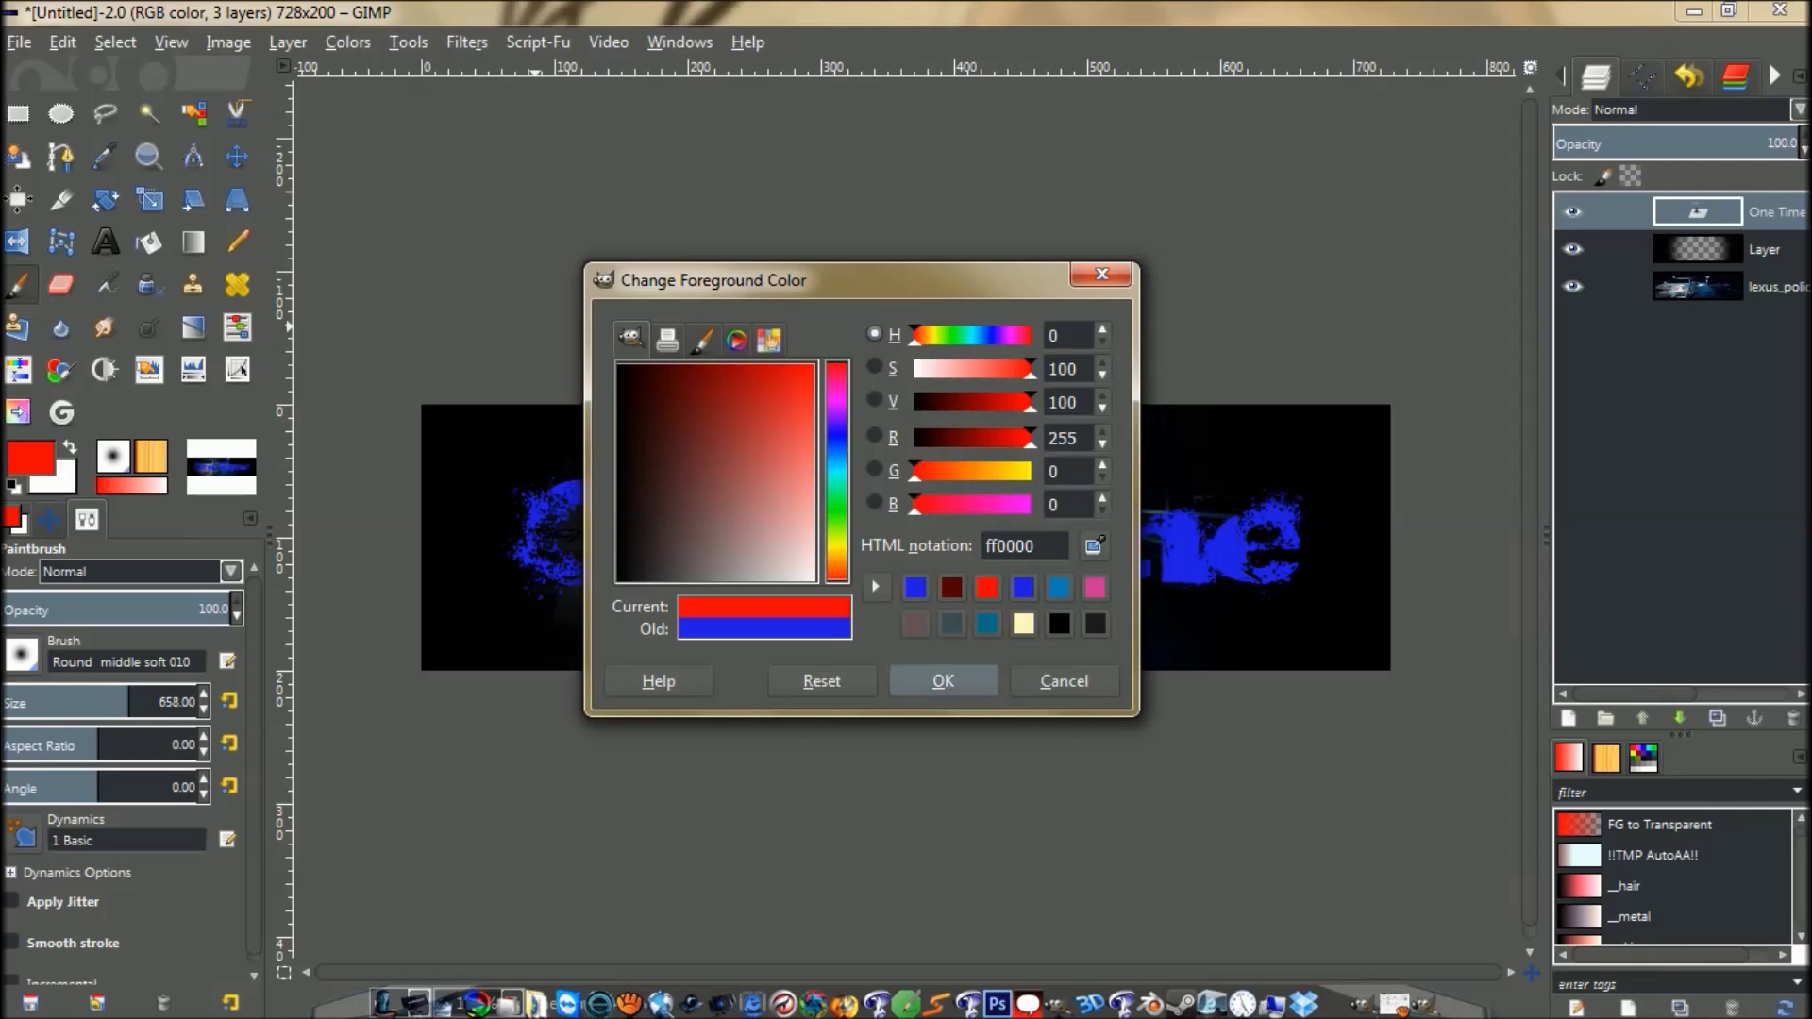
left_click(943, 680)
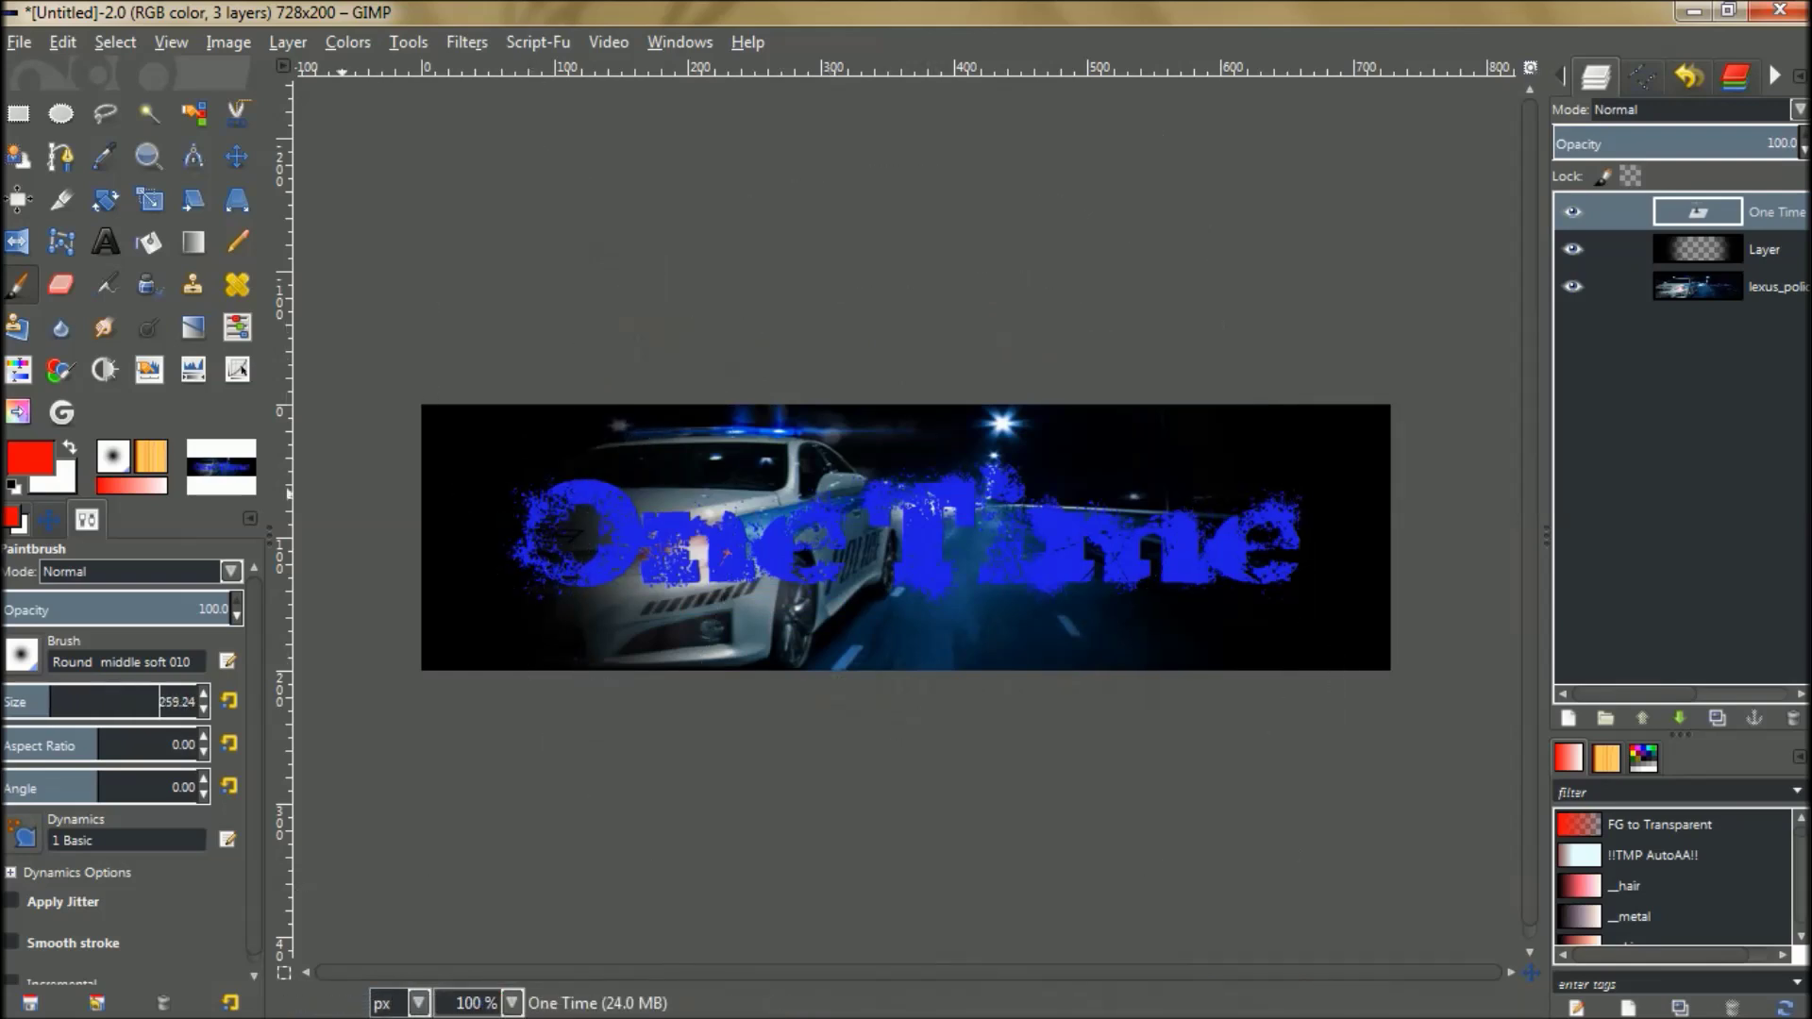
left_click_drag(50, 701, 49, 701)
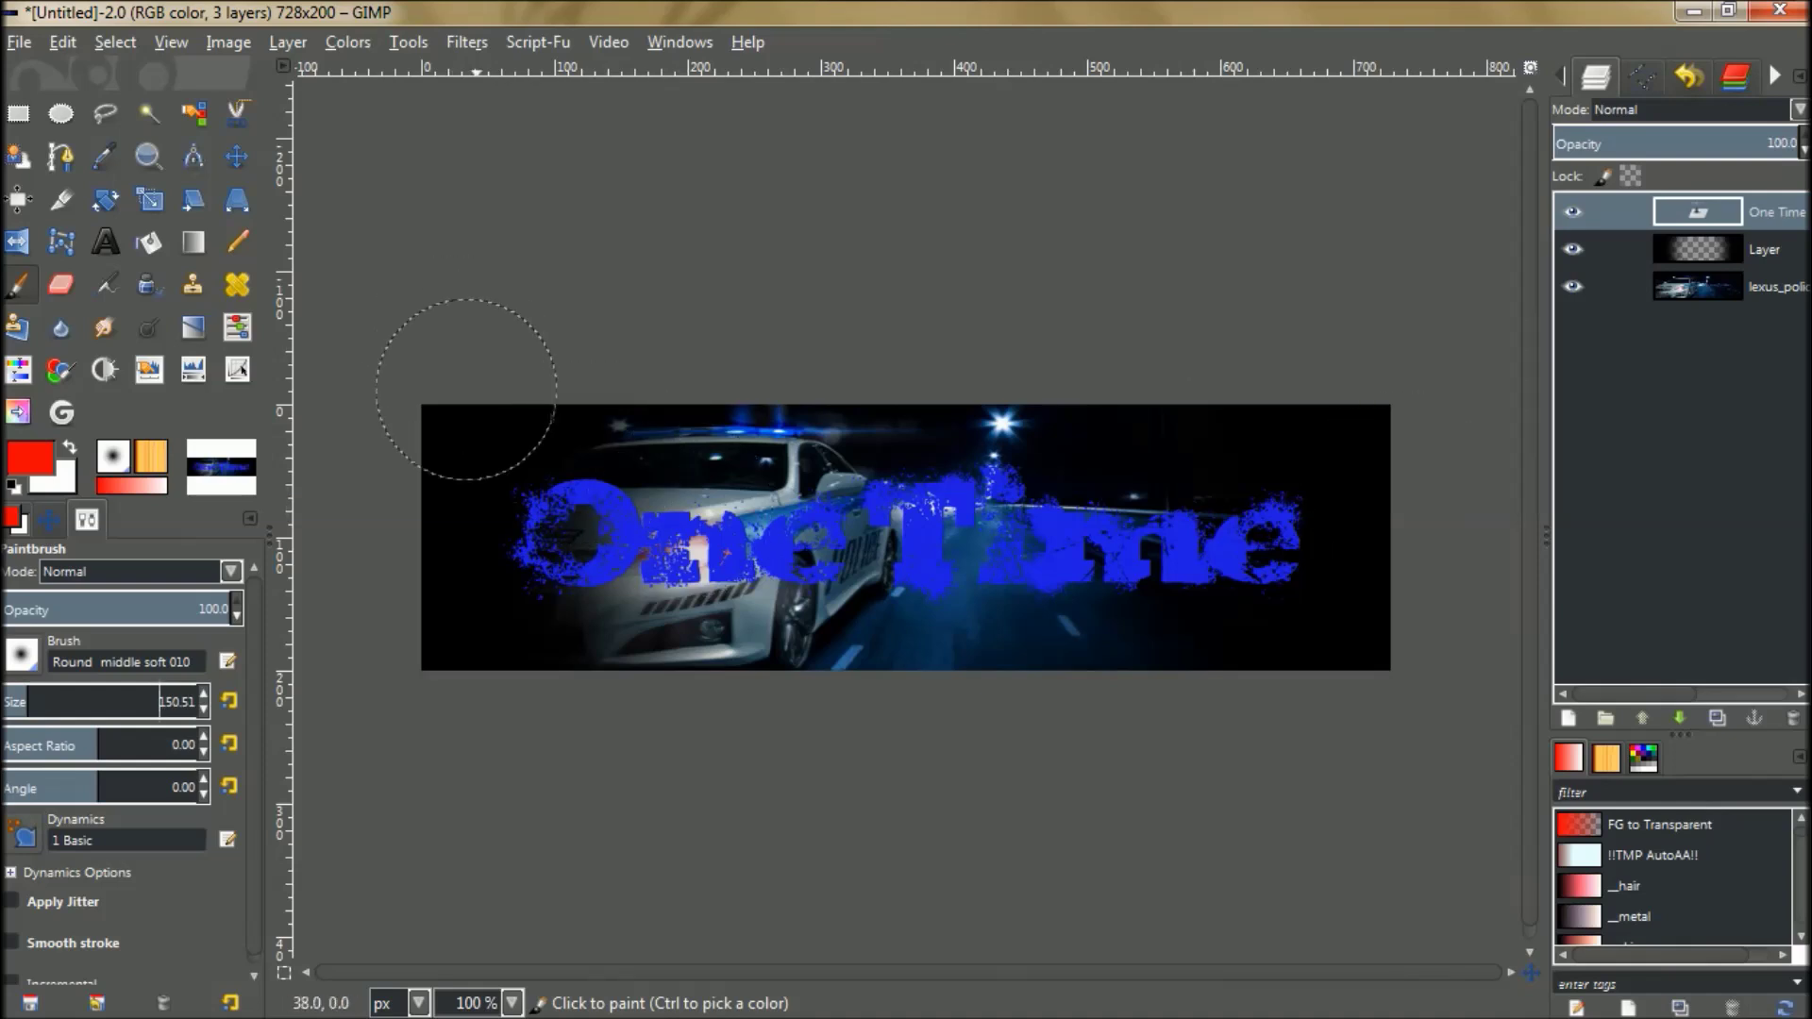
left_click_drag(507, 442, 514, 454)
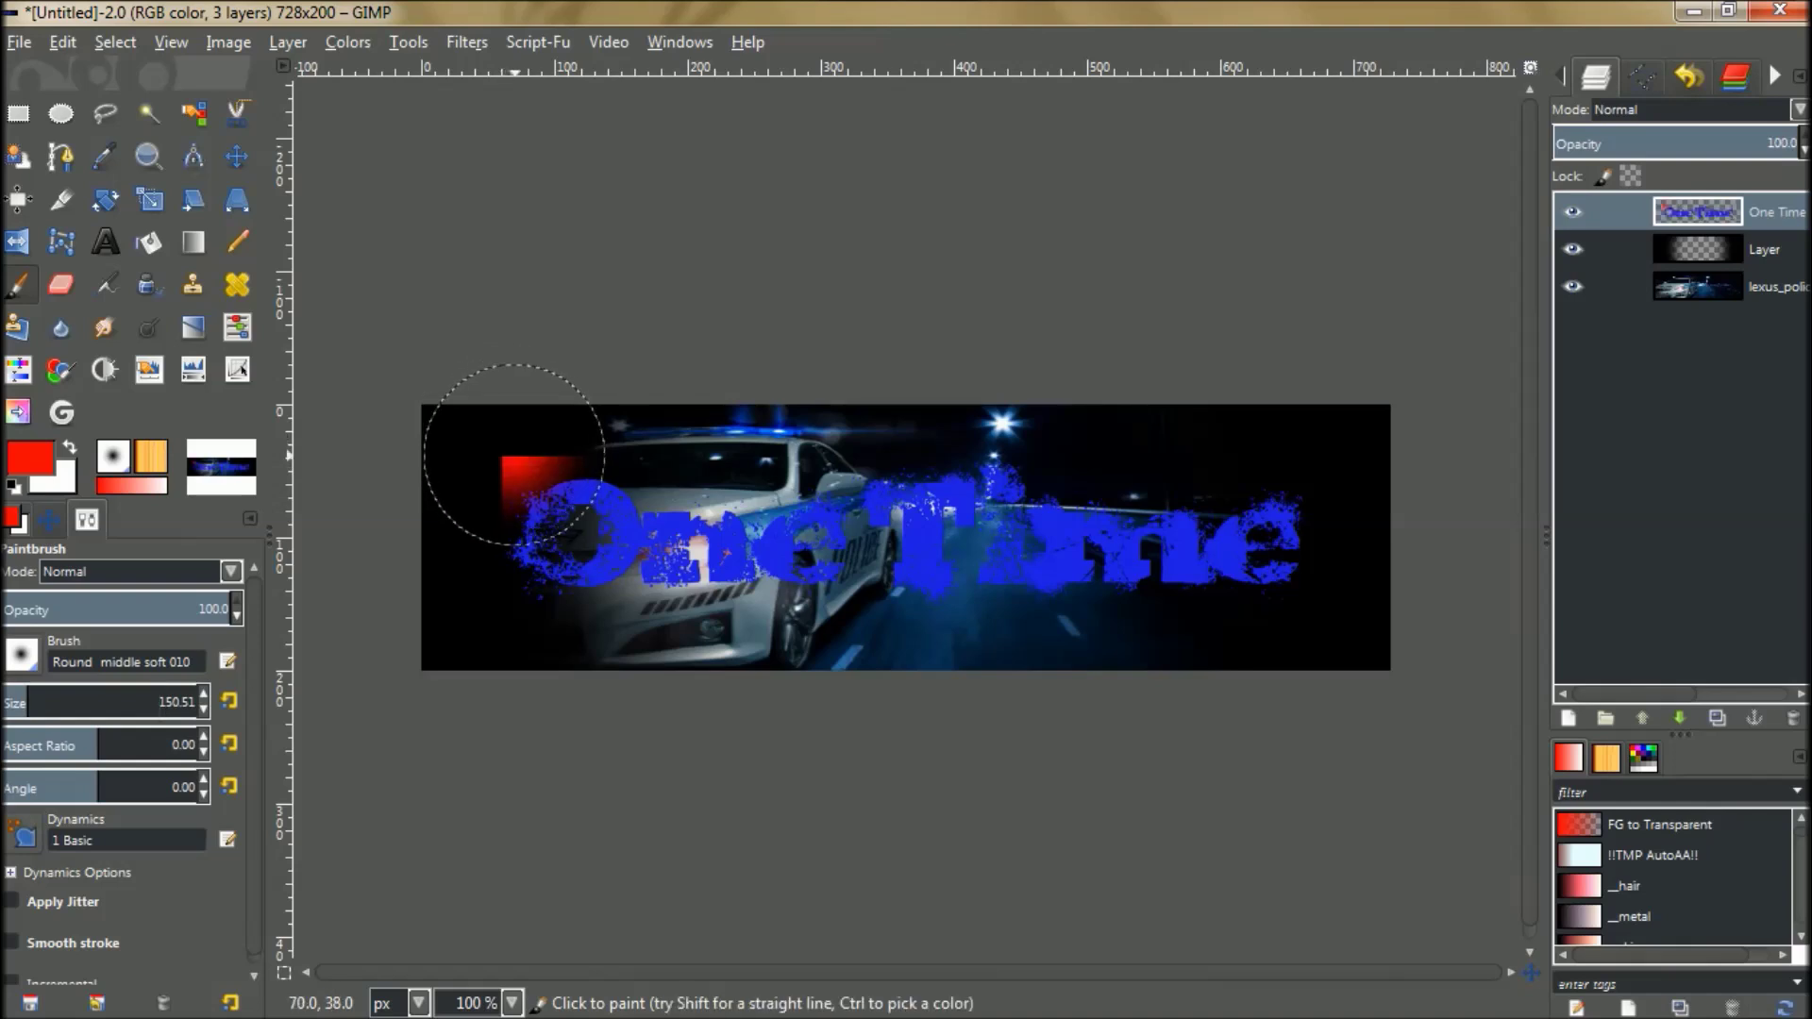
key("ctrl+z")
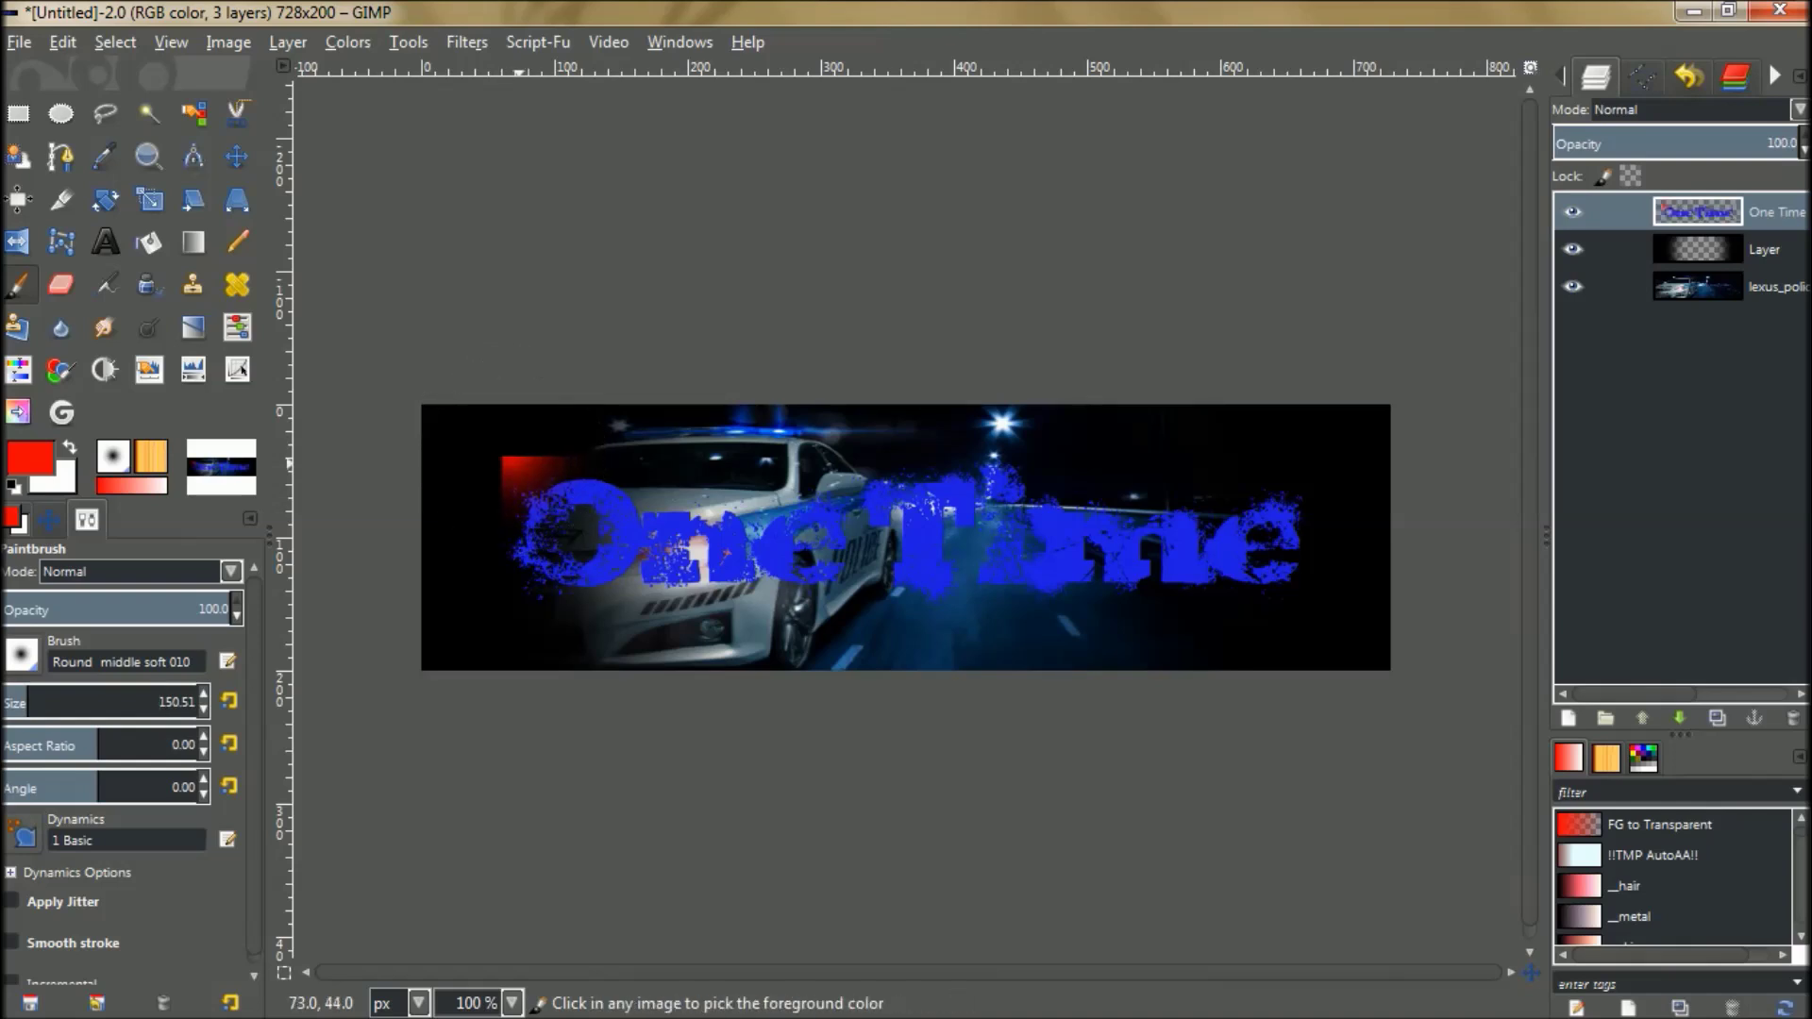
key("ctrl+z")
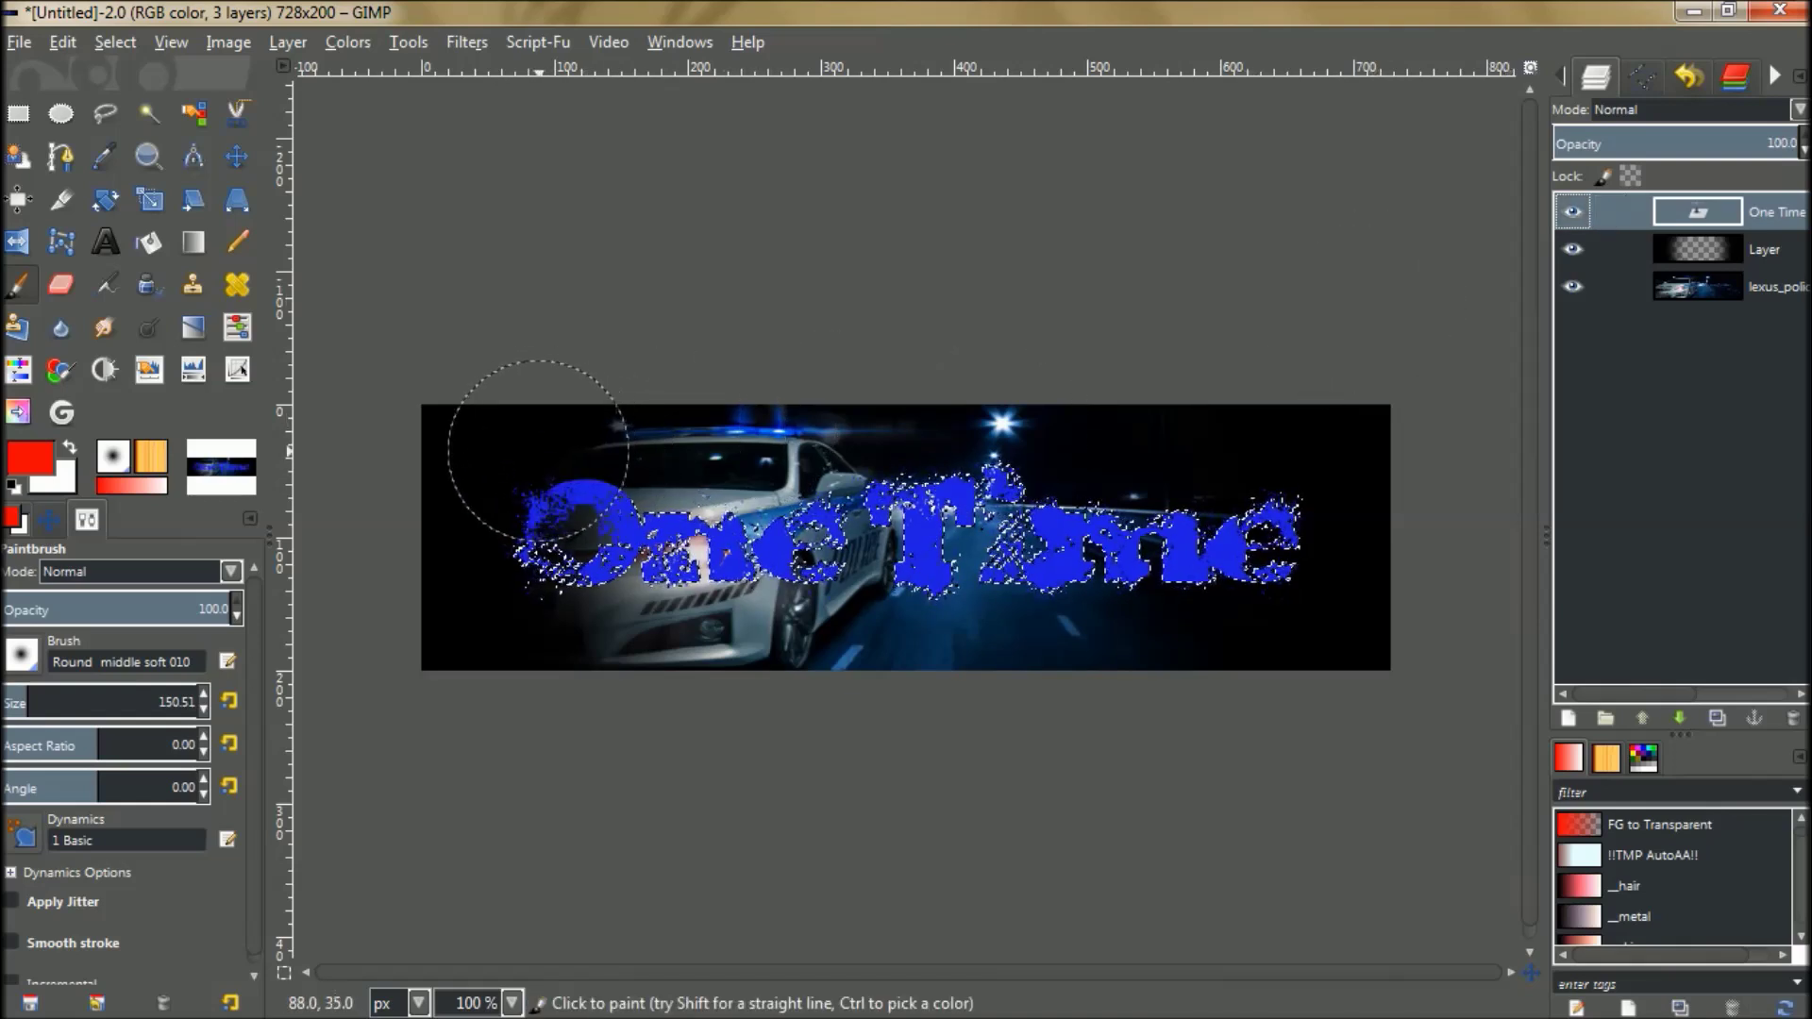
Brush red across the upper half of the "One Time" letters, keeping the paint inside a selection of their shape.
mouse_move(534, 449)
left_mouse_down()
mouse_move(501, 469)
mouse_move(538, 449)
mouse_move(698, 486)
mouse_move(684, 472)
mouse_move(708, 454)
mouse_move(761, 486)
mouse_move(794, 466)
mouse_move(859, 470)
mouse_move(849, 443)
mouse_move(887, 440)
mouse_move(953, 446)
mouse_move(955, 466)
mouse_move(994, 447)
mouse_move(1013, 487)
mouse_move(1118, 451)
mouse_move(1193, 486)
mouse_move(1257, 474)
mouse_move(1274, 443)
mouse_move(1339, 476)
mouse_move(1309, 498)
mouse_move(1247, 473)
mouse_move(1212, 506)
mouse_move(1170, 462)
mouse_move(1114, 453)
mouse_move(1061, 488)
mouse_move(1010, 439)
mouse_move(676, 488)
mouse_move(604, 434)
mouse_move(595, 462)
mouse_move(557, 453)
mouse_move(513, 474)
left_mouse_up()
key("ctrl+z")
key("ctrl+y")
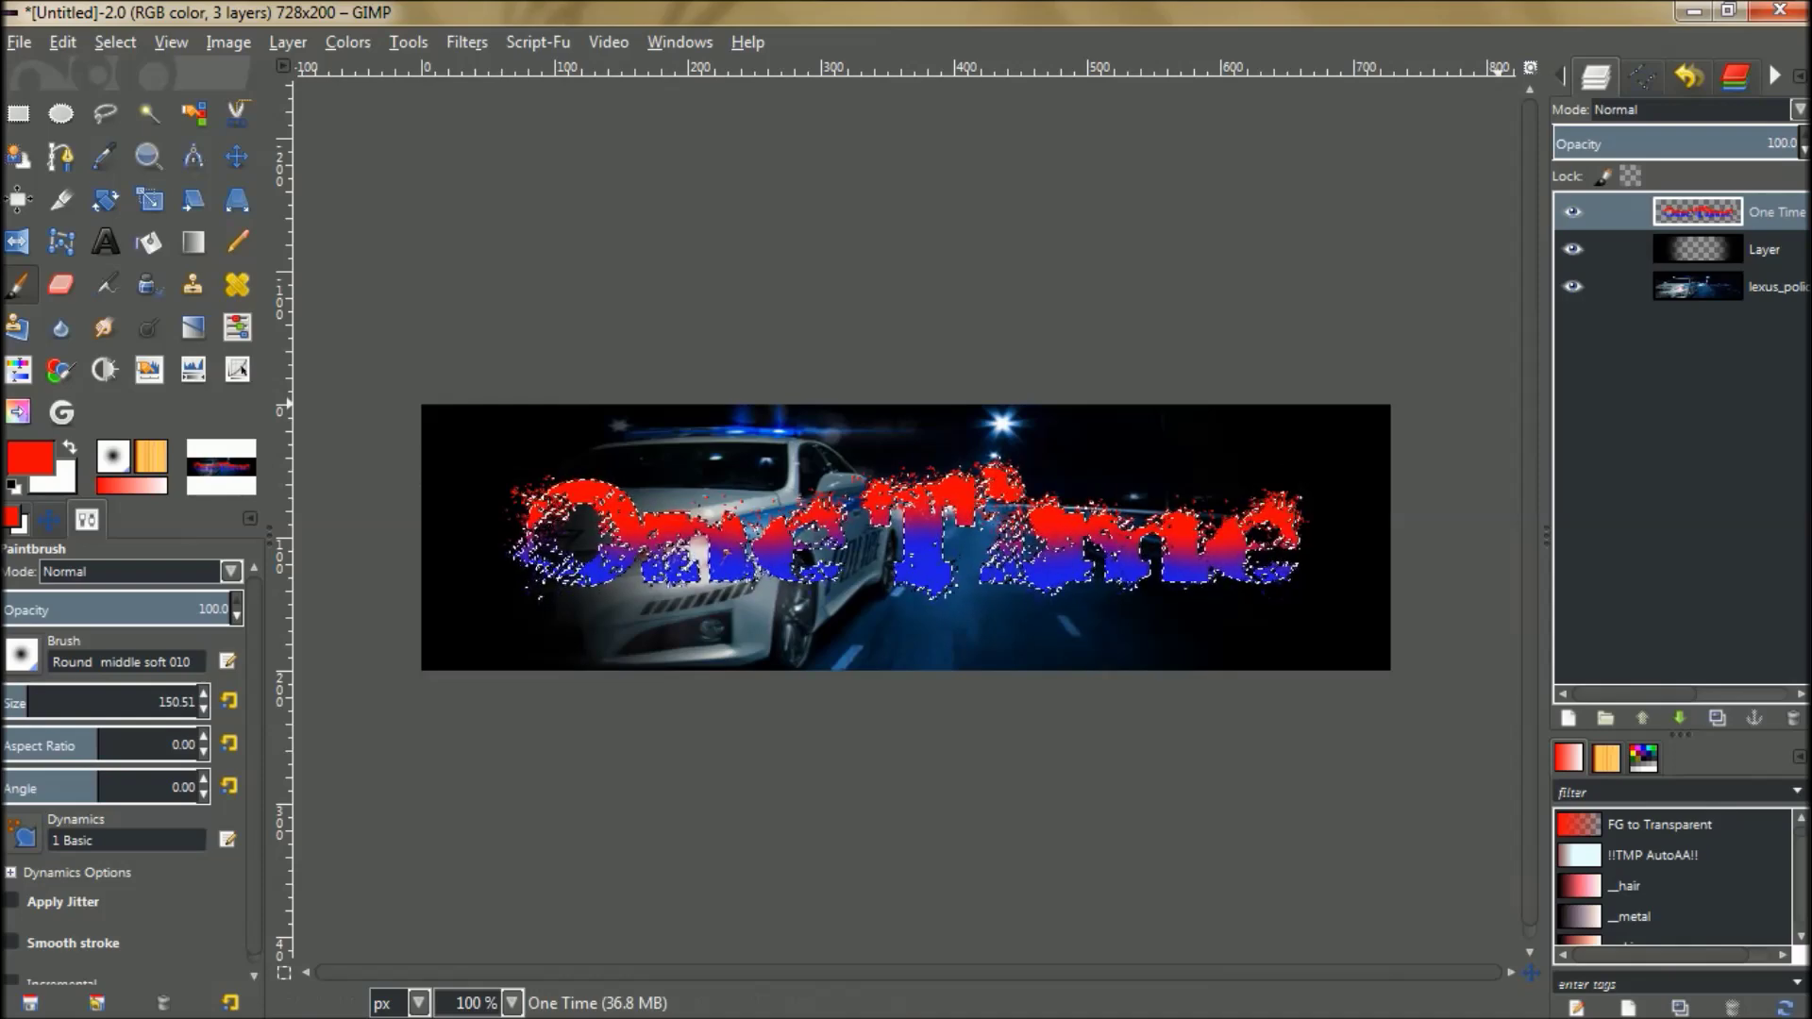
Add a transparent 728 × 200 px layer and fill the selected letter shapes on it with the red foreground color.
left_click(1568, 718)
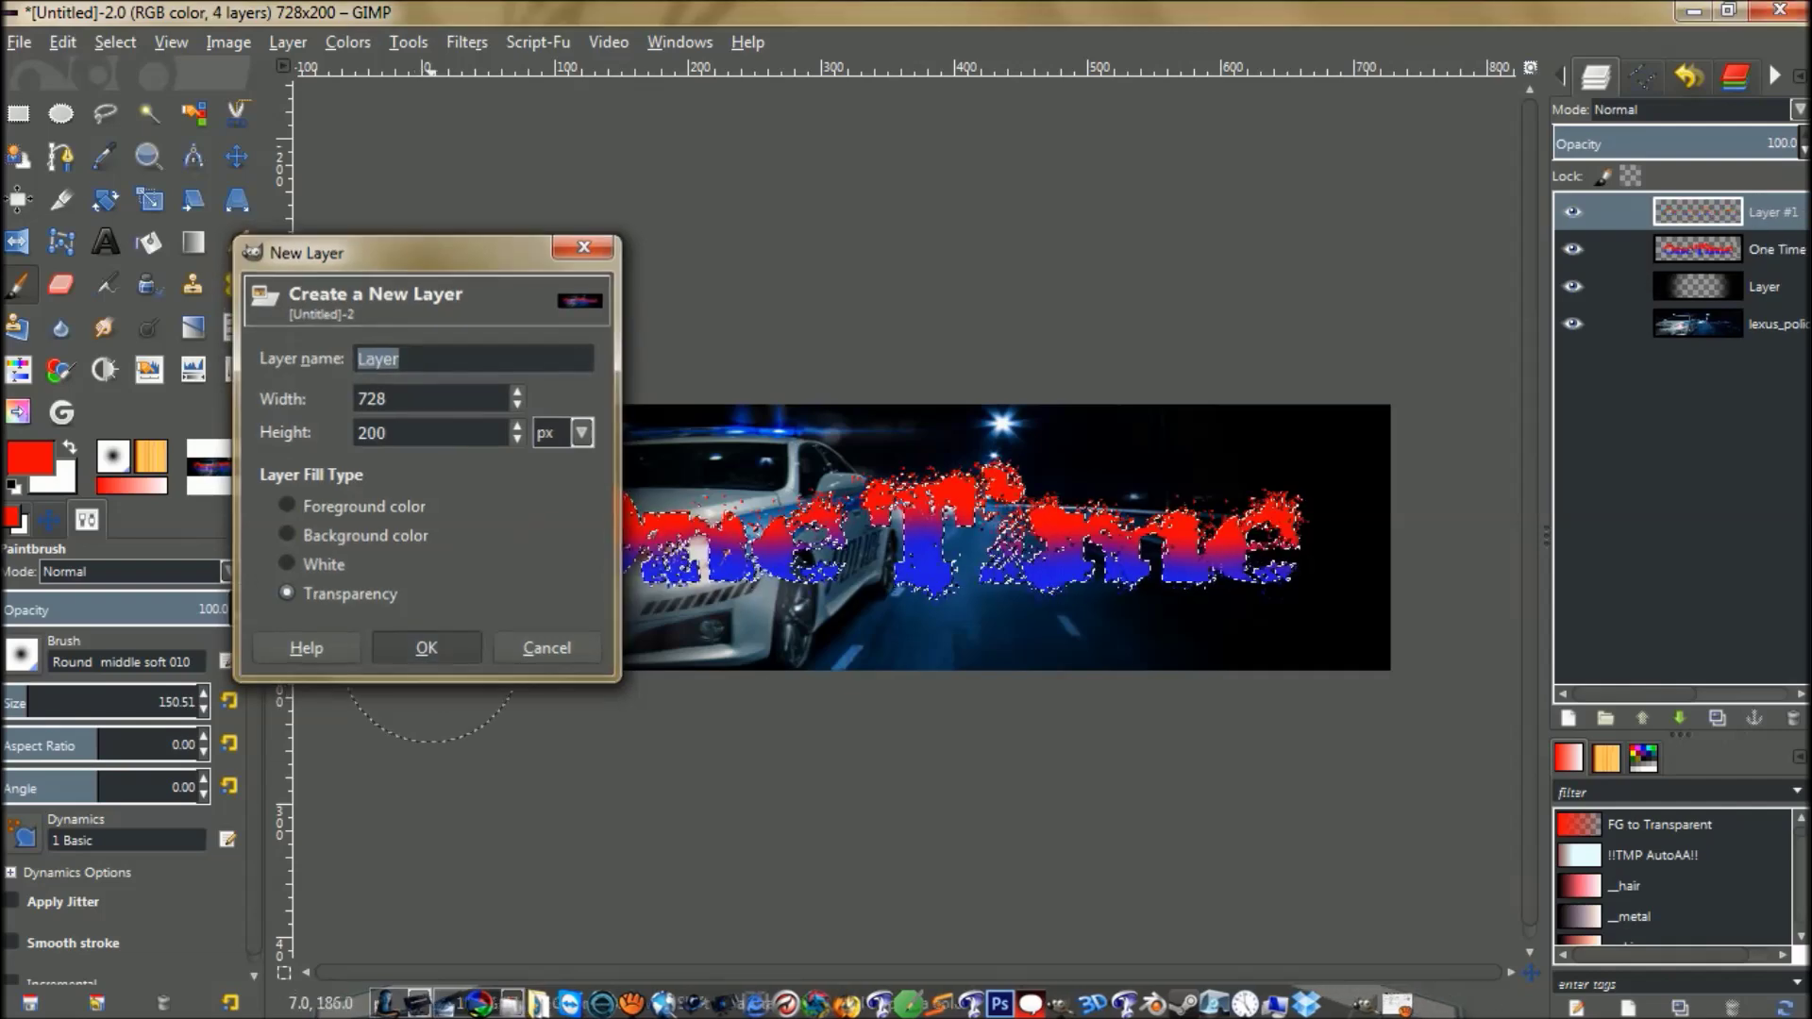
left_click(426, 649)
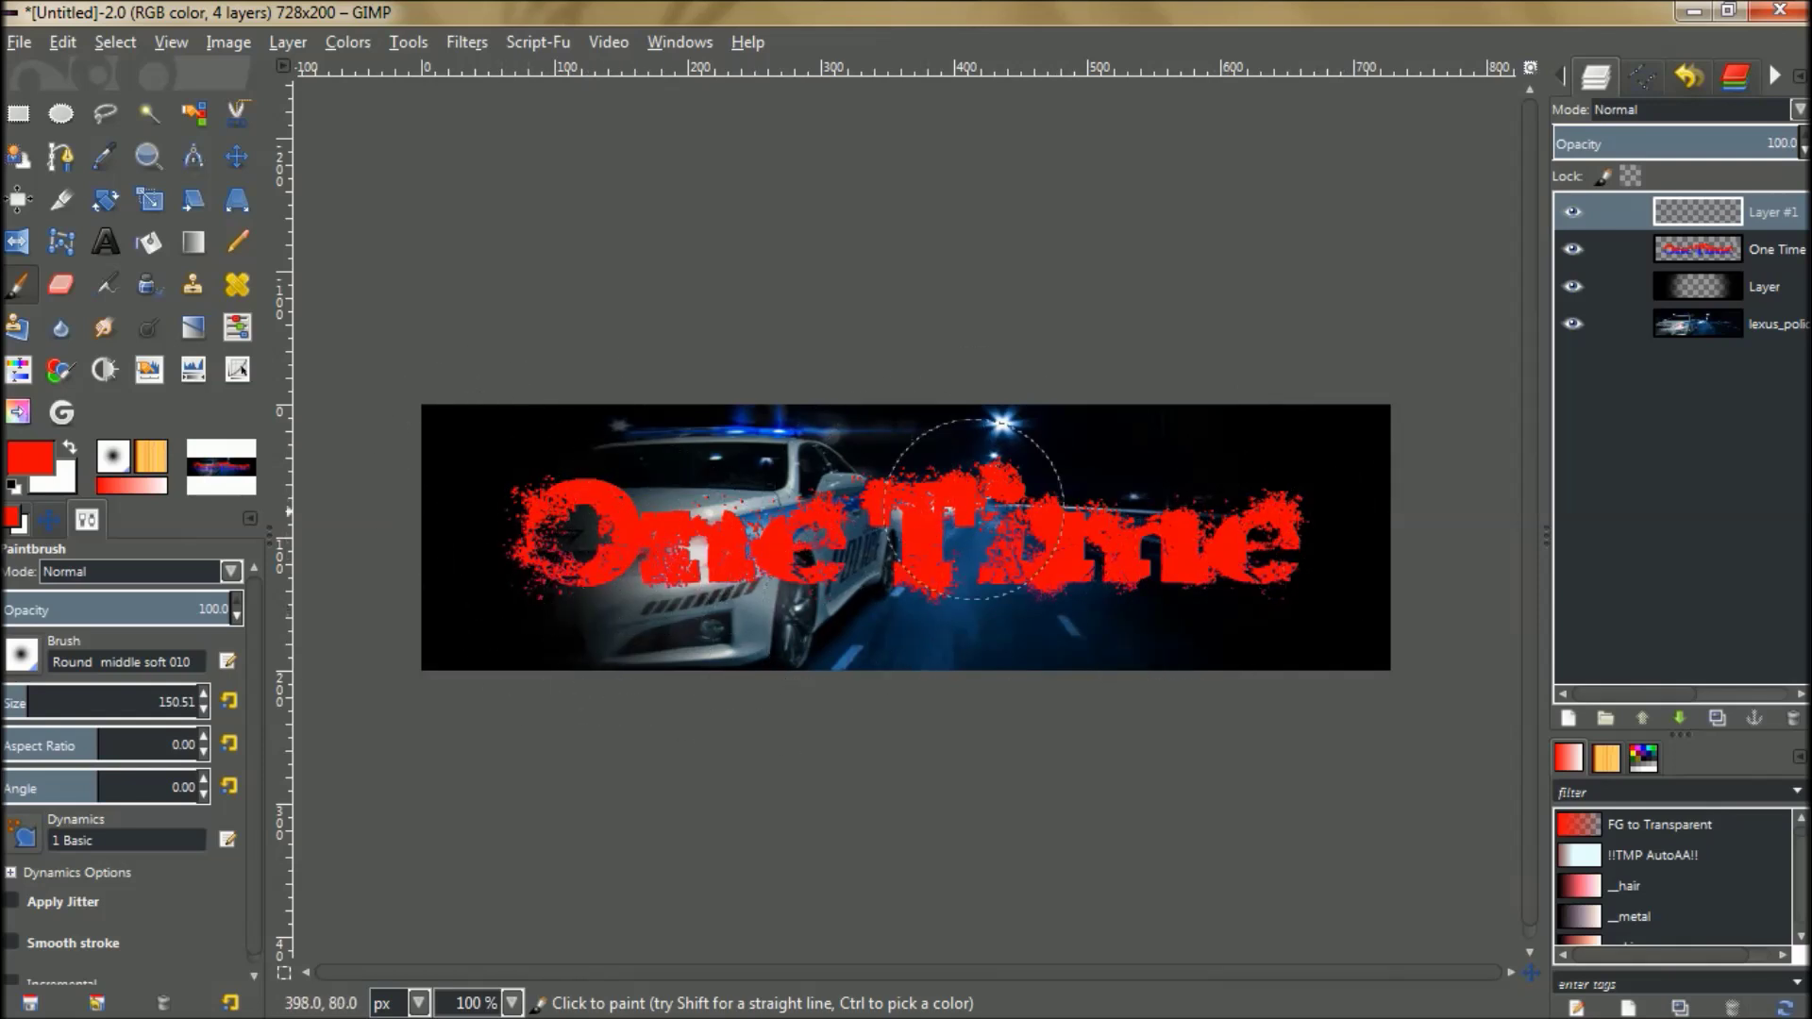
key("ctrl+comma")
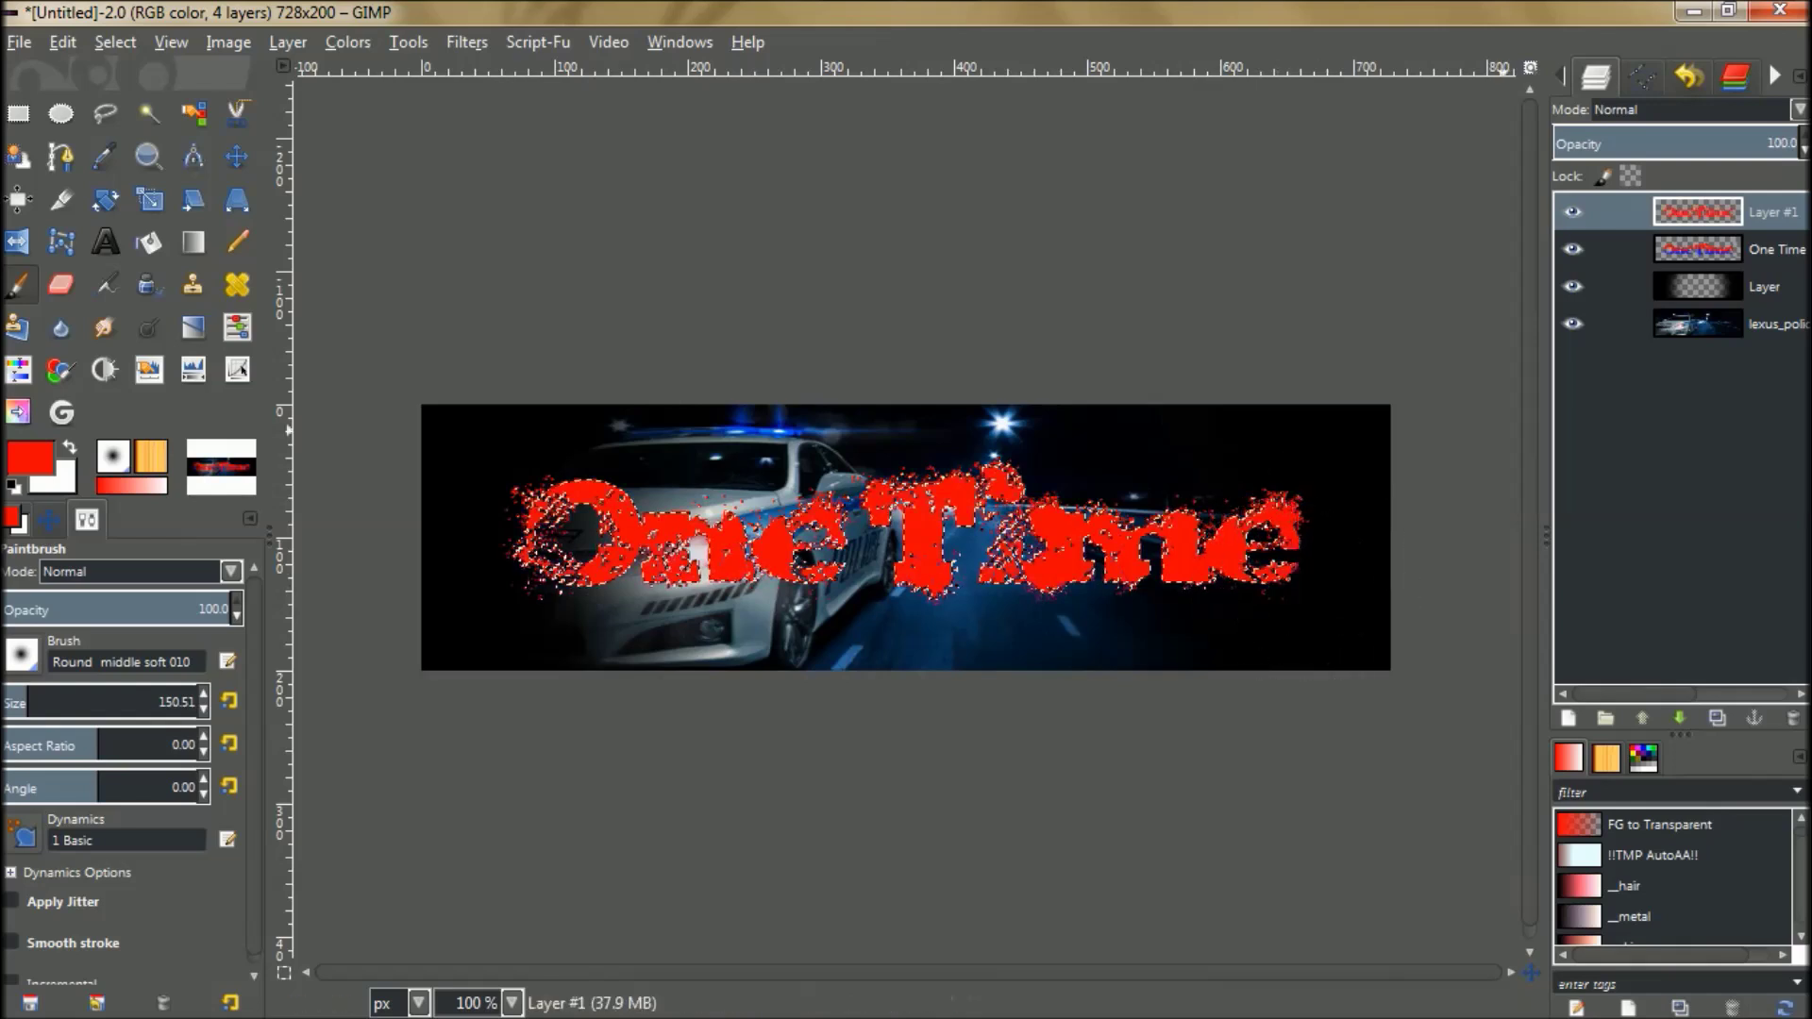
Inspect the solid red lettering with the One Time layer hidden and the selection cleared, then show that layer again.
left_click(1572, 248)
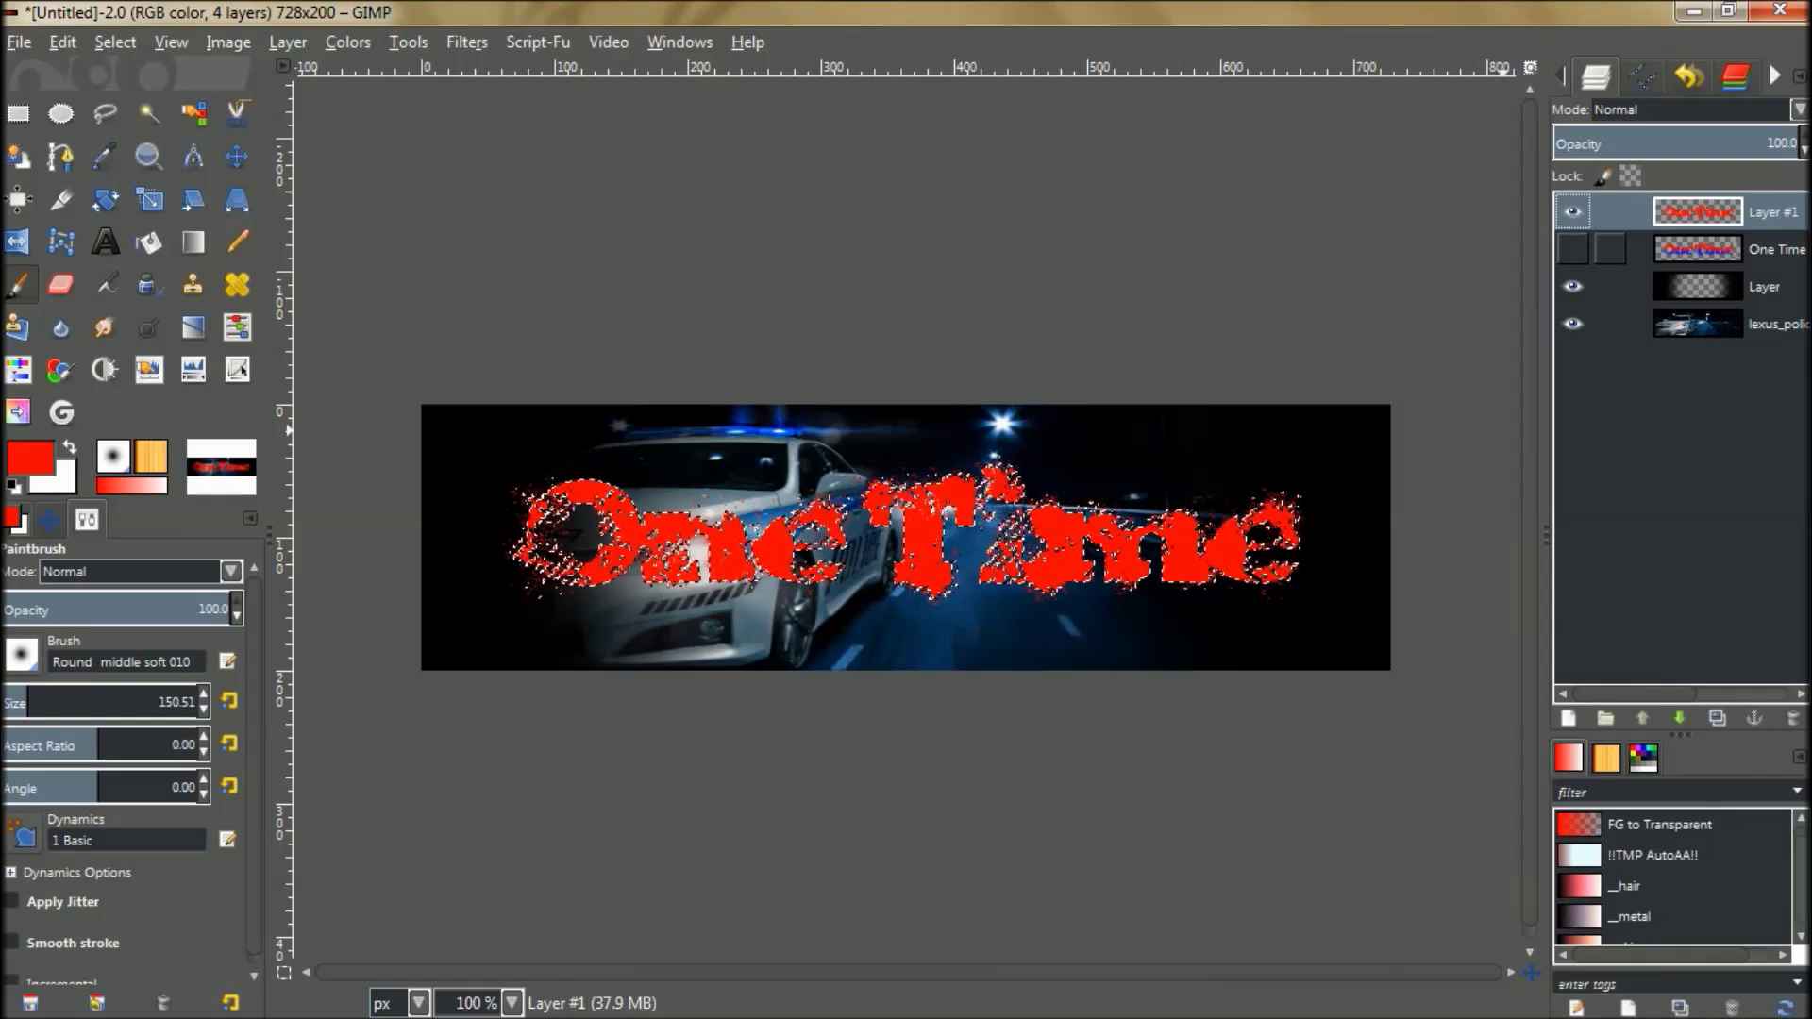
key("ctrl+shift+a")
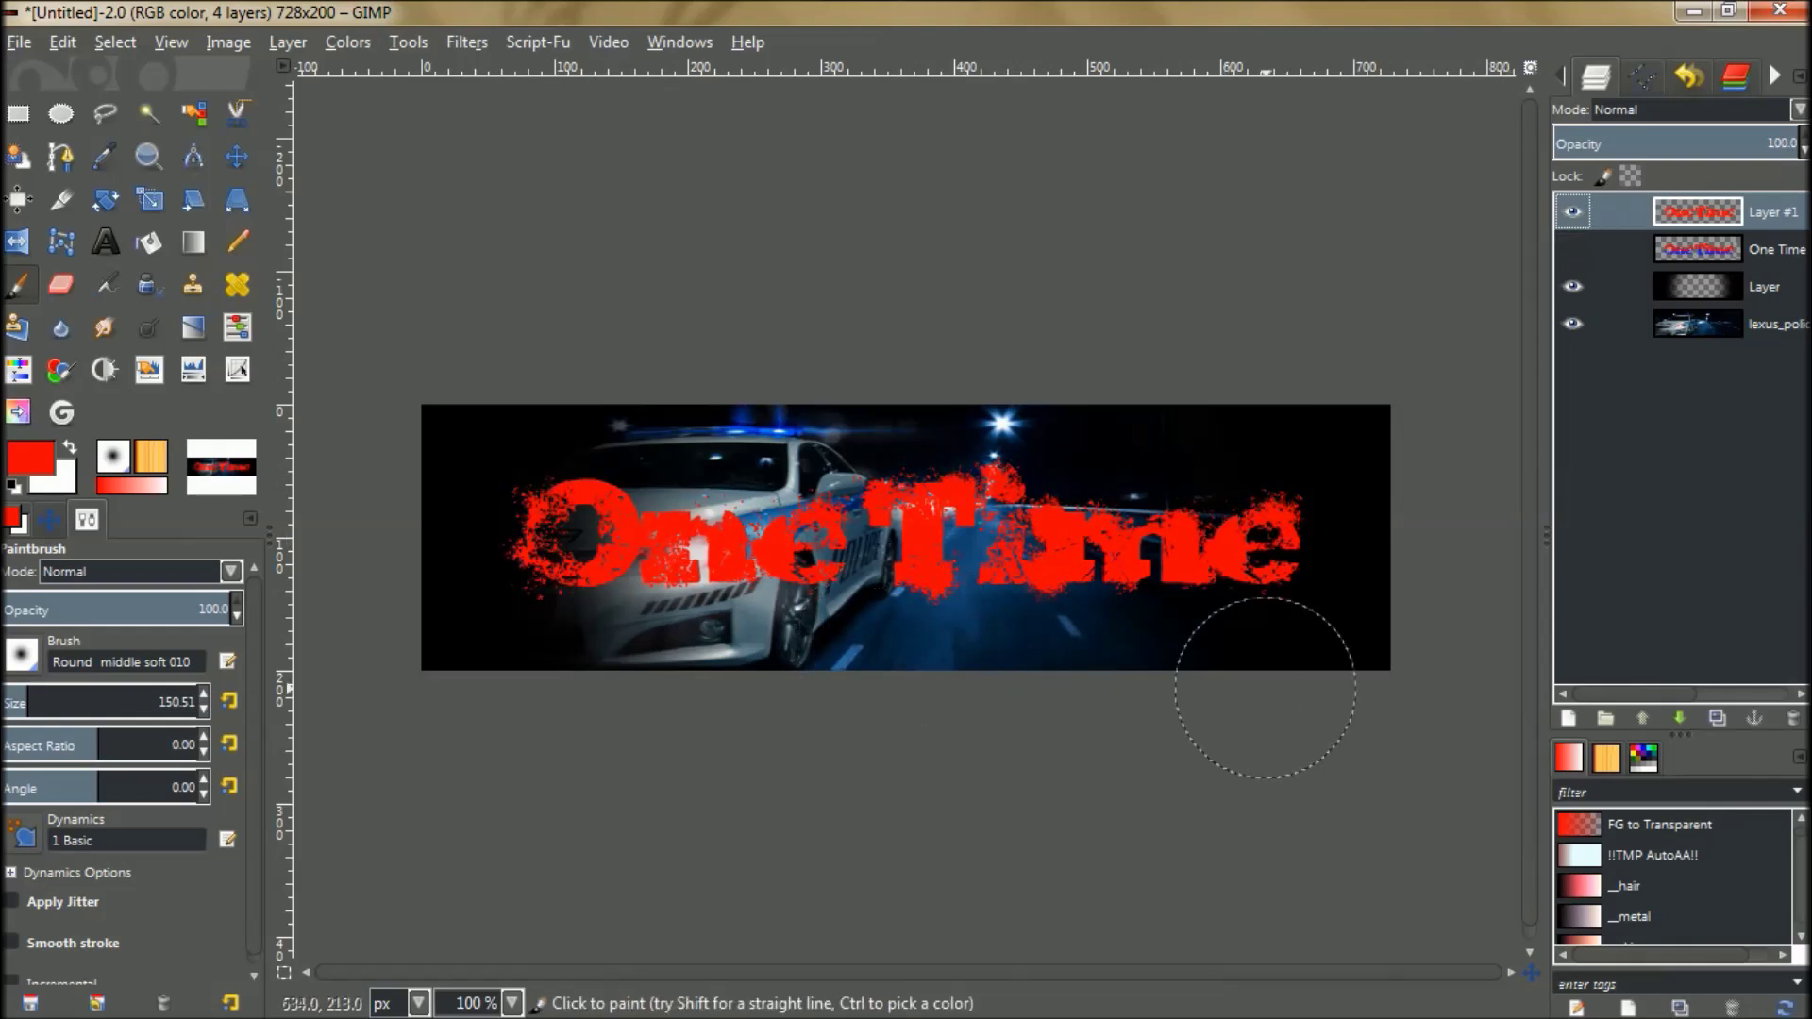
left_click(1572, 249)
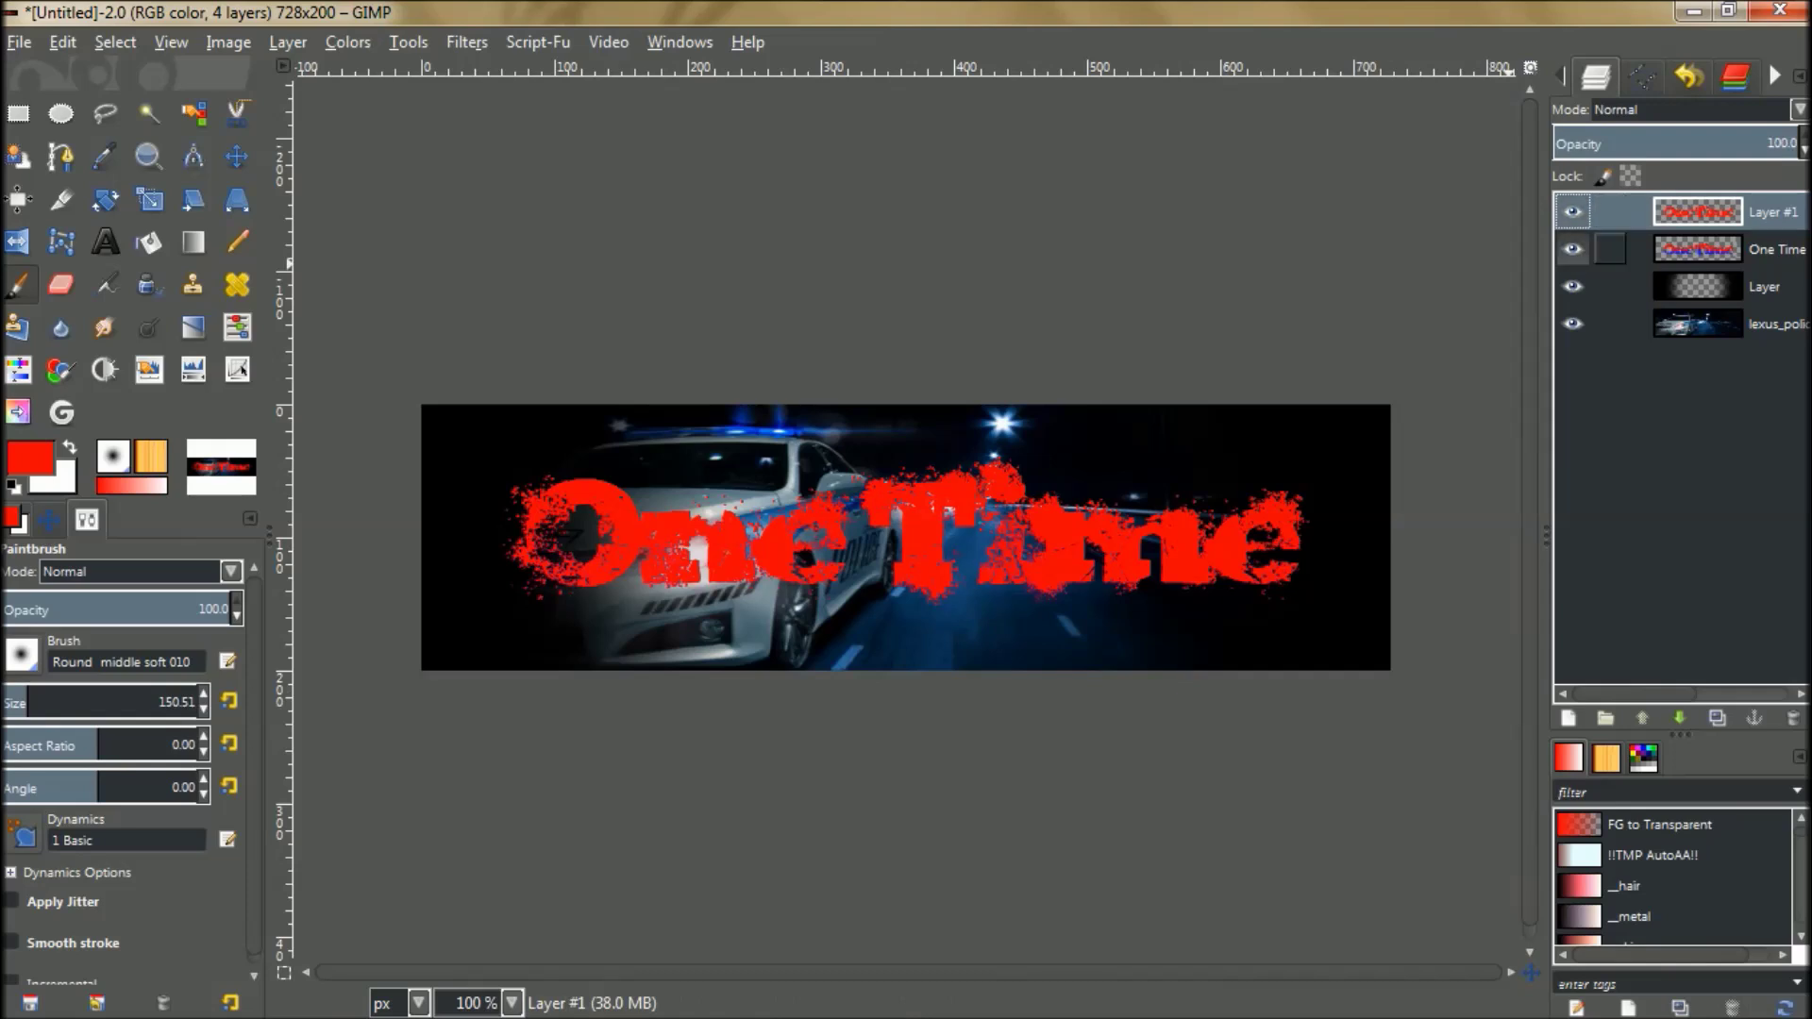
Select the letter shapes from the One Time layer and change the foreground color to the previously used blue.
left_click(1697, 249, "alt")
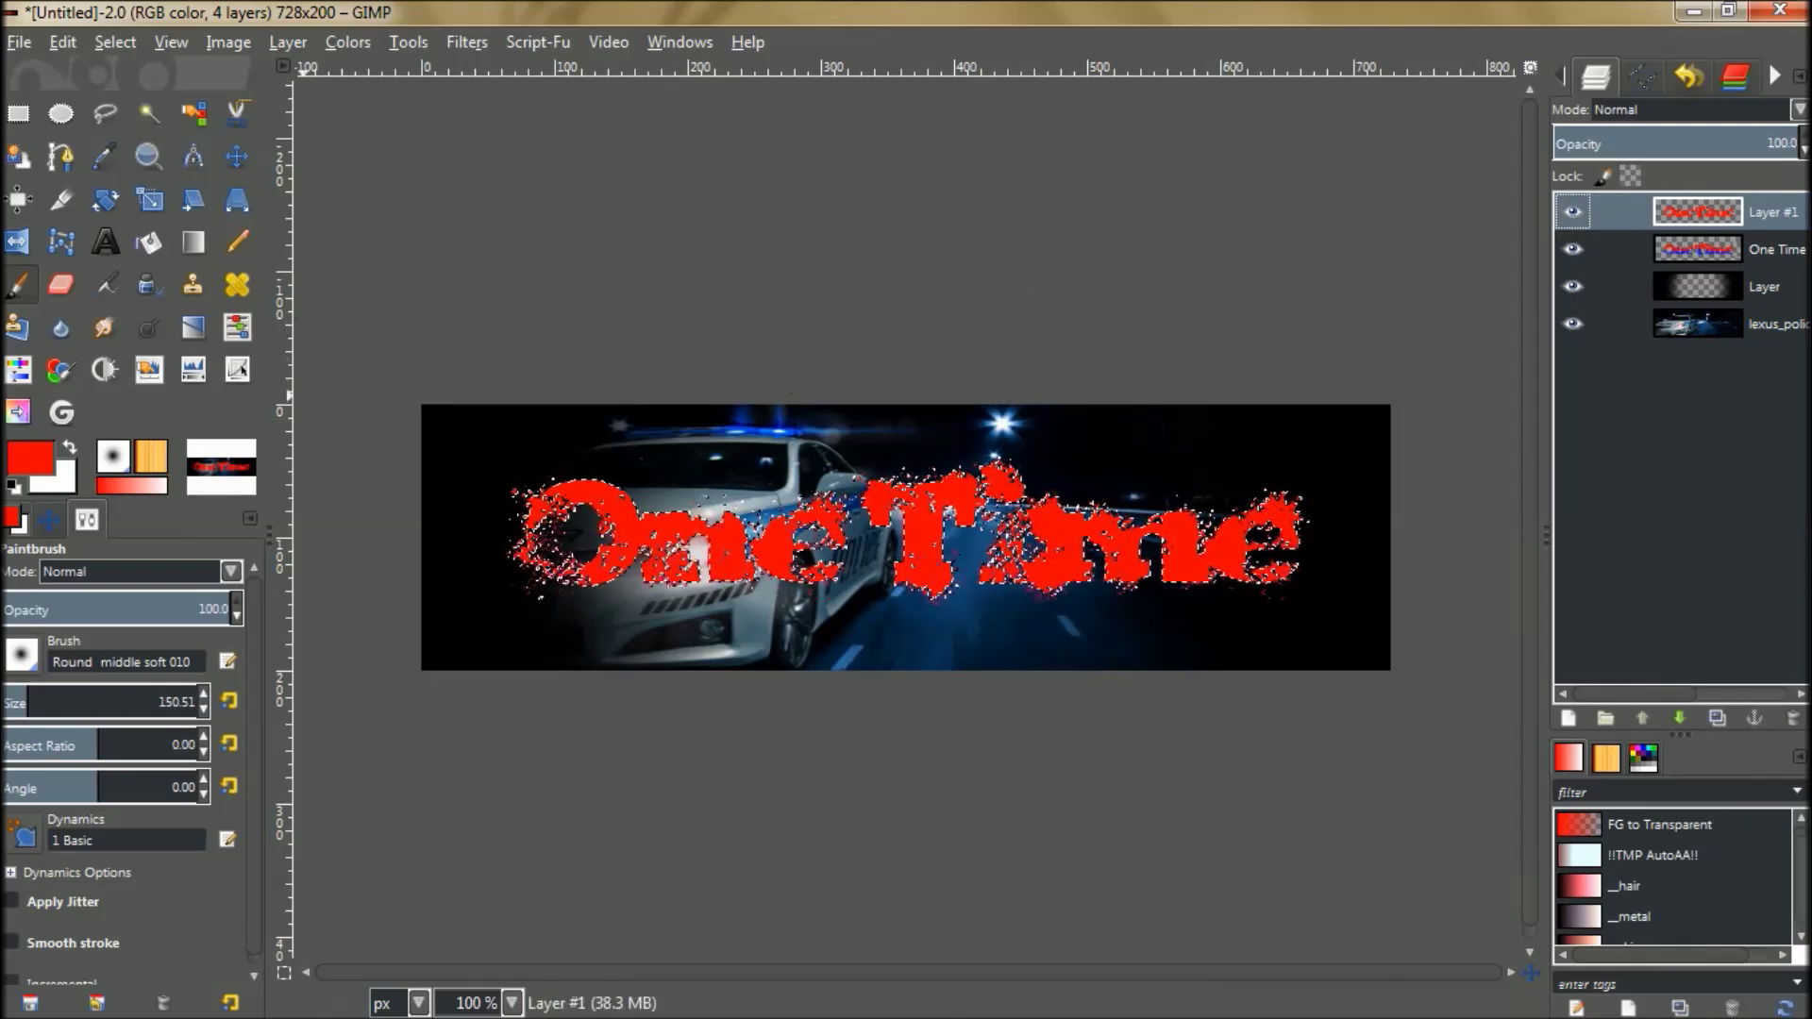
left_click(29, 457)
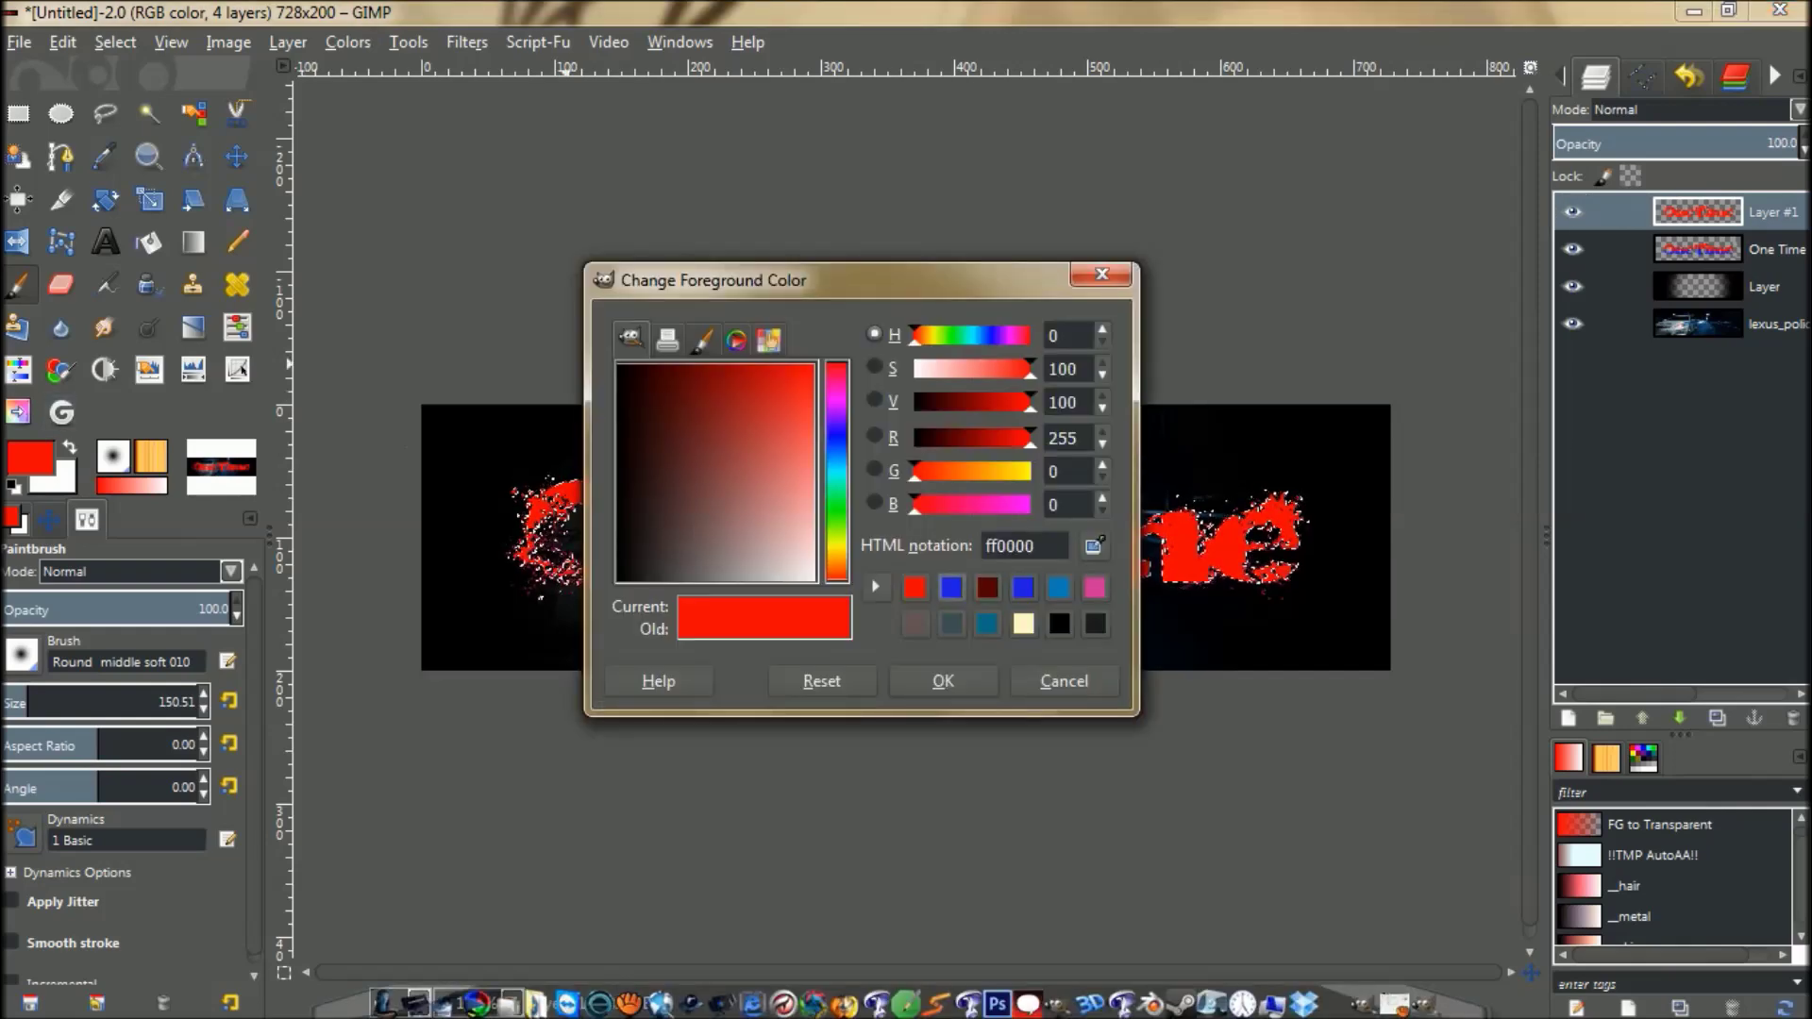
left_click(951, 588)
left_click(943, 681)
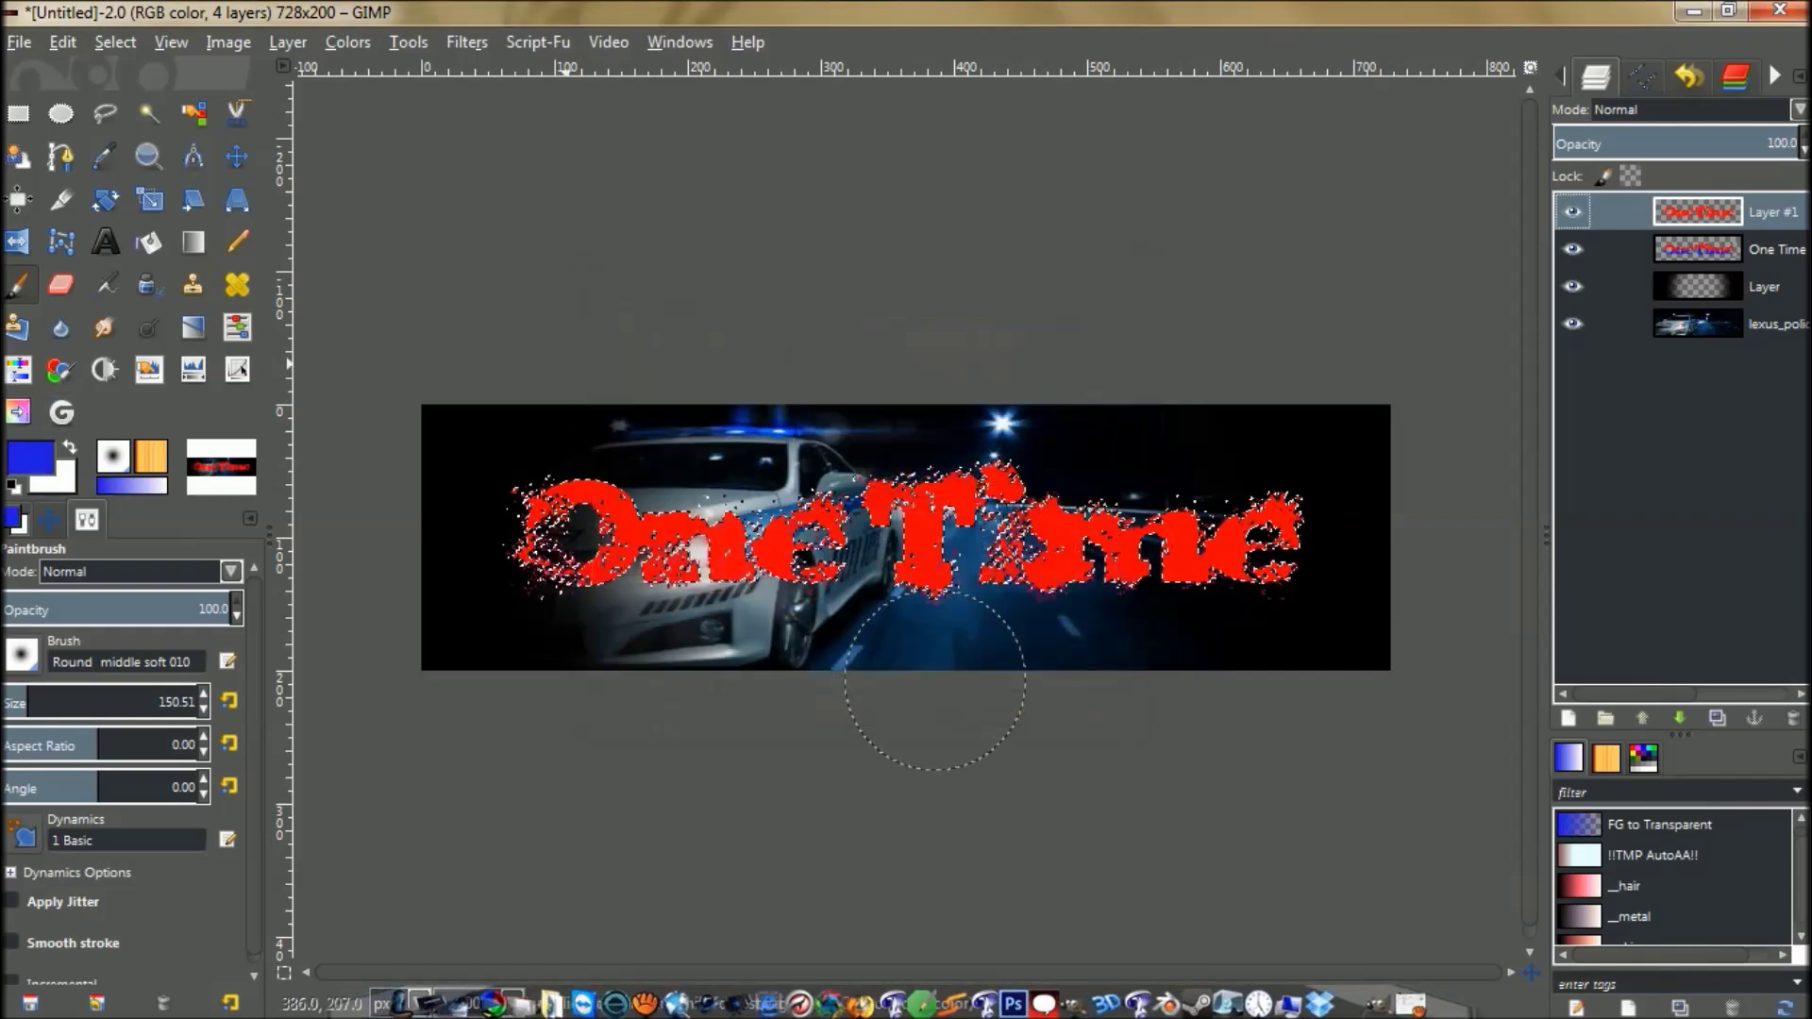
Brush blue across the upper half of the red letters on Layer #1, undo stray strokes, and clear the selection.
mouse_move(507, 449)
left_mouse_down()
mouse_move(483, 482)
mouse_move(601, 451)
mouse_move(681, 483)
mouse_move(849, 462)
mouse_move(831, 490)
mouse_move(894, 450)
mouse_move(1038, 472)
mouse_move(951, 478)
mouse_move(1159, 478)
left_mouse_up()
mouse_move(1185, 466)
left_mouse_down()
mouse_move(1227, 472)
mouse_move(1265, 443)
mouse_move(1254, 462)
mouse_move(1274, 466)
left_mouse_up()
key("ctrl+z")
key("ctrl+z")
key("ctrl+z")
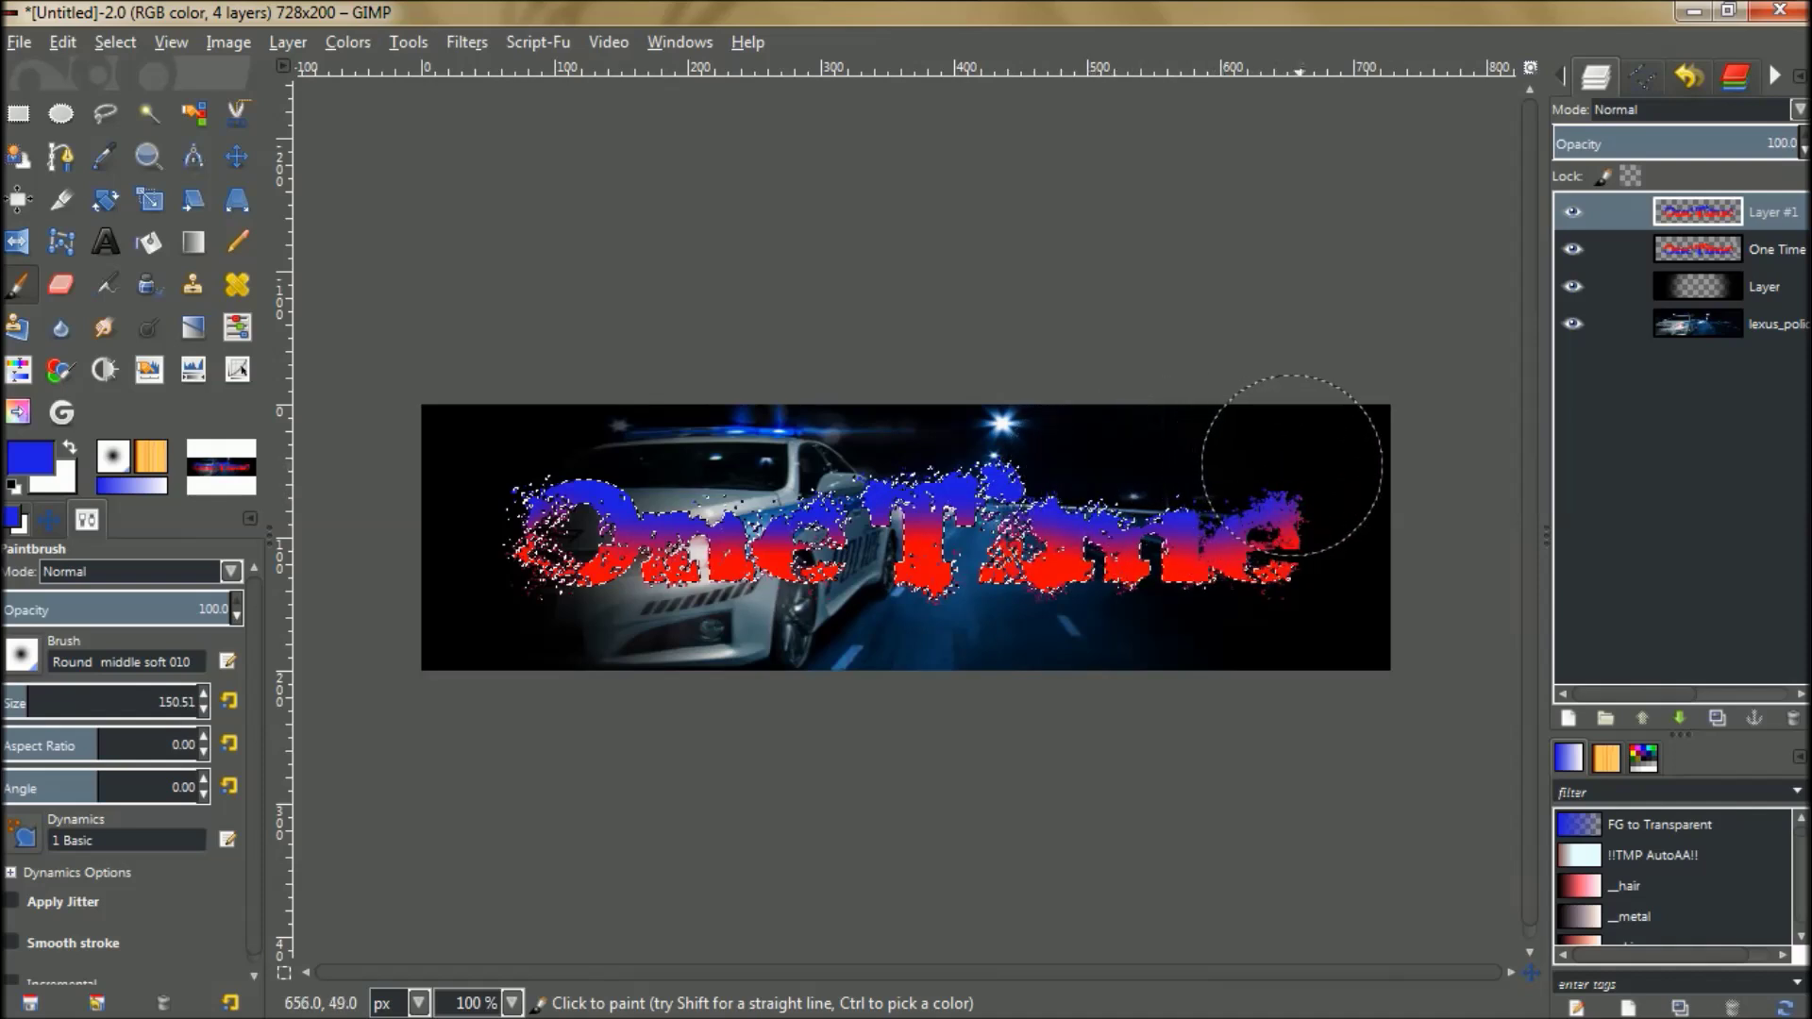
mouse_move(444, 421)
left_mouse_down()
mouse_move(478, 416)
mouse_move(499, 480)
left_mouse_up()
key("ctrl+z")
key("ctrl+z")
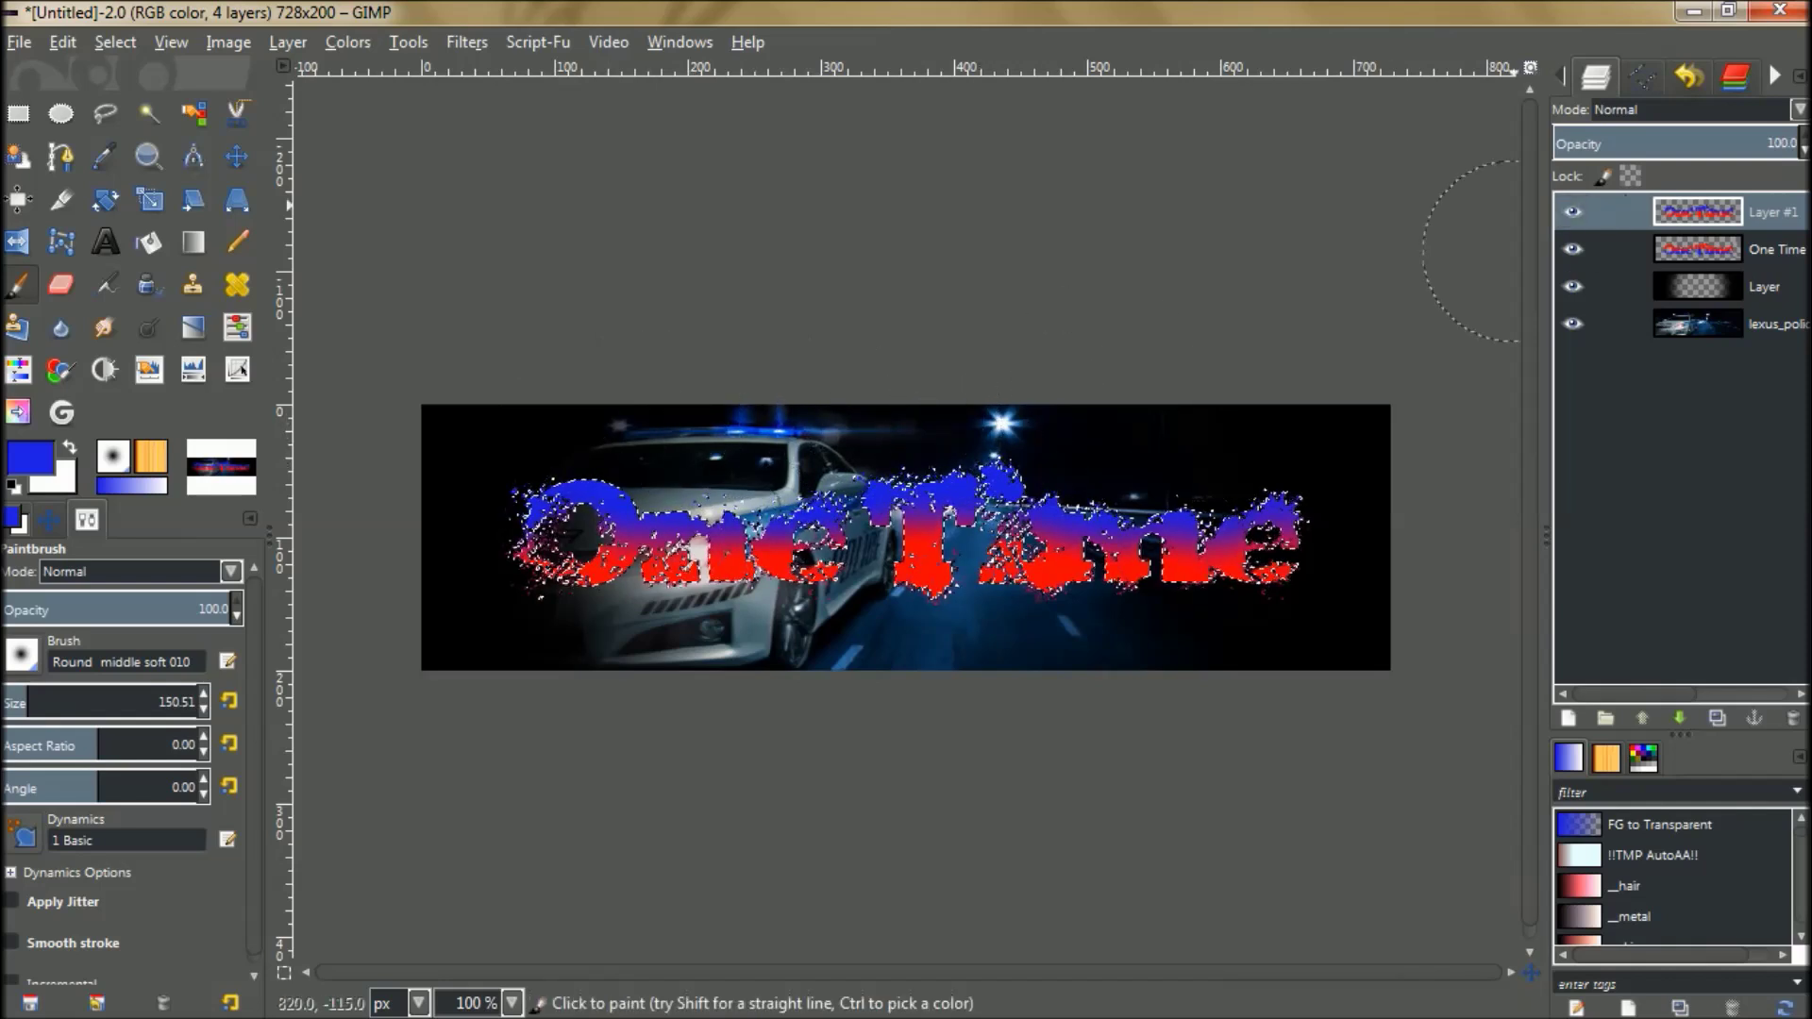
key("ctrl+shift+a")
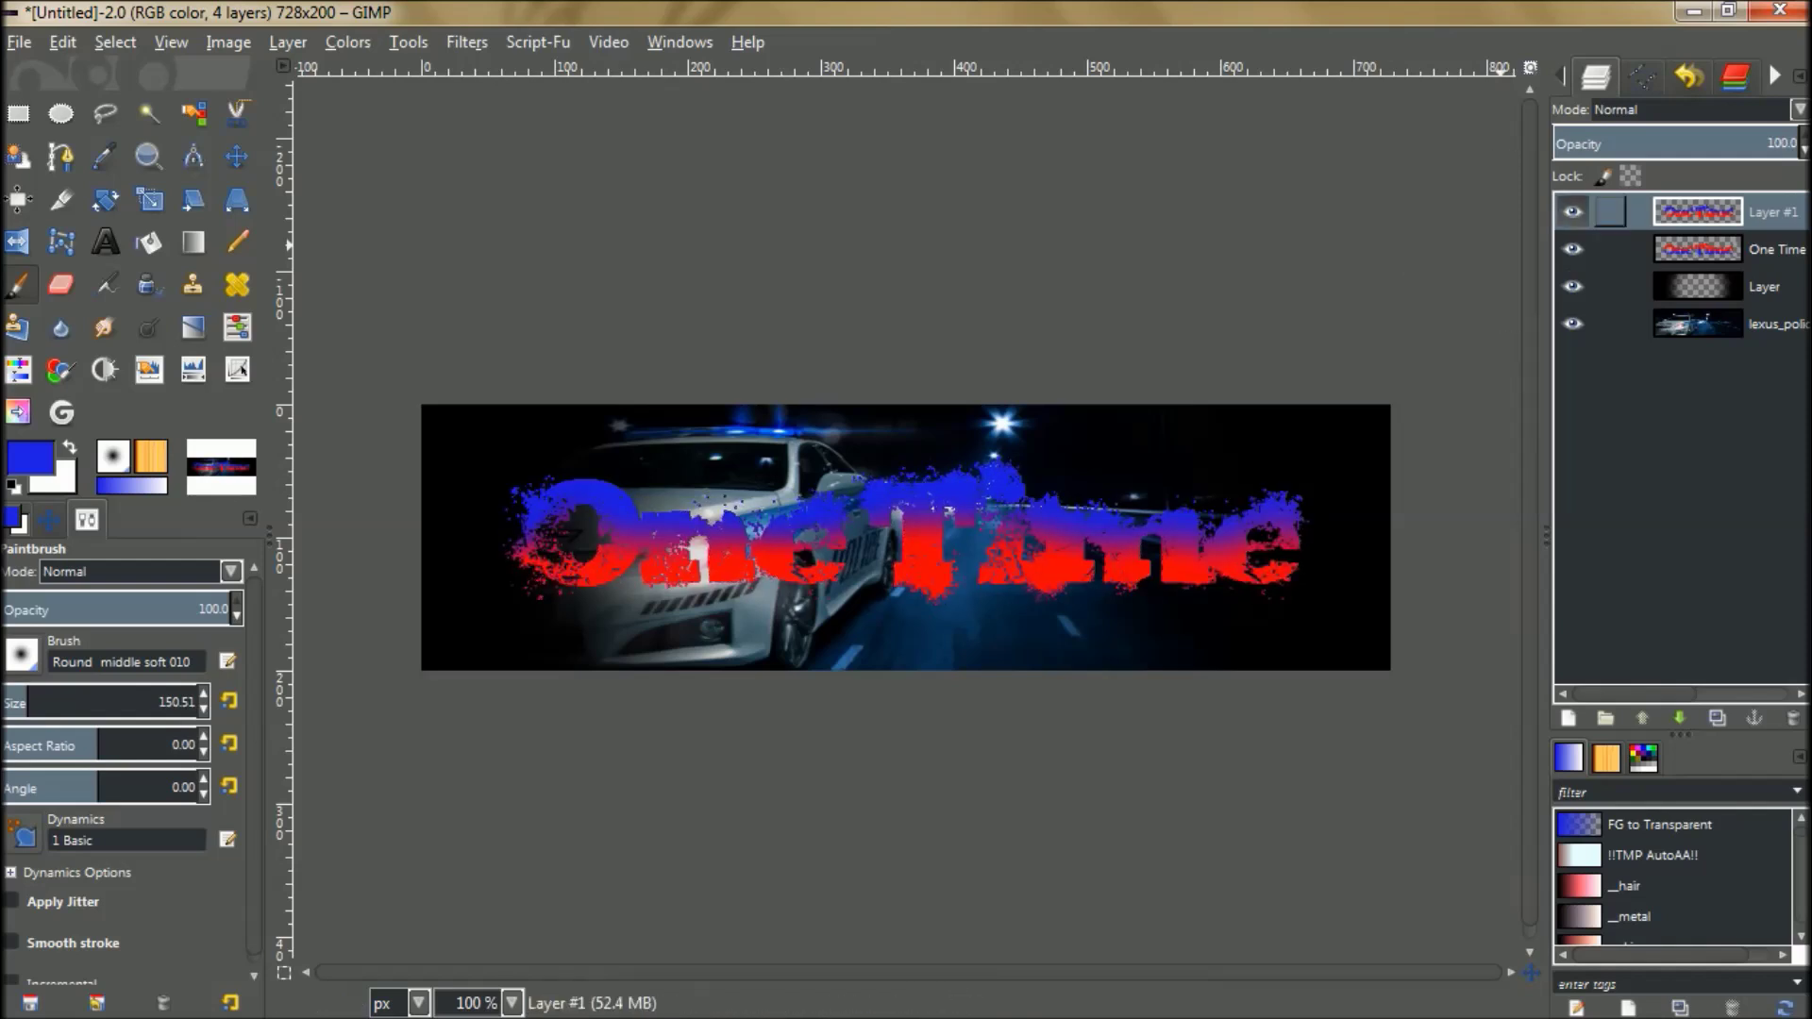
Preview the flashing effect by repeatedly hiding and showing Layer #1 over the One Time layer.
left_click(1572, 212)
left_click(1572, 211)
left_click(1572, 211)
left_click(1572, 211)
left_click(1572, 211)
left_click(1572, 211)
left_click(1572, 211)
left_click(1572, 211)
left_click(1572, 211)
left_click(1572, 211)
left_click(1572, 212)
left_click(1572, 211)
left_click(1572, 211)
left_click(1572, 211)
left_click(1571, 211)
left_click(1572, 211)
left_click(1572, 211)
left_click(1571, 211)
left_click(1571, 212)
left_click(1572, 212)
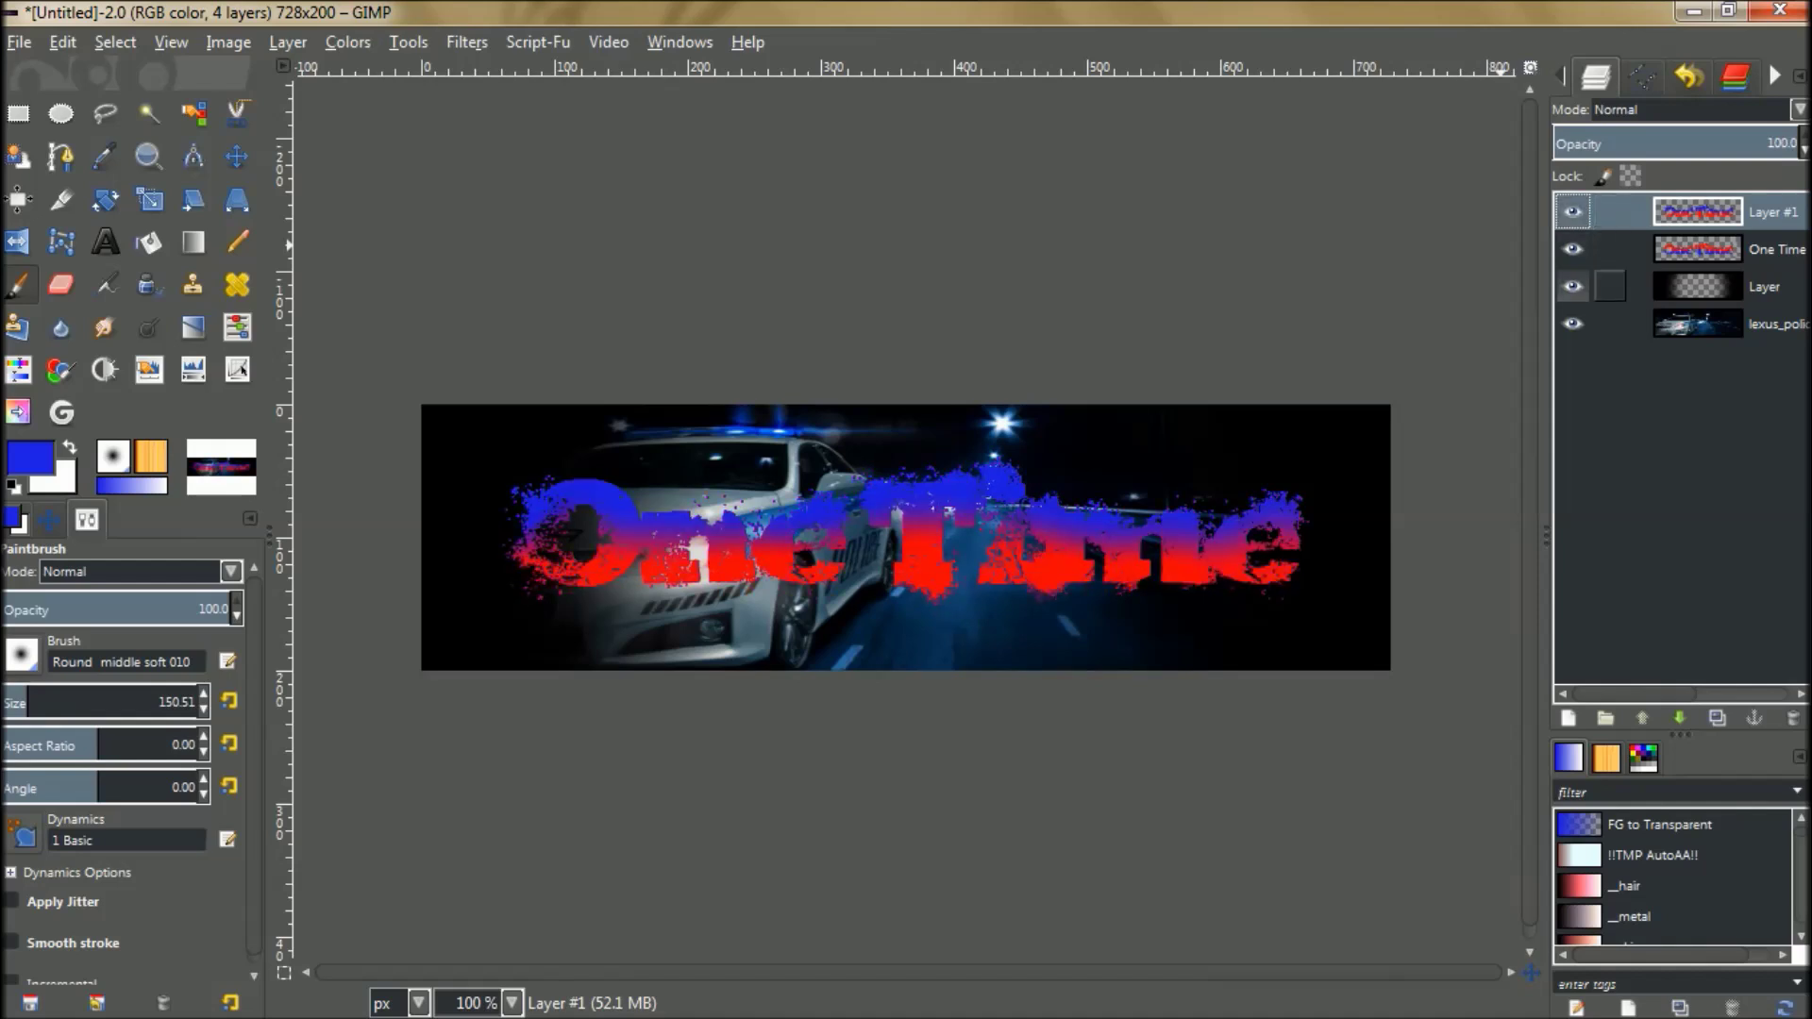
Merge the black frame layer down into the police car photo layer.
left_click(1764, 286)
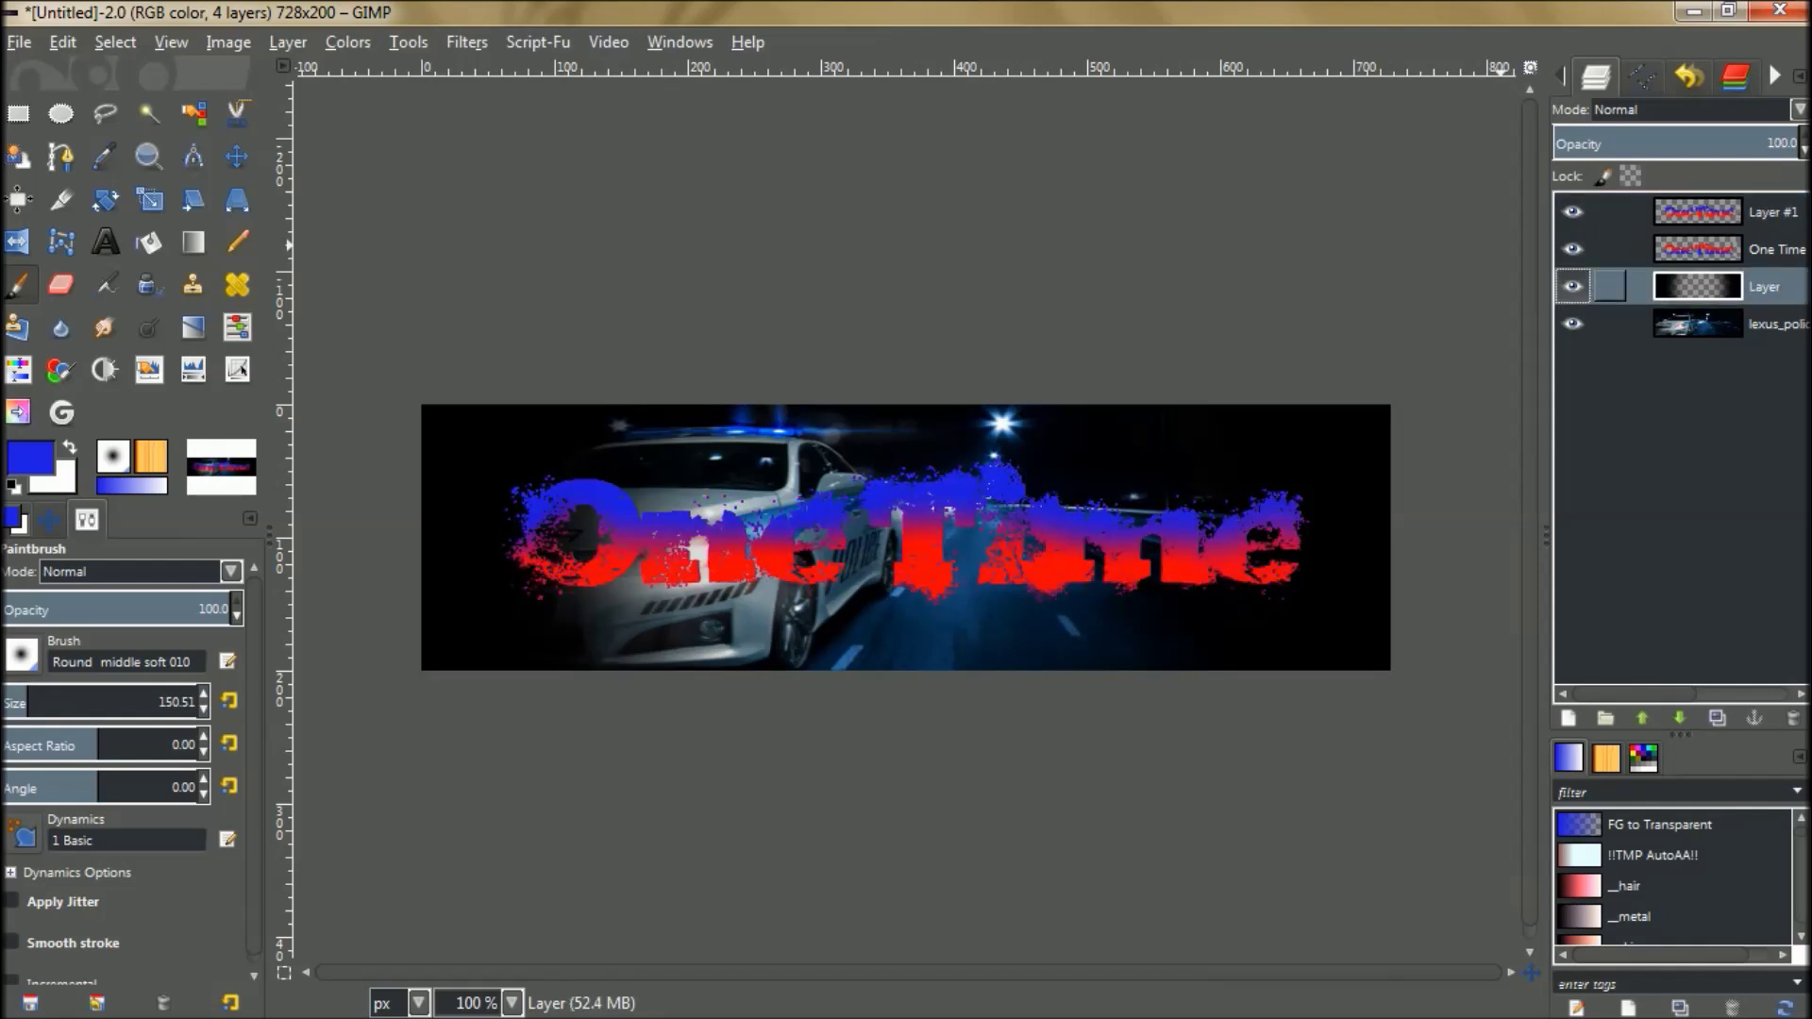
right_click(1726, 286)
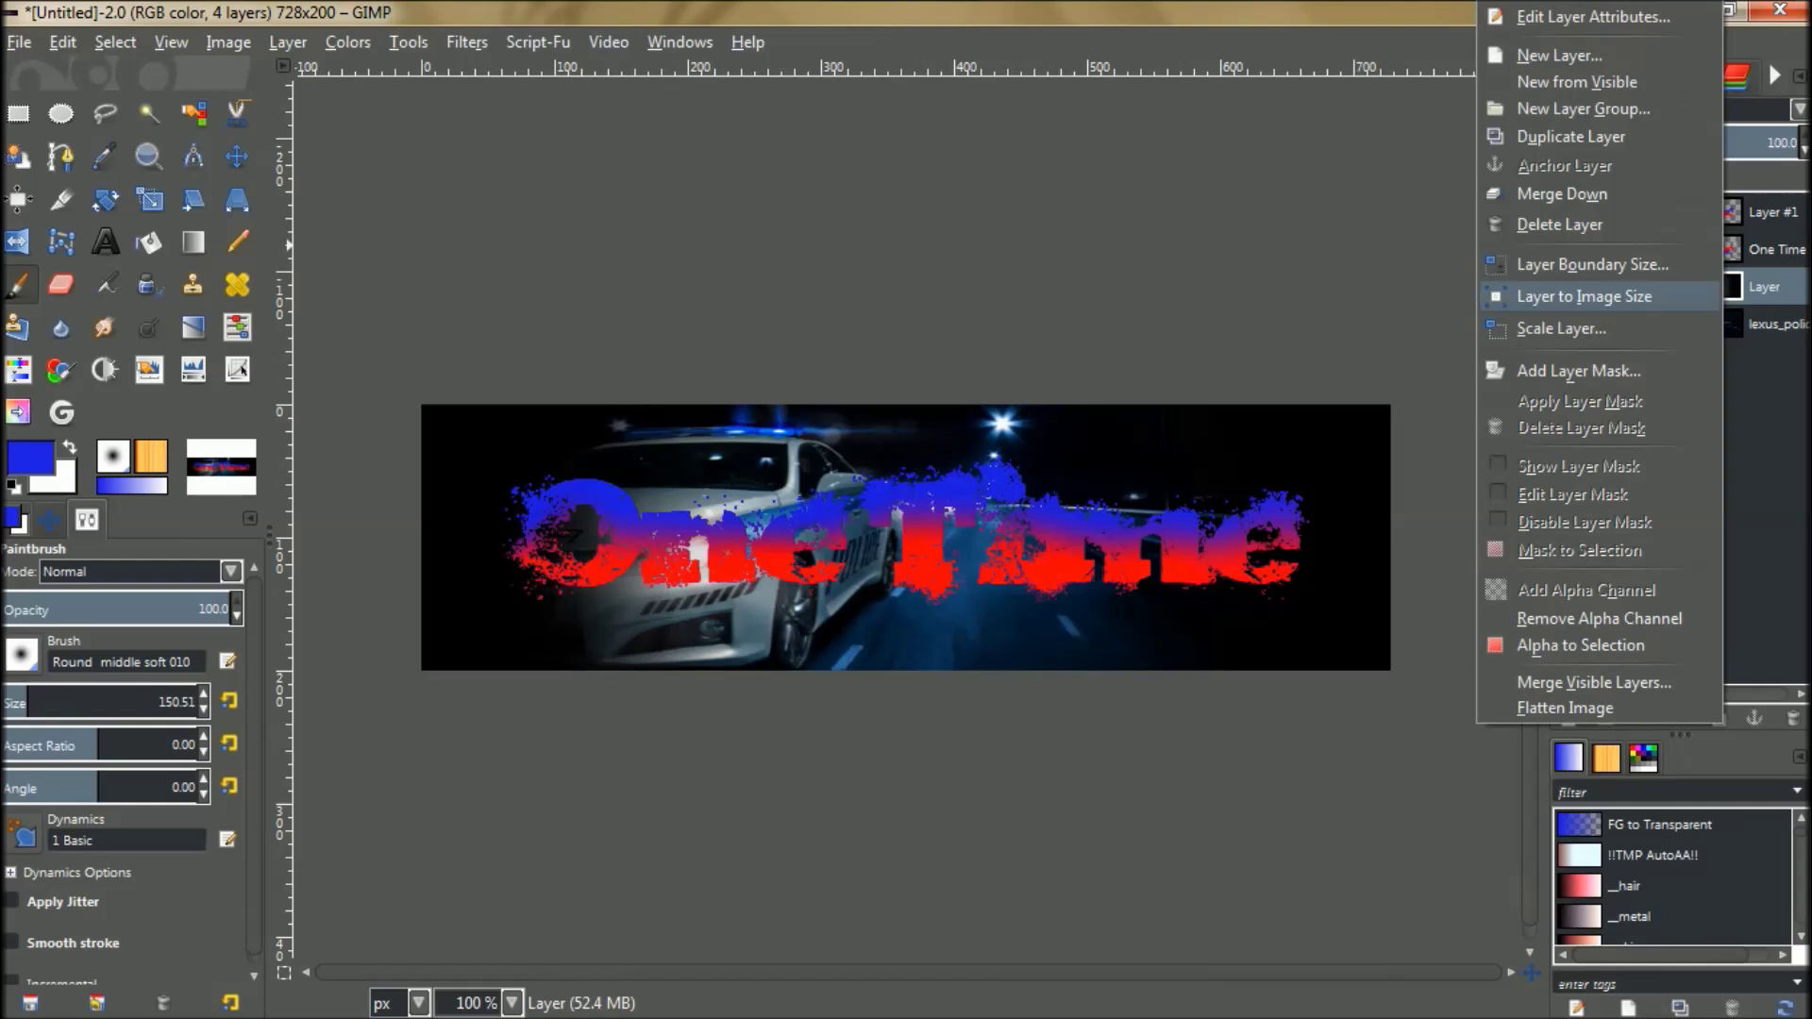
left_click(1510, 223)
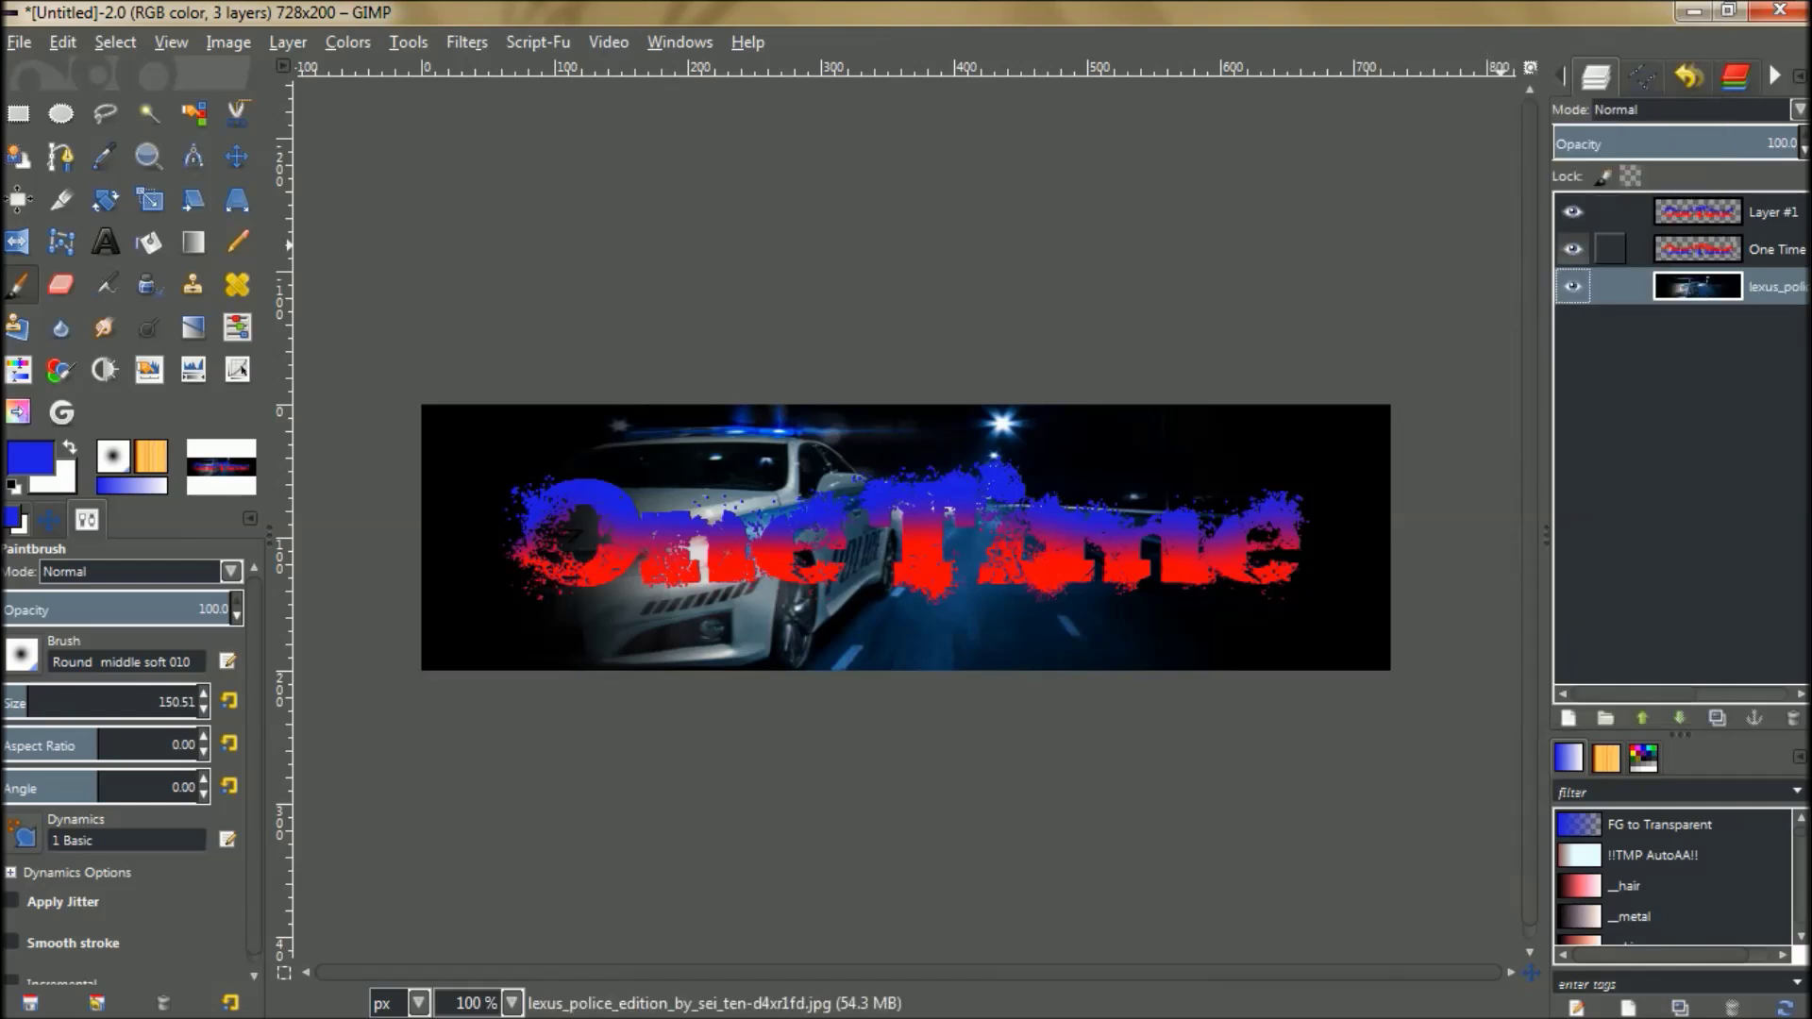
Rename the merged police car layer as "Background".
double_click(1775, 286)
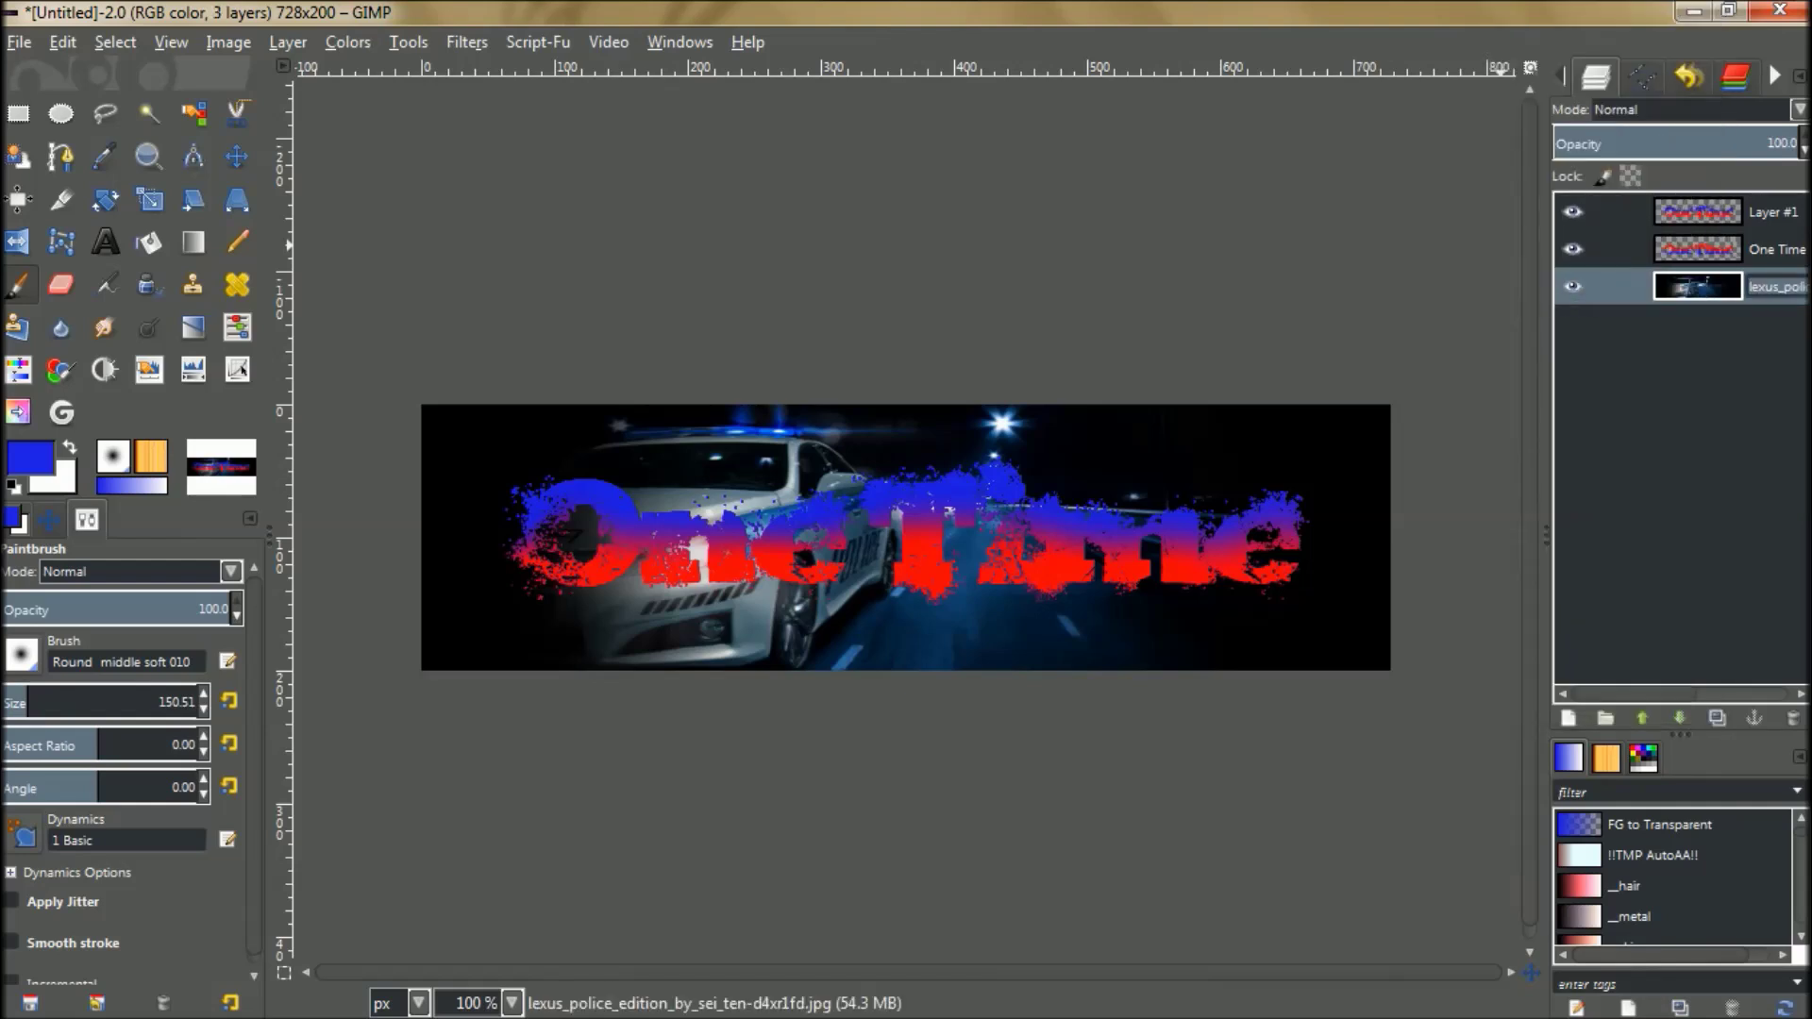
key("BackSpace")
type("Background")
key("Return")
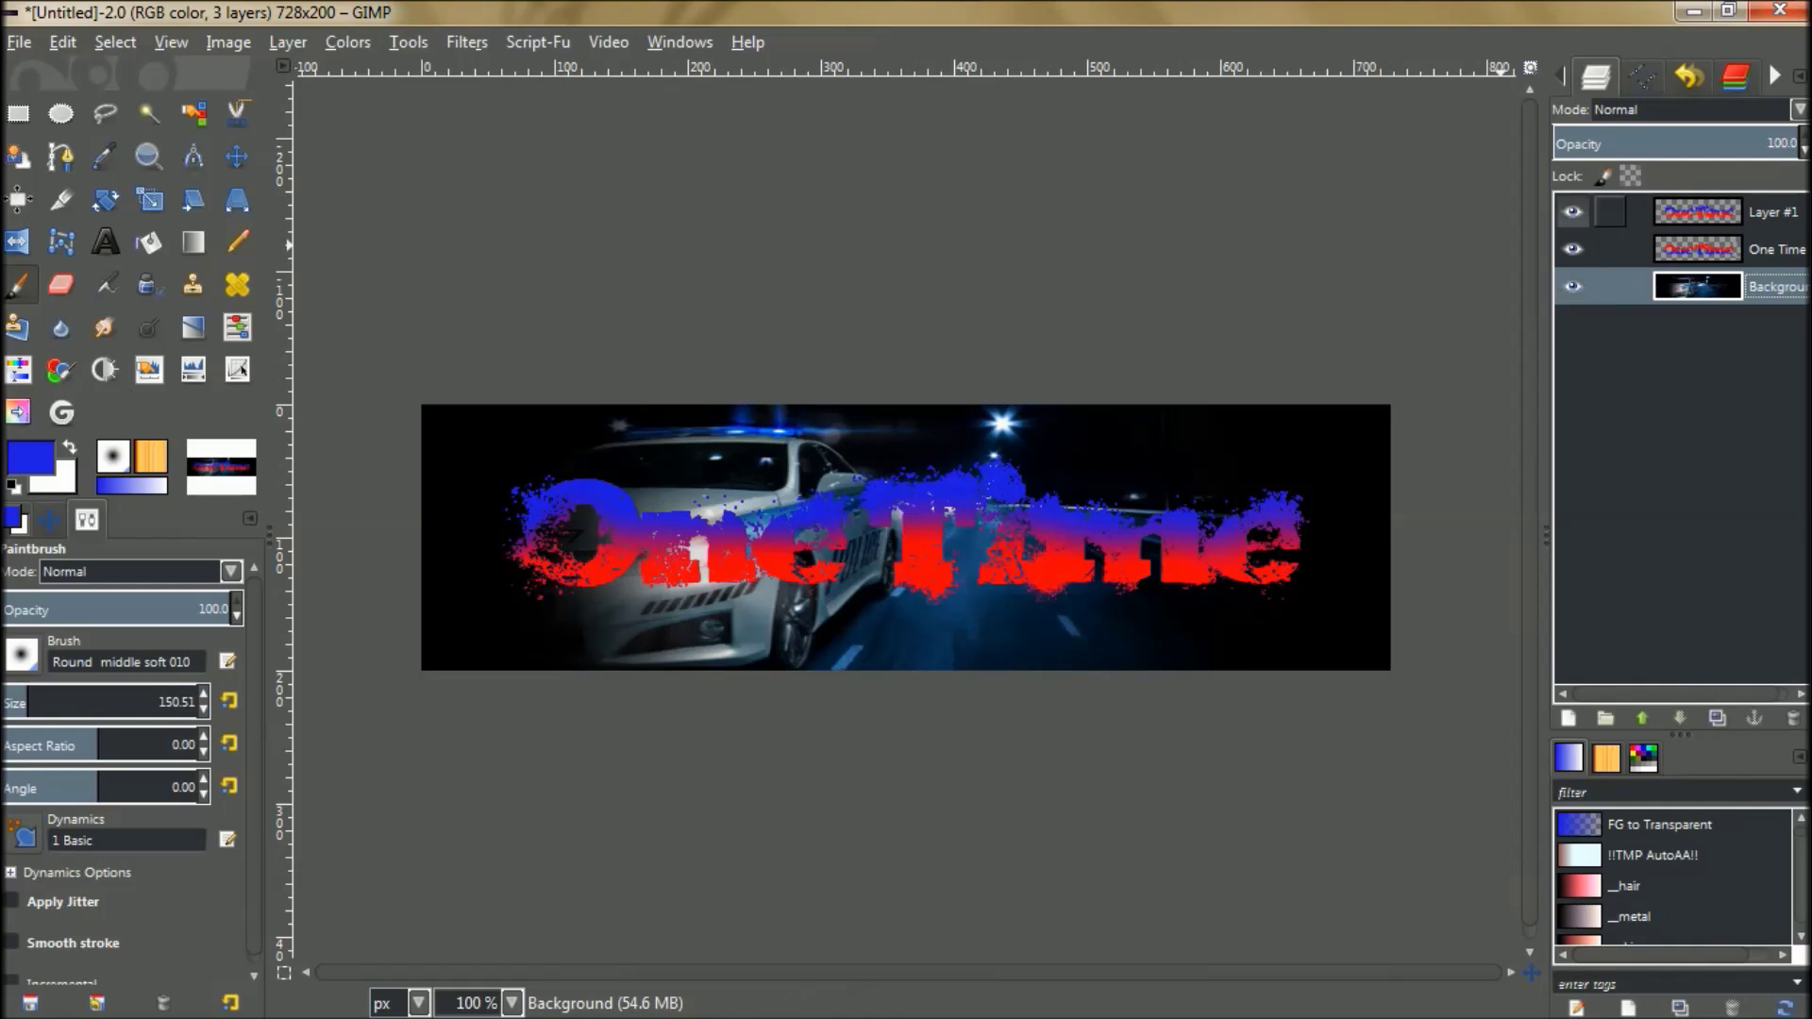
Make the One Time layer active and hide Layer #1 above it.
left_click(1609, 248)
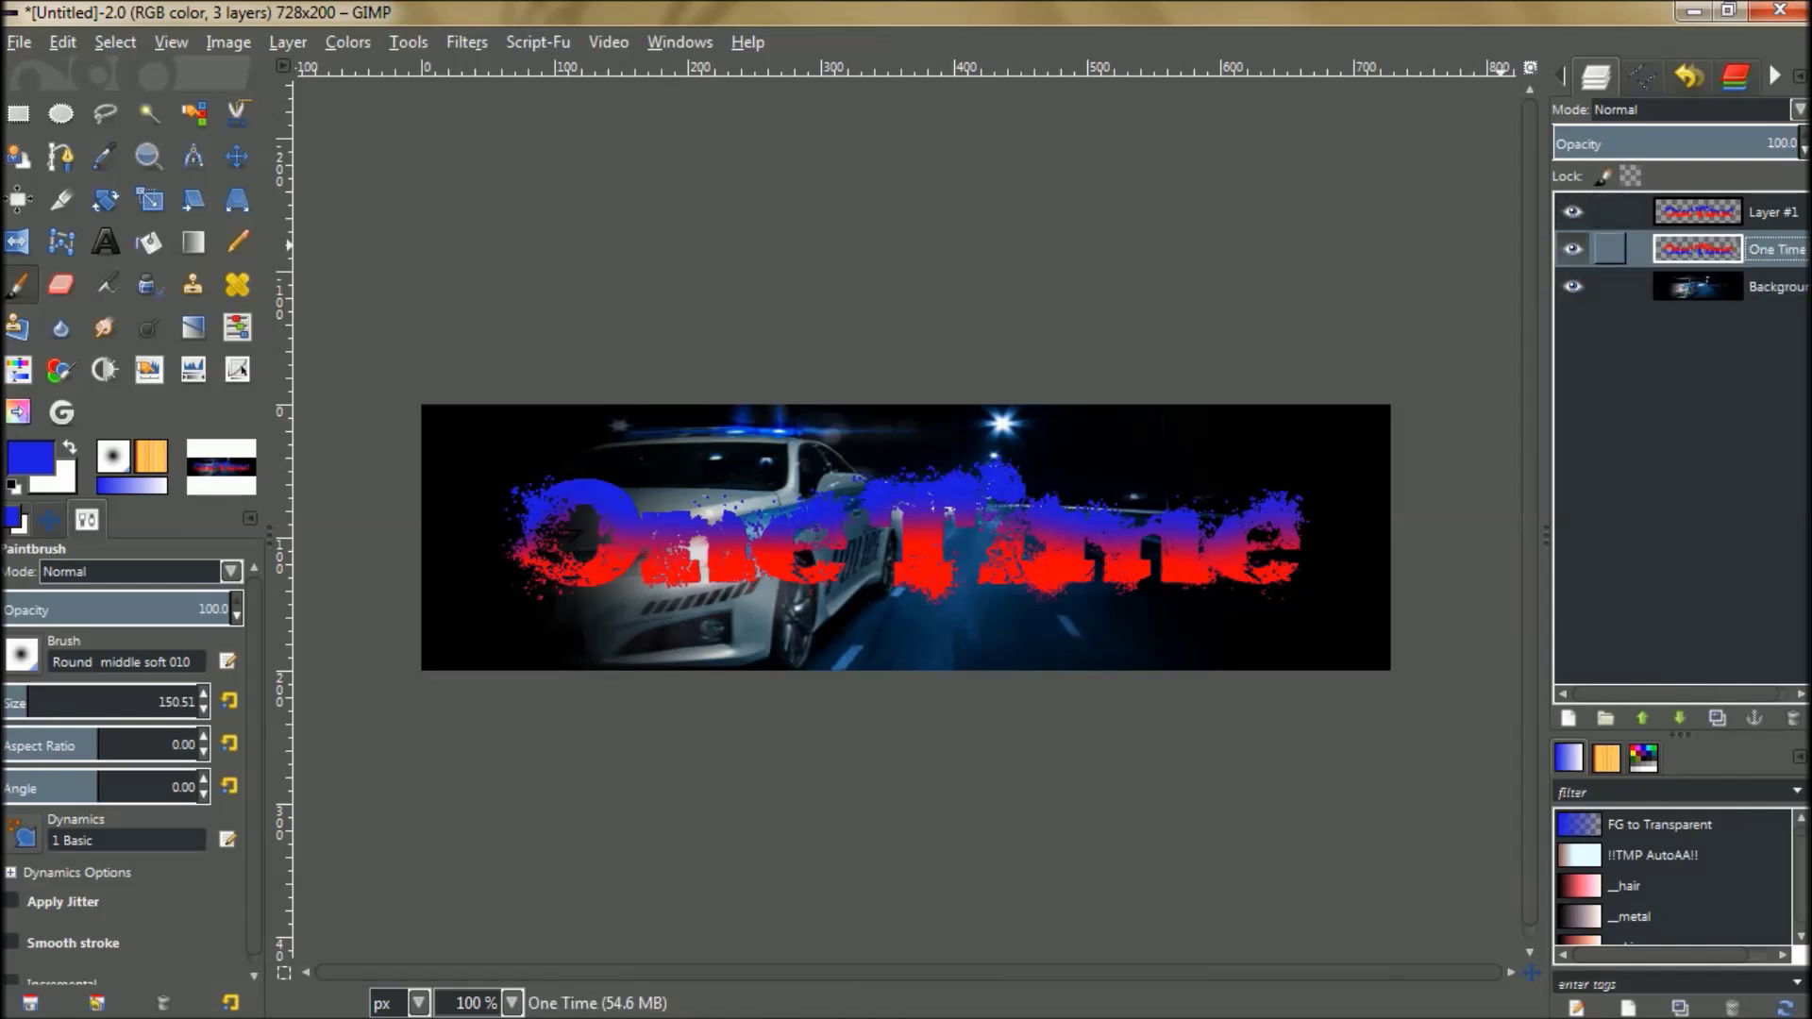
left_click(1572, 212)
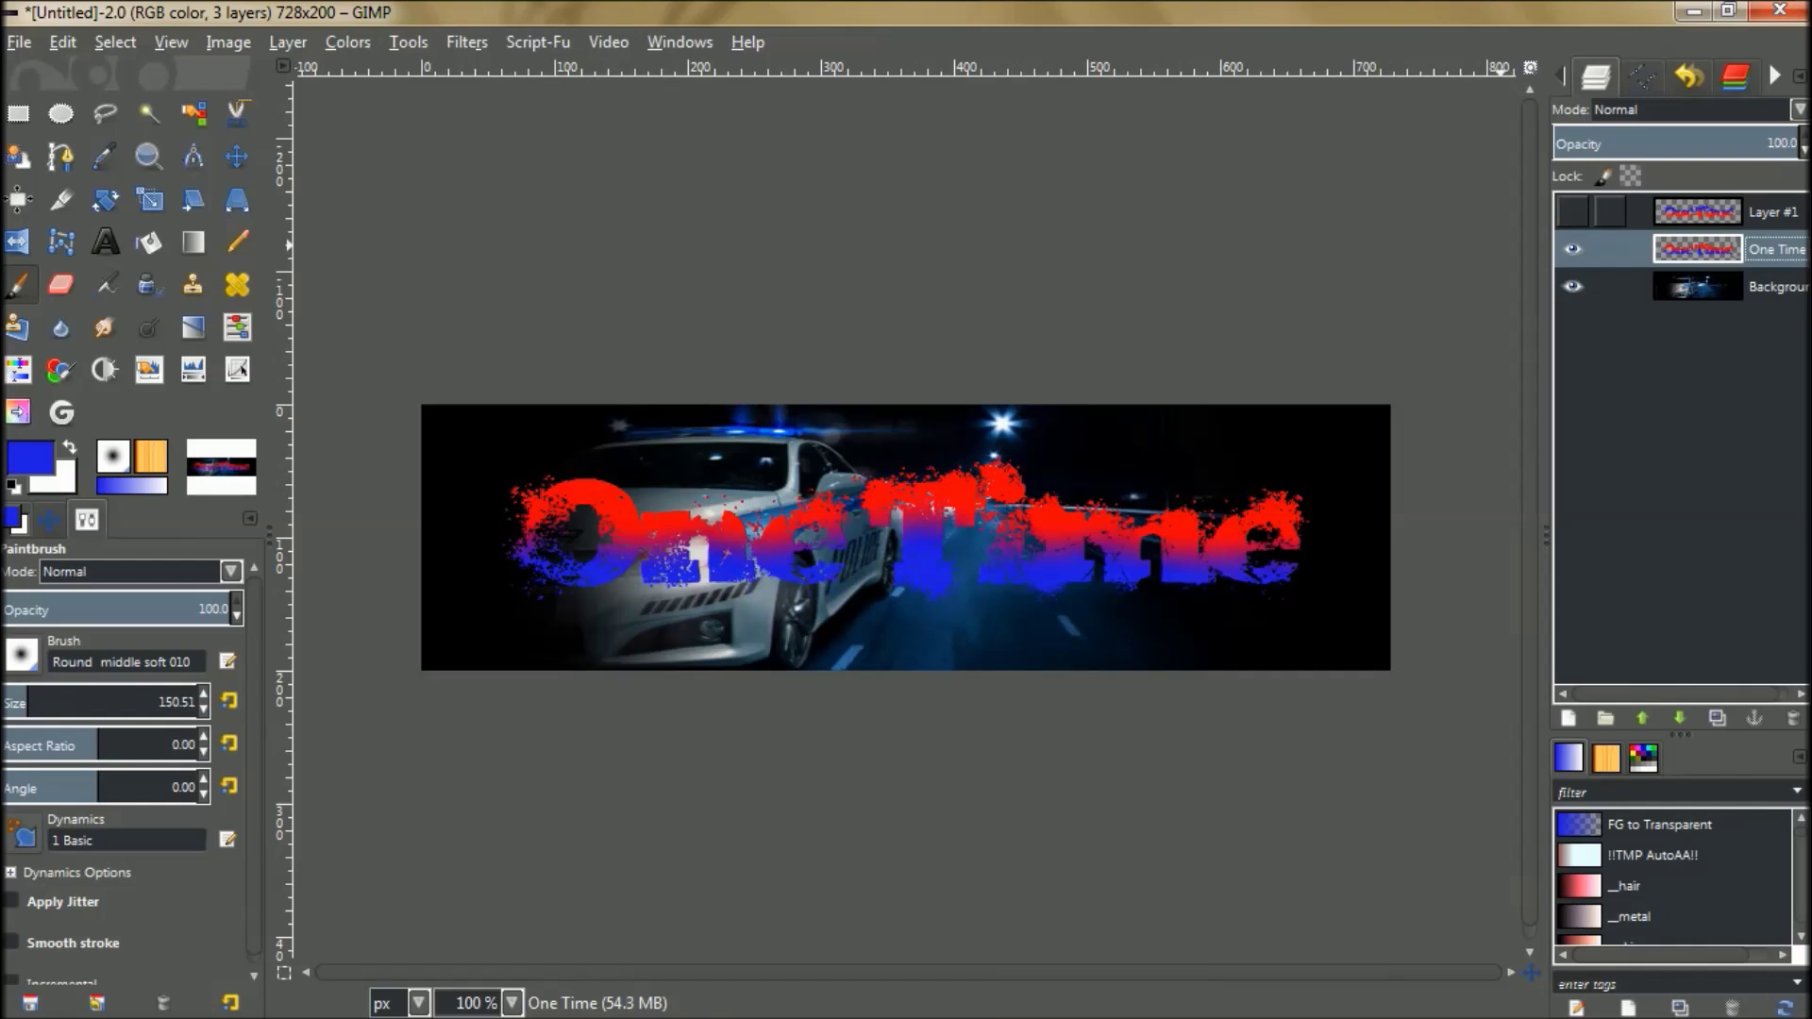
Check the One Time layer by hiding and showing it repeatedly, and make Layer #1 visible again.
left_click(1572, 248)
left_click(1572, 248)
left_click(1572, 249)
left_click(1572, 248)
left_click(1572, 211)
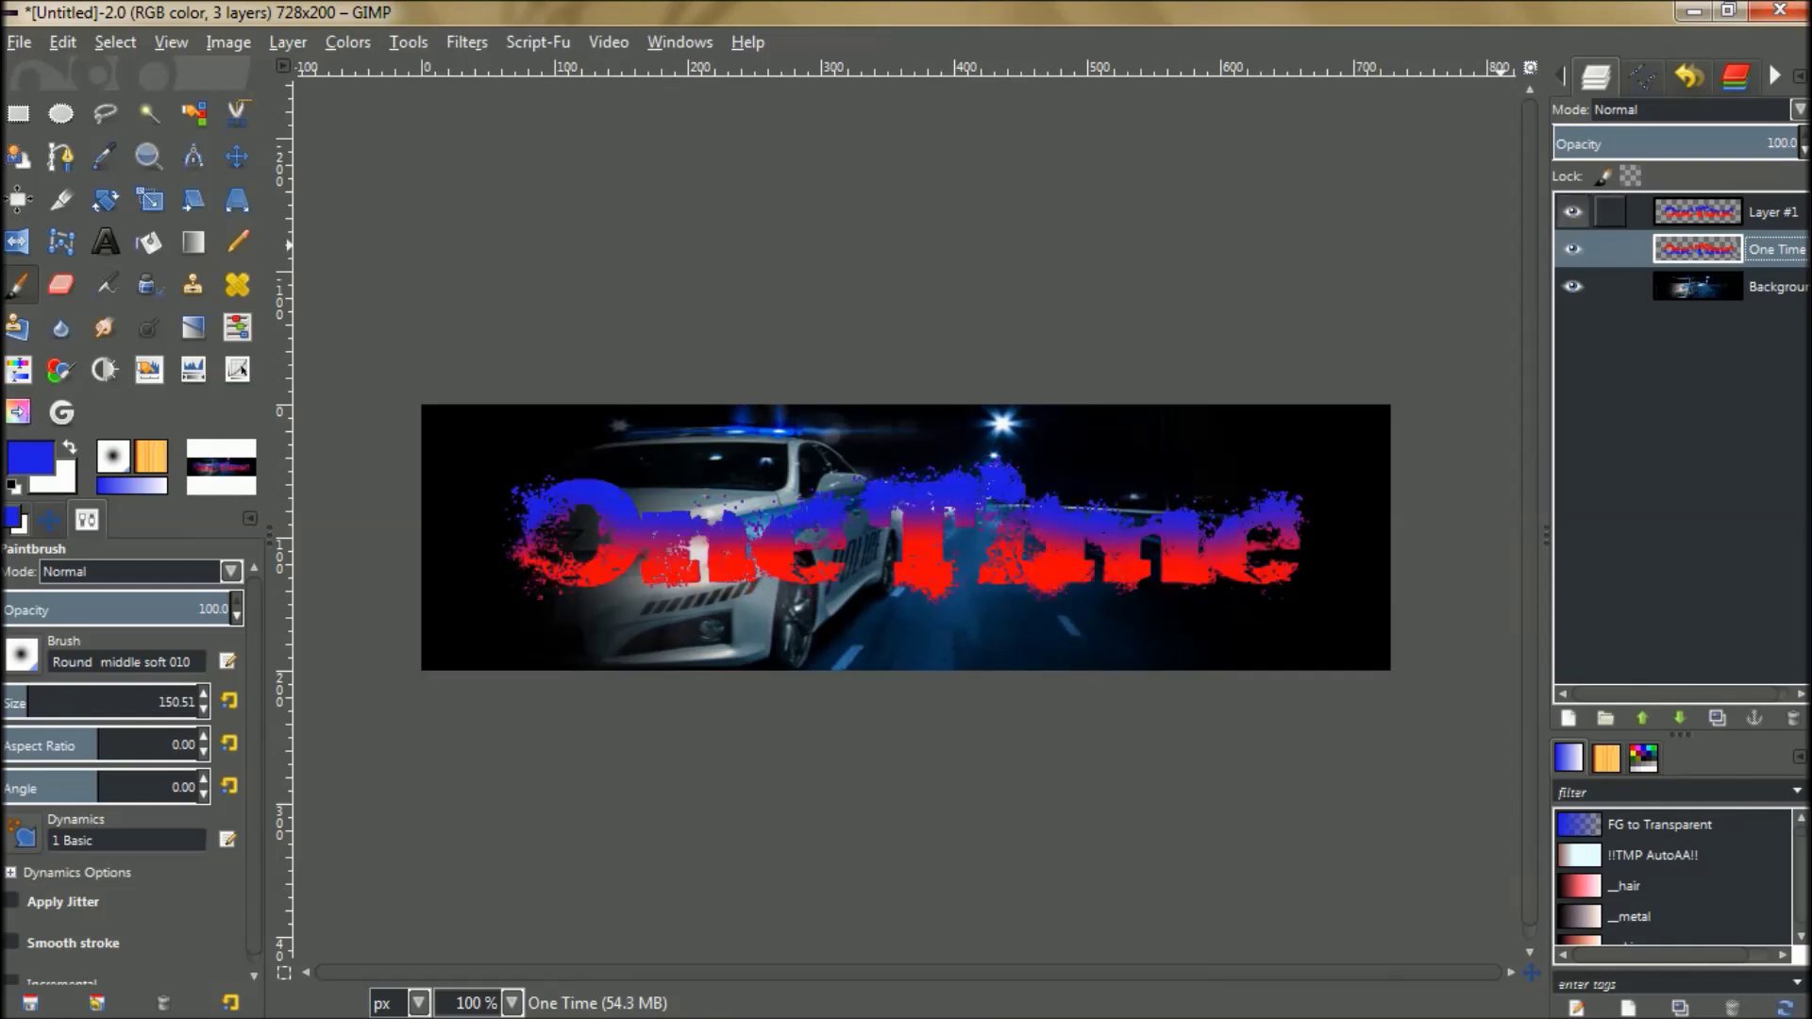
Duplicate the Background layer and raise the copy to sit between Layer #1 and the One Time layer.
left_click(1699, 286)
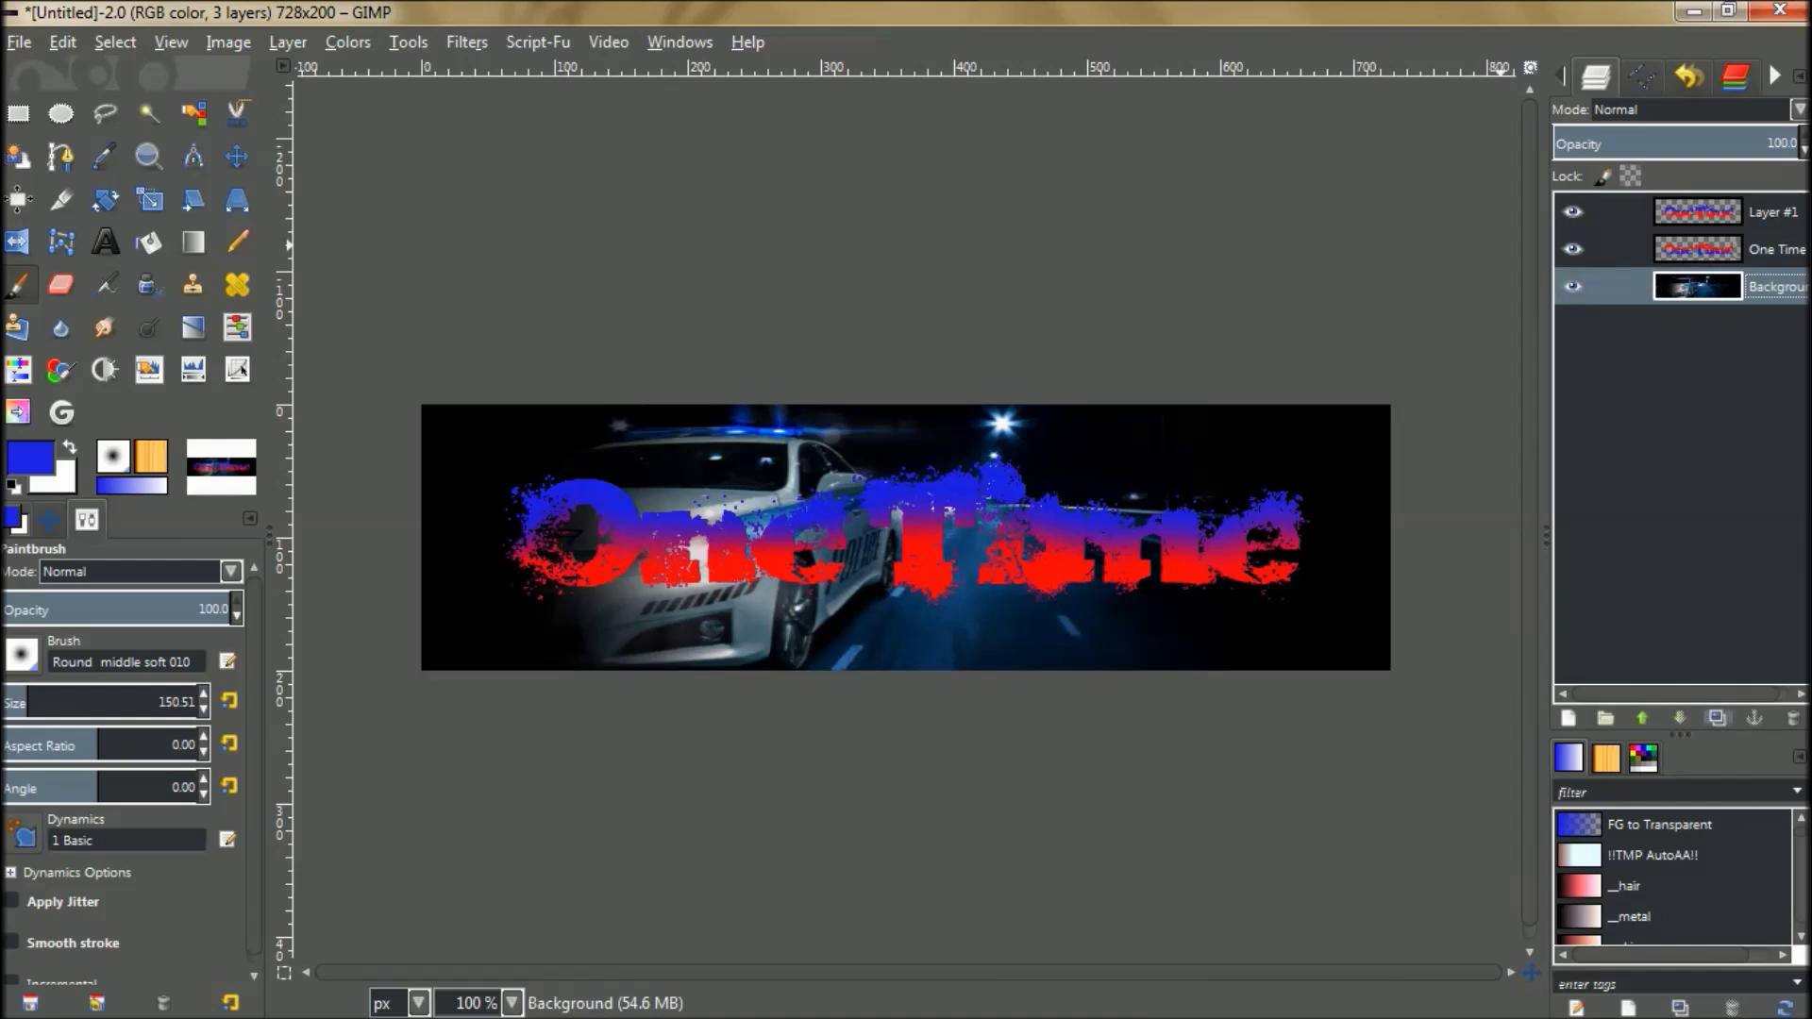
left_click(1717, 718)
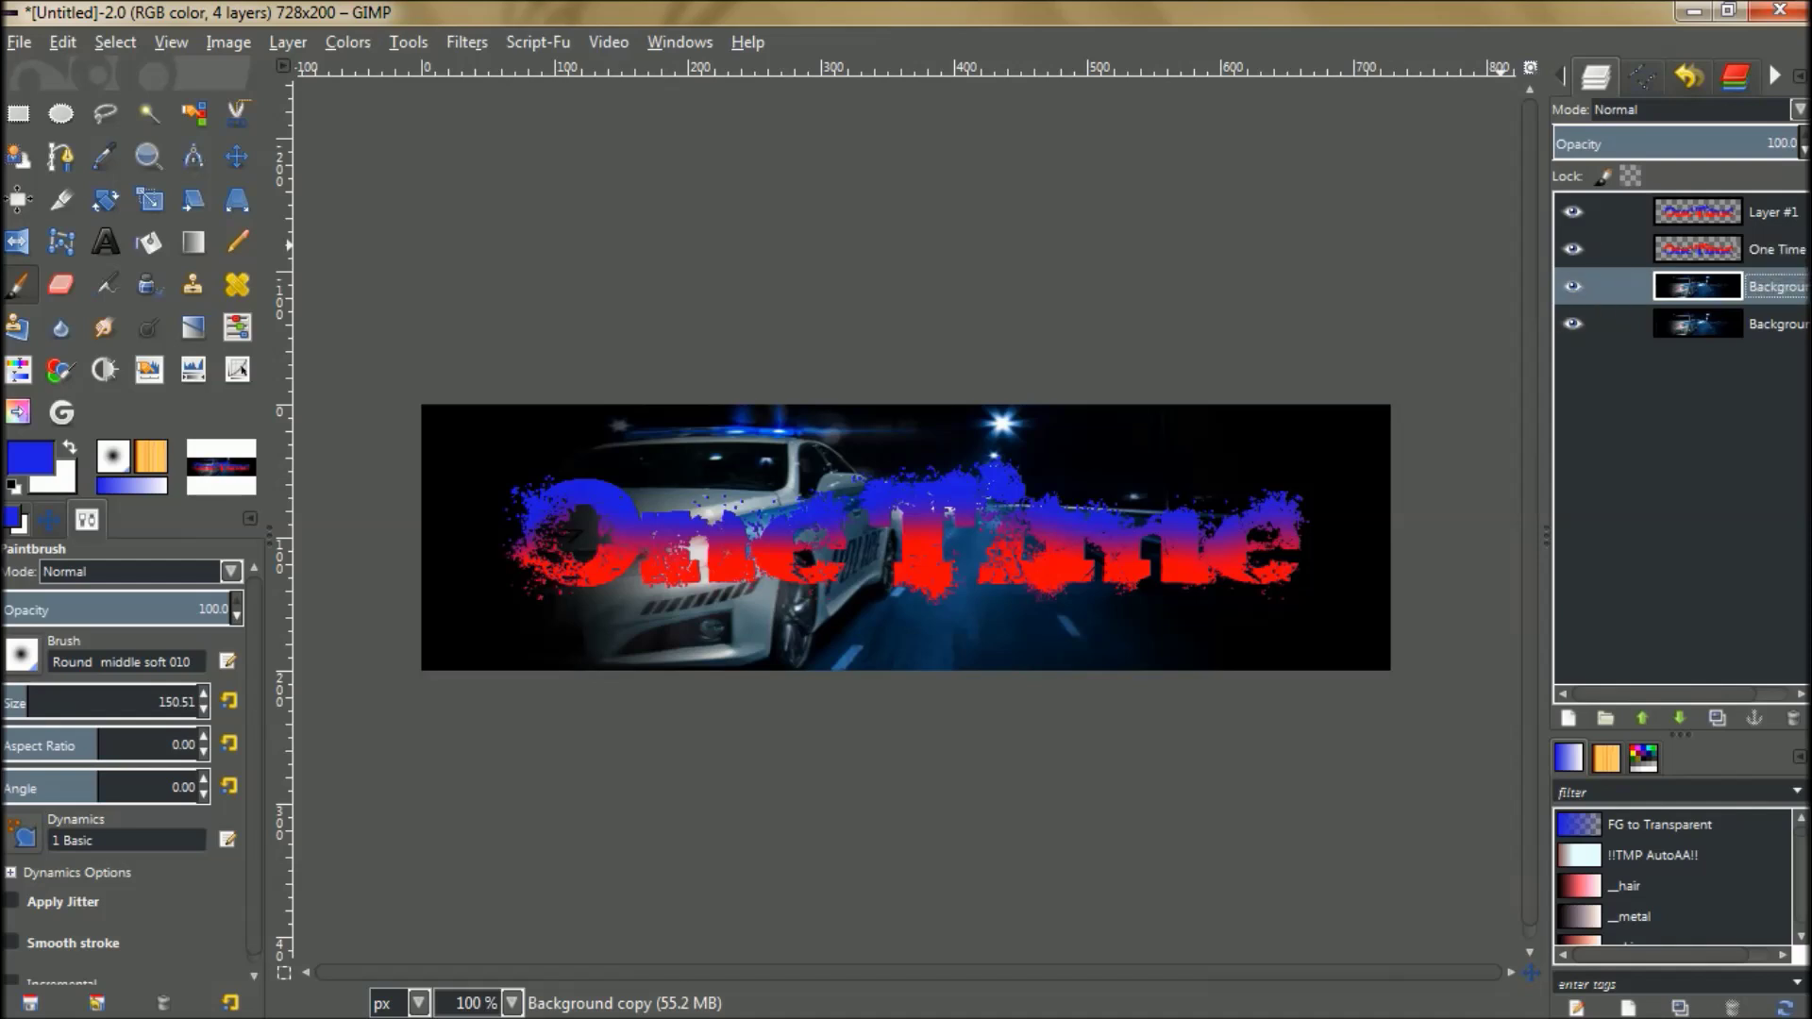
left_click(1642, 718)
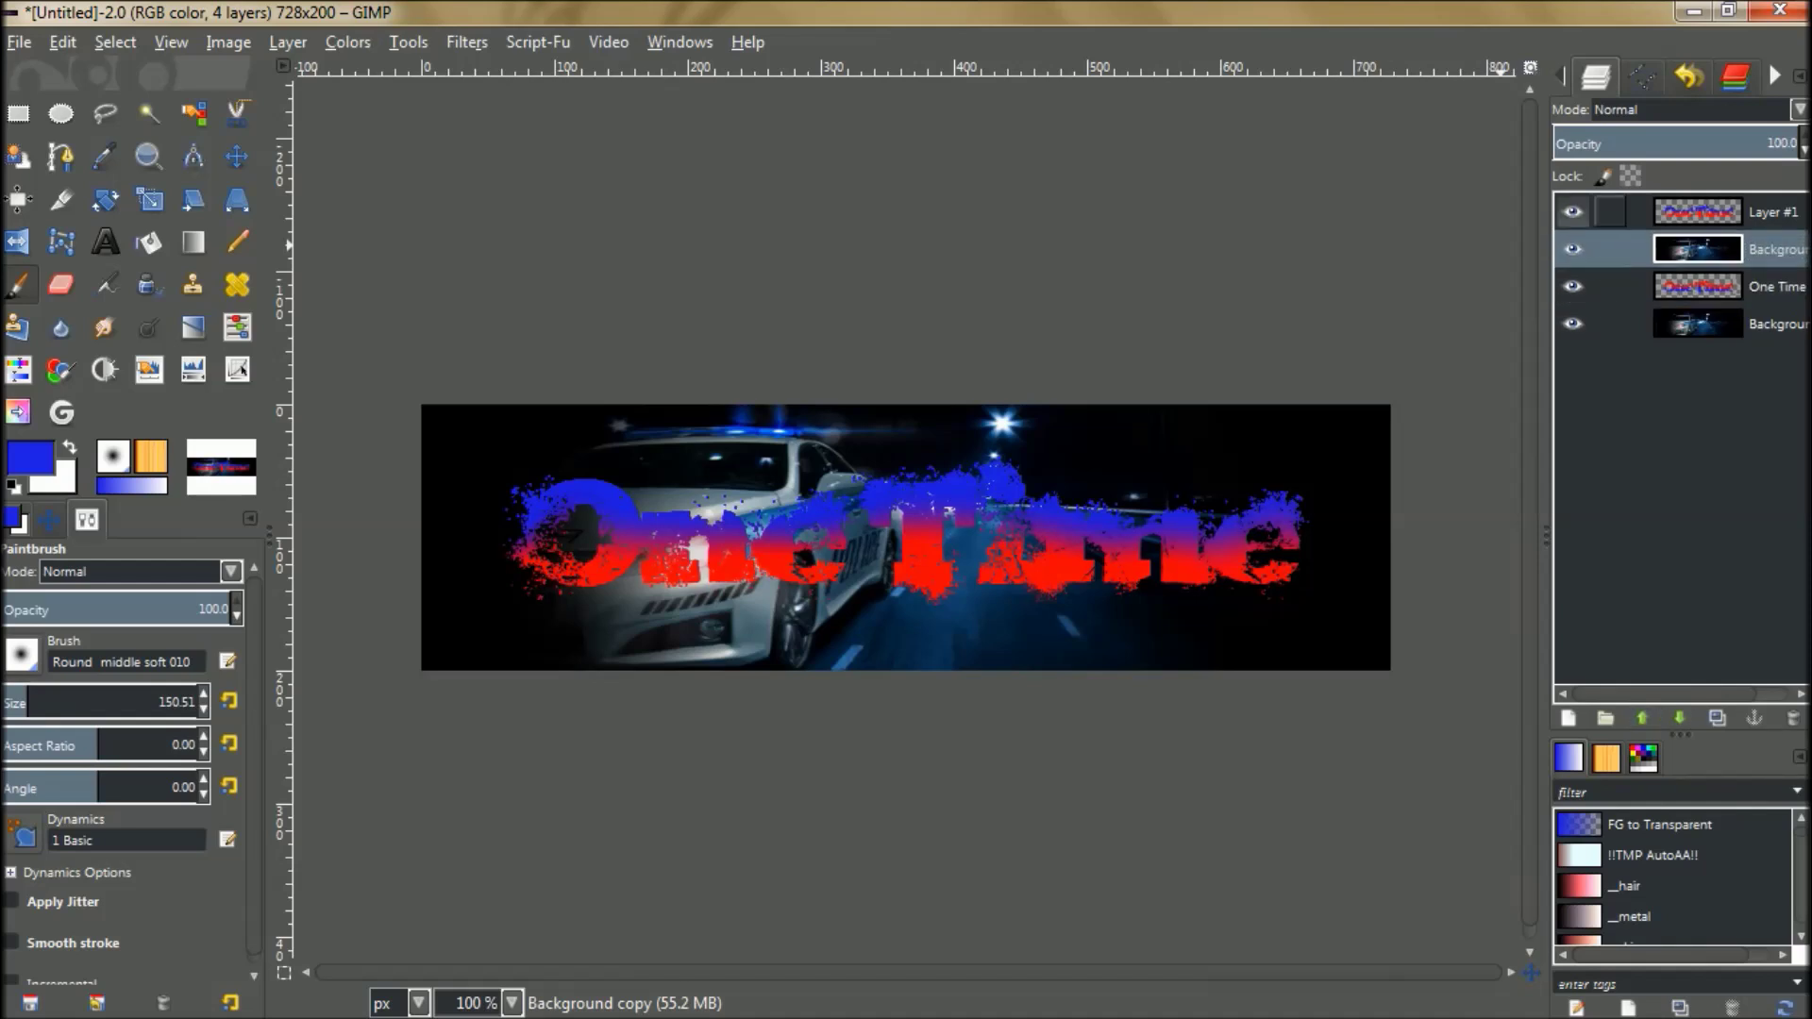
Merge the One Time layer down into the original Background layer.
left_click(1699, 286)
right_click(1699, 286)
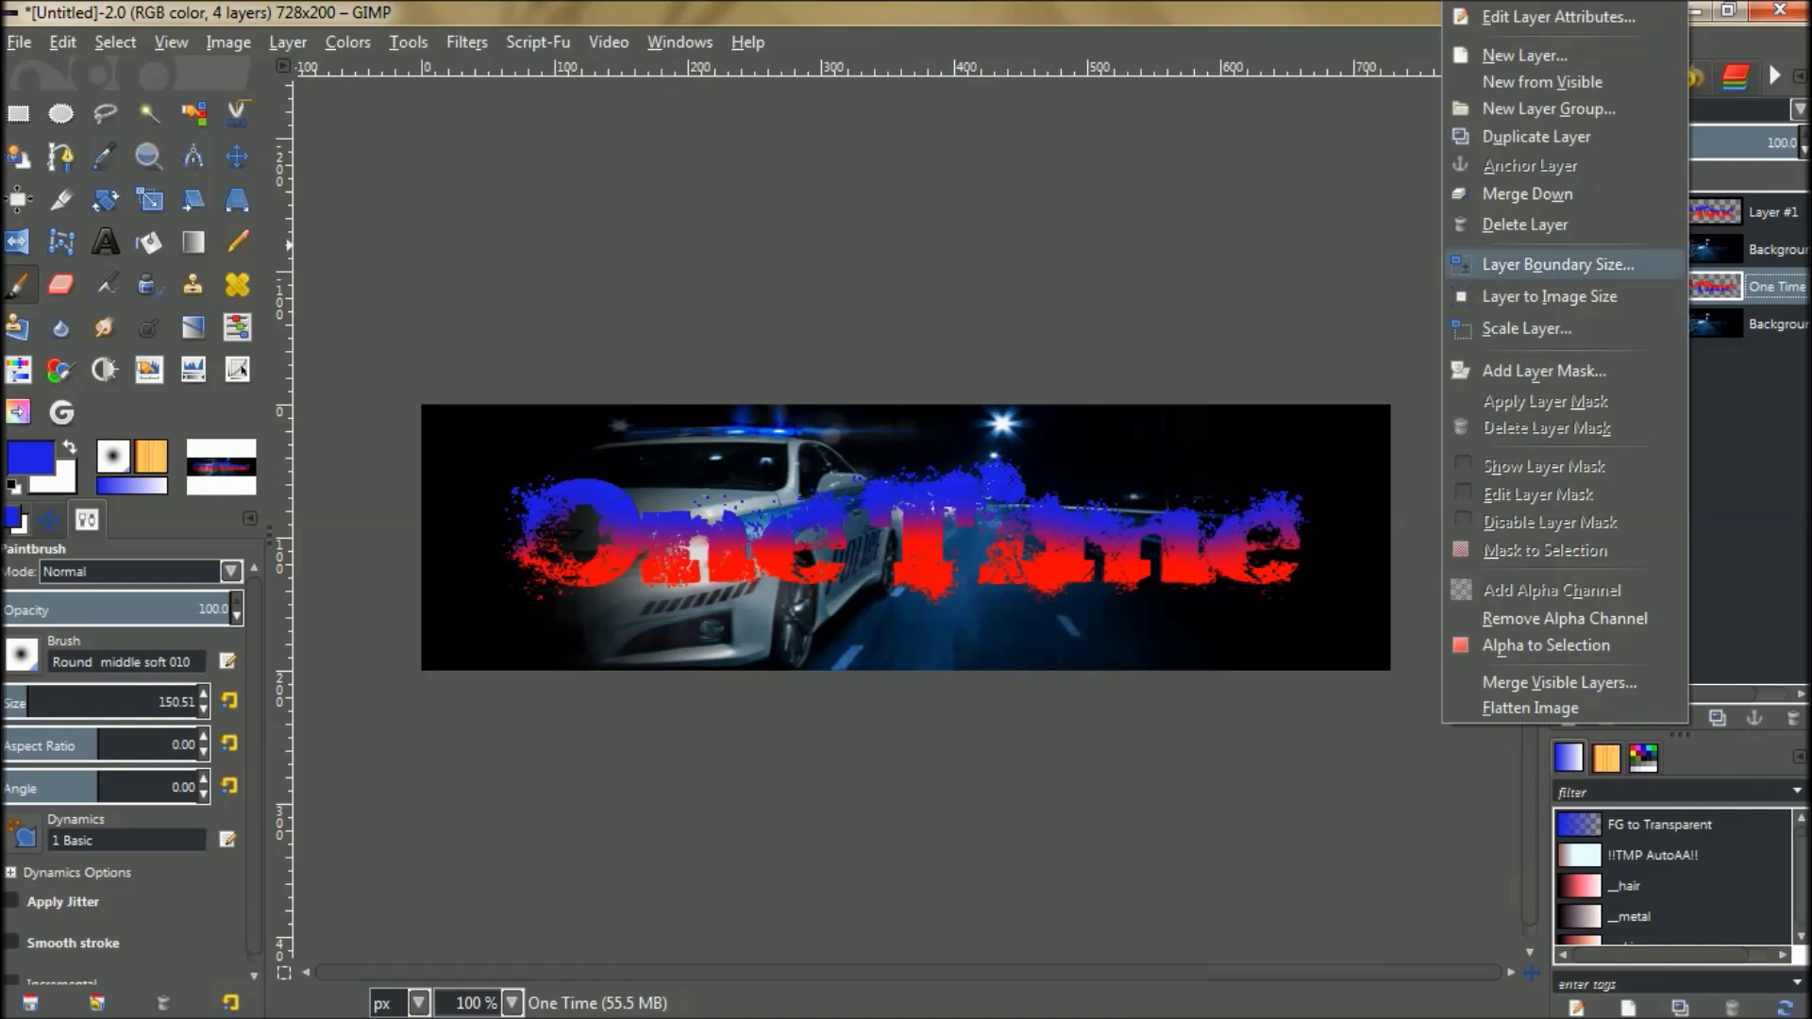
left_click(1527, 193)
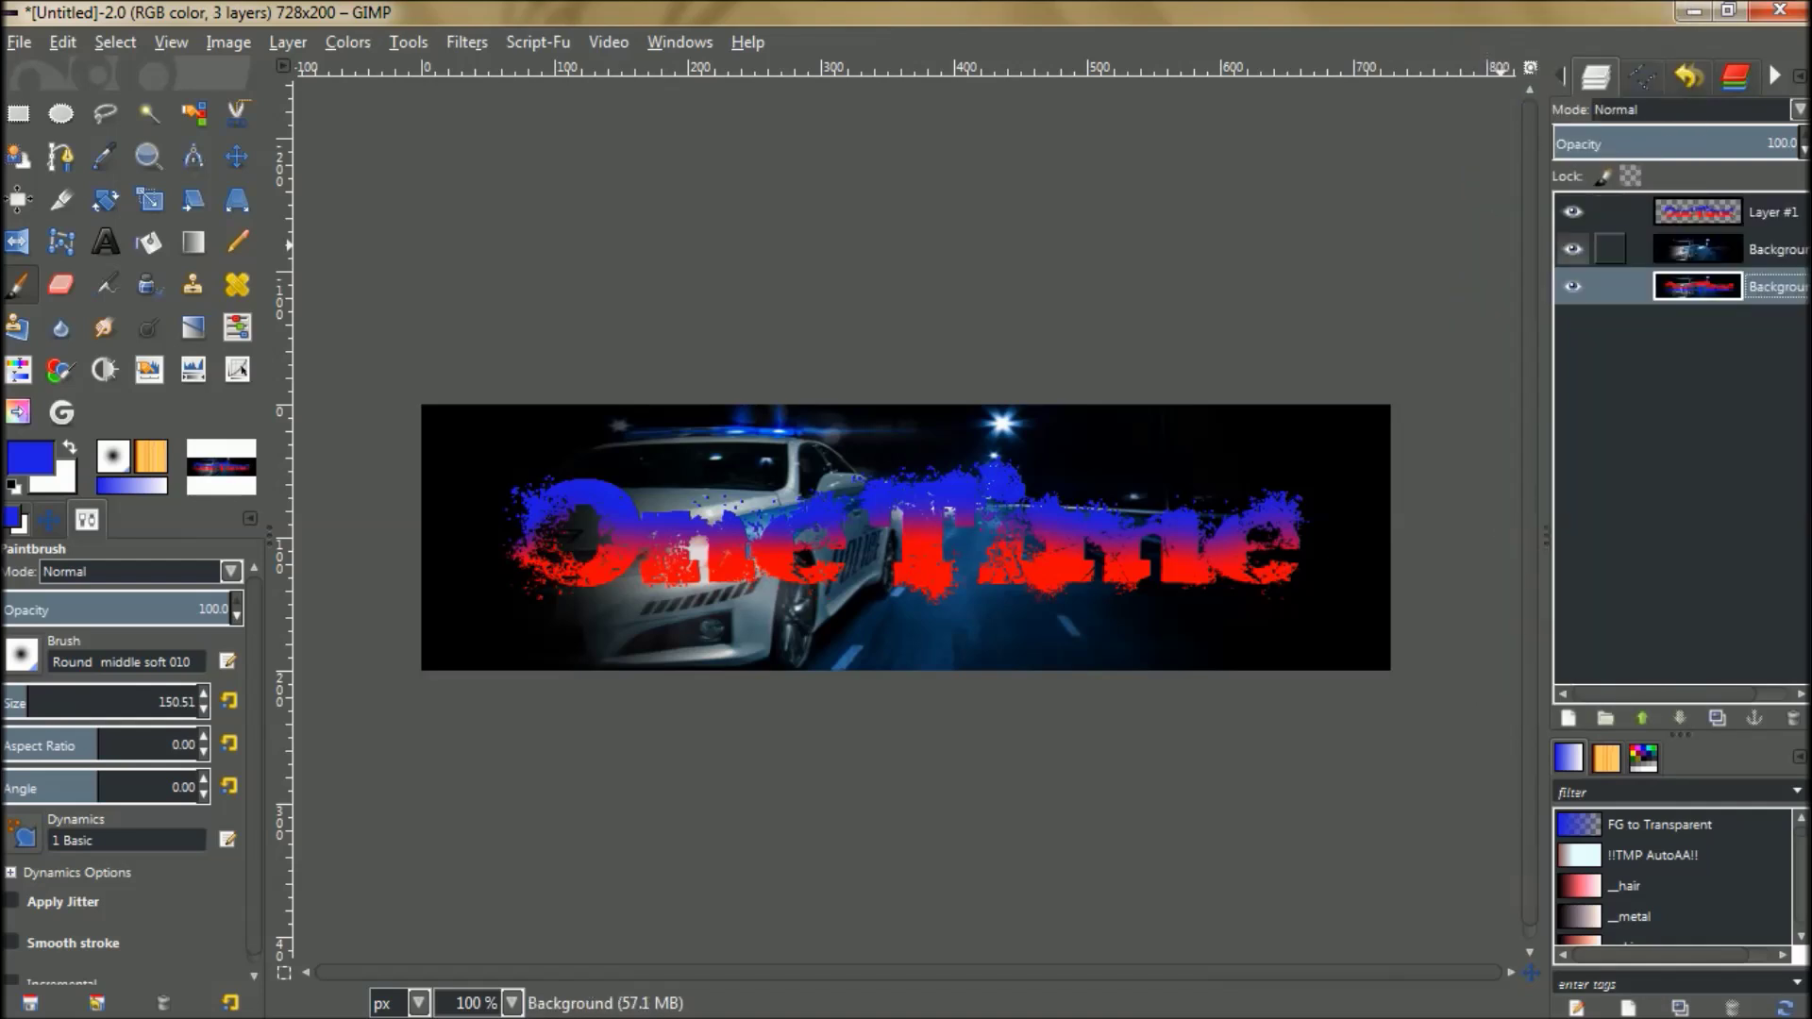
Rename the Background copy layer as "Text".
left_click(1699, 249)
key("BackSpace")
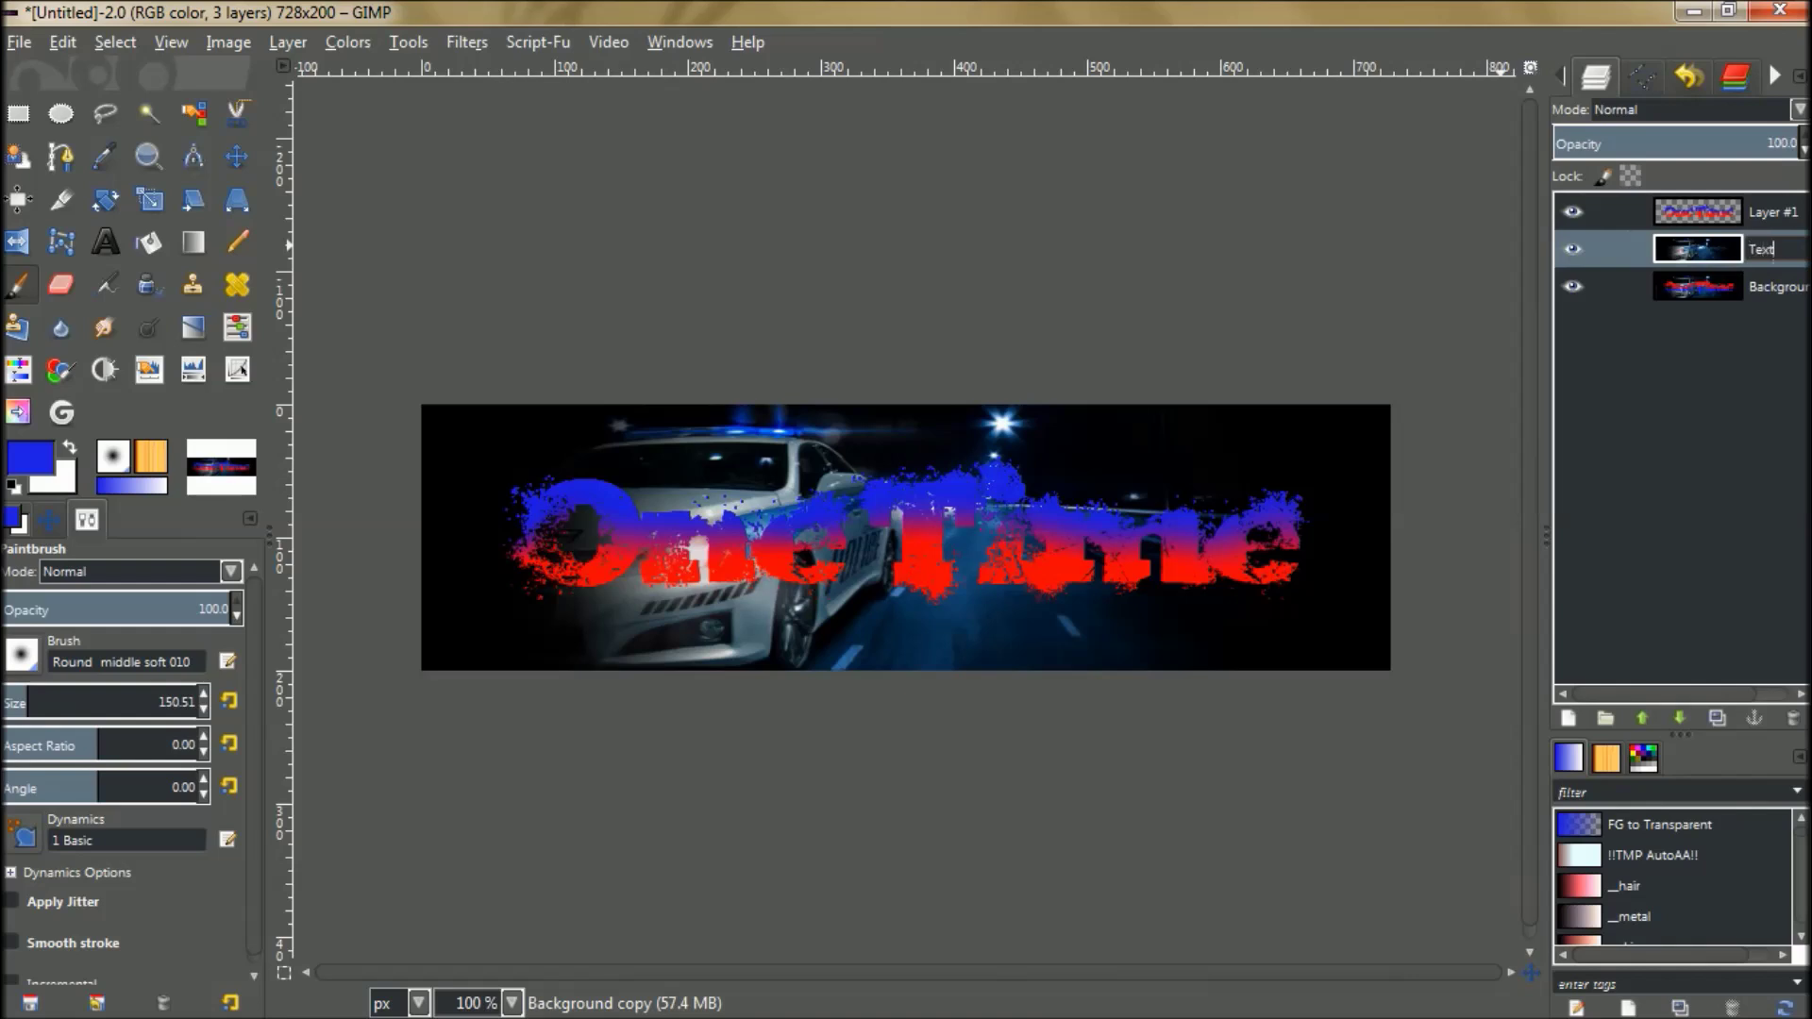
key("Return")
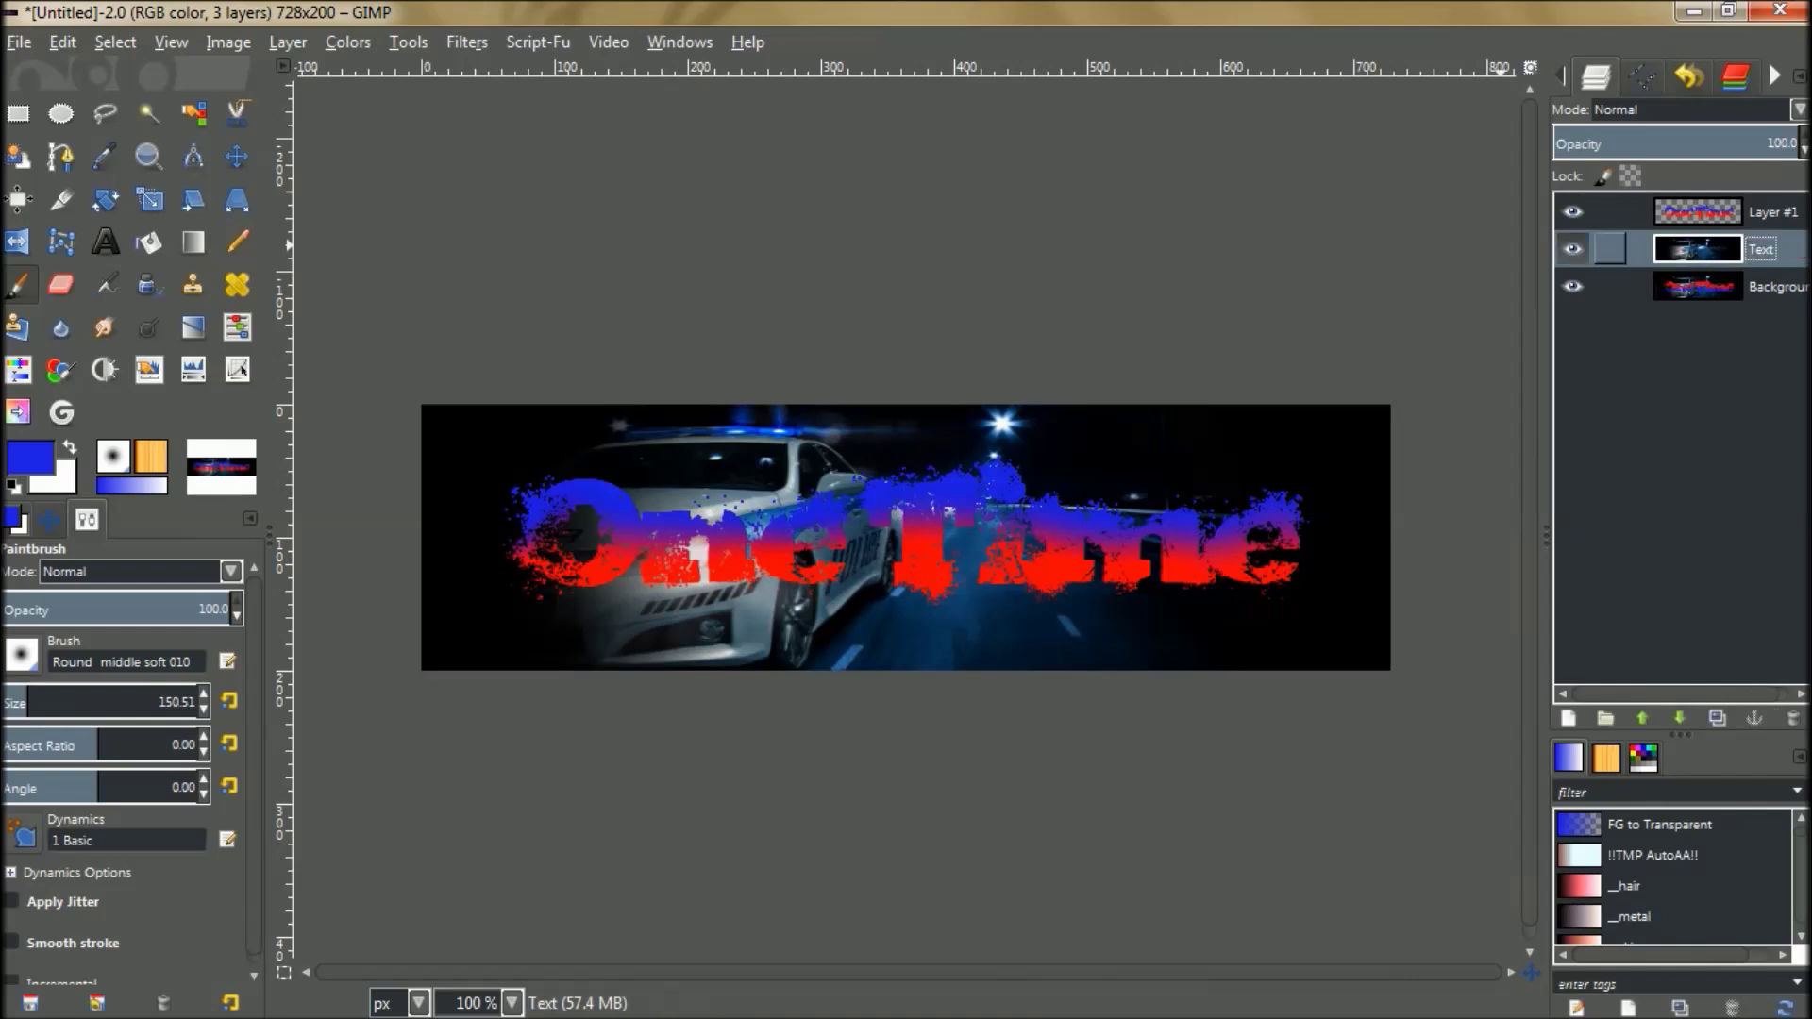
Merge Layer #1 down into the Text layer.
left_click(1698, 212)
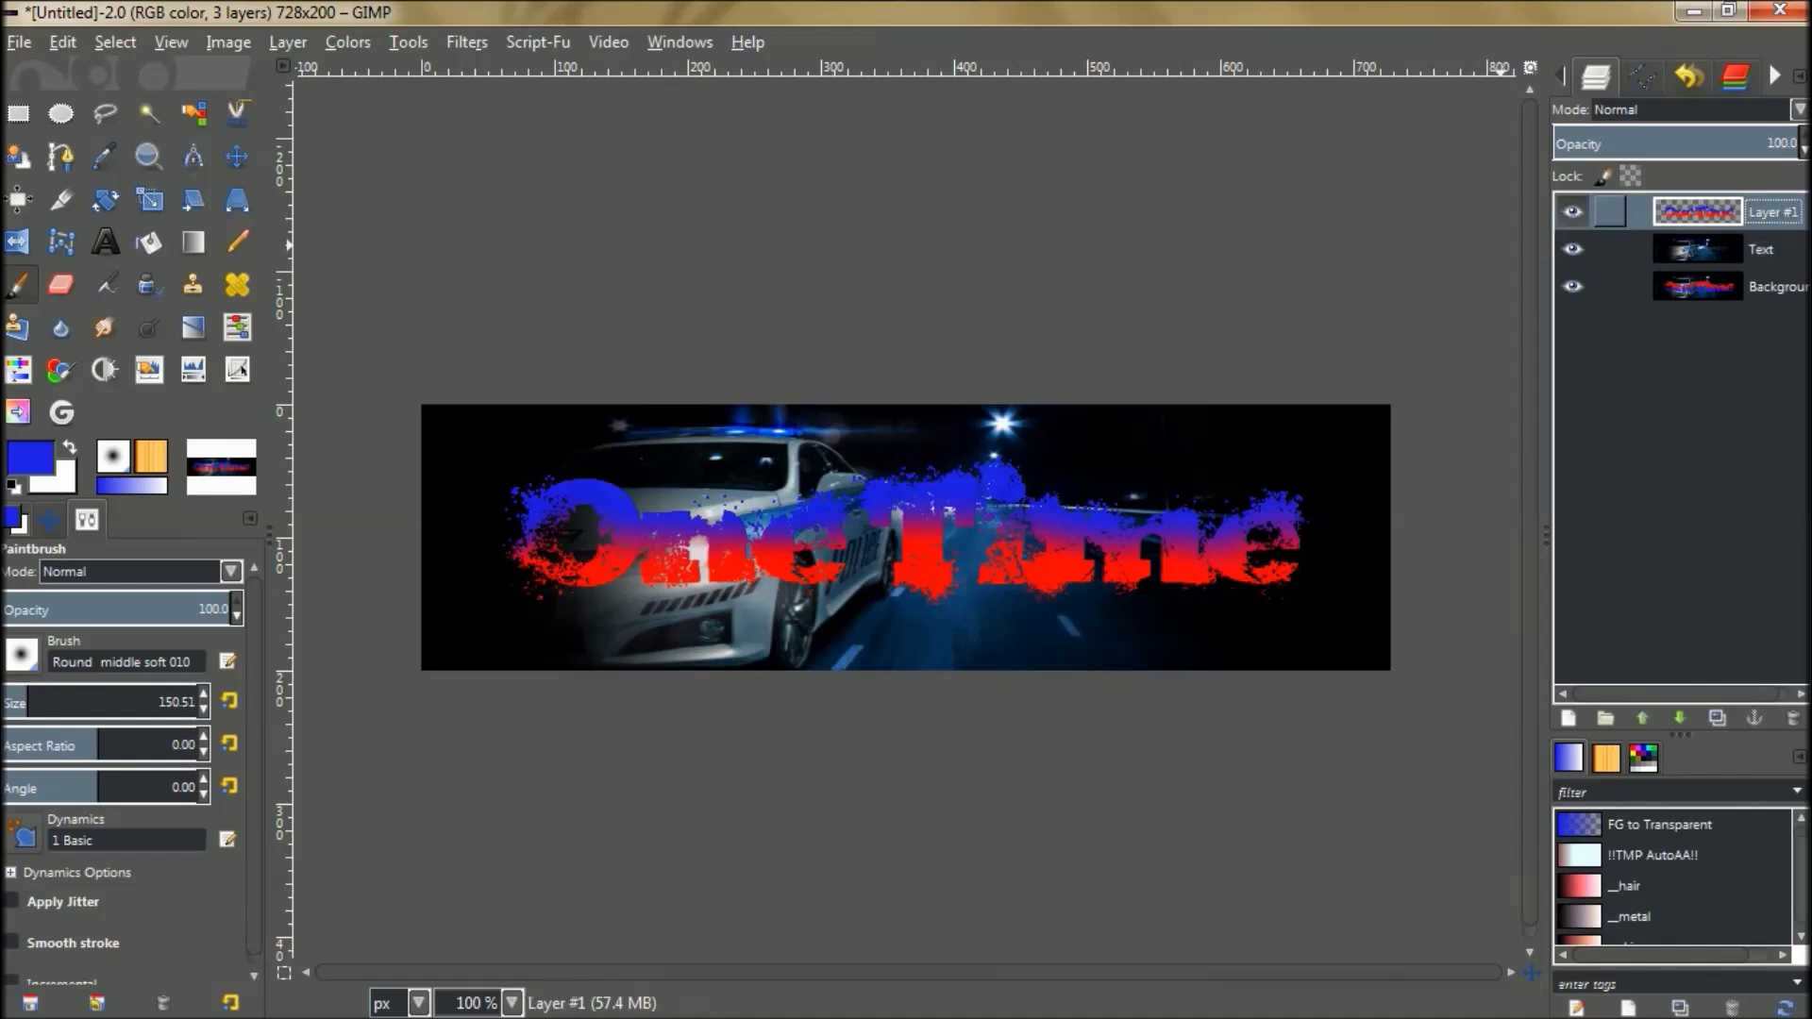
right_click(1698, 212)
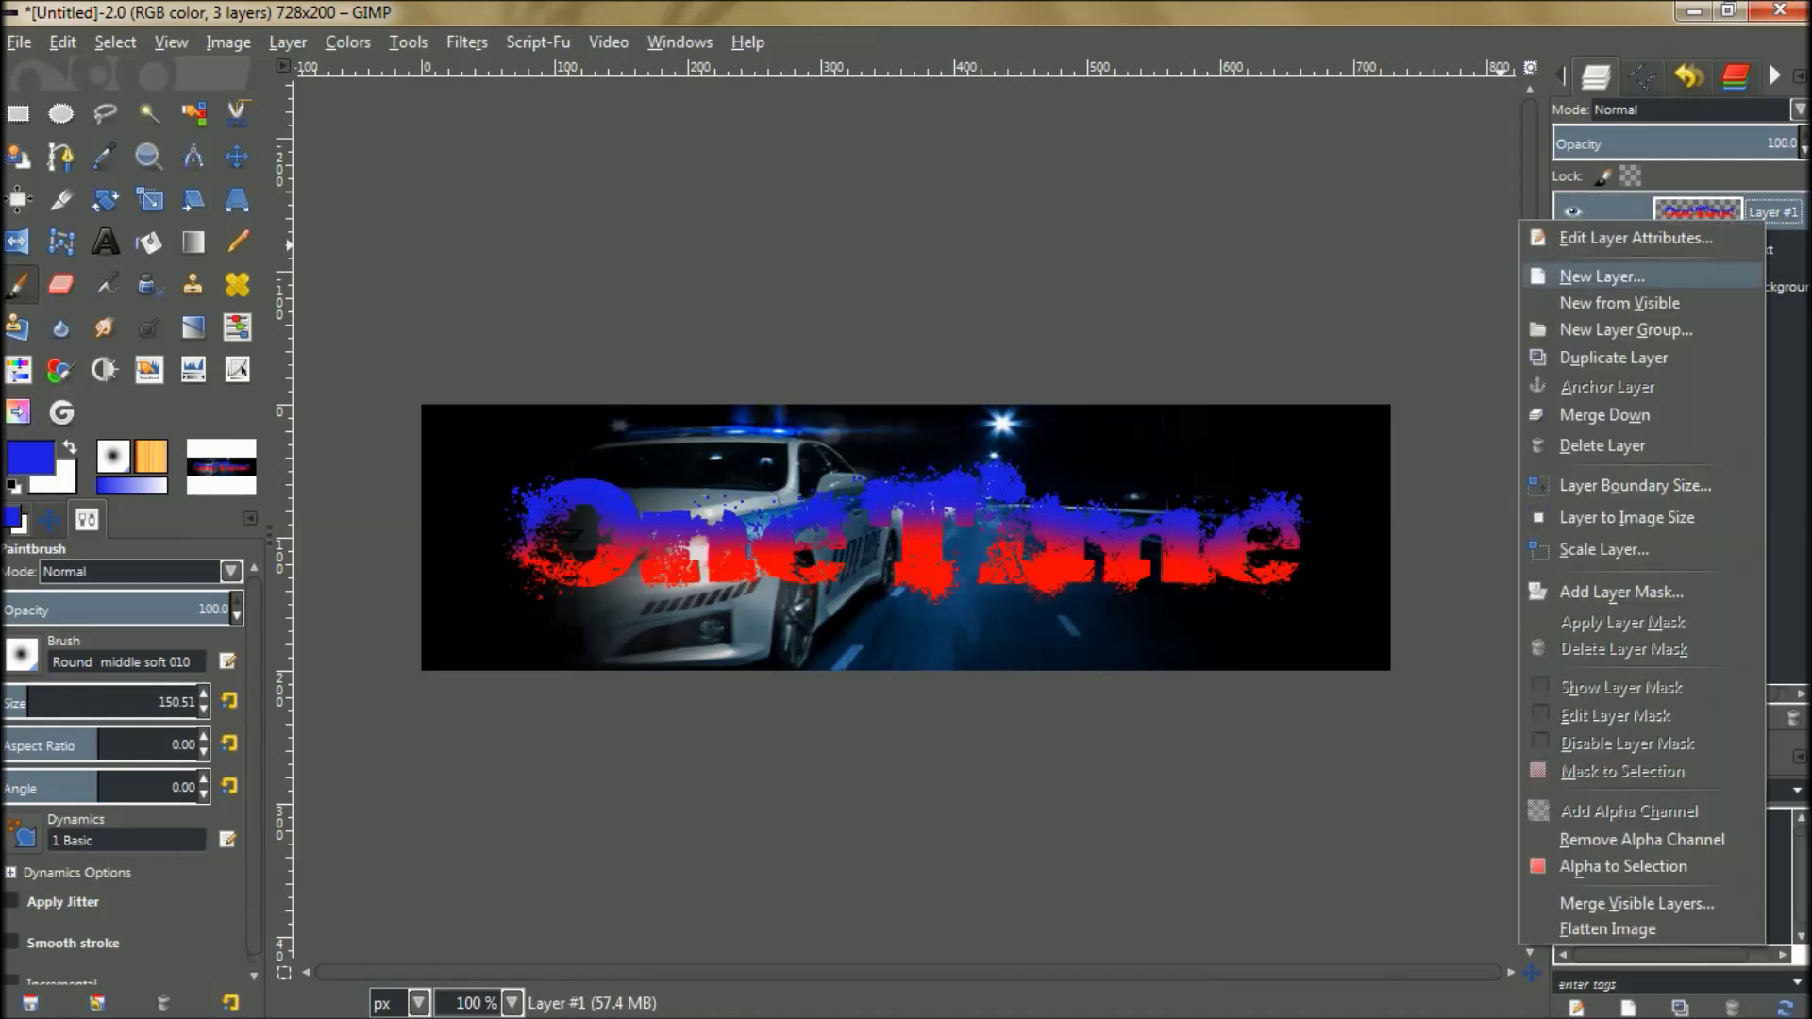
left_click(1603, 415)
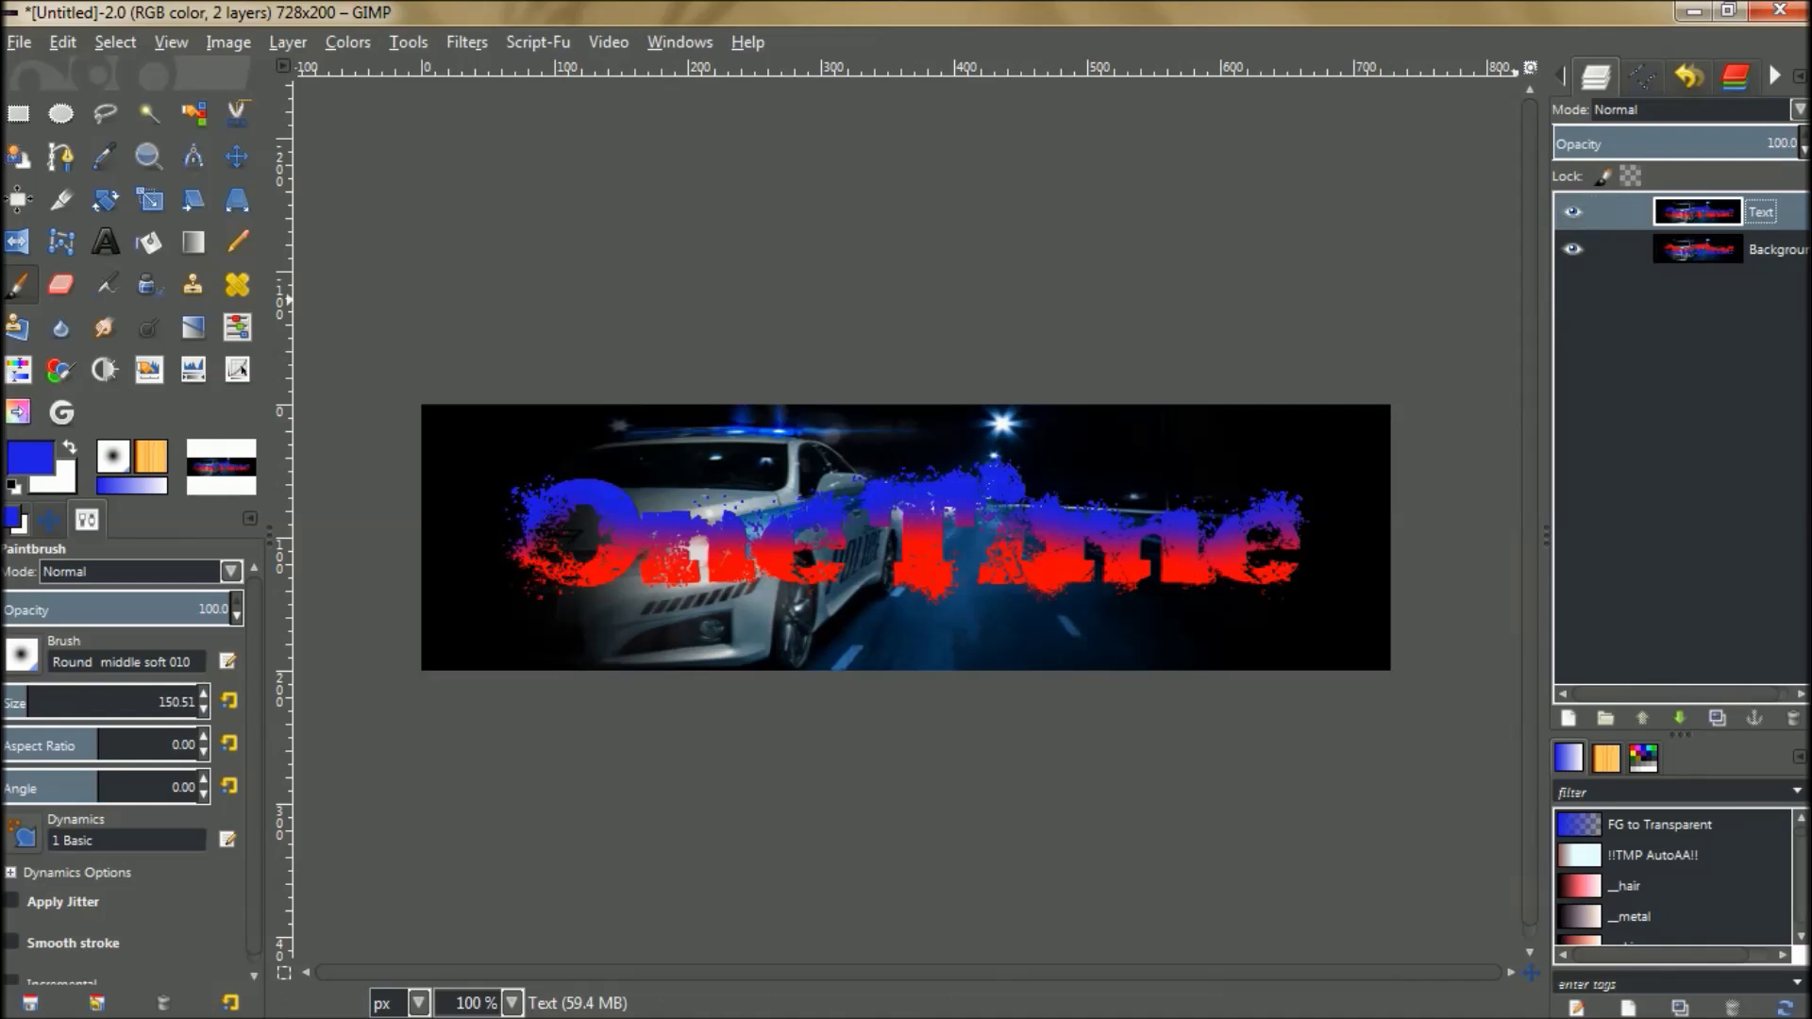
Duplicate the merged Background layer five times.
left_click(1604, 249)
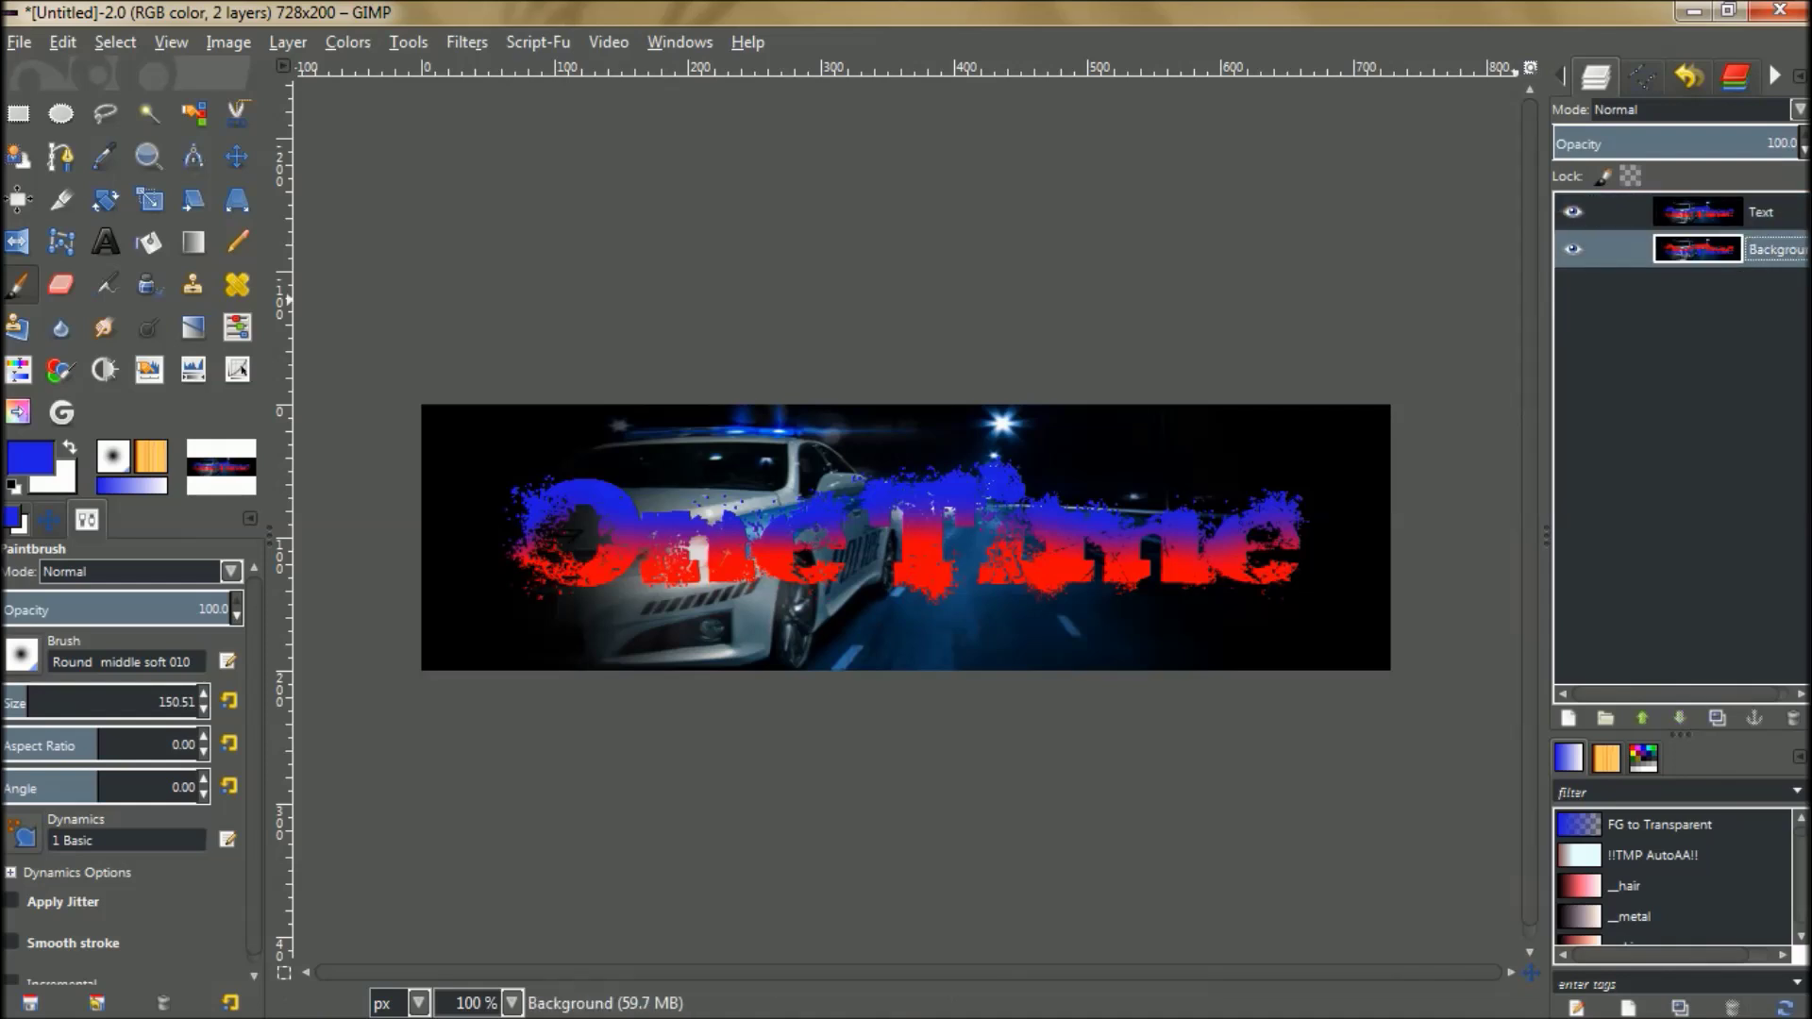
left_click(1716, 718)
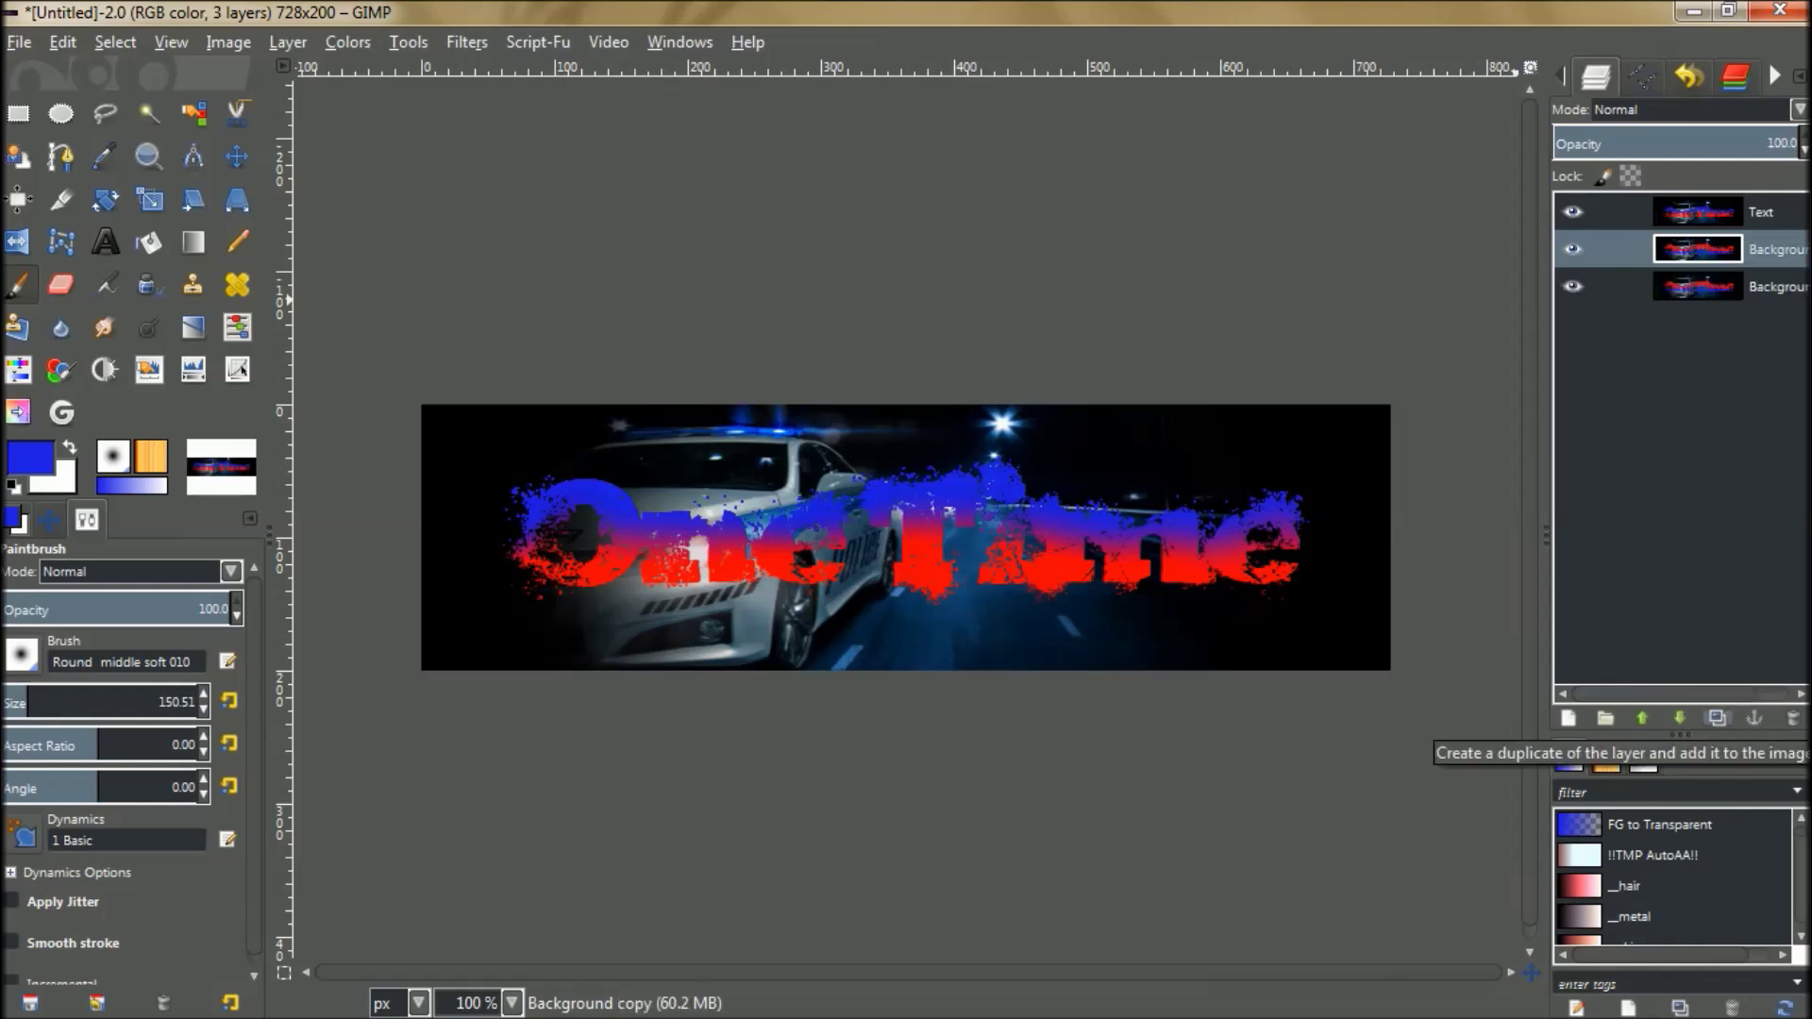
left_click(1716, 718)
left_click(1717, 718)
left_click(1716, 718)
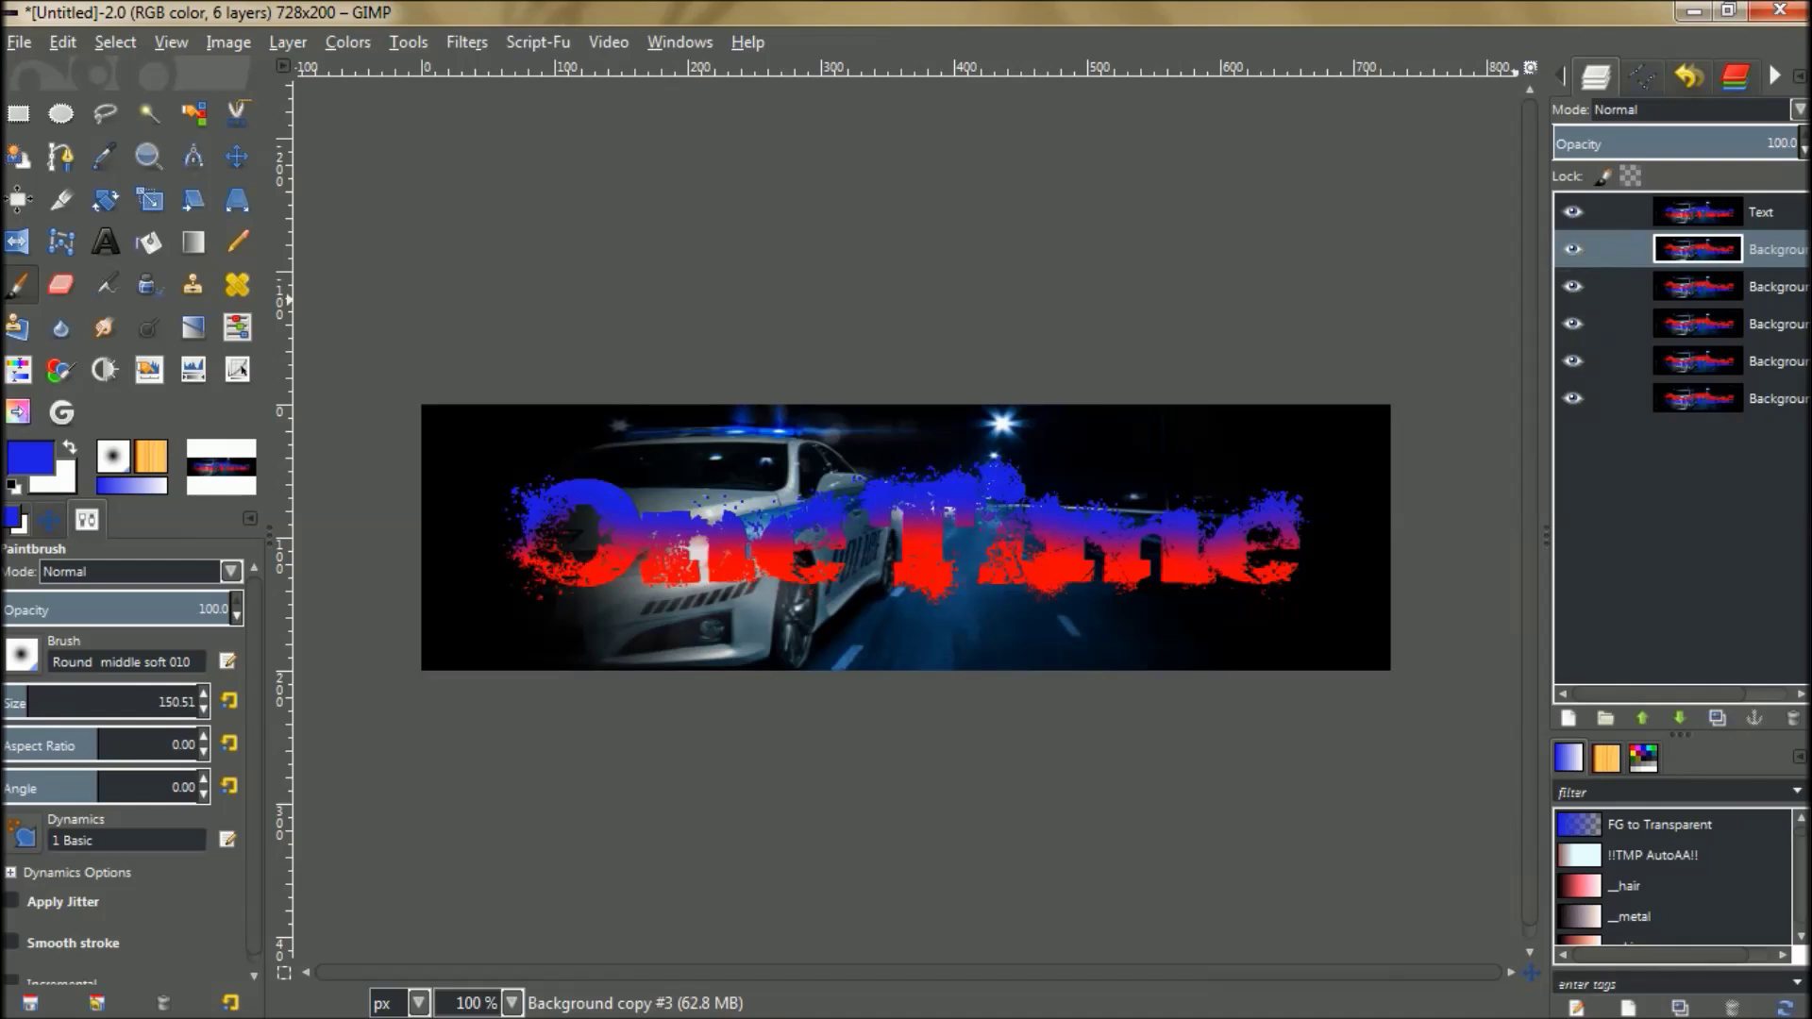
left_click(1718, 718)
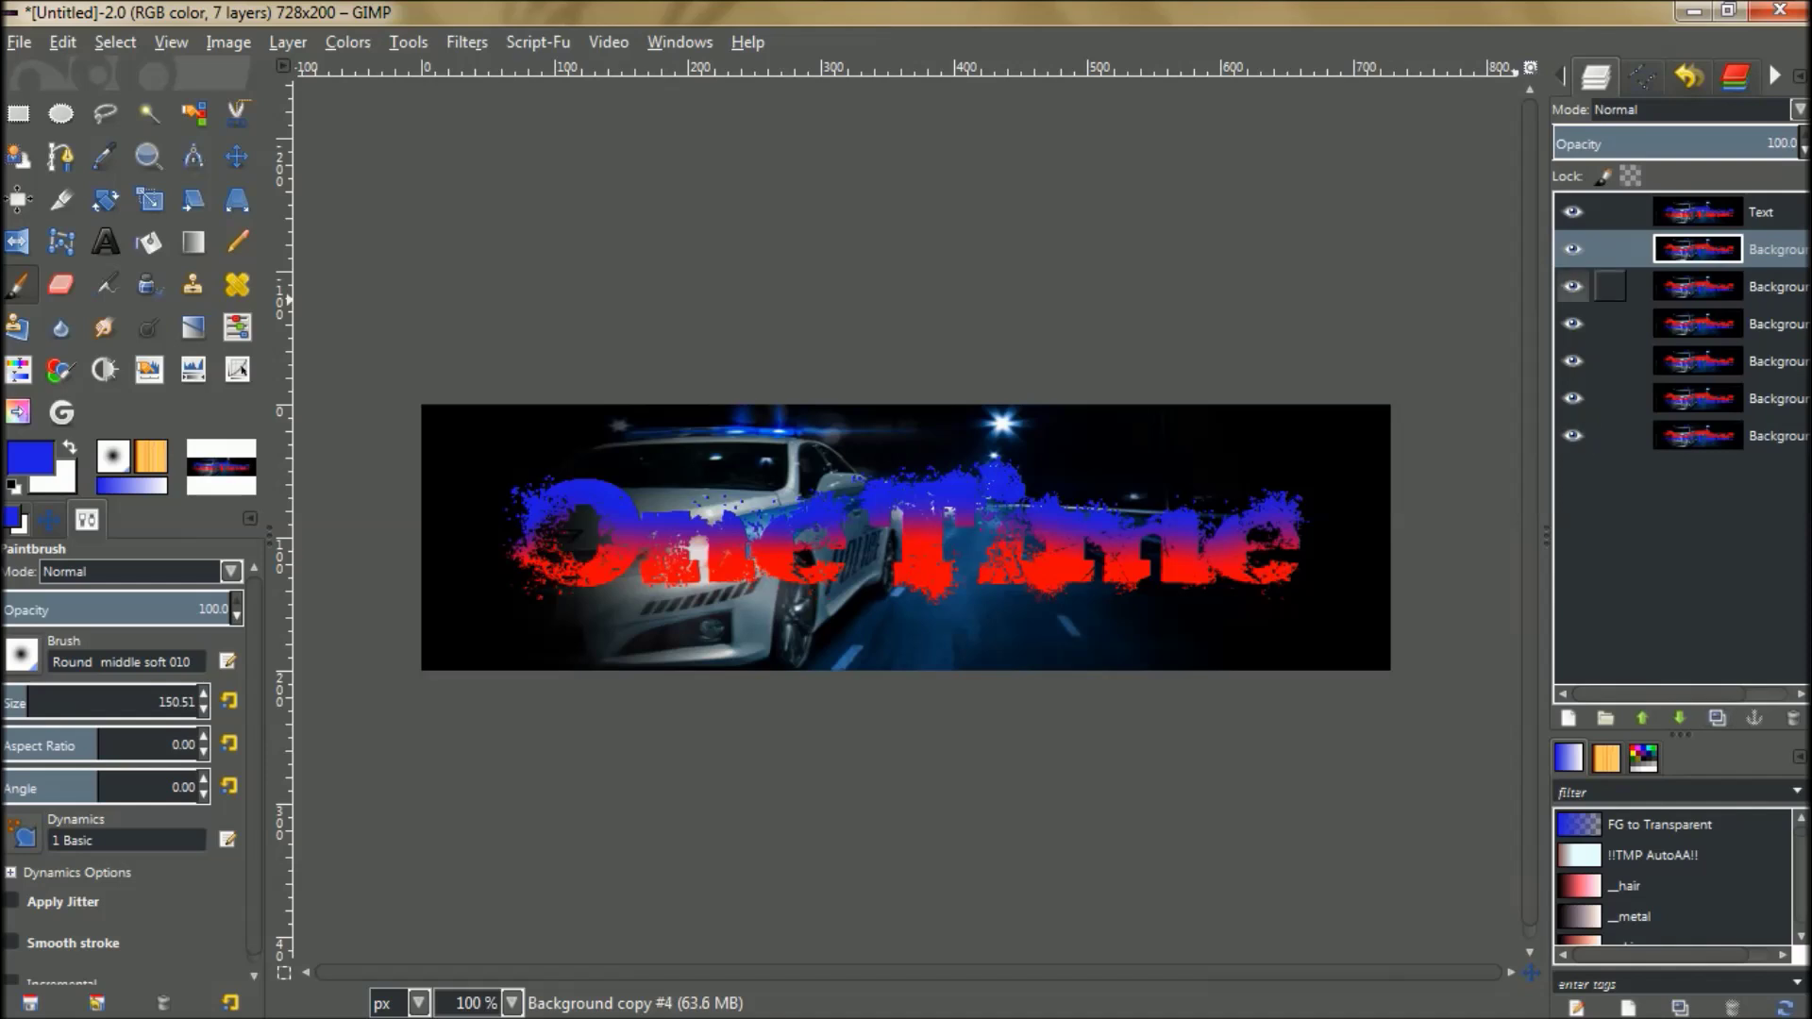
Duplicate the Text layer five times.
left_click(1698, 211)
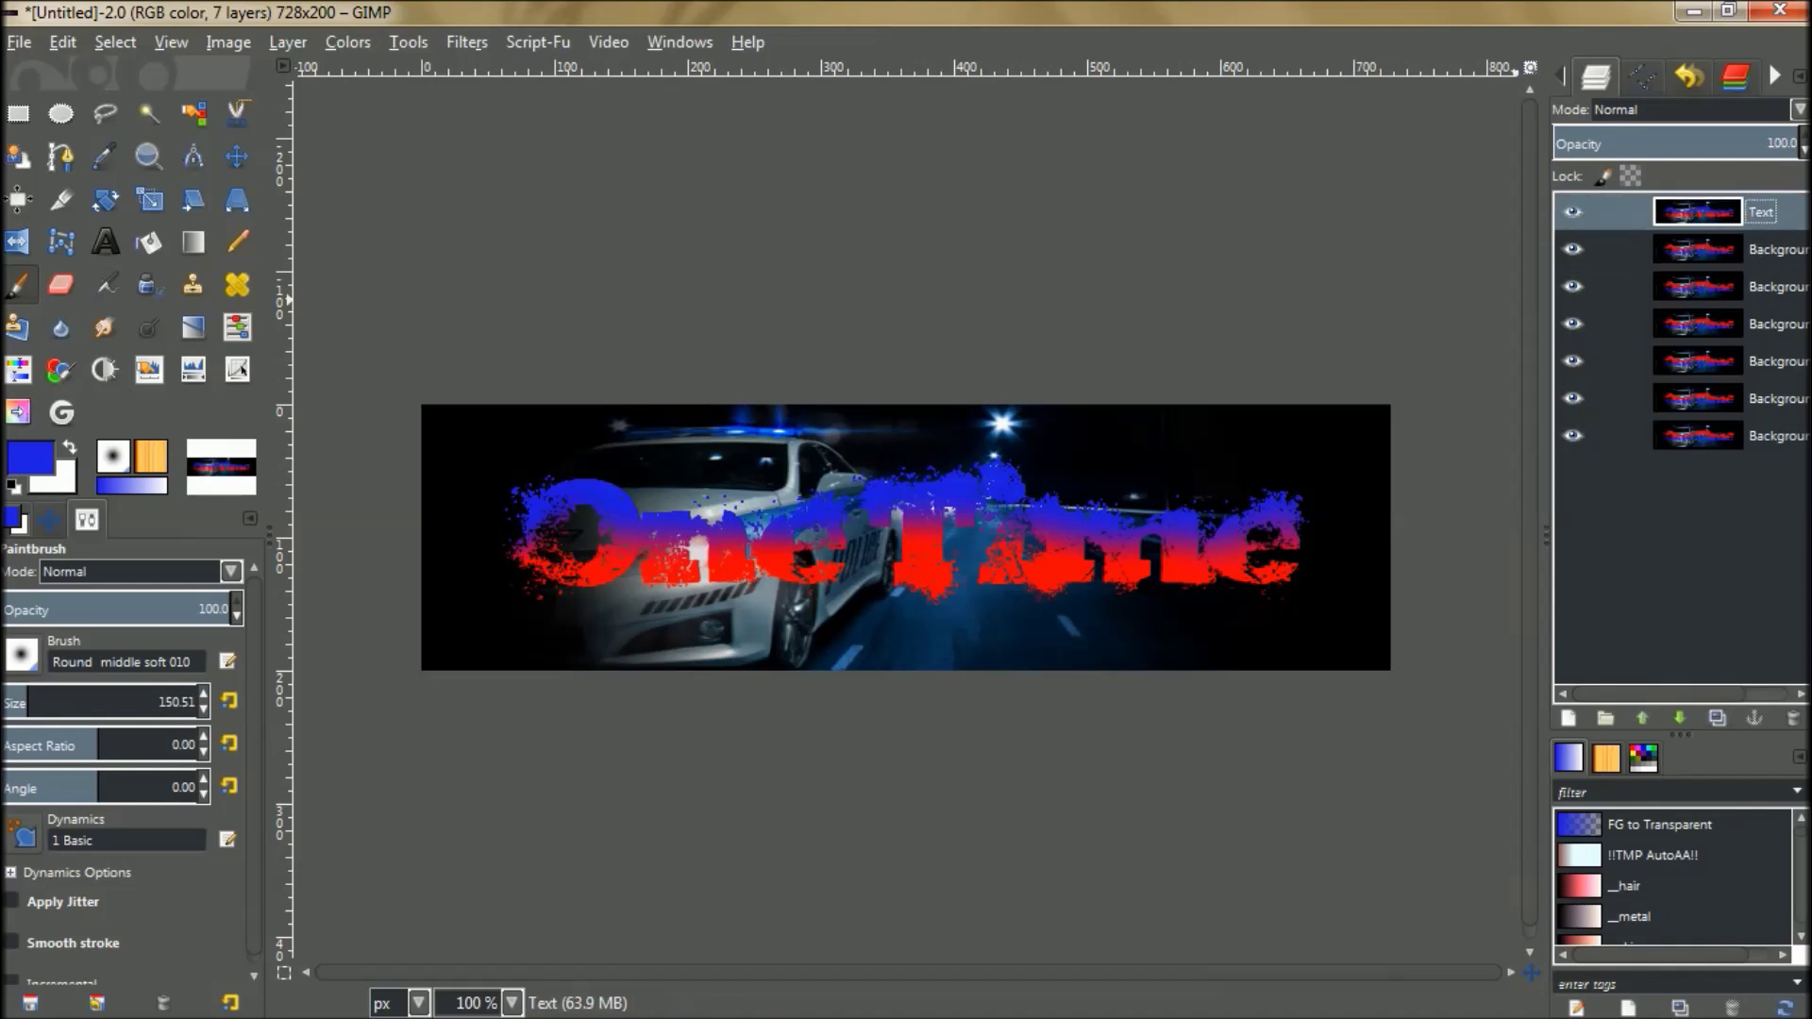
left_click(1717, 718)
left_click(1717, 718)
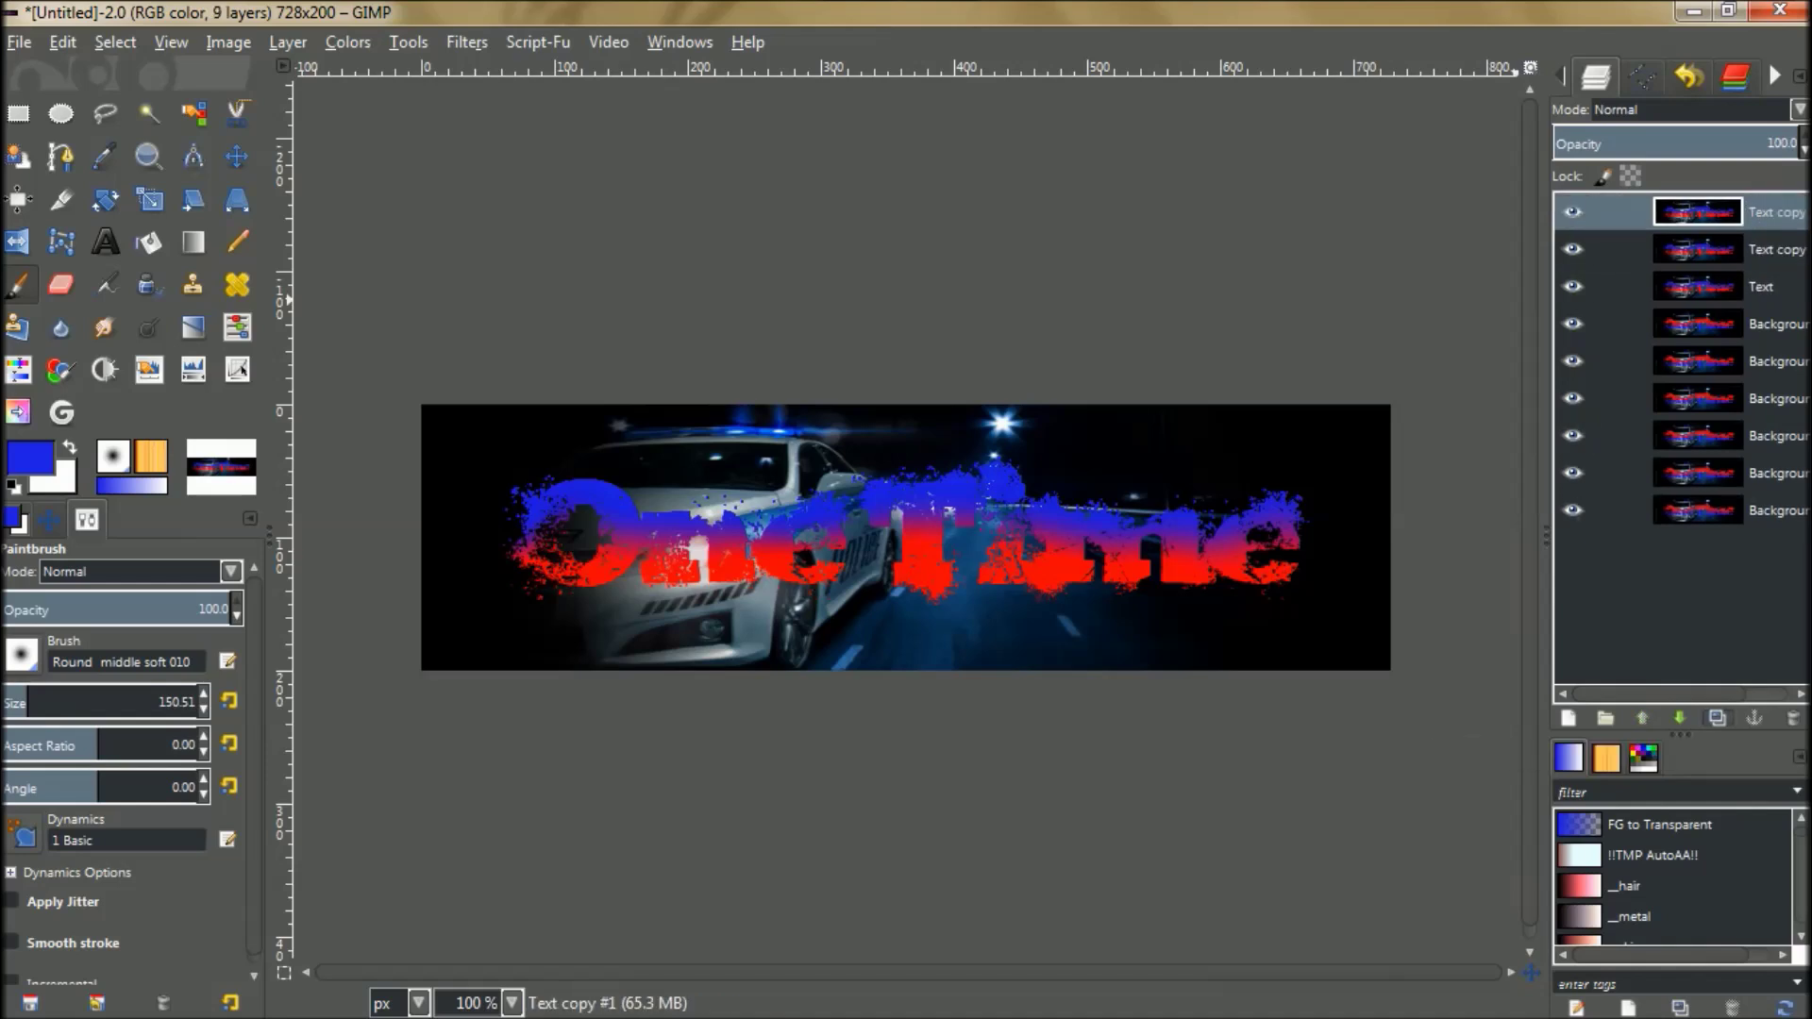
left_click(1717, 718)
left_click(1717, 718)
left_click(1717, 718)
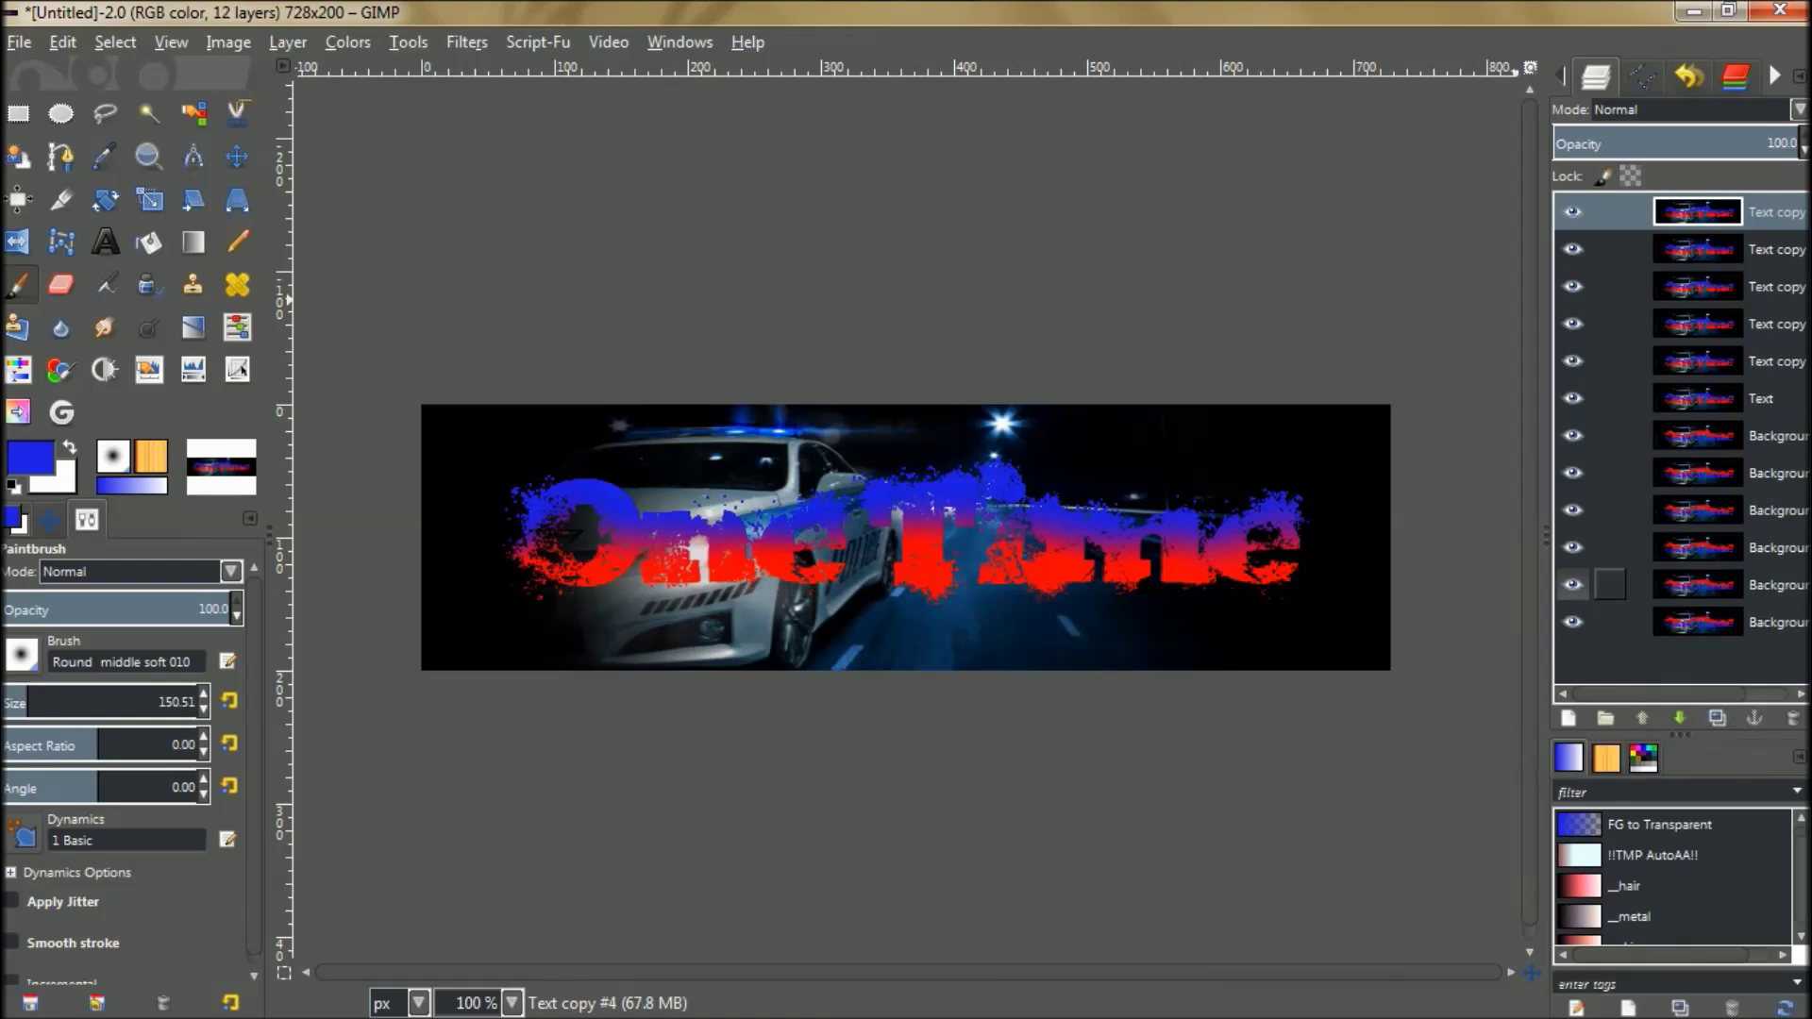
Lower the original Text layer five places so it sits directly above the bottommost Background layer.
left_click(1610, 397)
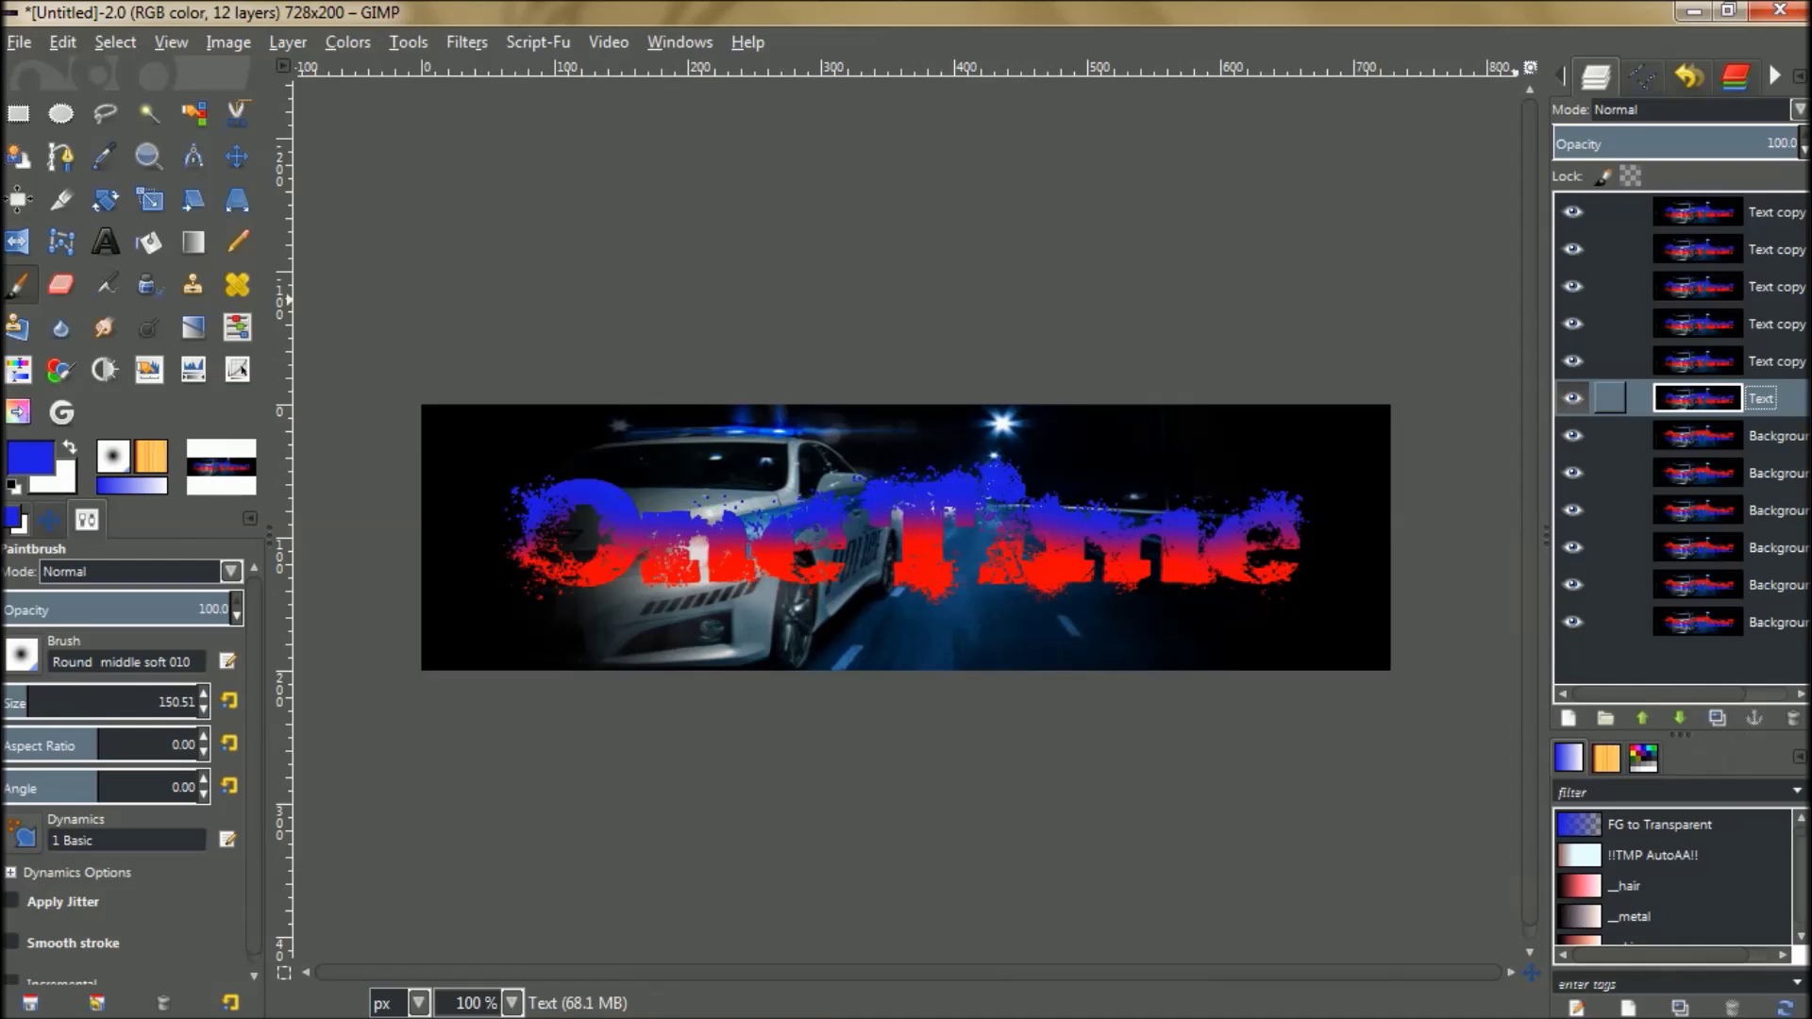
left_click(1678, 717)
left_click(1678, 718)
left_click(1679, 717)
left_click(1678, 717)
left_click(1679, 717)
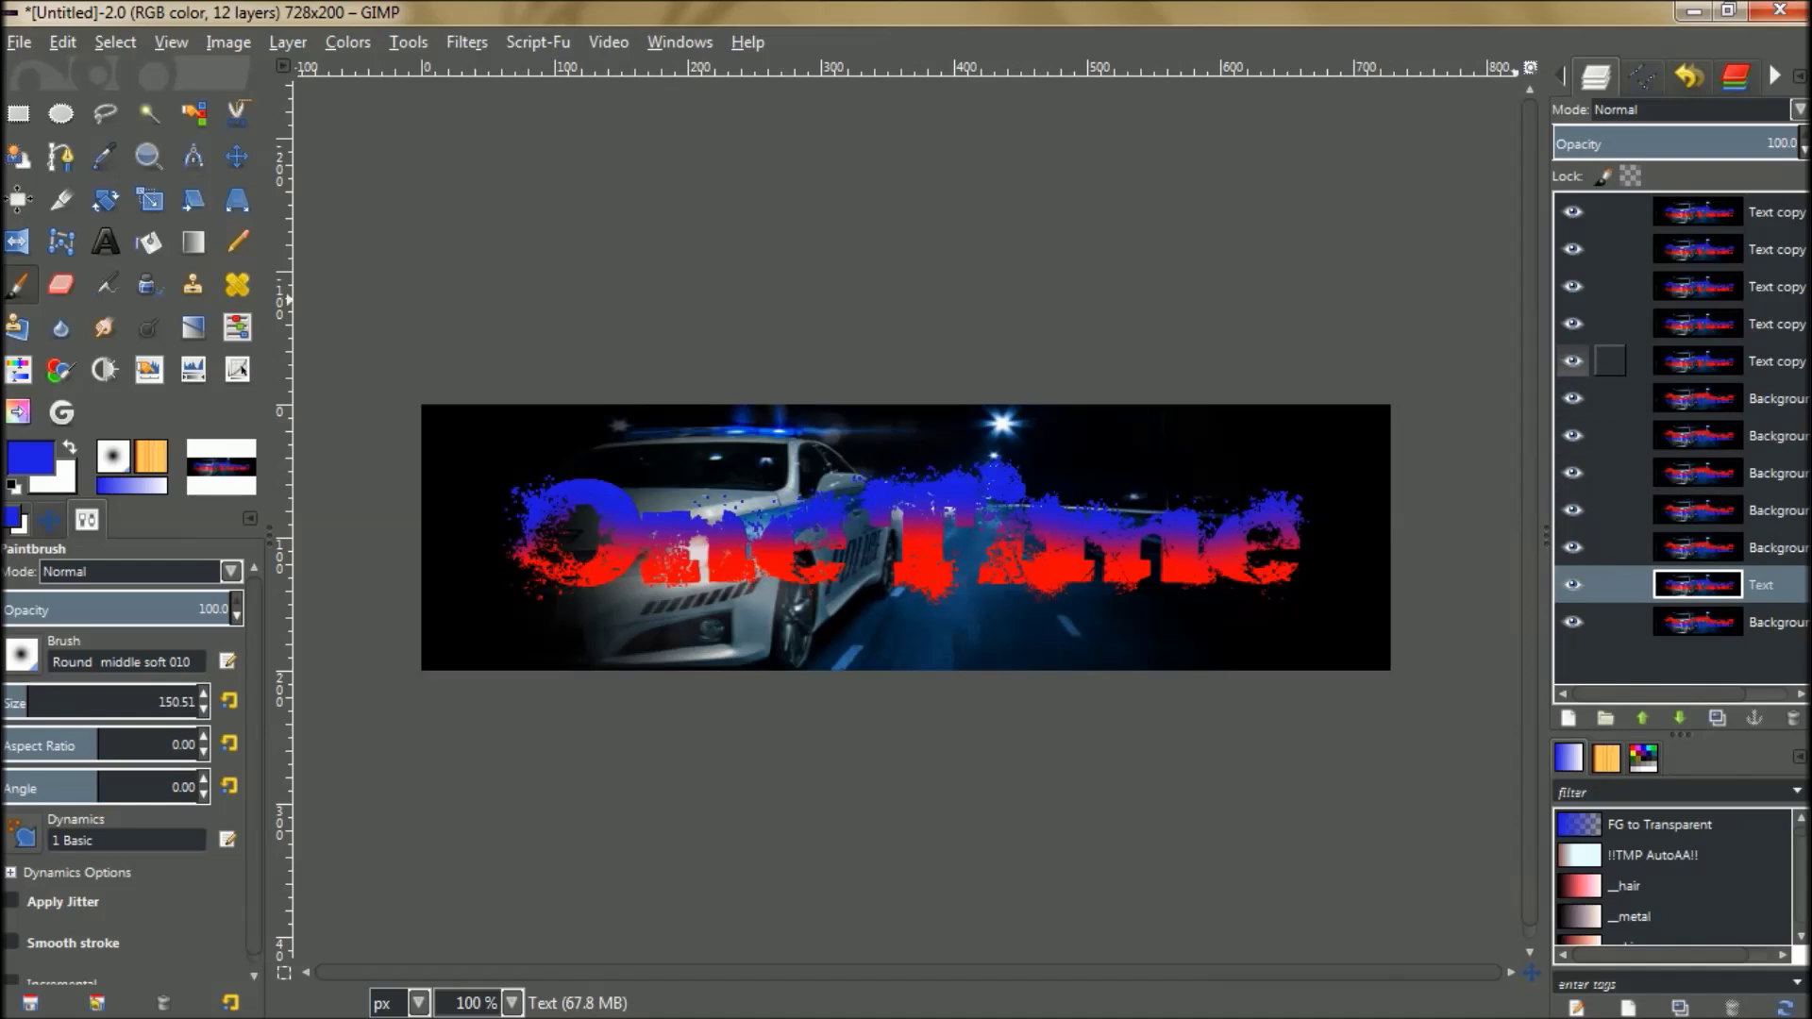
Lower the Text copy layer four places so one Background layer separates it from the Text layer below.
left_click(1697, 360)
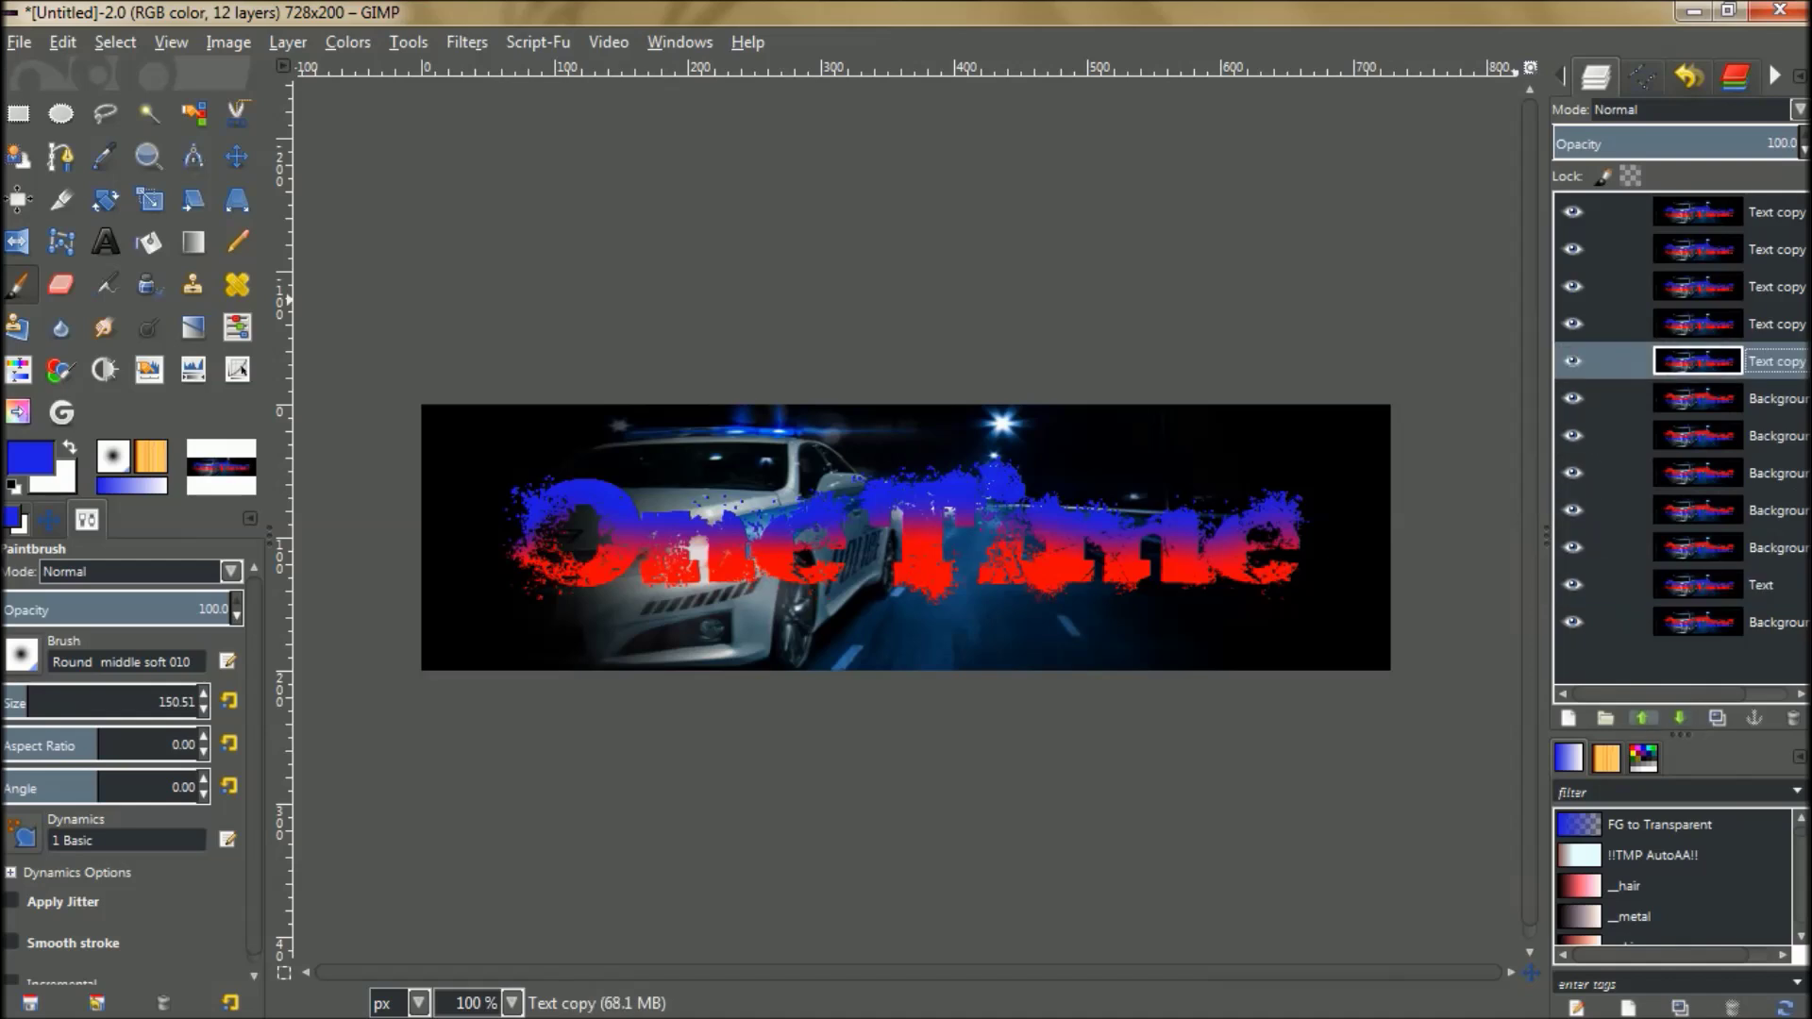
left_click(1641, 717)
left_click(1679, 717)
left_click(1678, 717)
left_click(1679, 717)
left_click(1679, 717)
left_click(1679, 717)
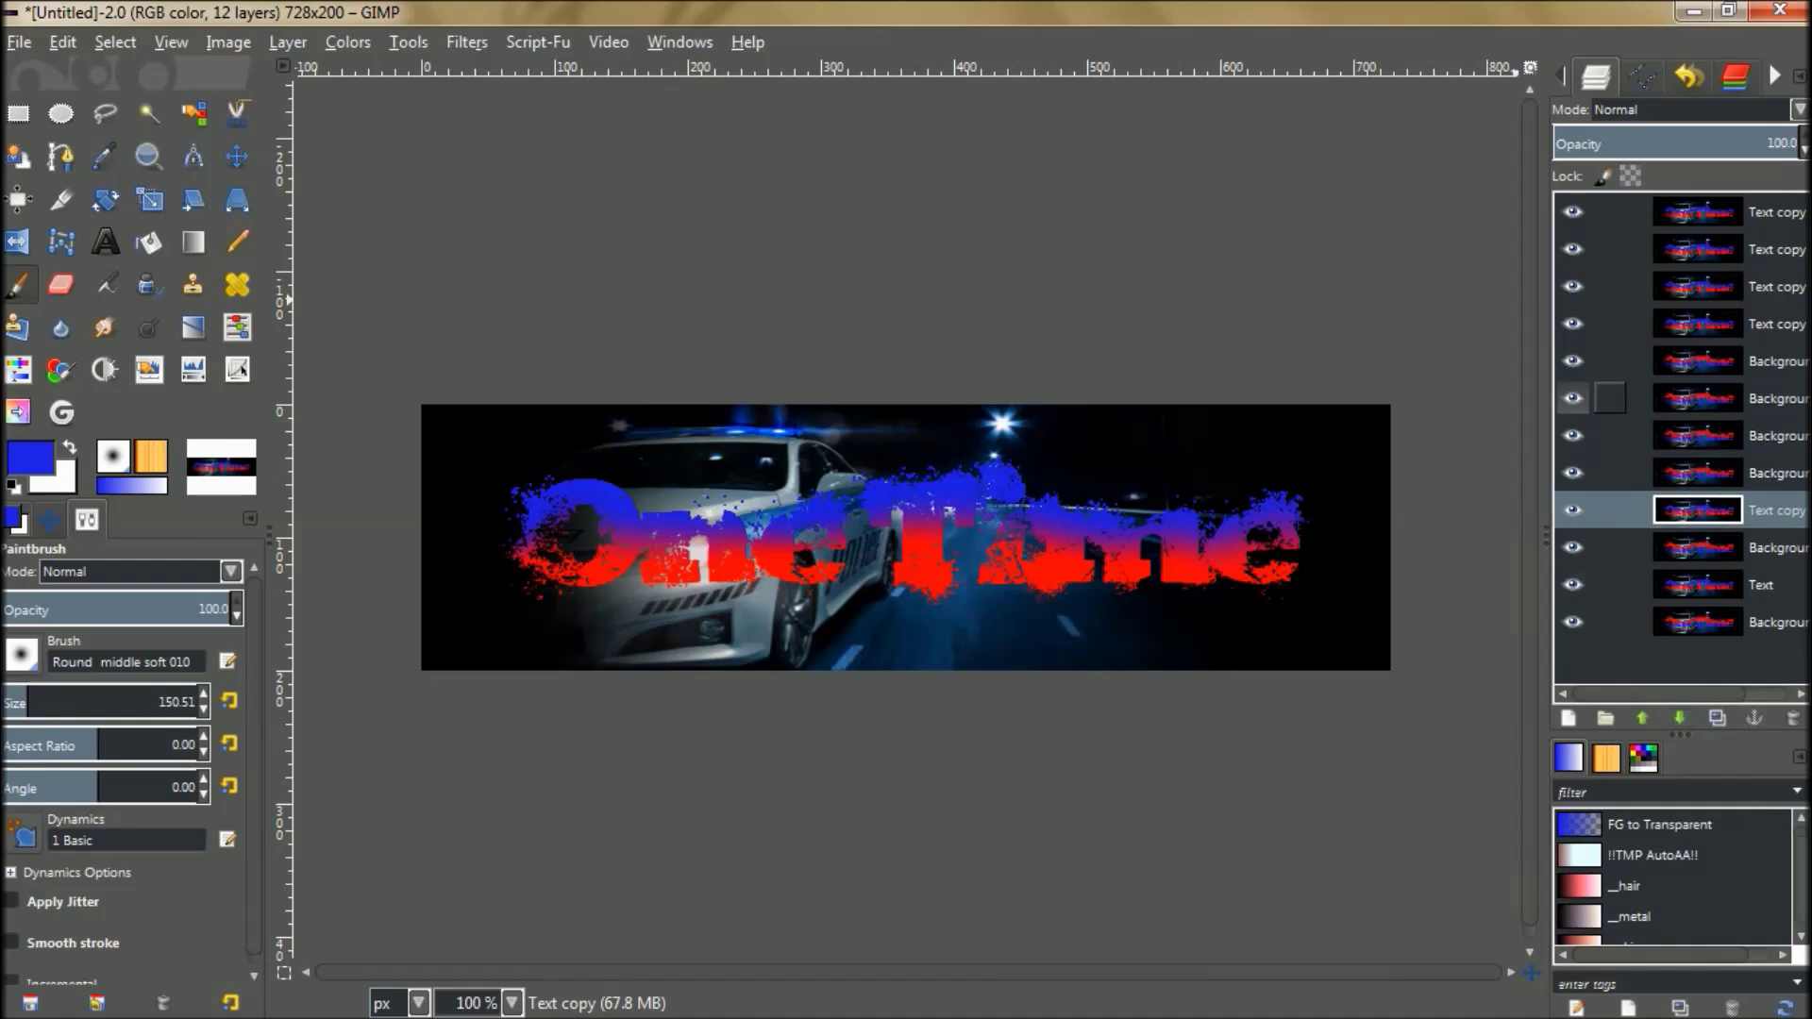
Lower the Text copy #1 layer three places so one Background layer separates it from Text copy.
left_click(1609, 323)
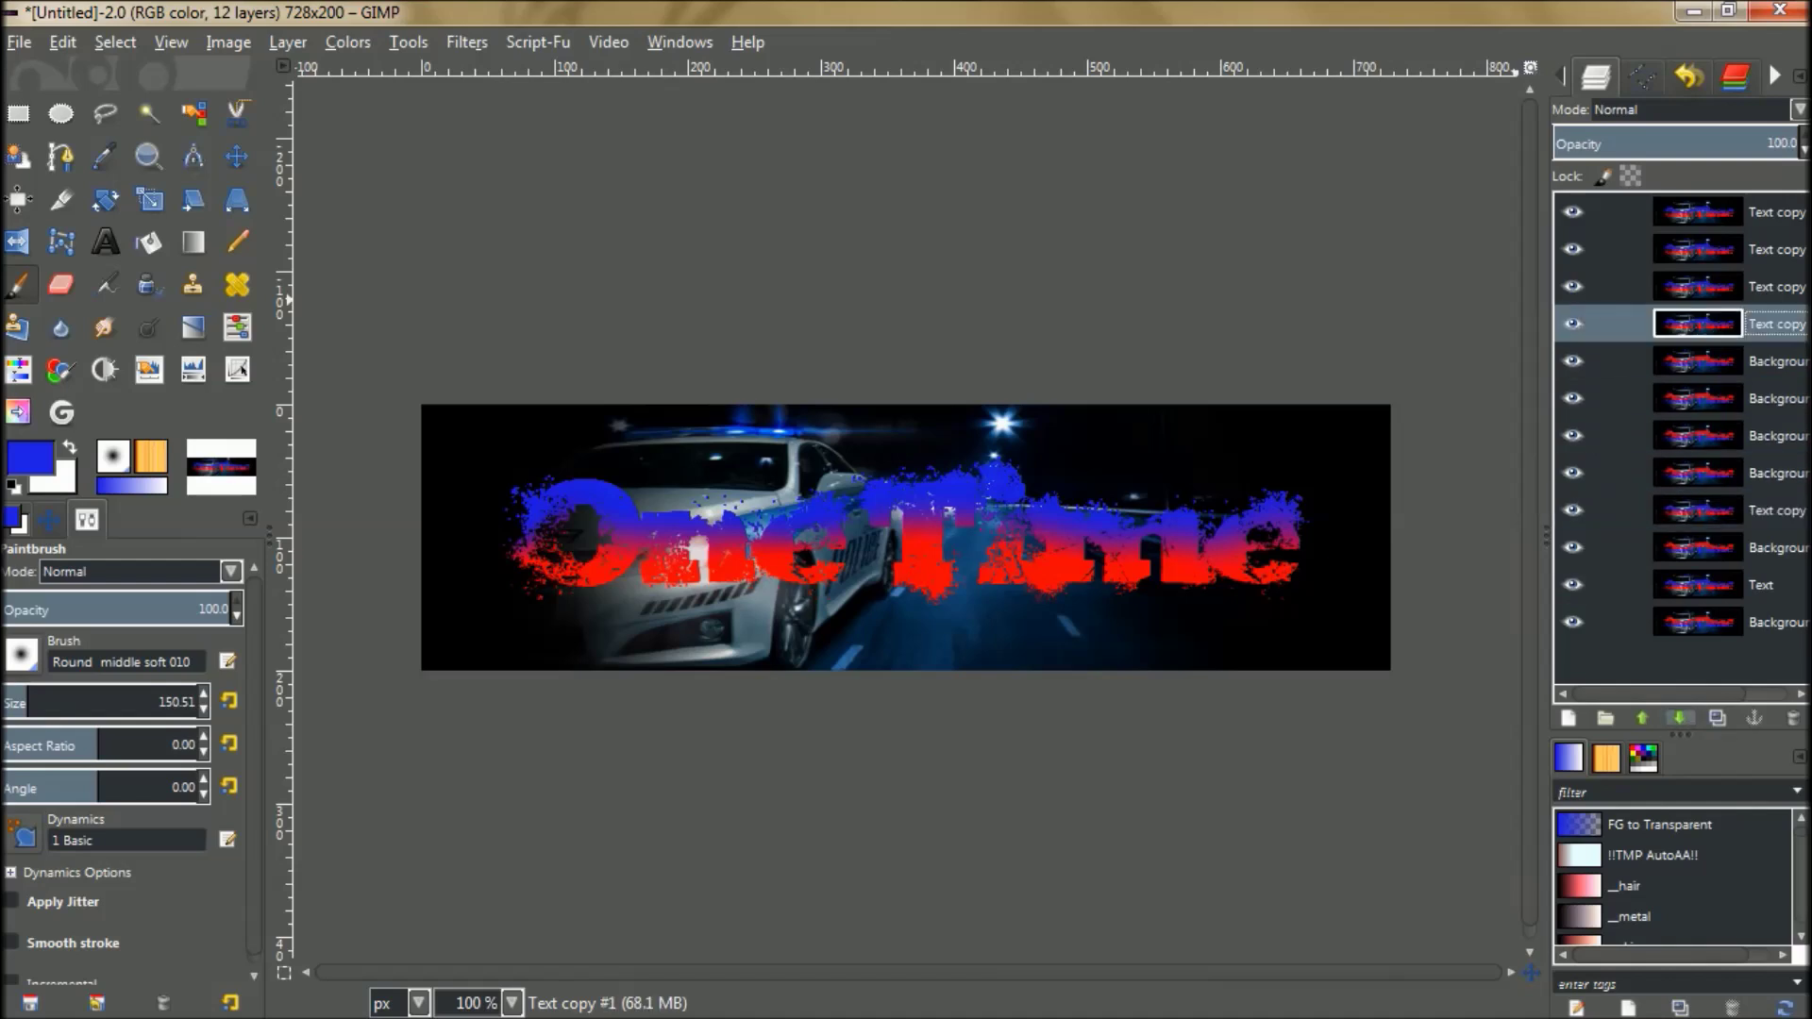
left_click(1679, 717)
left_click(1678, 717)
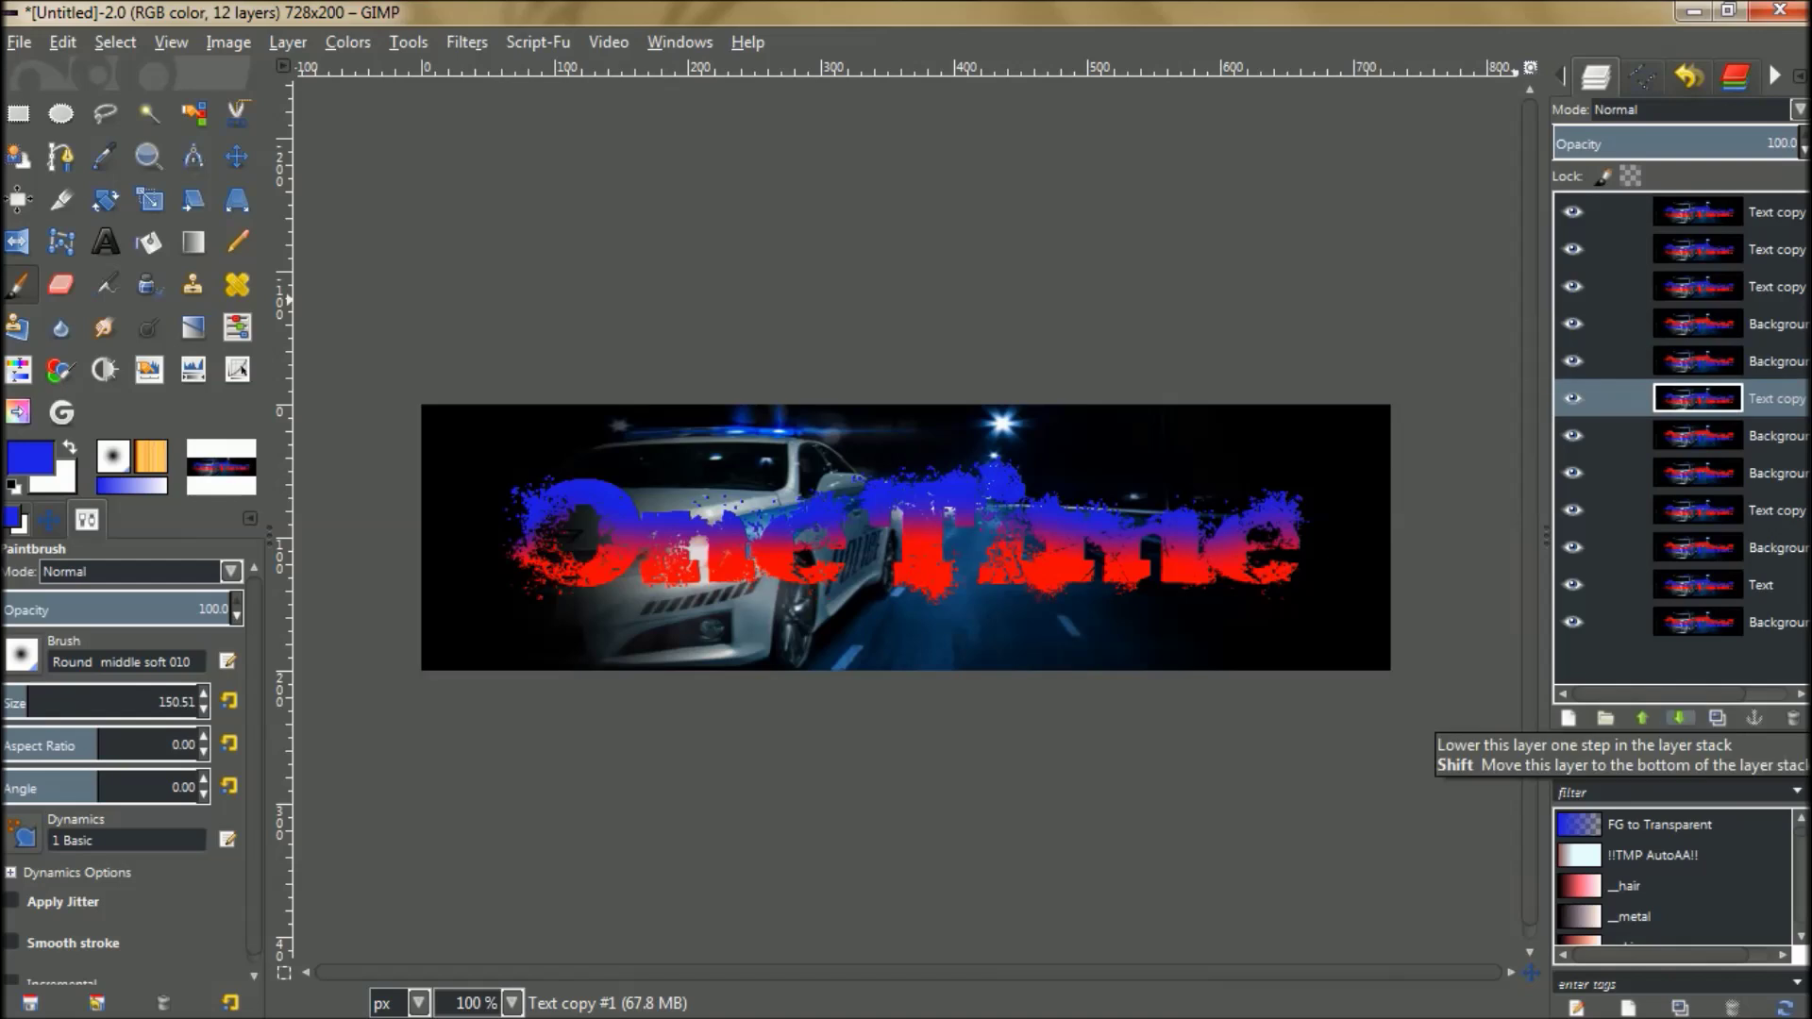
left_click(1679, 717)
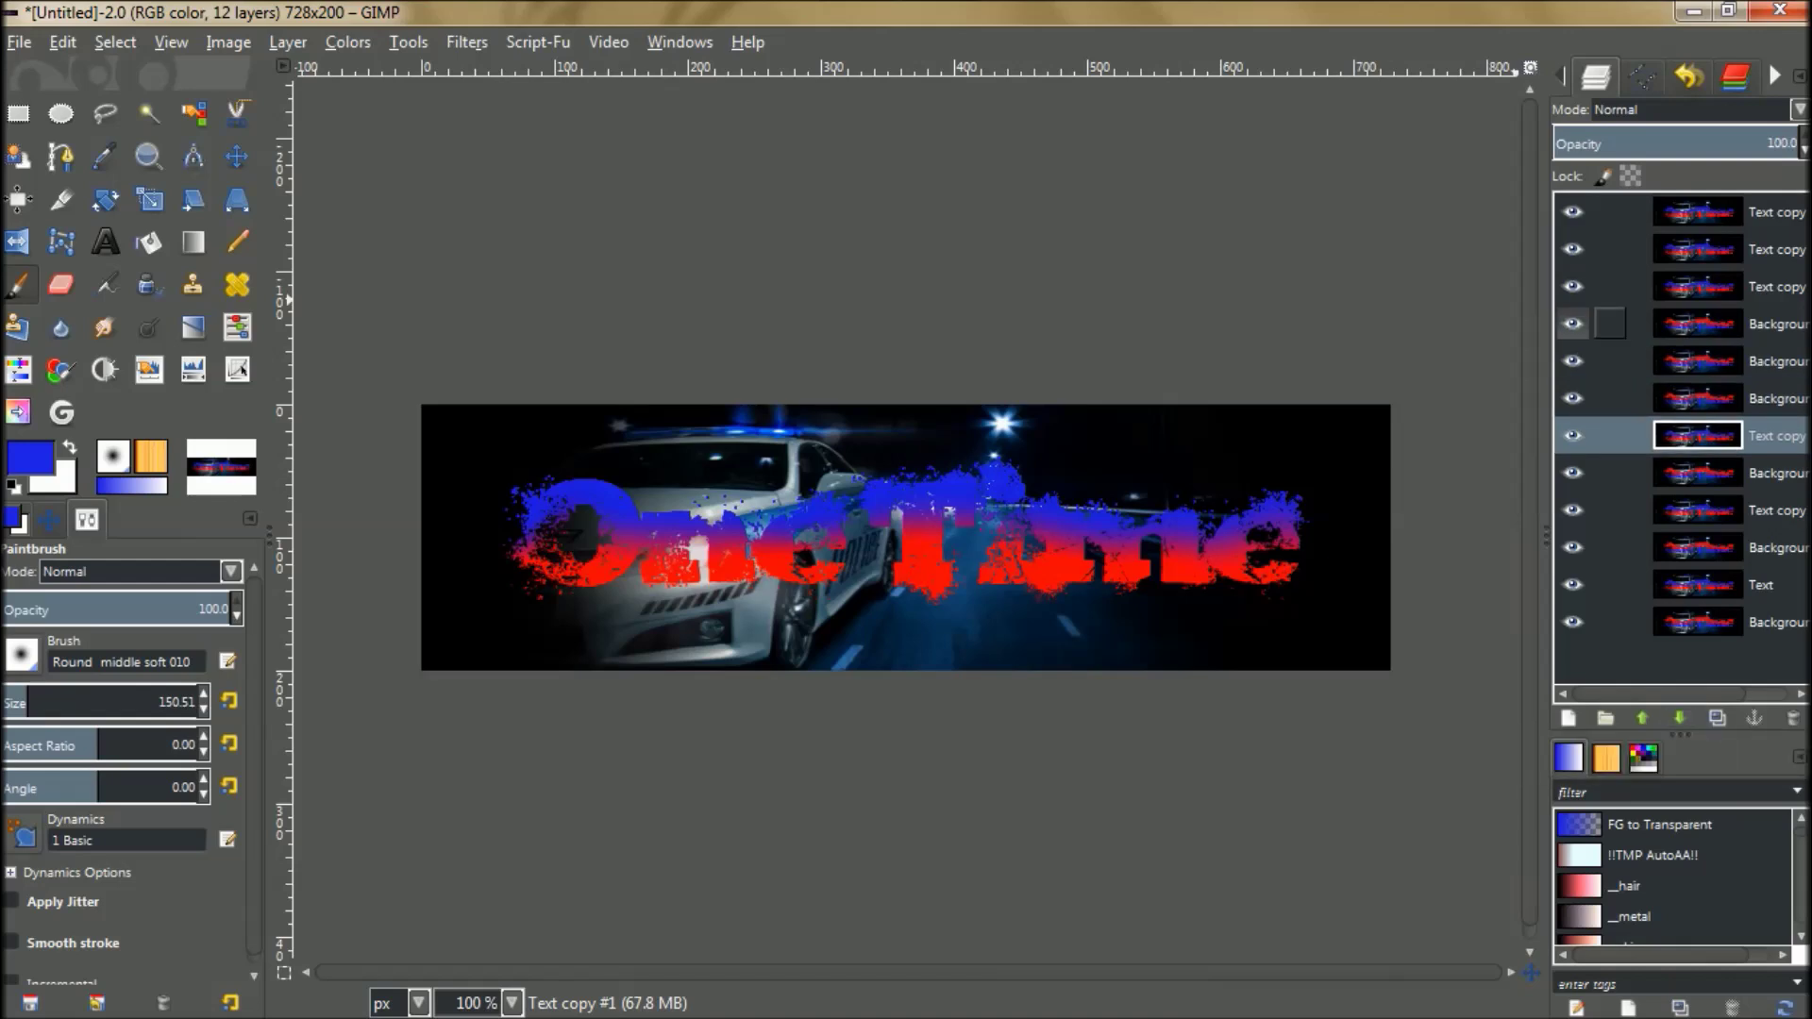
Lower Text copy #2 two places and Text copy #3 one place so text and background frames alternate.
left_click(1609, 286)
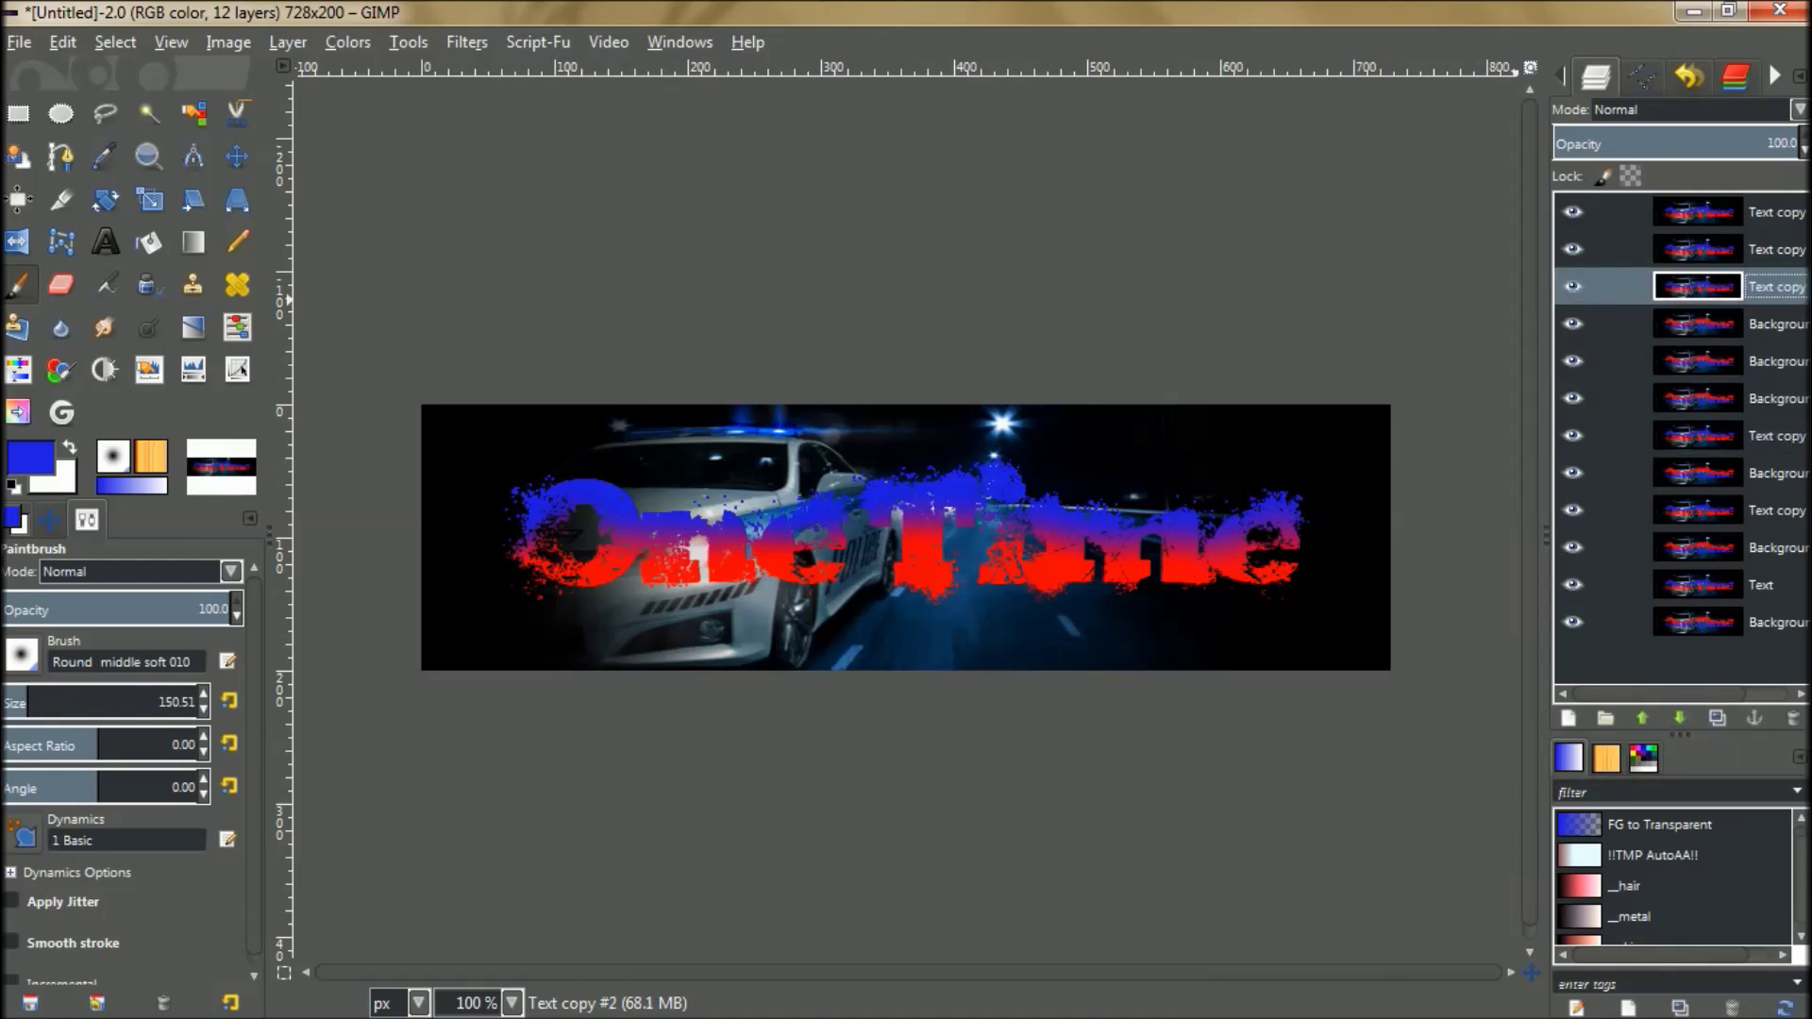
left_click(1679, 717)
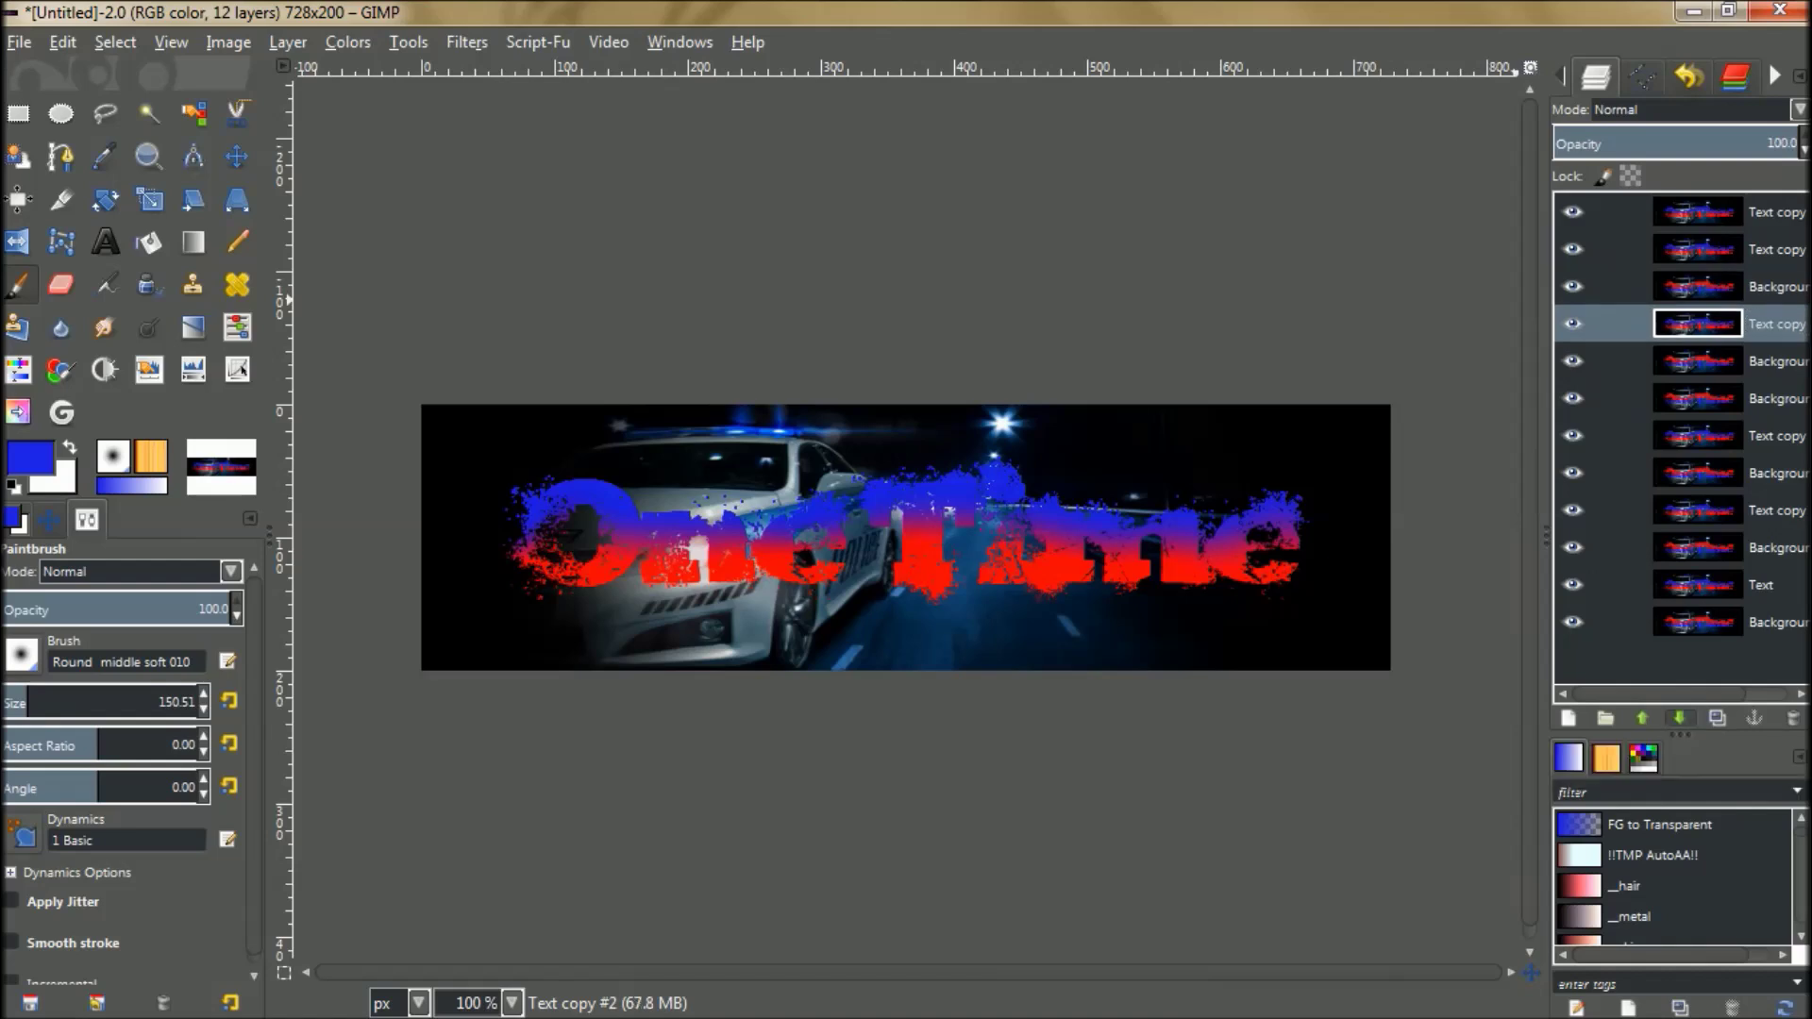
left_click(1678, 717)
left_click(1609, 249)
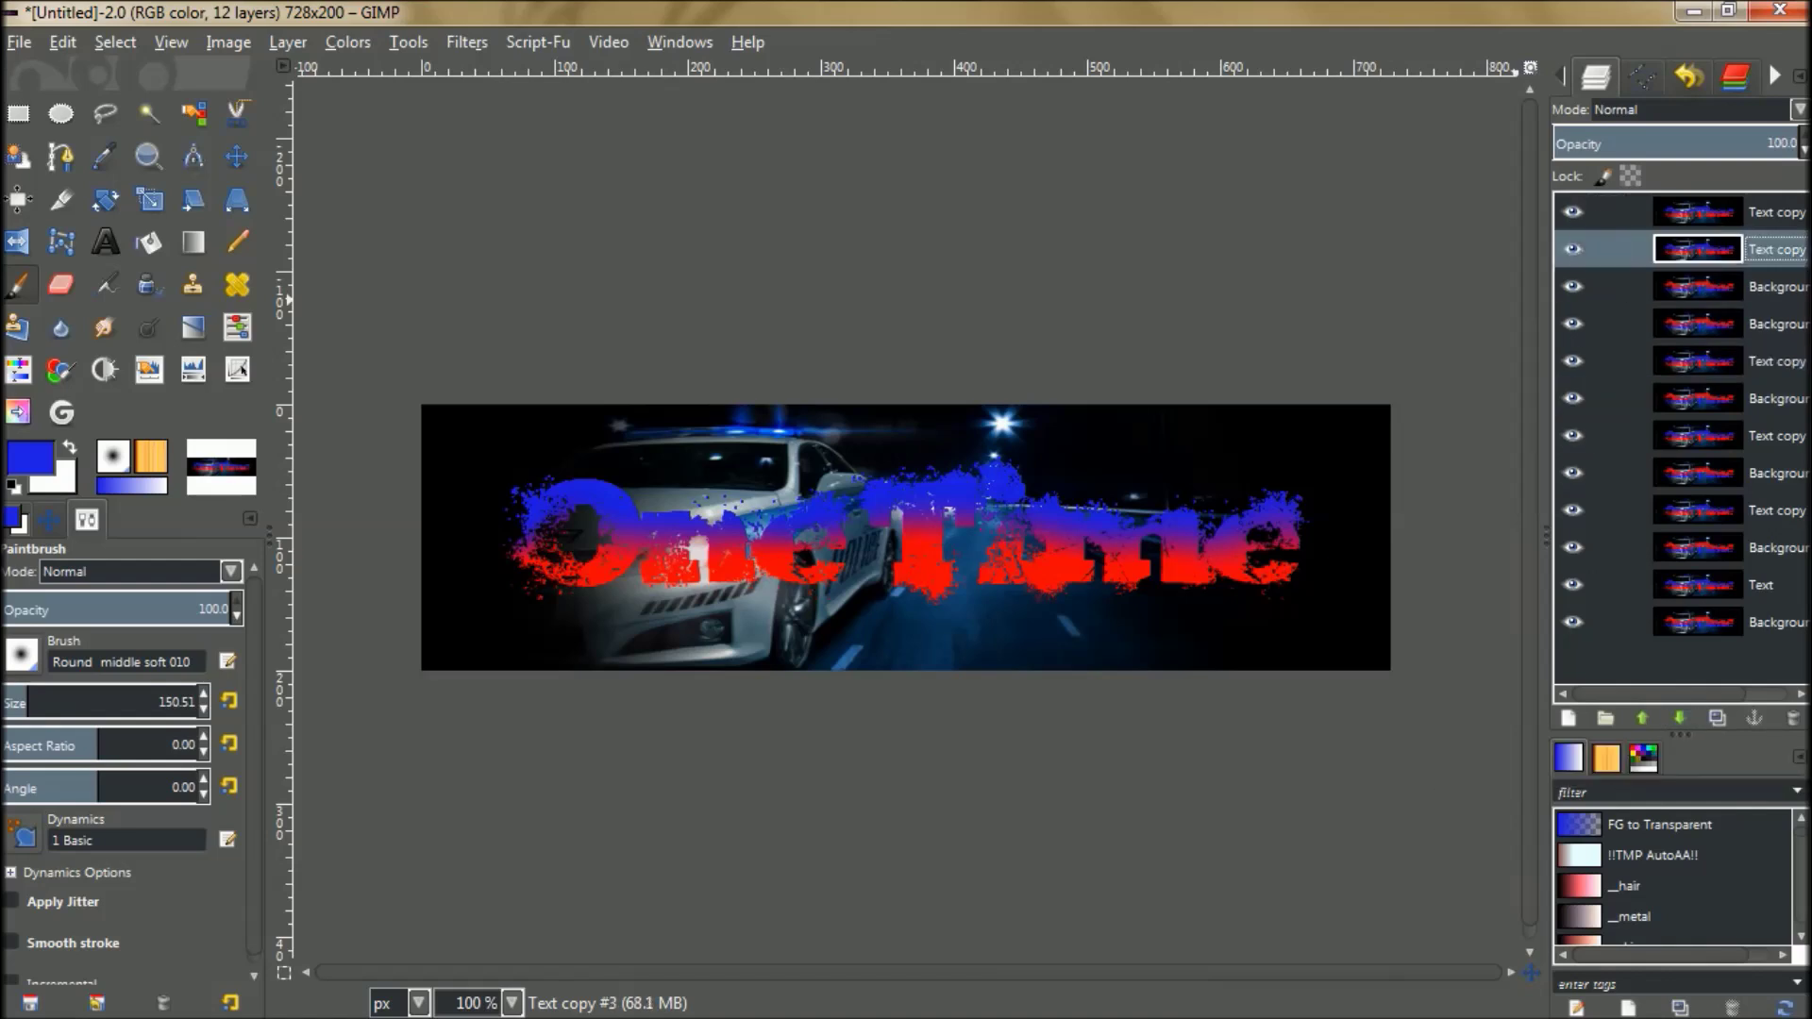
left_click(1678, 717)
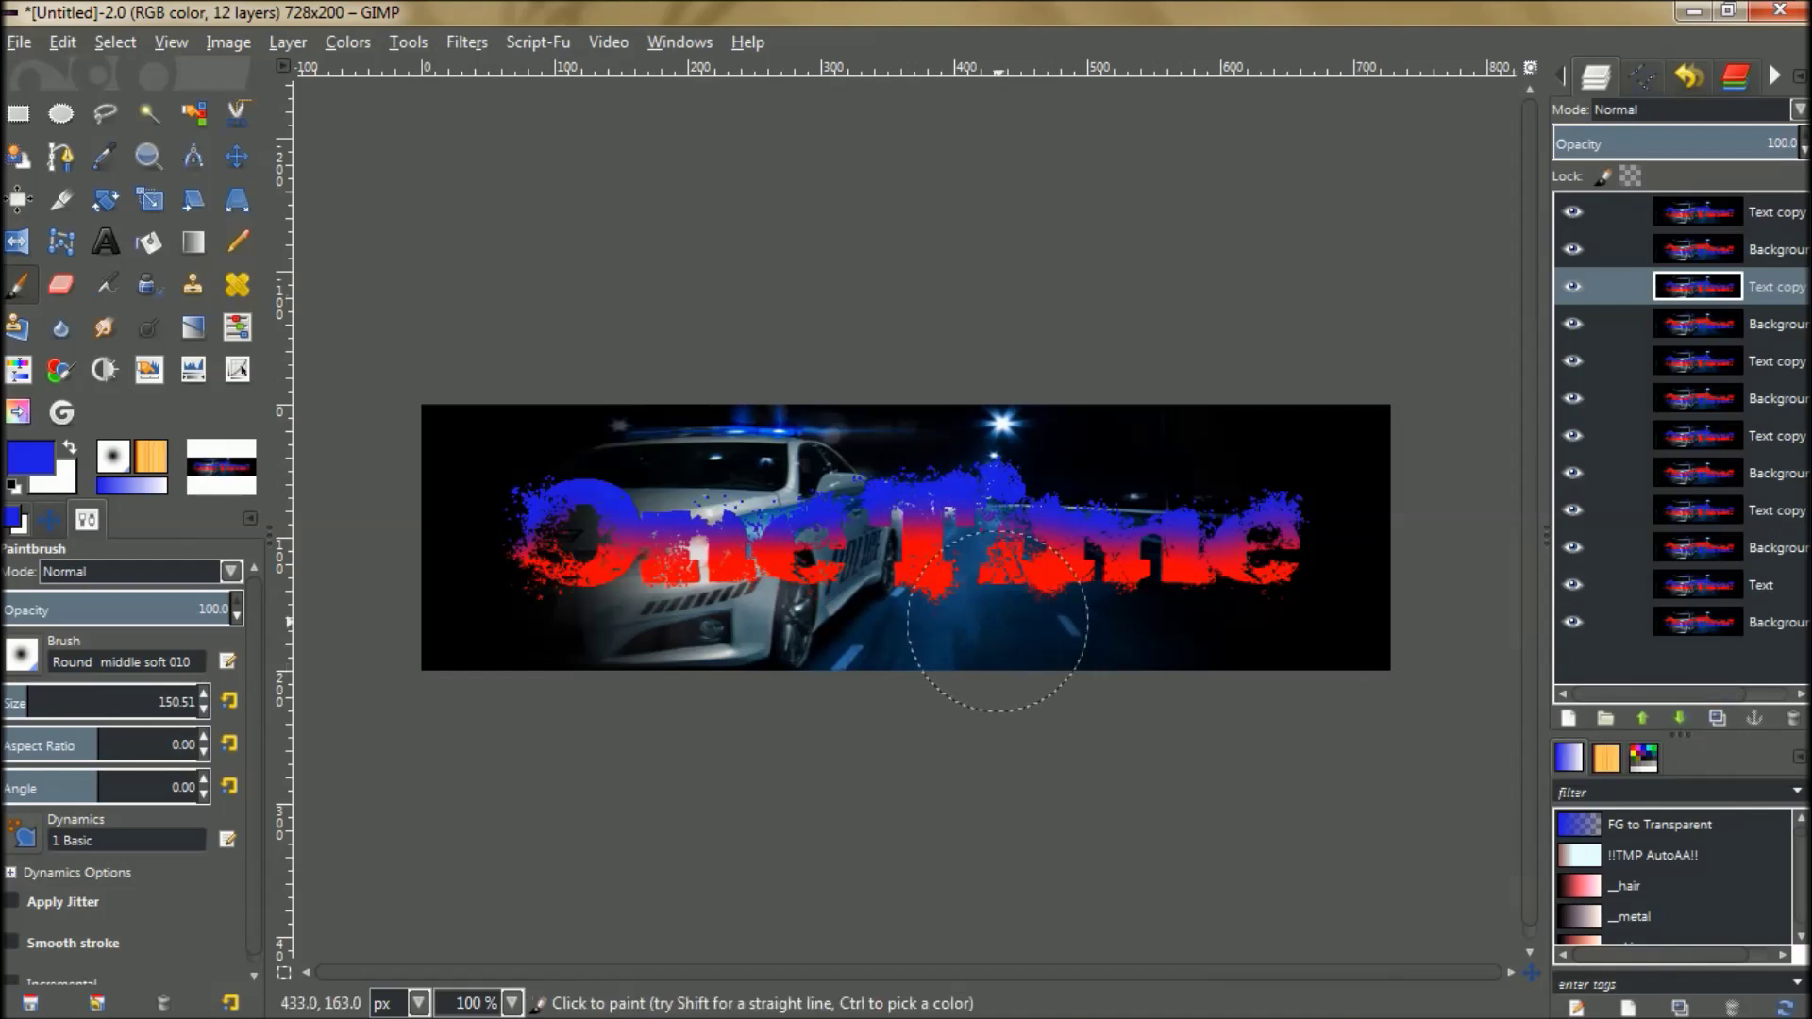
Preview the layer animation with the Playback filter at 10 fps, and close the preview.
left_click(466, 42)
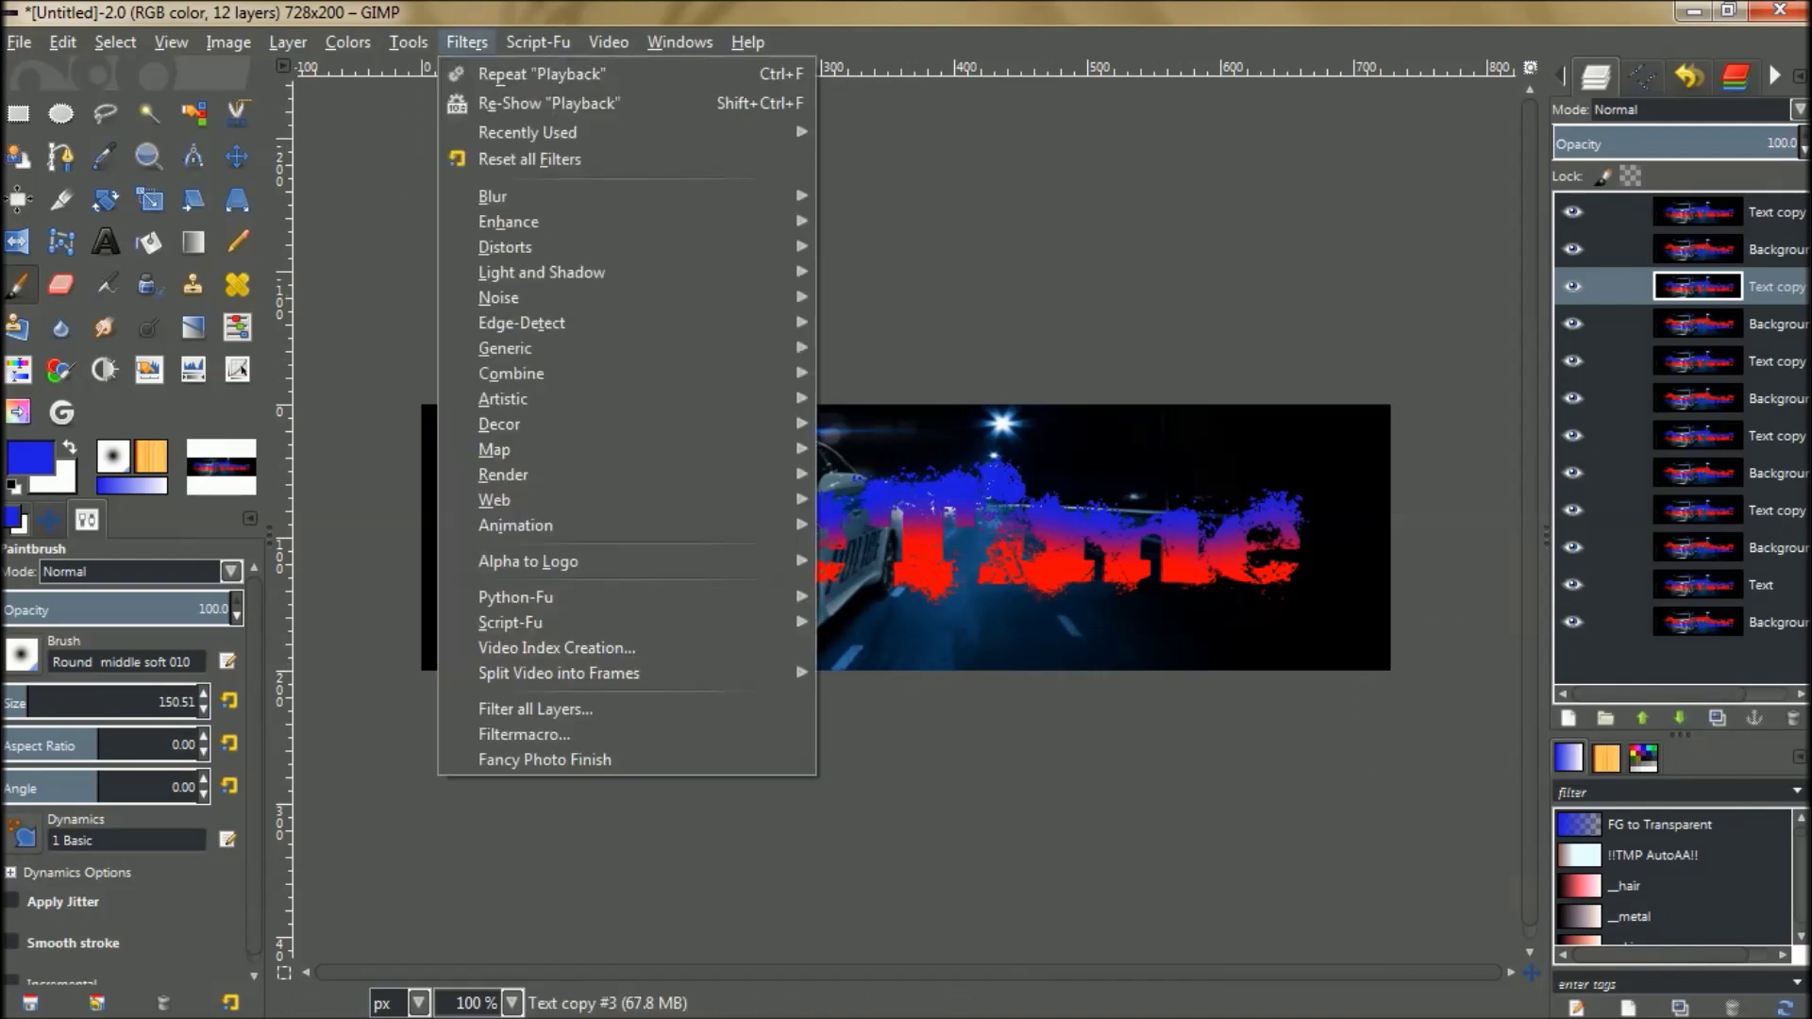
mouse_move(660, 524)
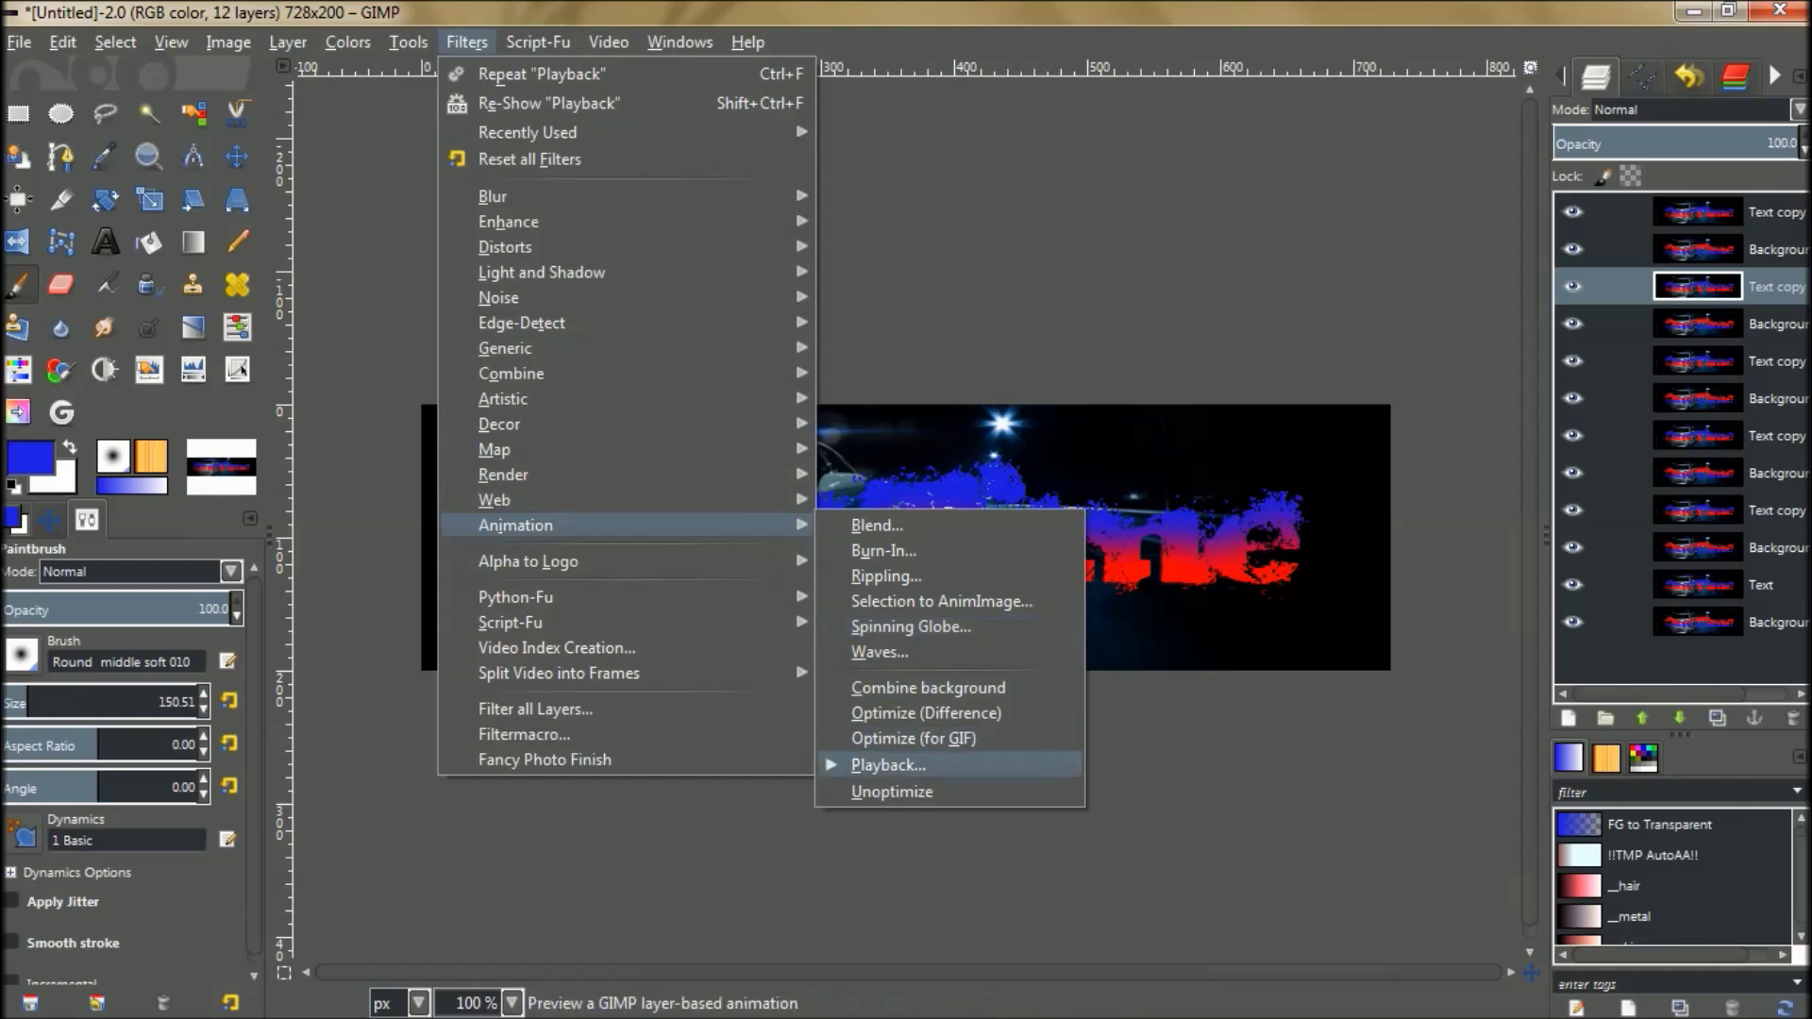
left_click(888, 764)
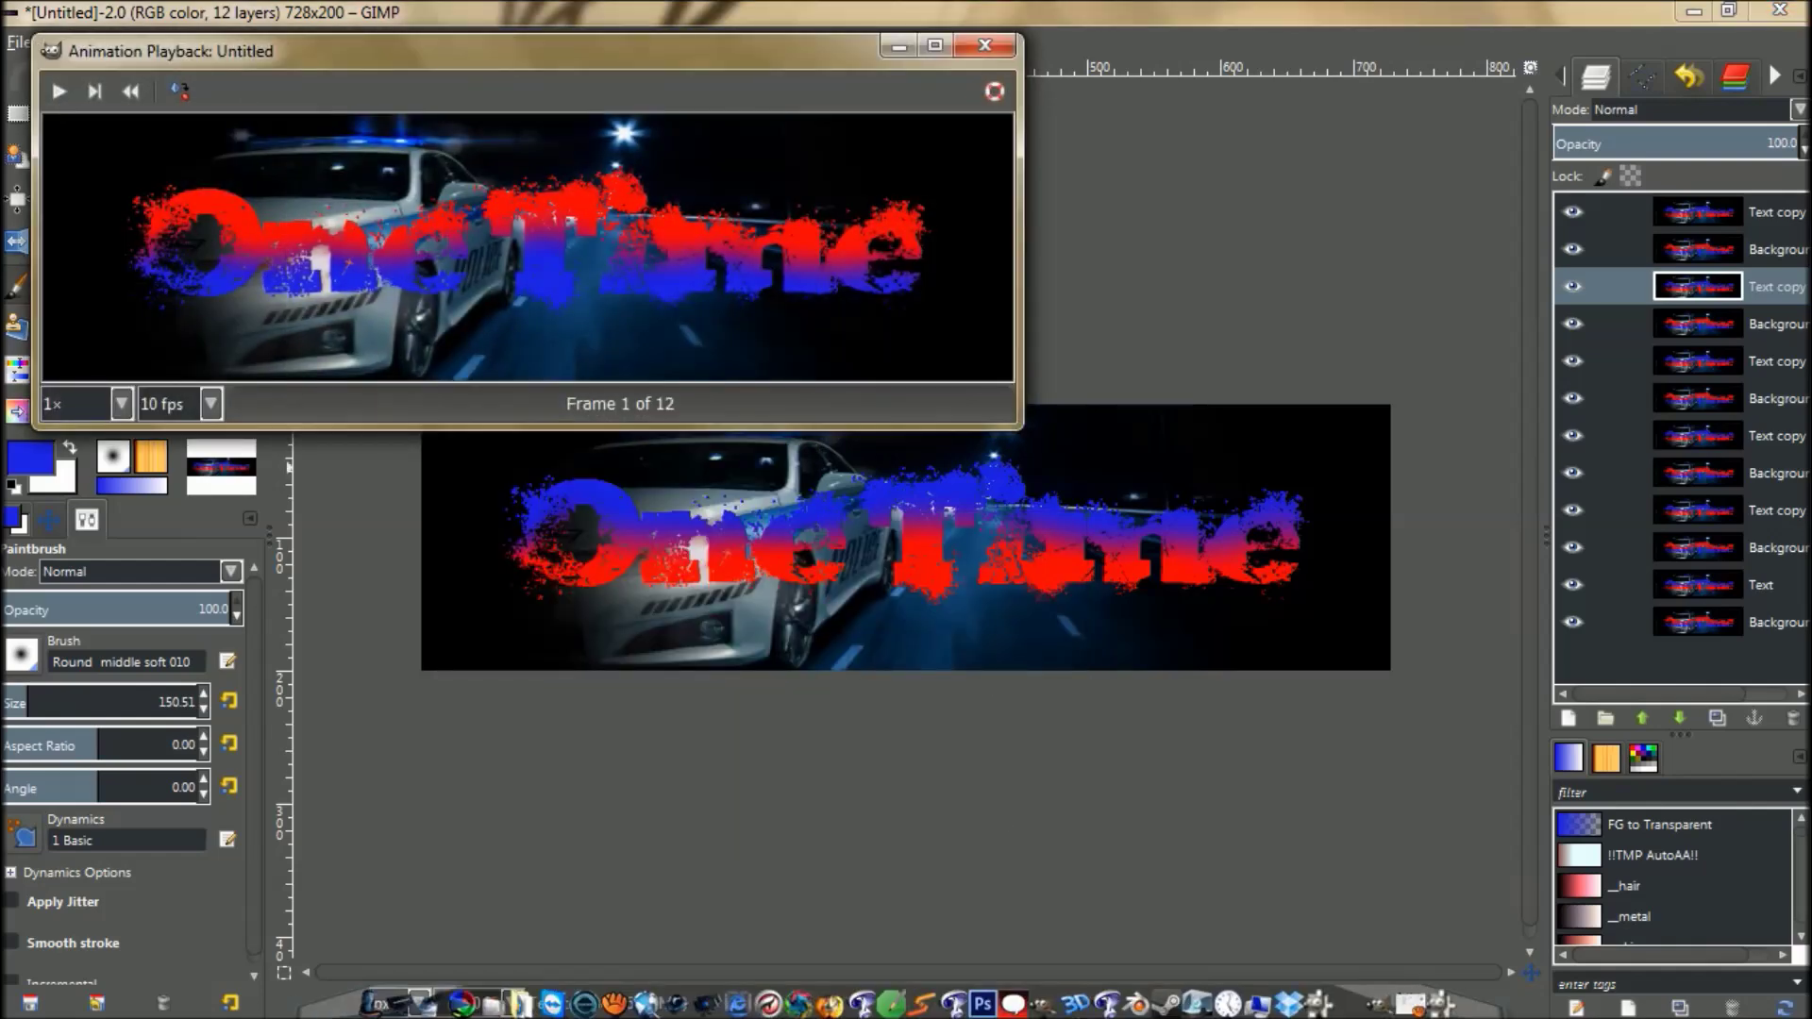
left_click(58, 91)
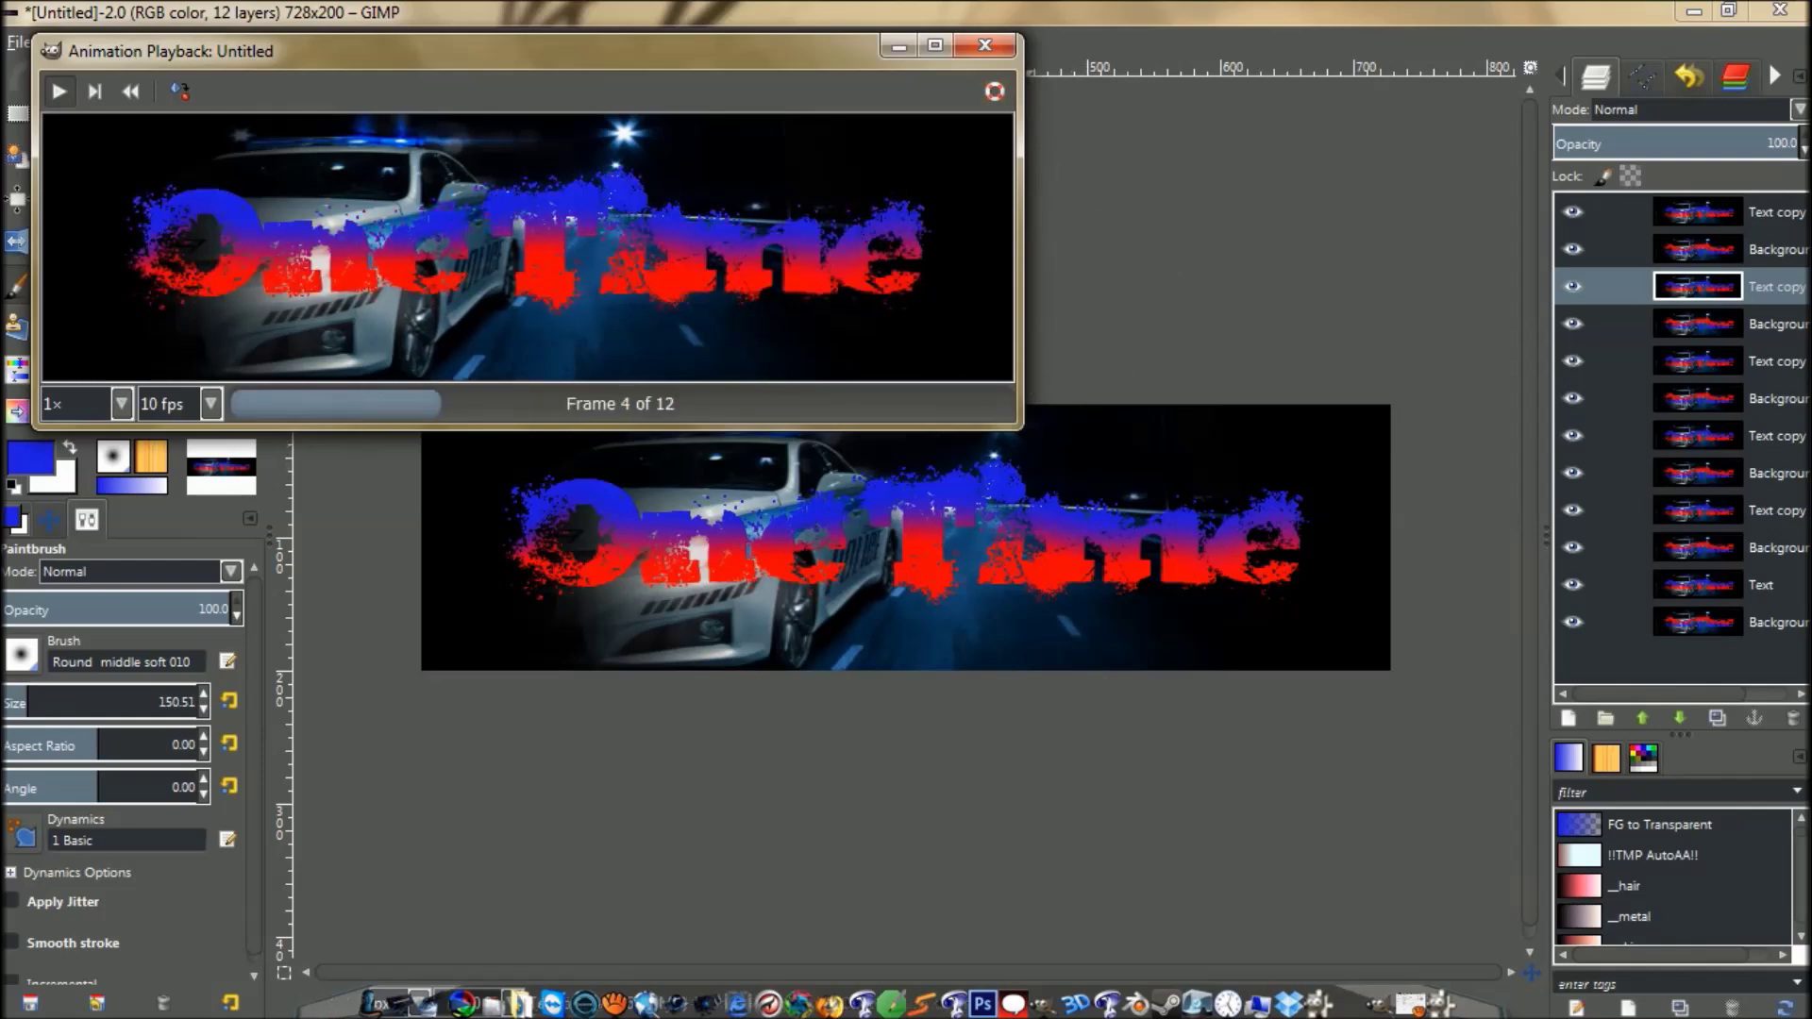
left_click(984, 45)
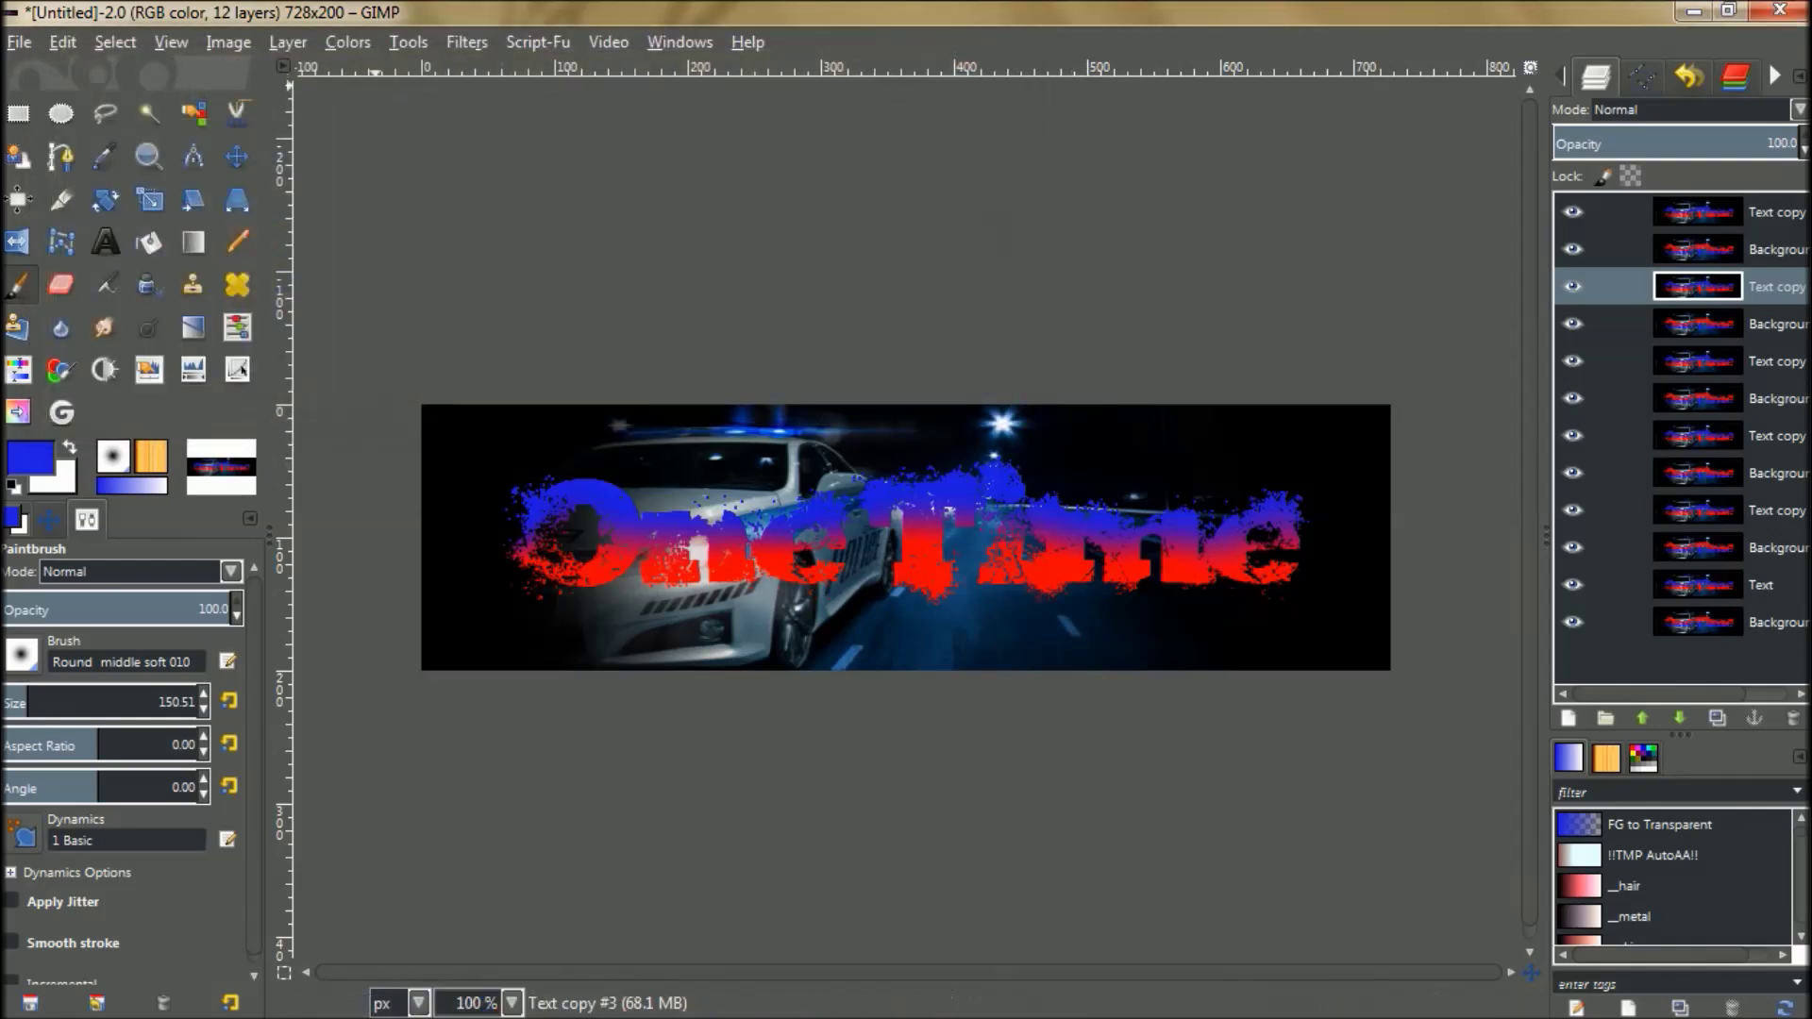
Export the banner to the Desktop folder as "Flashing text.gif".
key("alt+f")
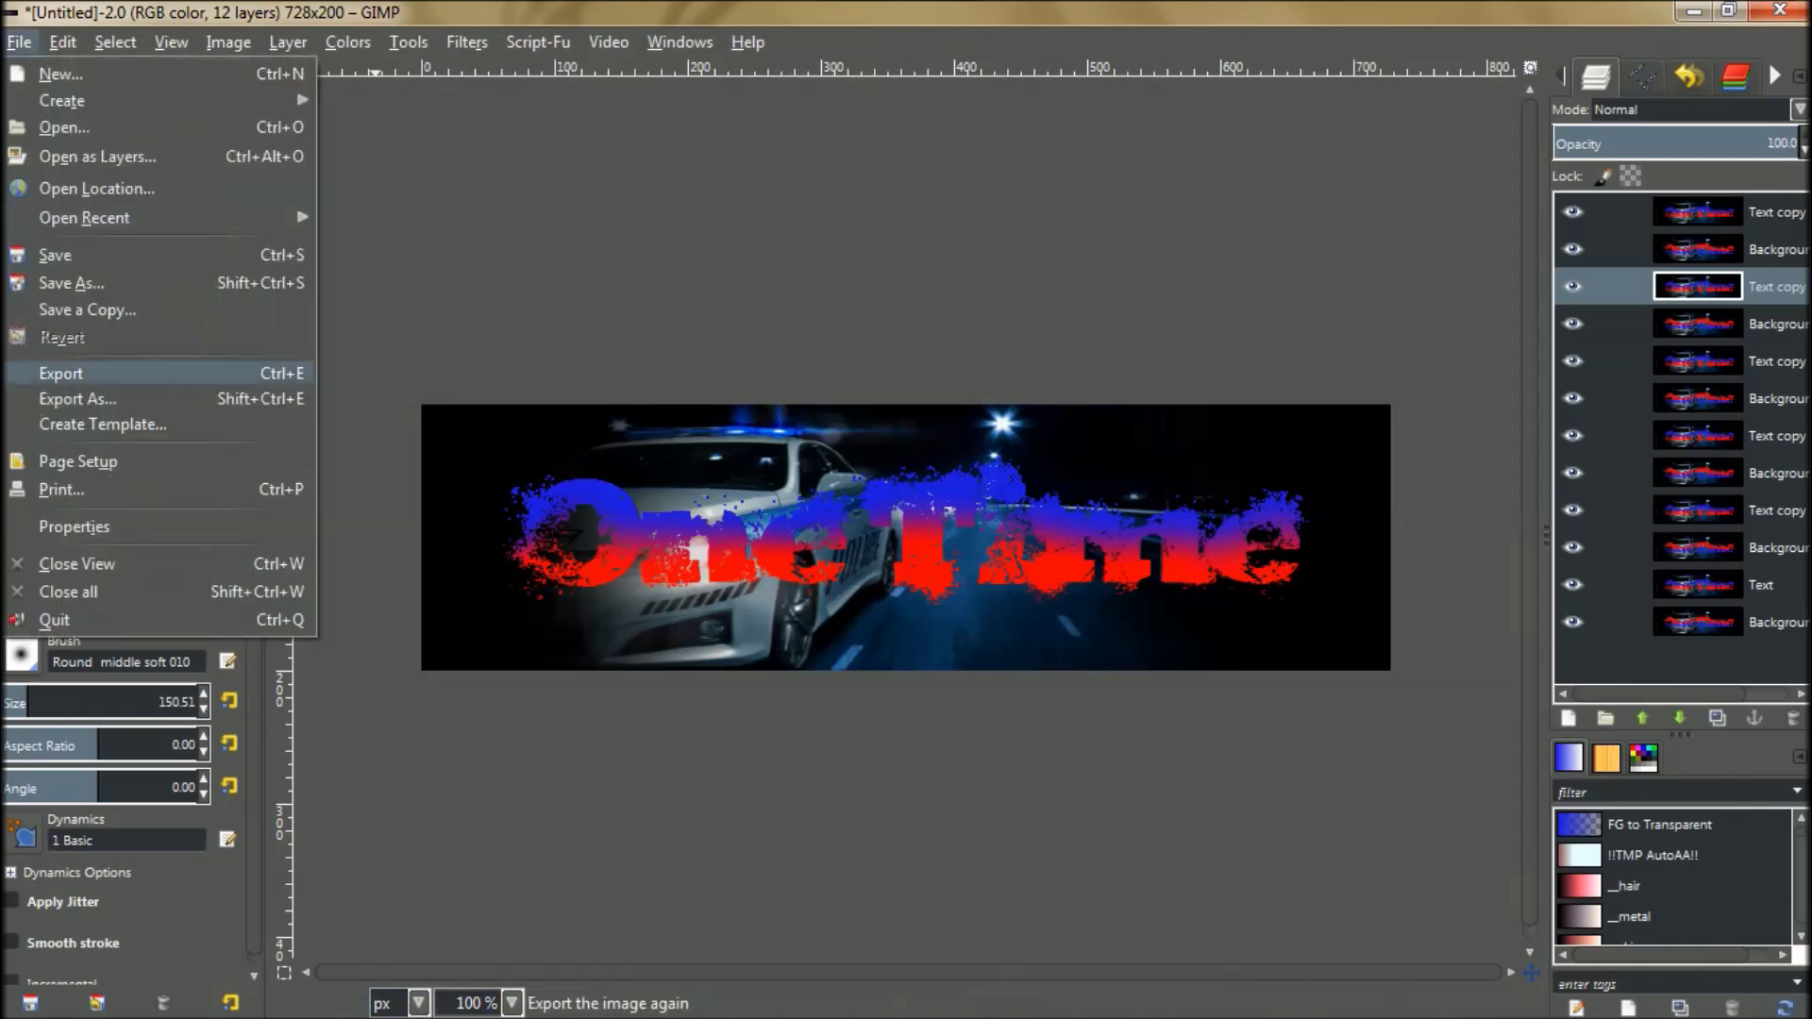
key("Return")
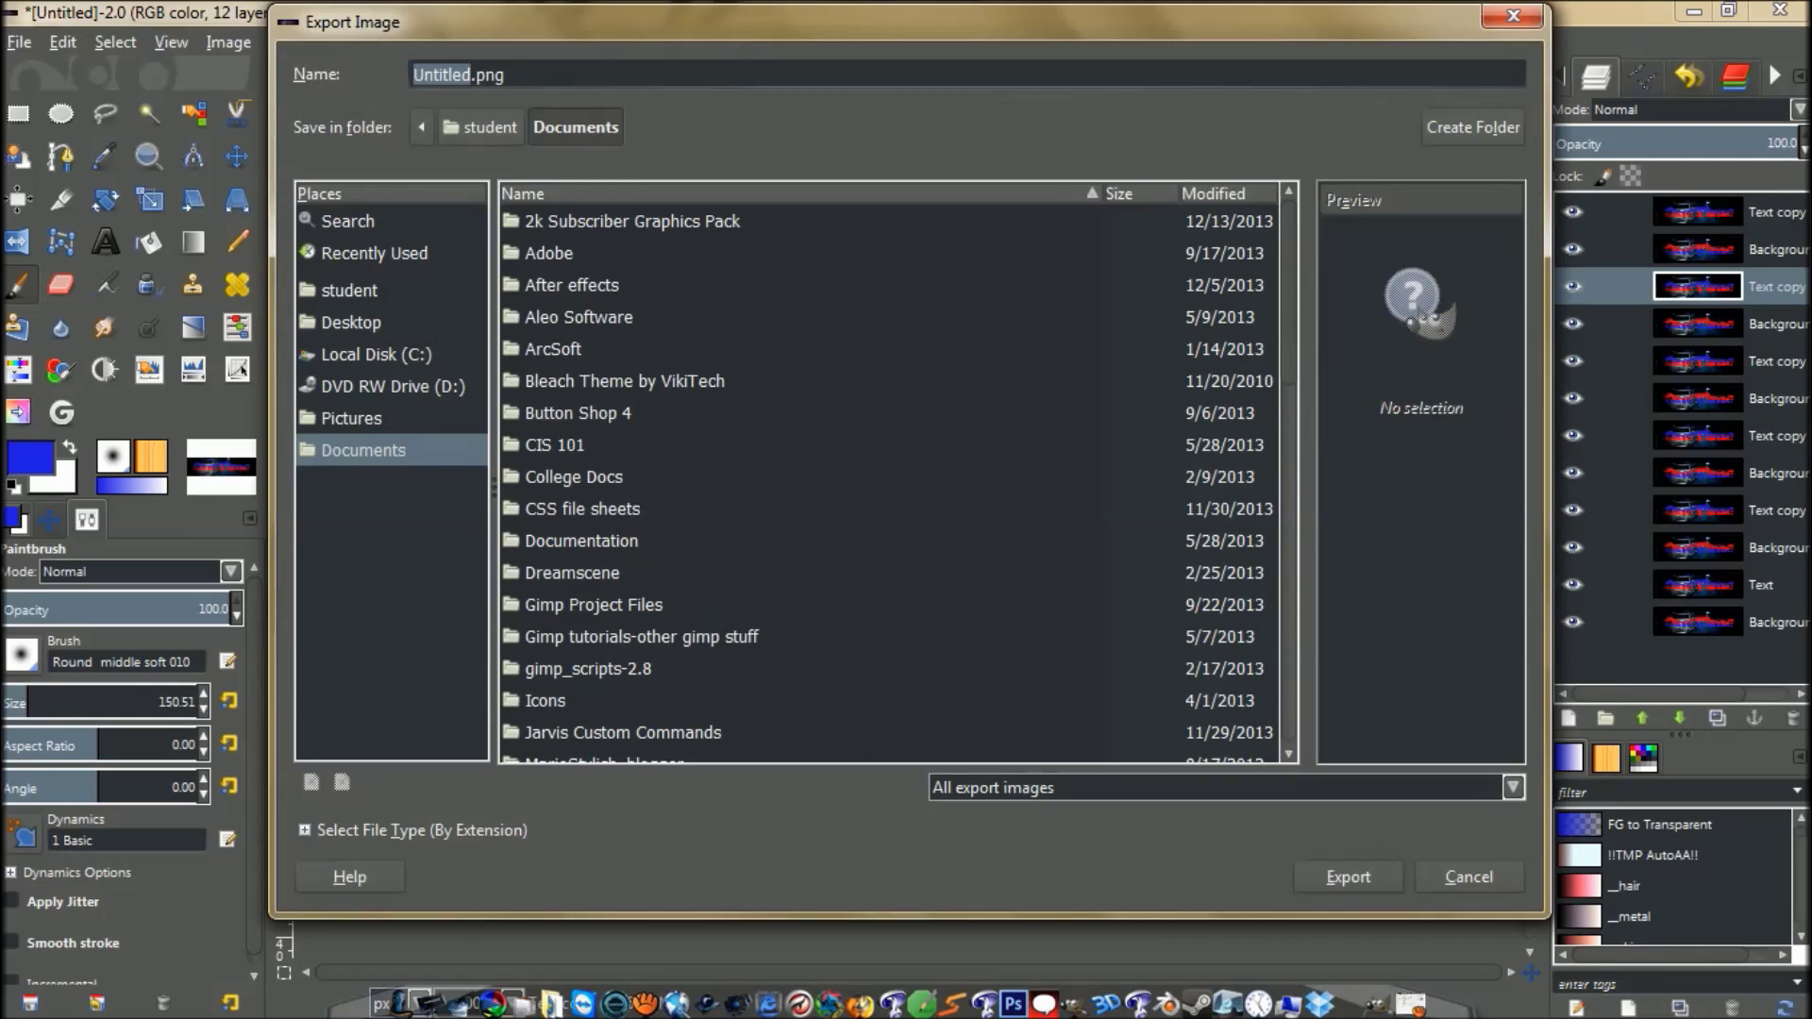
type("Flashing text.gif")
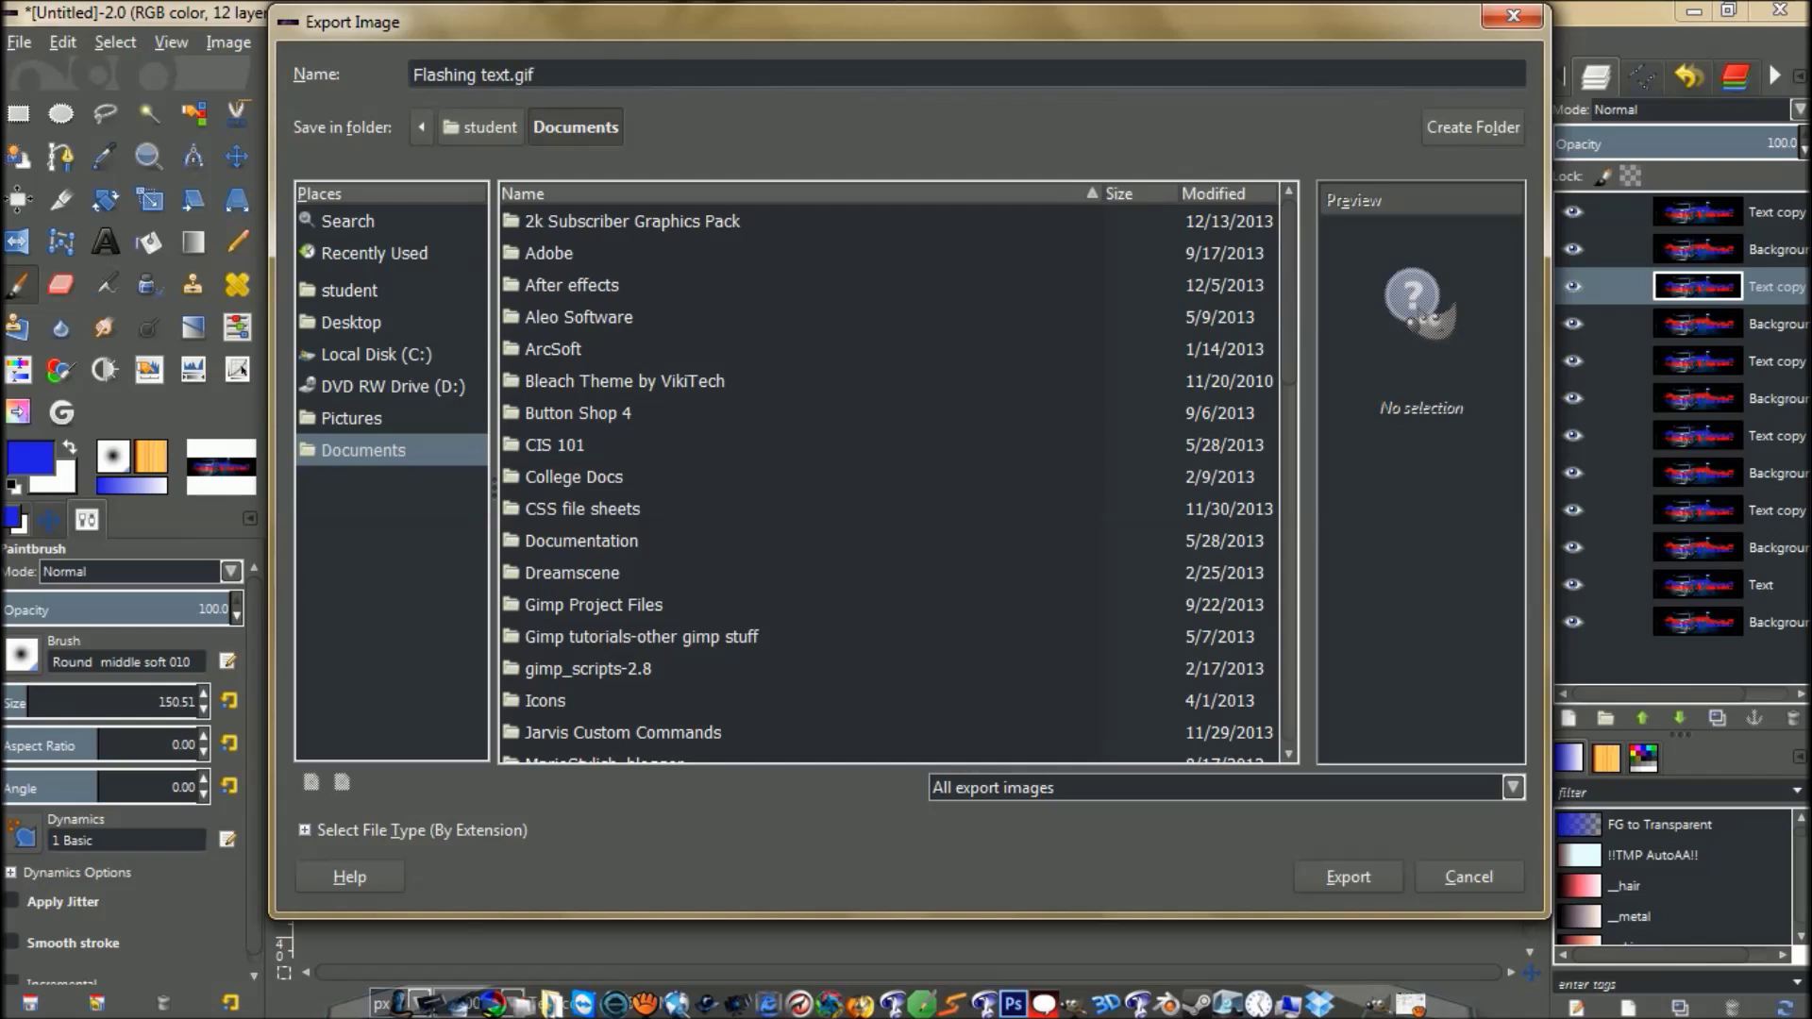
left_click(349, 322)
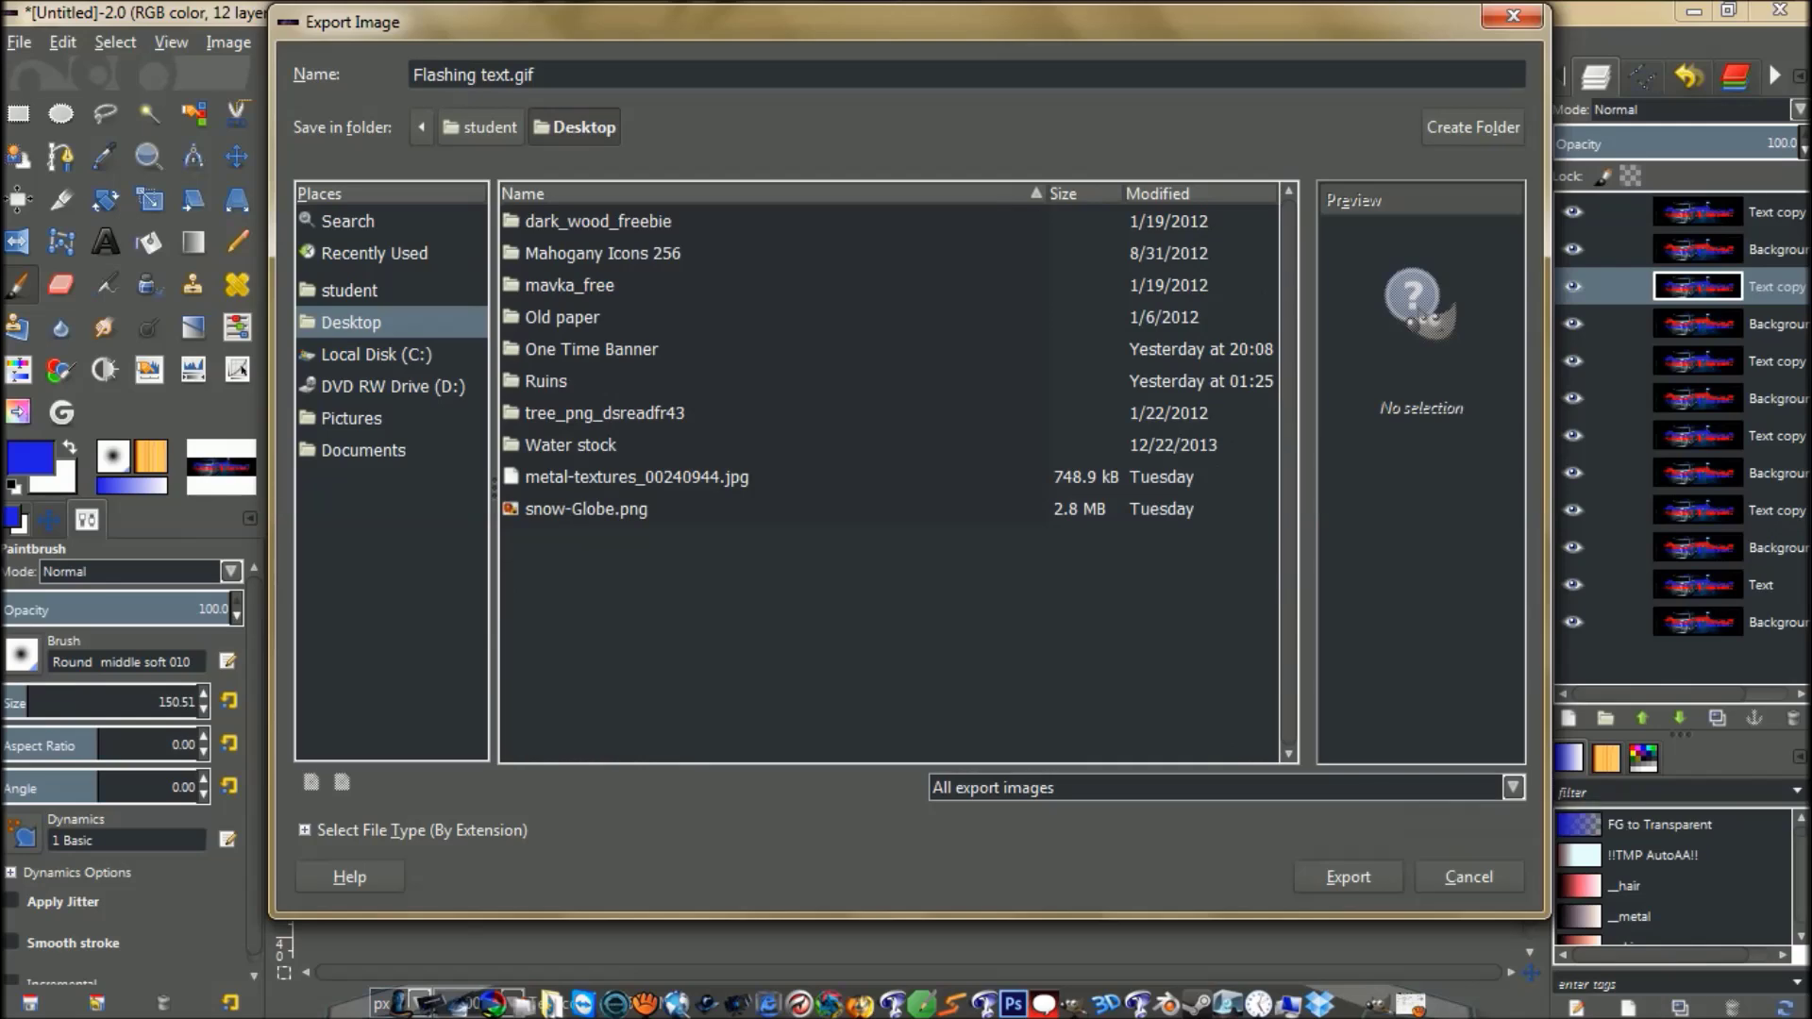
left_click(1348, 877)
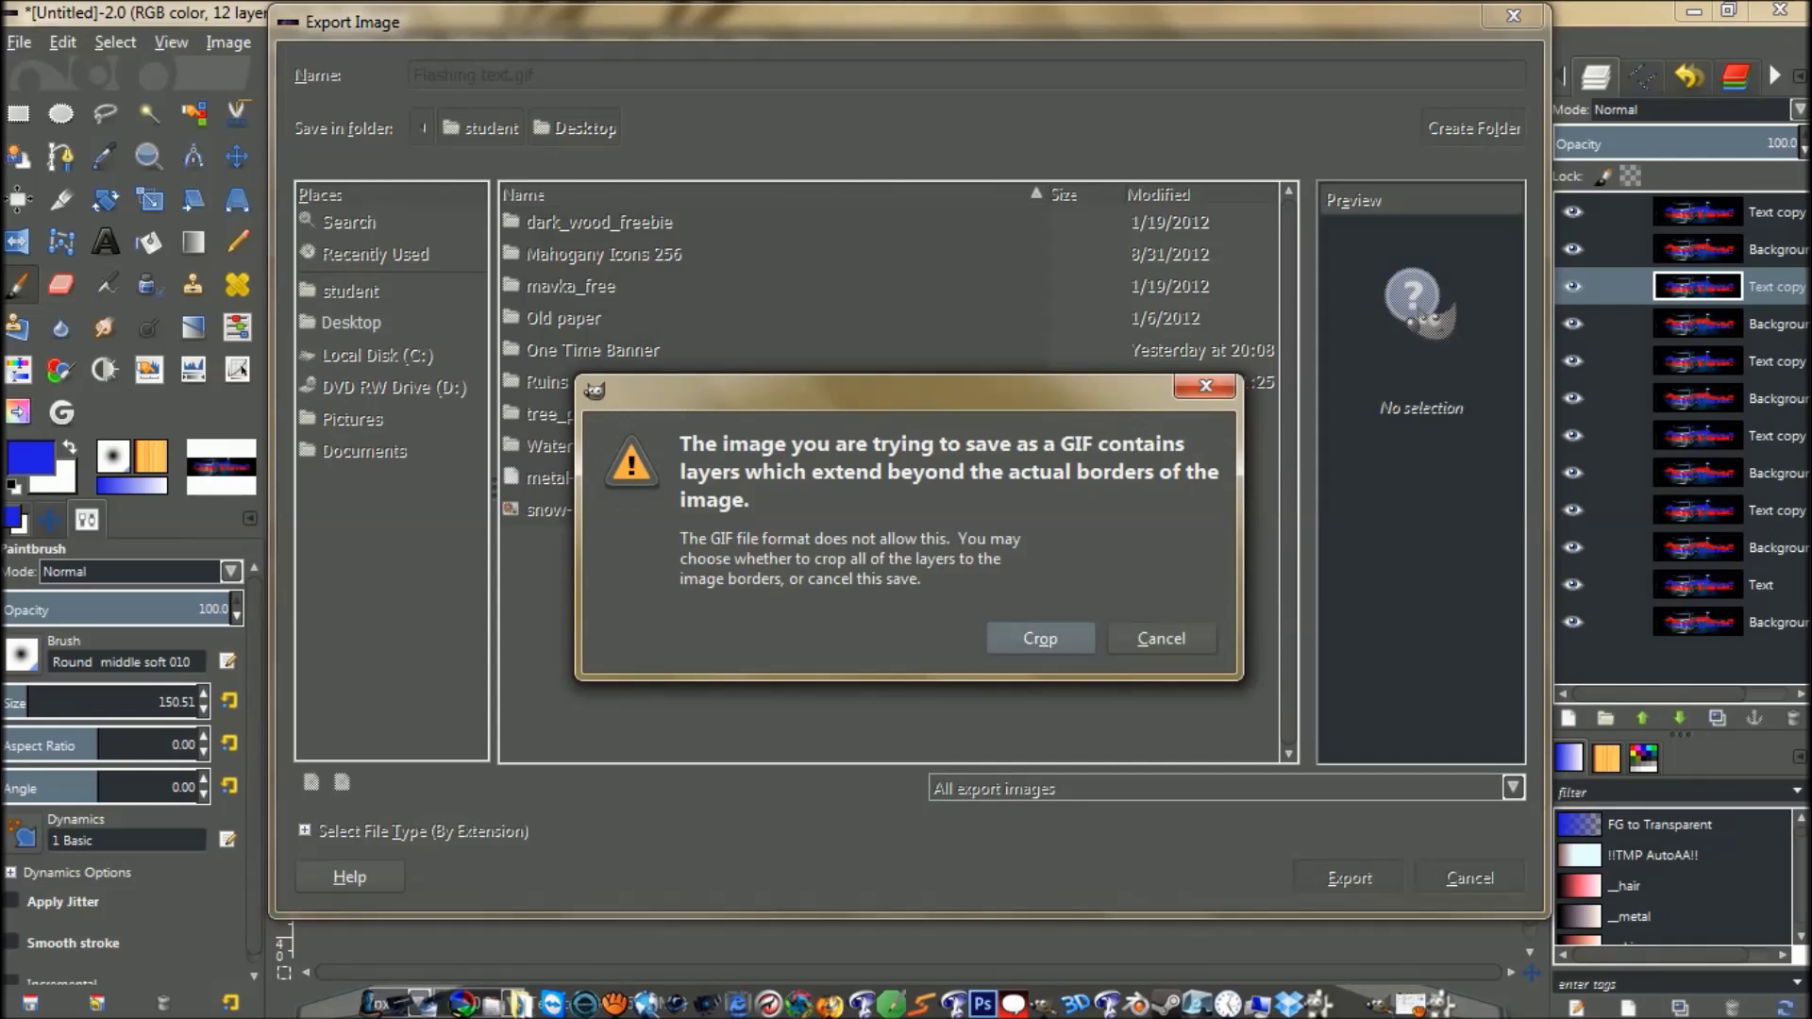
Crop all layers to the image borders and complete the GIF export with the As animation option enabled.
key("Return")
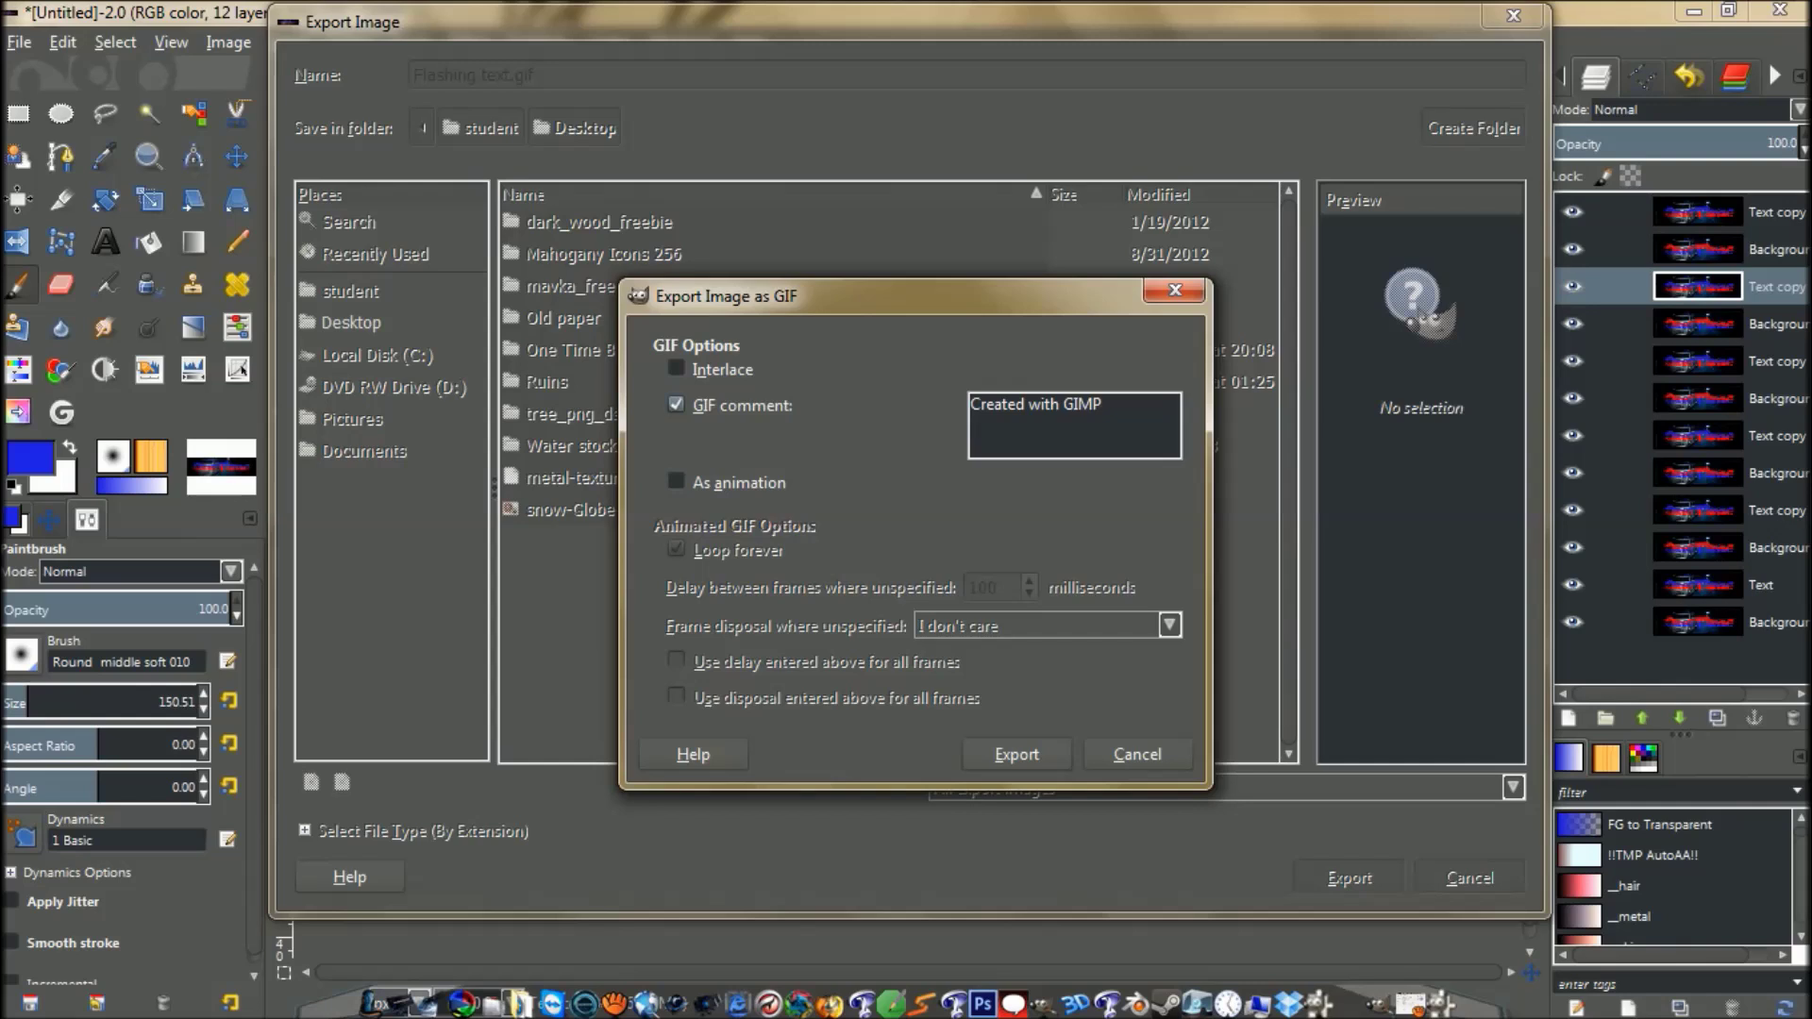
key("alt+a")
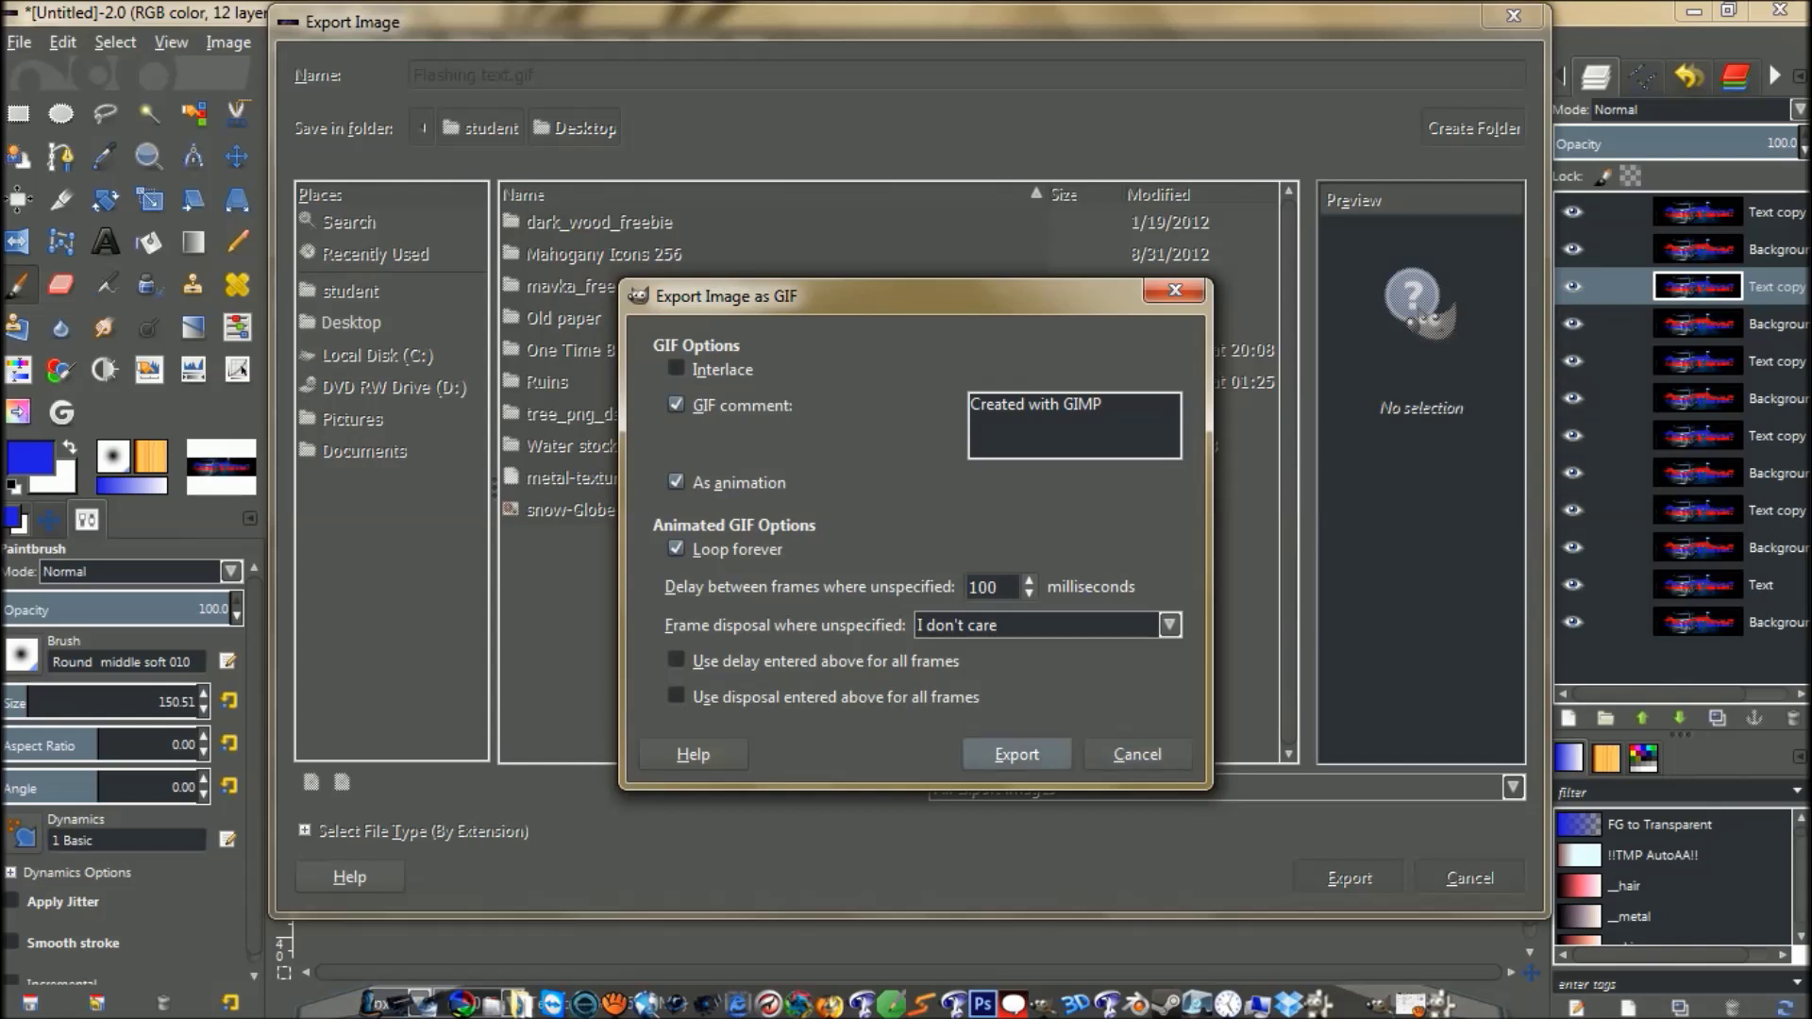
left_click(1017, 753)
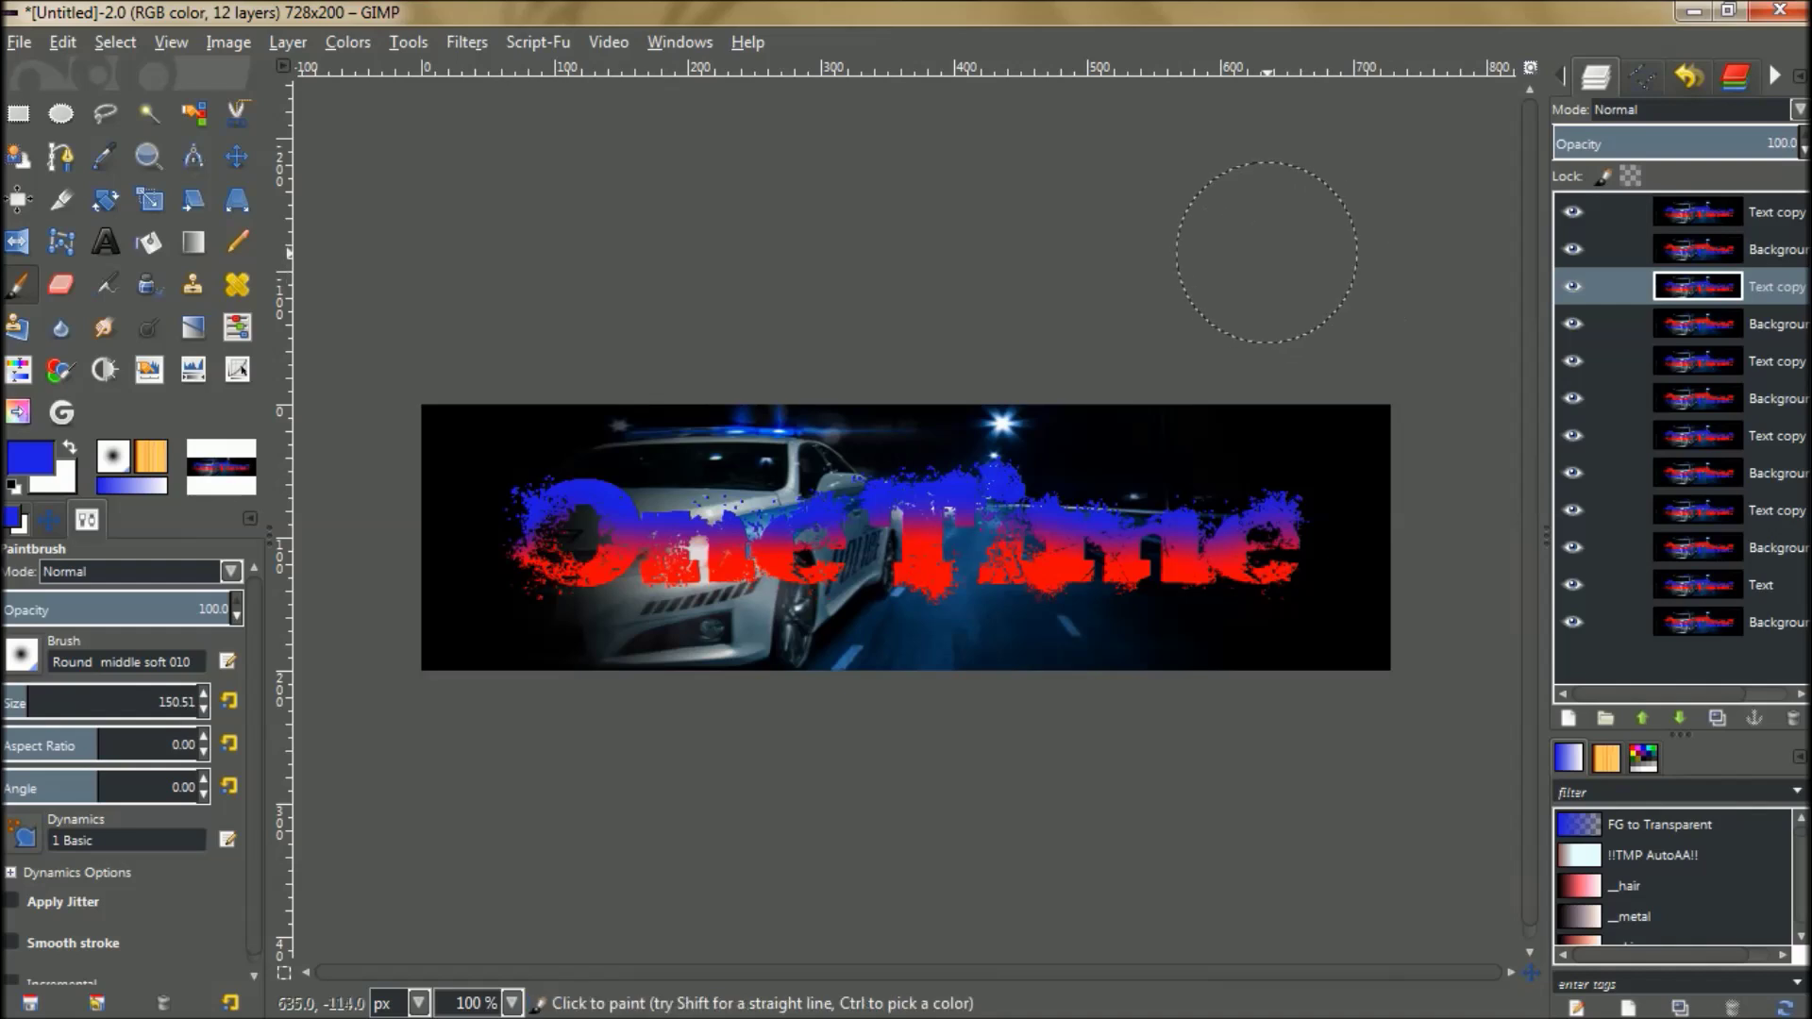
mouse_move(1211, 962)
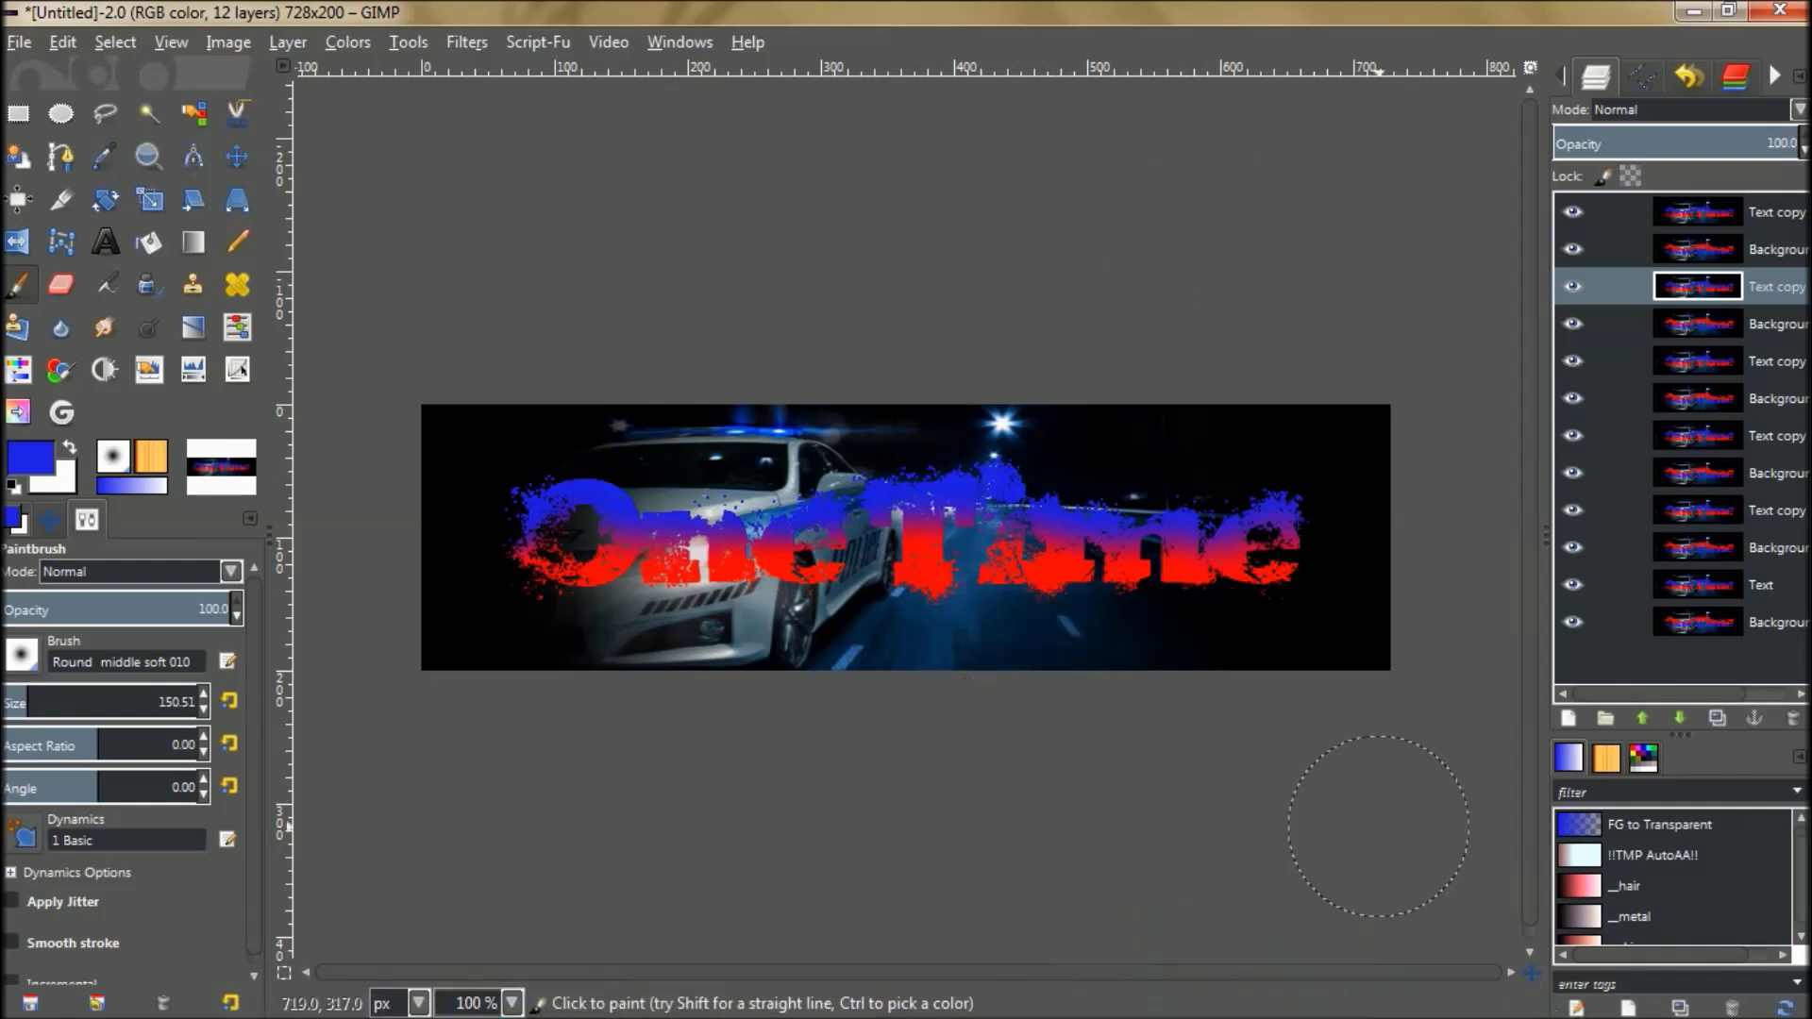